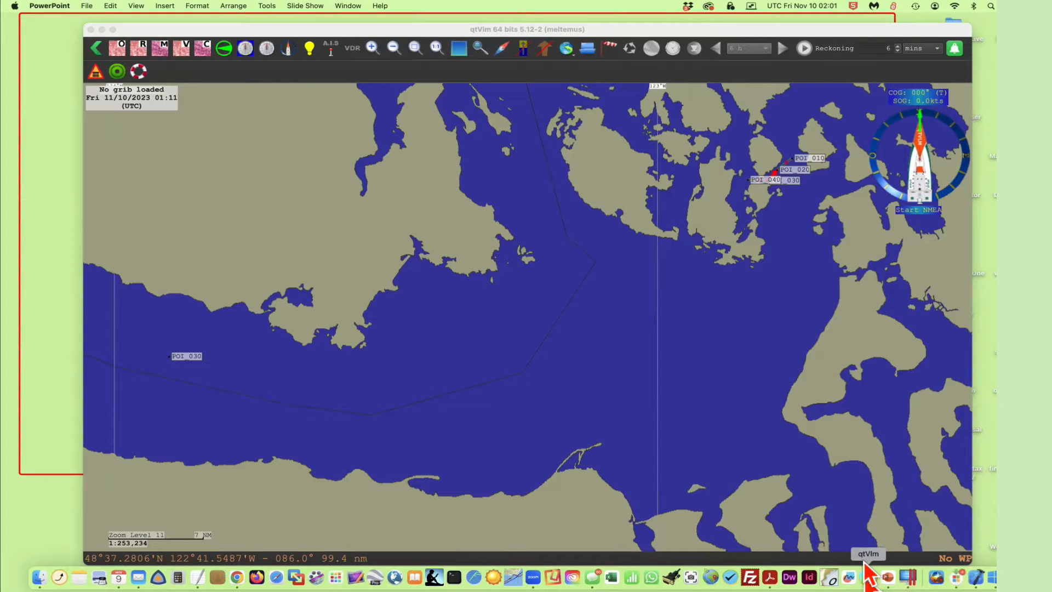
Switch to Chrome and view the Starpath book pages for Introduction to Electronic Chart Navigation and ENC Essentials.
left_click(237, 565)
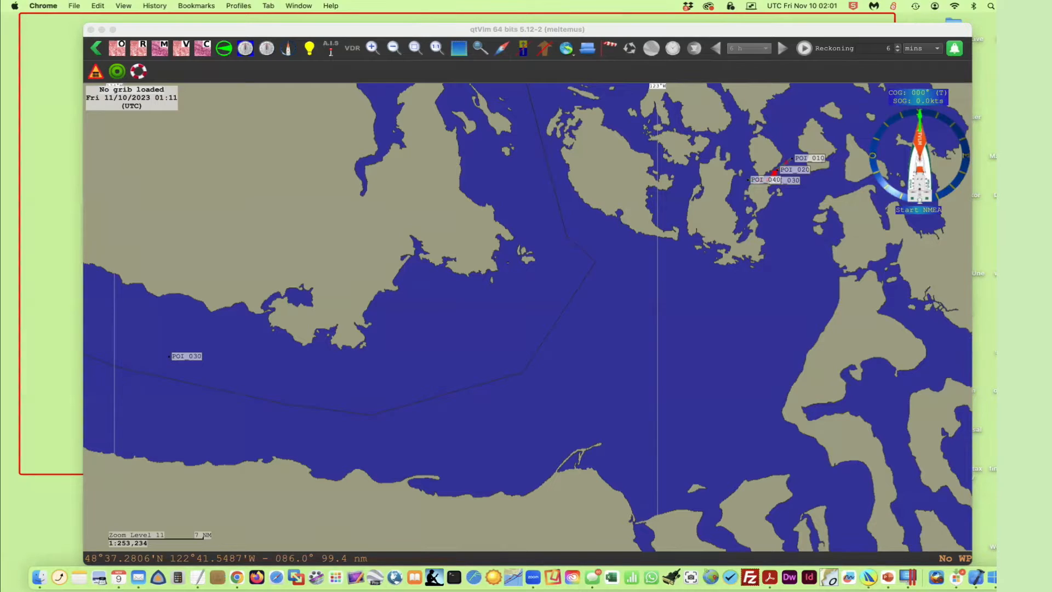
left_click_drag(899, 111, 259, 82)
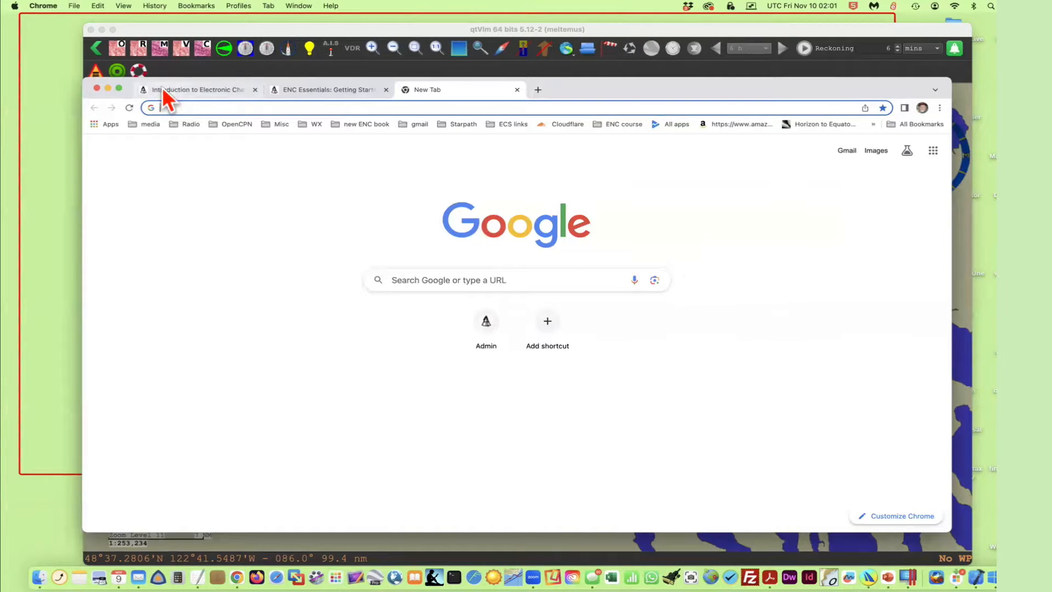
left_click(205, 92)
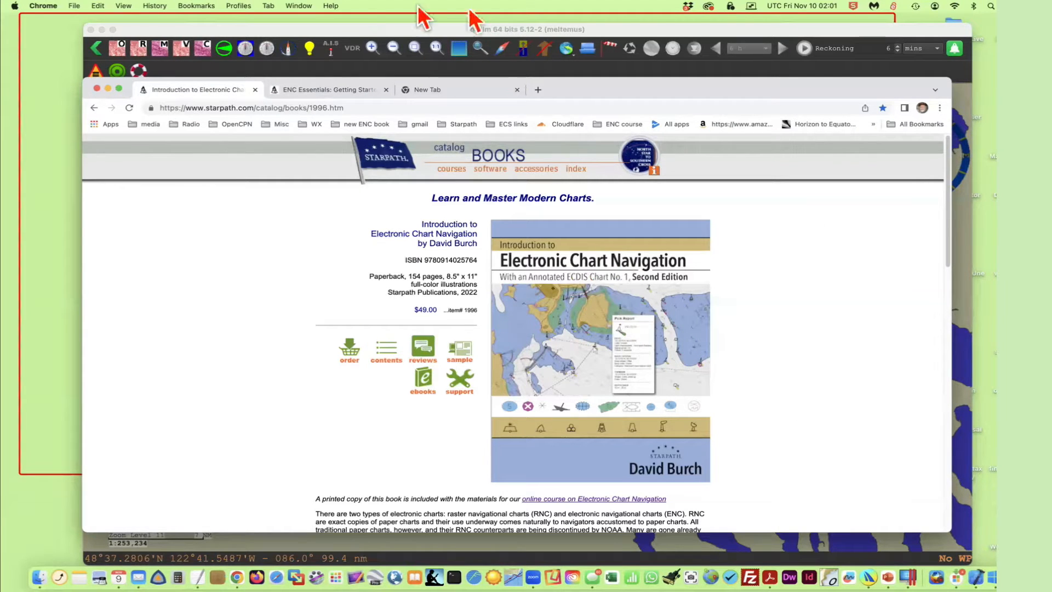
left_click(340, 89)
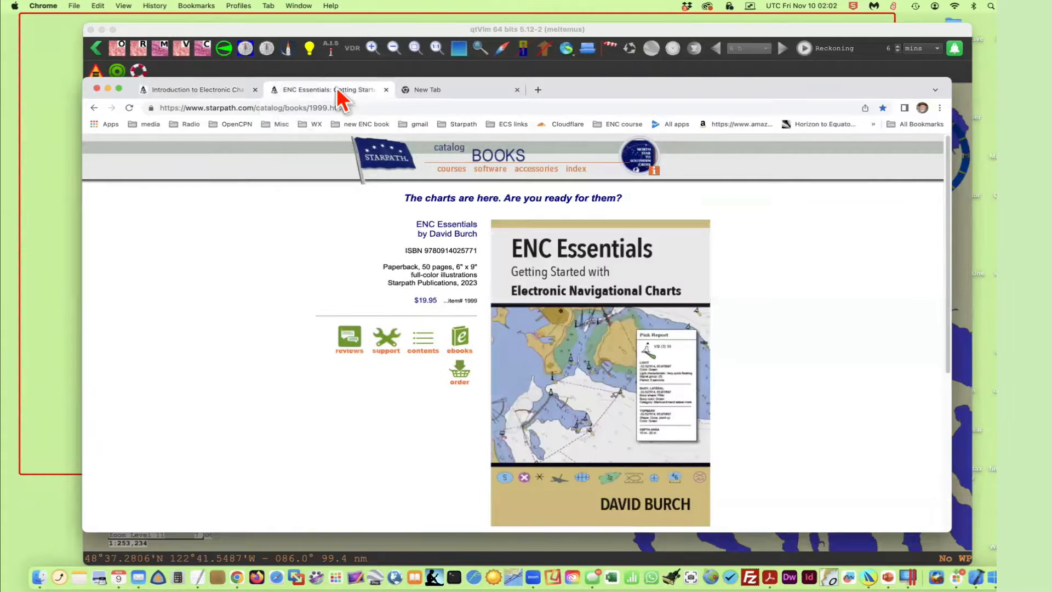
scroll(756, 463, "down", 5)
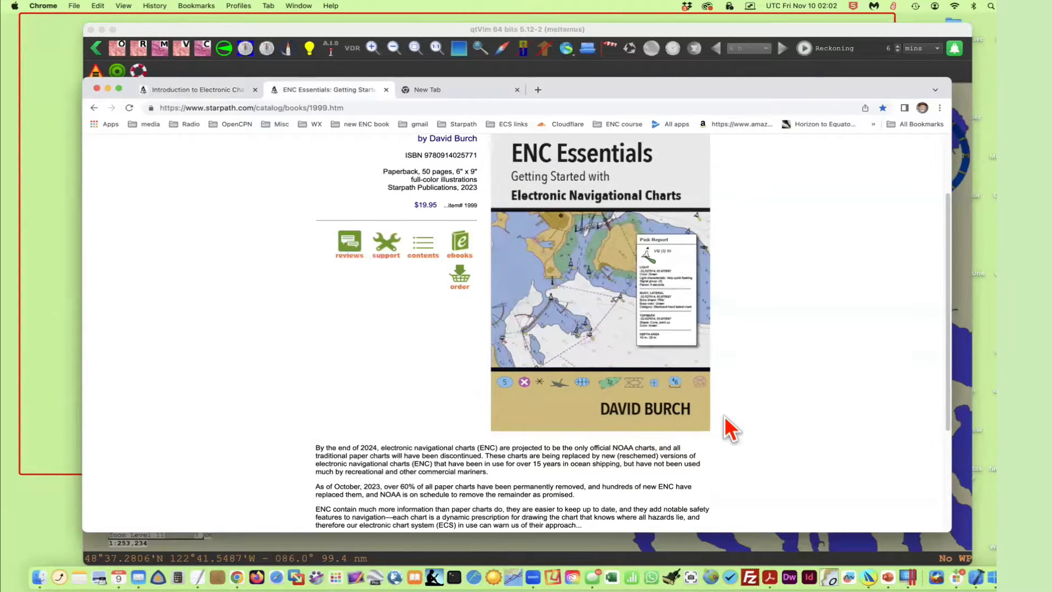
scroll(728, 429, "up", 1)
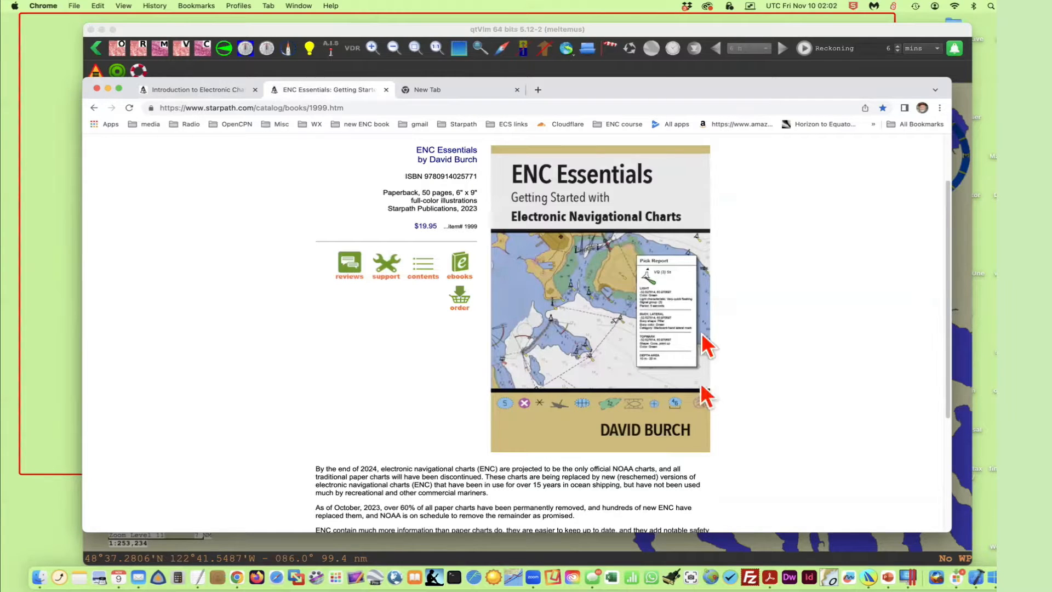
Move the browser window aside and minimize it, and shift the qtVlm chart window slightly sideways.
left_click_drag(595, 93, 639, 101)
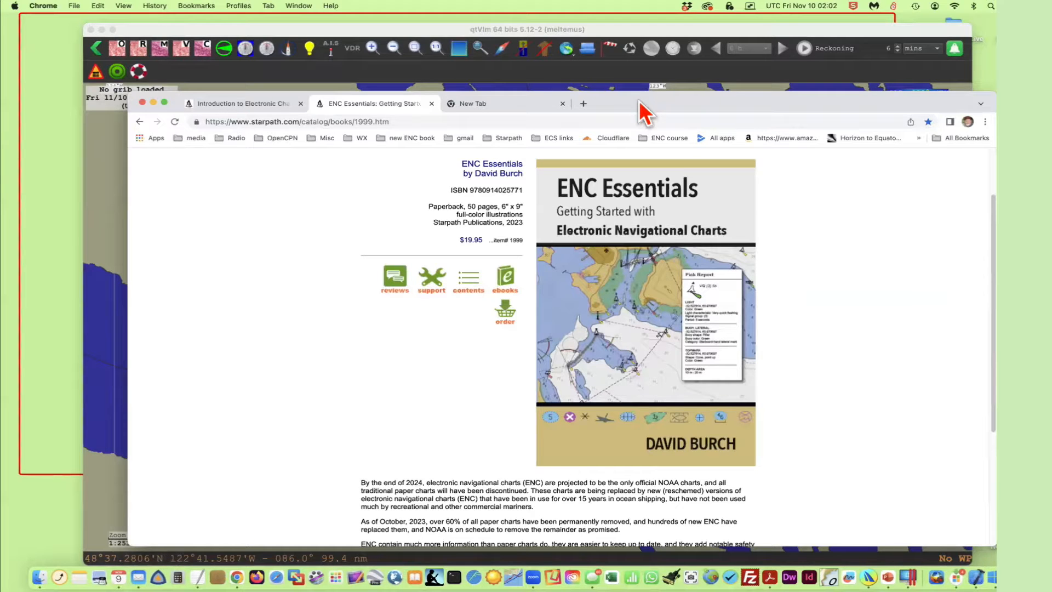
left_click_drag(639, 100, 702, 143)
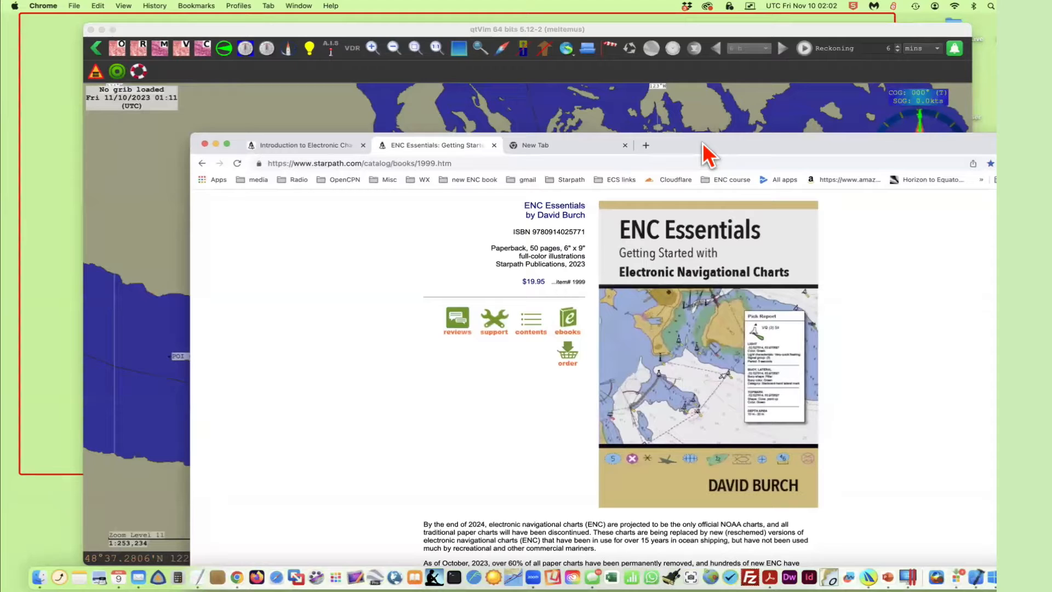
left_click(215, 143)
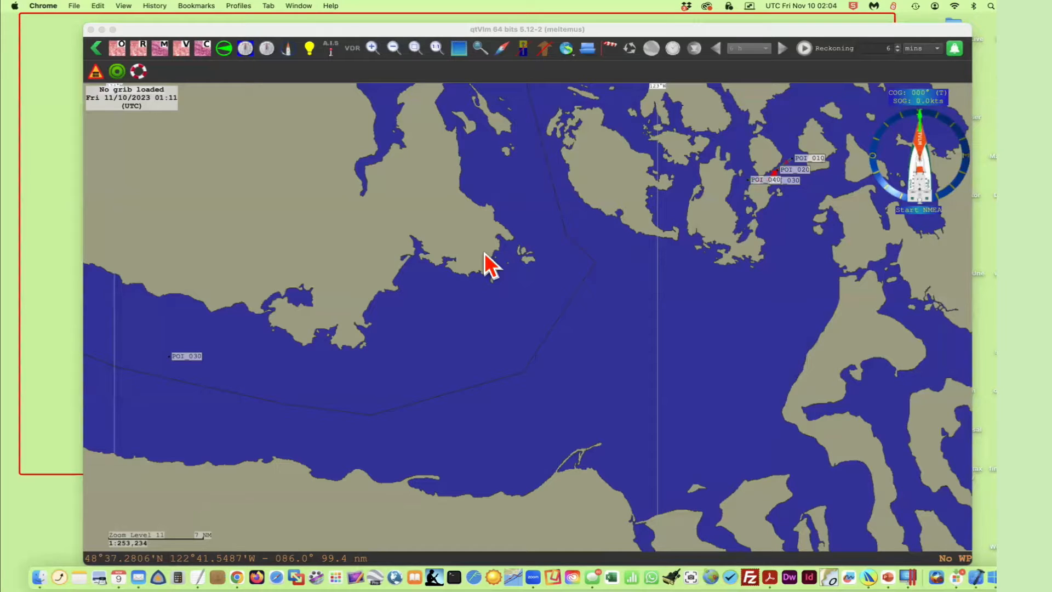
left_click_drag(423, 29, 382, 21)
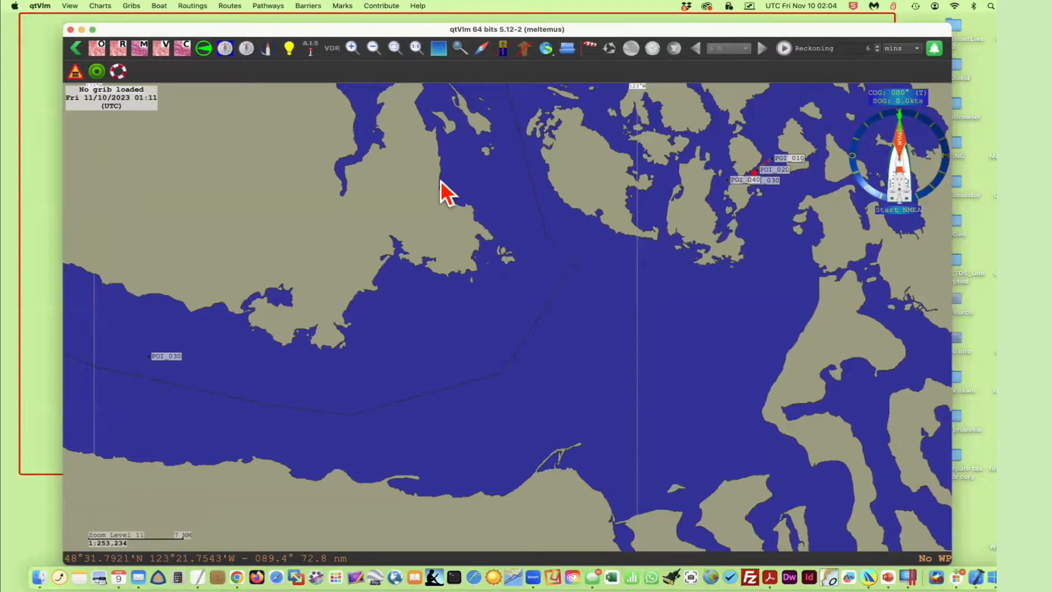
Switch back to Chrome and bring up the empty new tab, ready for a web search.
left_click(234, 562)
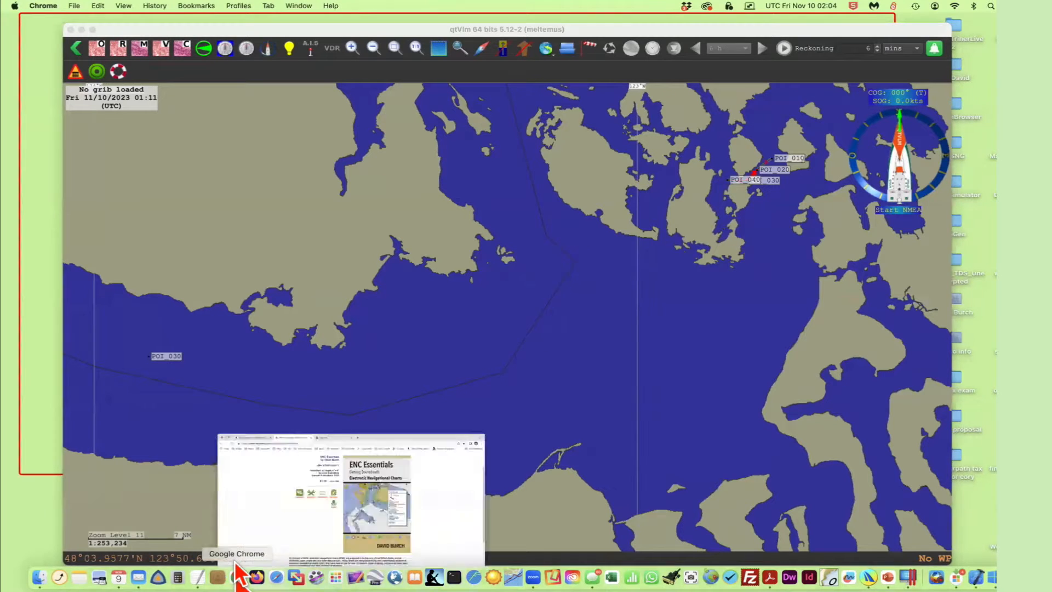
left_click(565, 124)
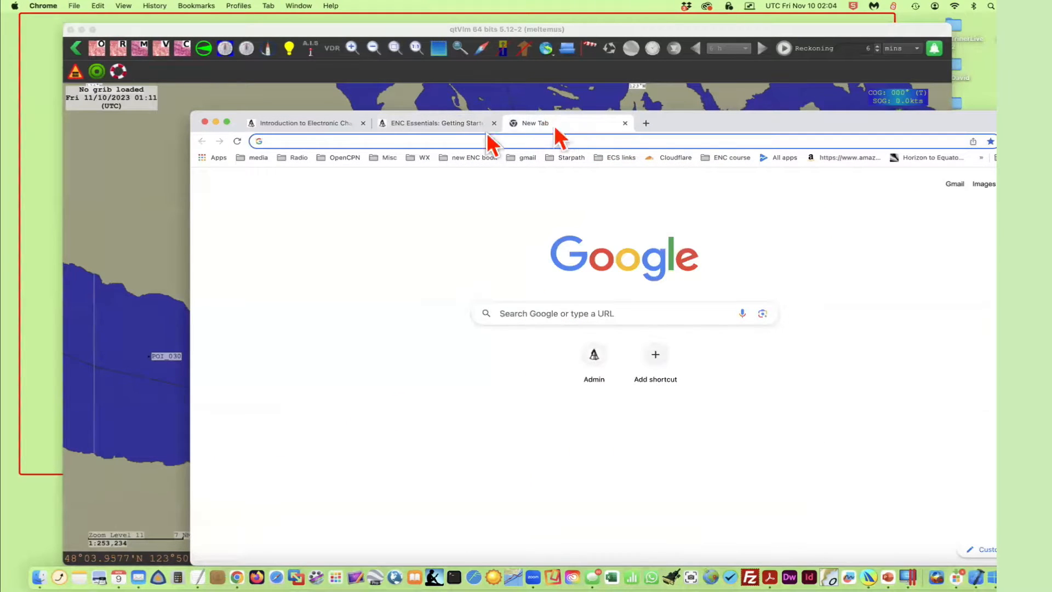
left_click(307, 141)
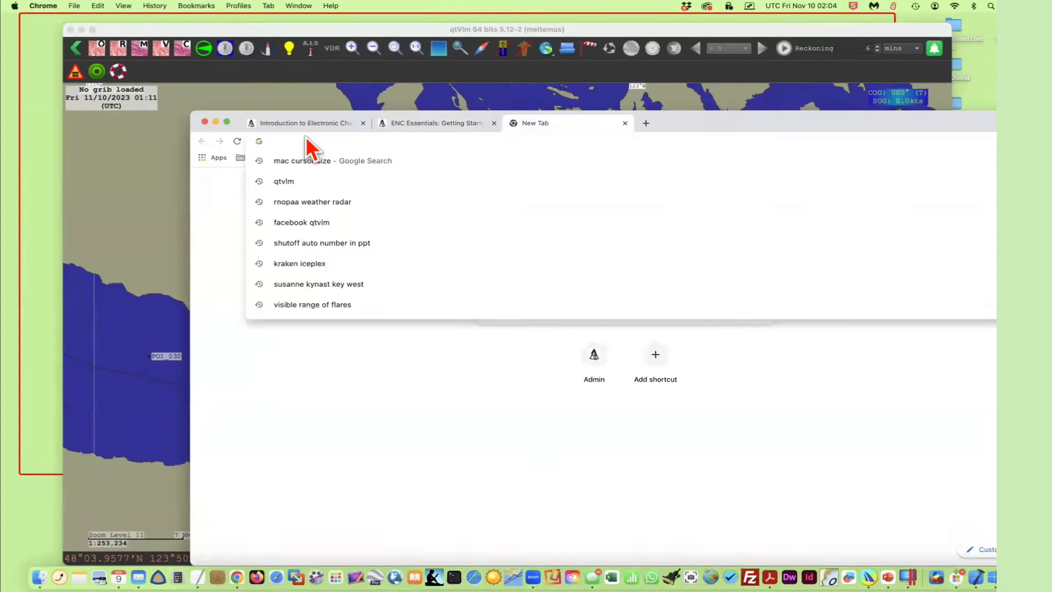
type("char")
key("BackSpace")
key("BackSpace")
key("BackSpace")
key("BackSpace")
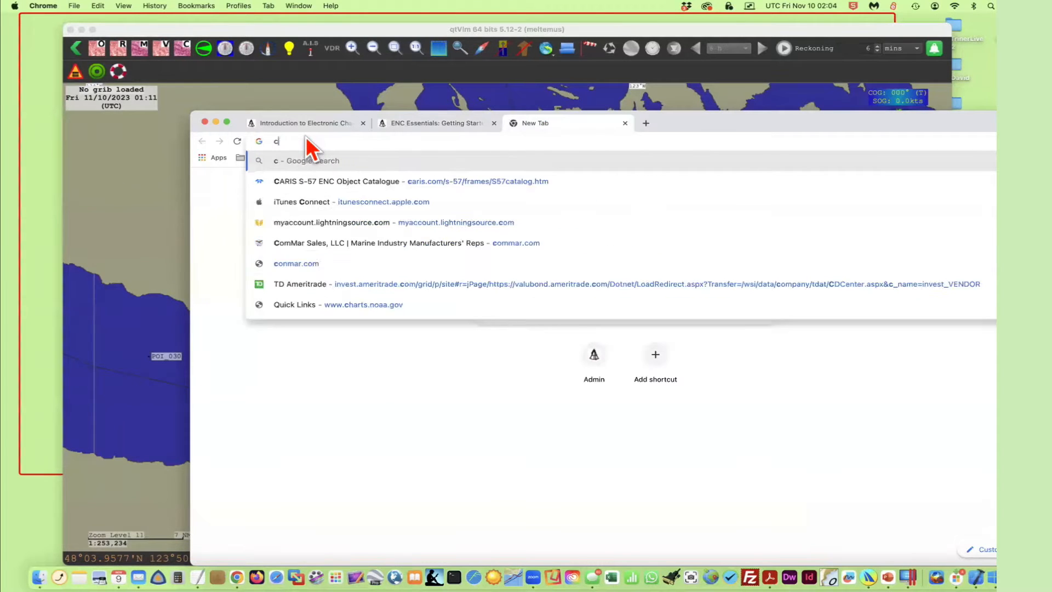
Search the web for the qtVlm cheat sheet and open the qtVlm Cheat Sheet result from Starpath School of Navigation.
type("qt")
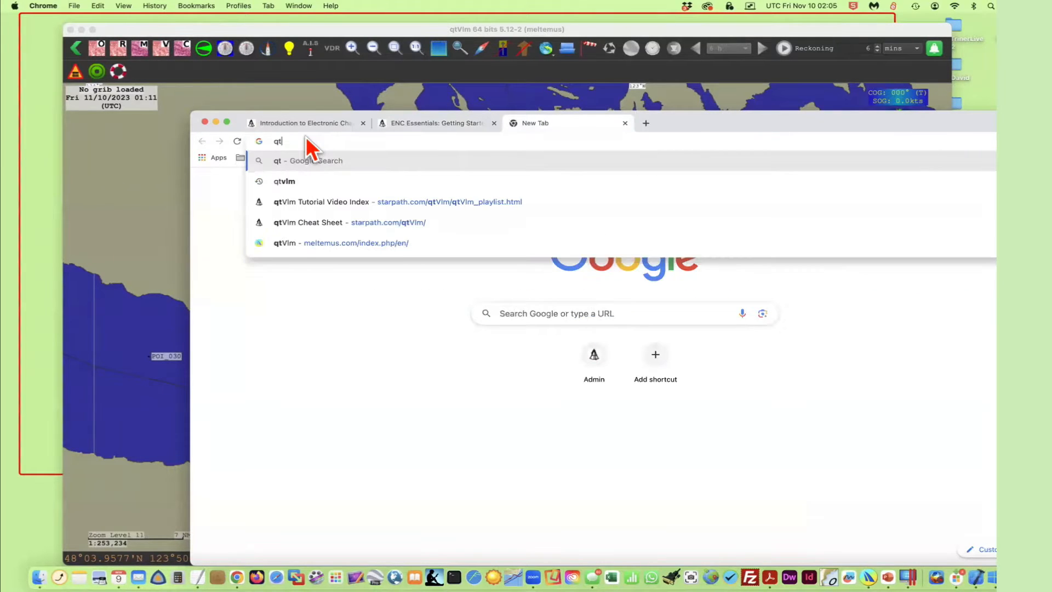
type("vlm c heat")
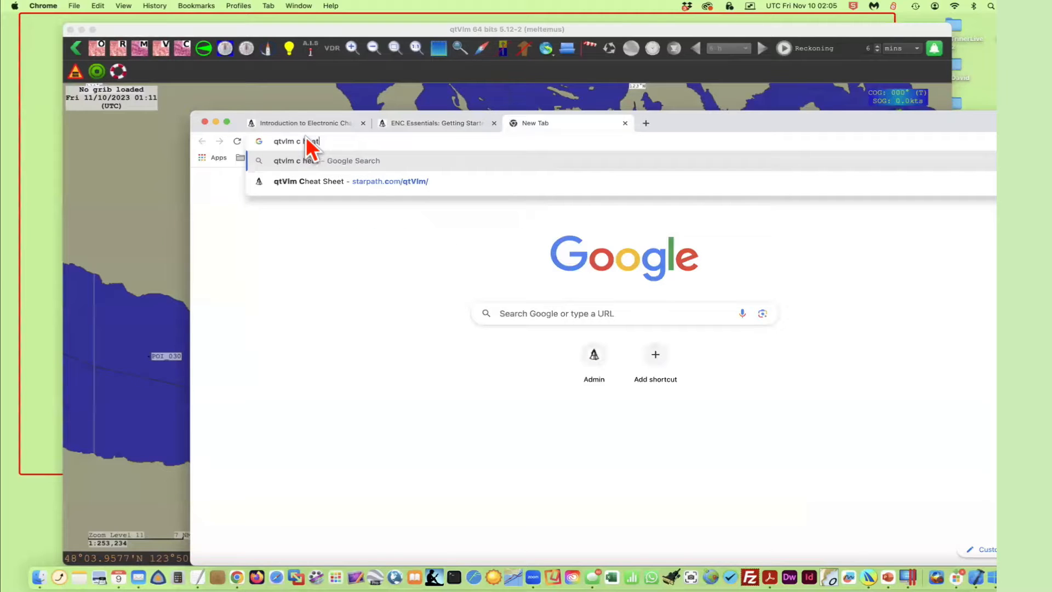
type(" sheet")
key("Return")
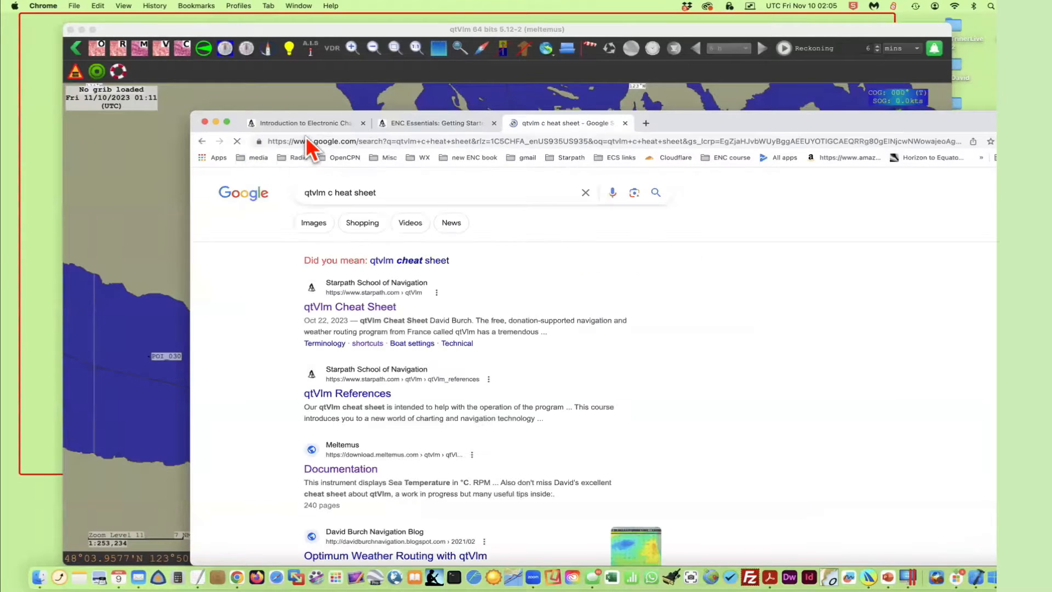
left_click(352, 308)
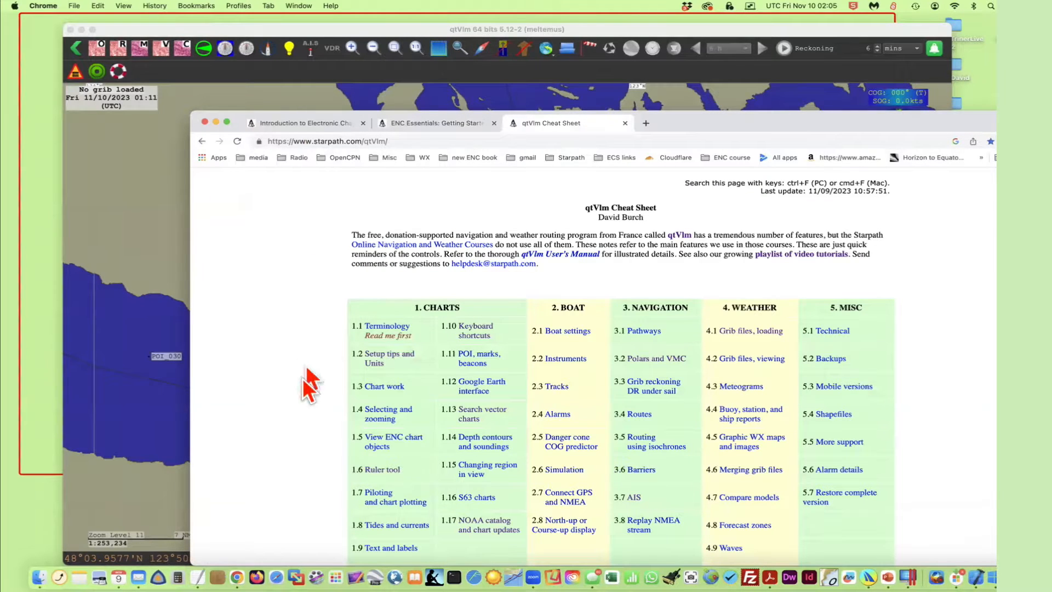
Look through section 1.10 Keyboard shortcuts of the cheat sheet and return to the index.
scroll(466, 373, "down", 5)
scroll(479, 365, "up", 5)
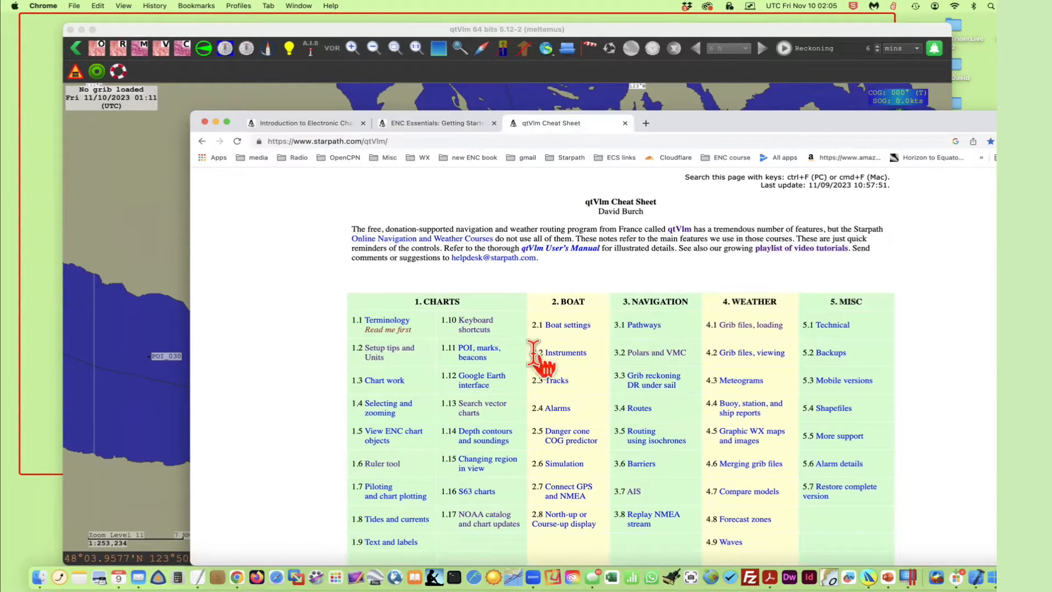
left_click(483, 320)
scroll(794, 371, "down", 5)
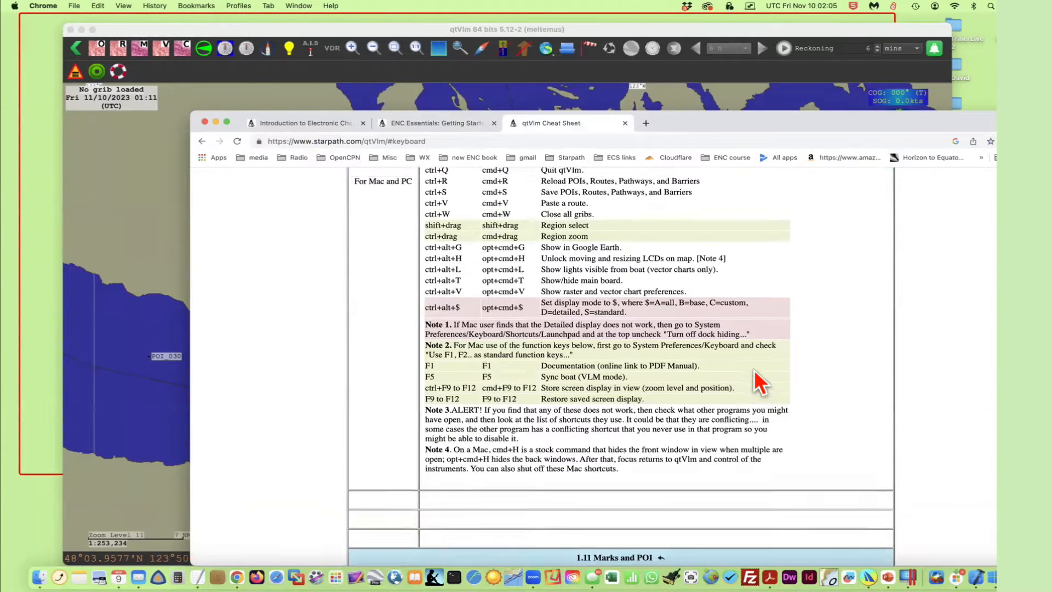
scroll(761, 382, "up", 10)
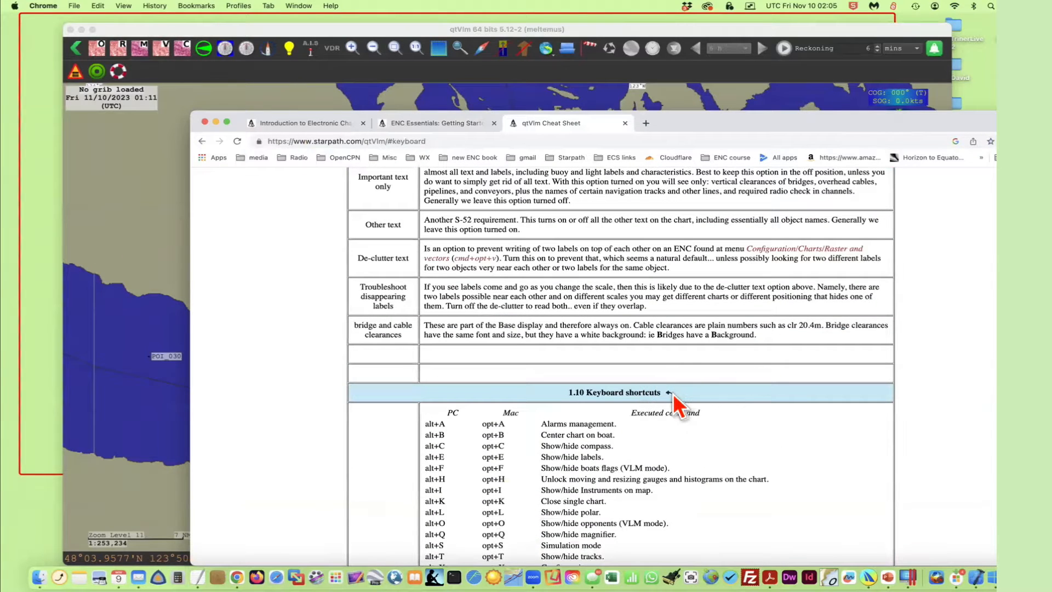
left_click(670, 393)
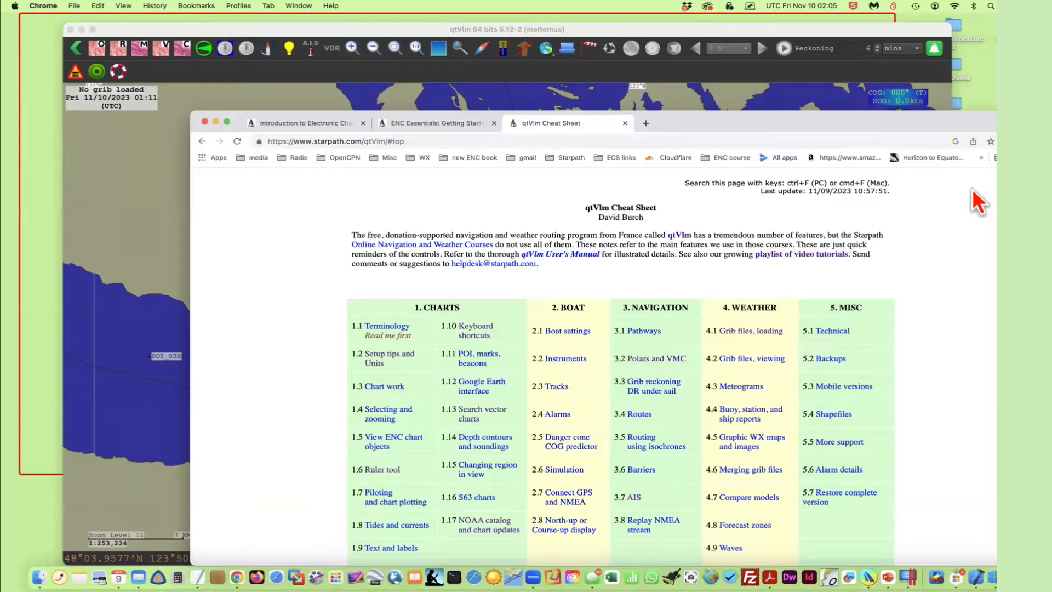
Search within the cheat sheet page for "buoy".
key("super+f")
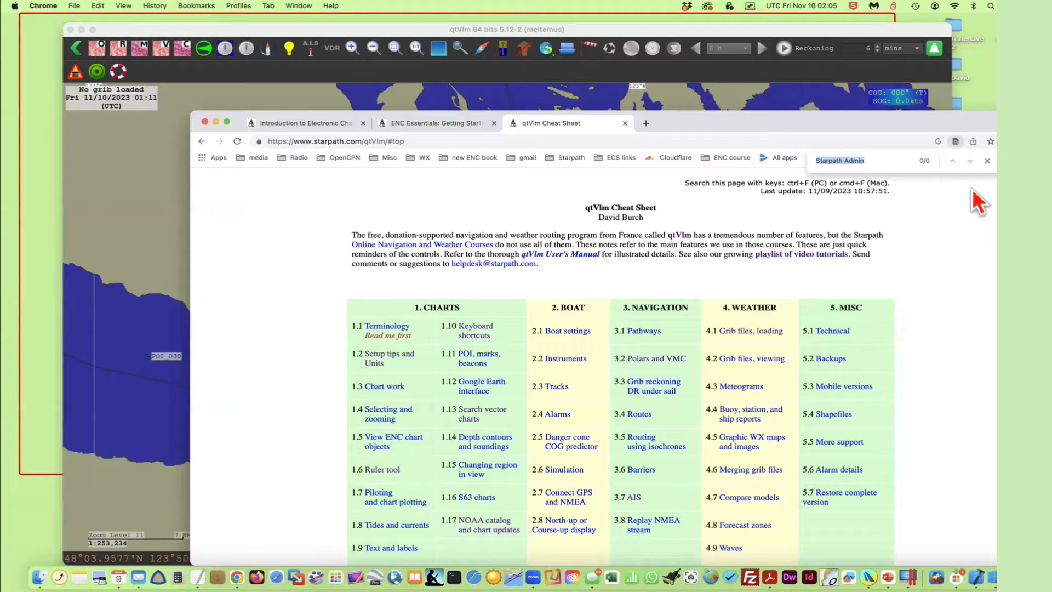
type("buous")
double_click(824, 161)
type("buoy")
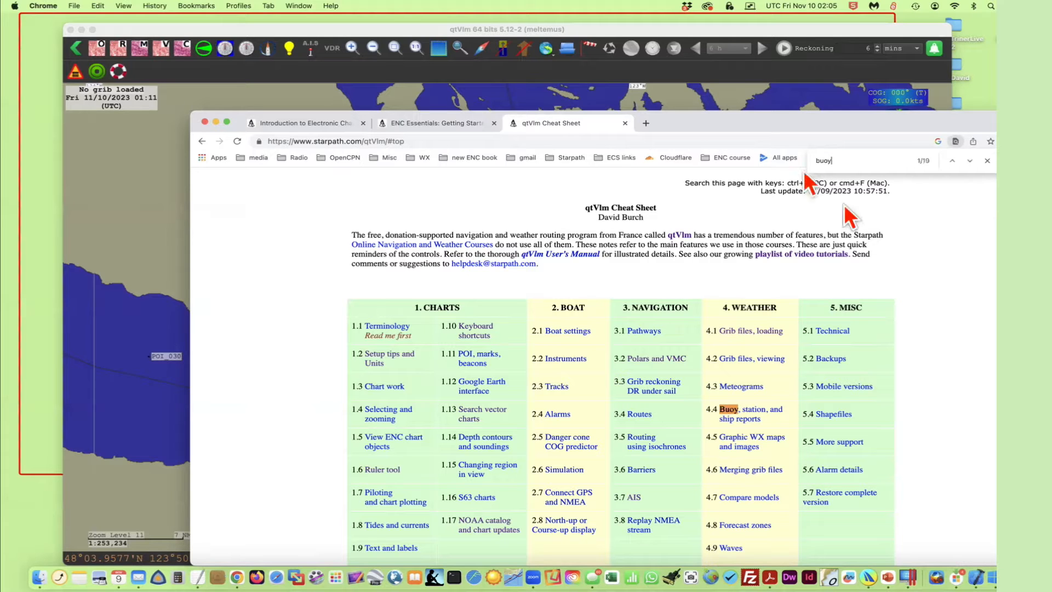
Step through the successive "buoy" matches as far as section 1.17 and return to the start of the page.
left_click(970, 160)
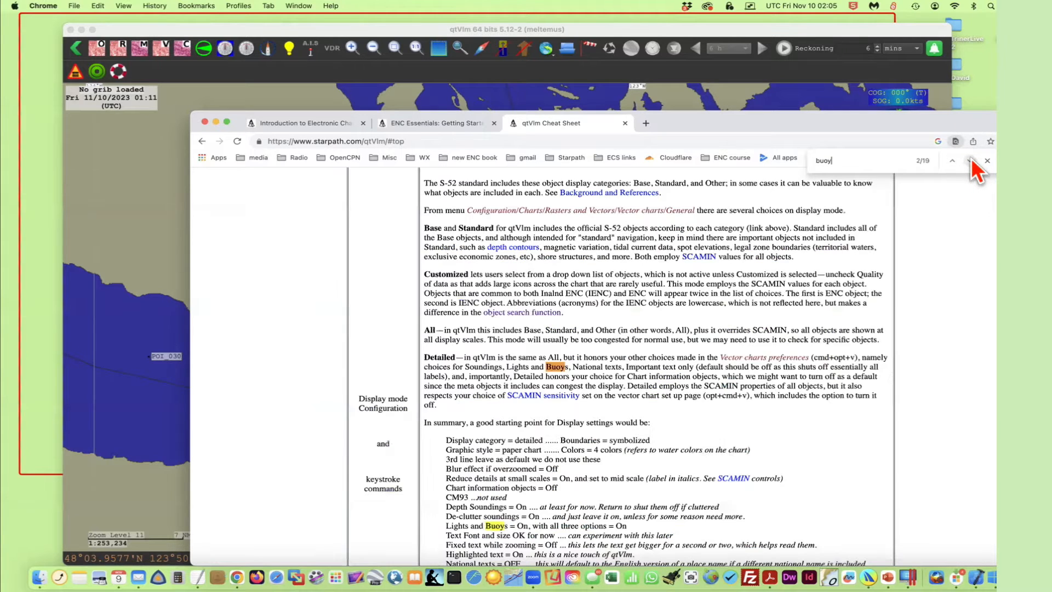
left_click(970, 161)
left_click(970, 160)
left_click(970, 160)
left_click(970, 161)
left_click(970, 160)
scroll(723, 329, "up", 20)
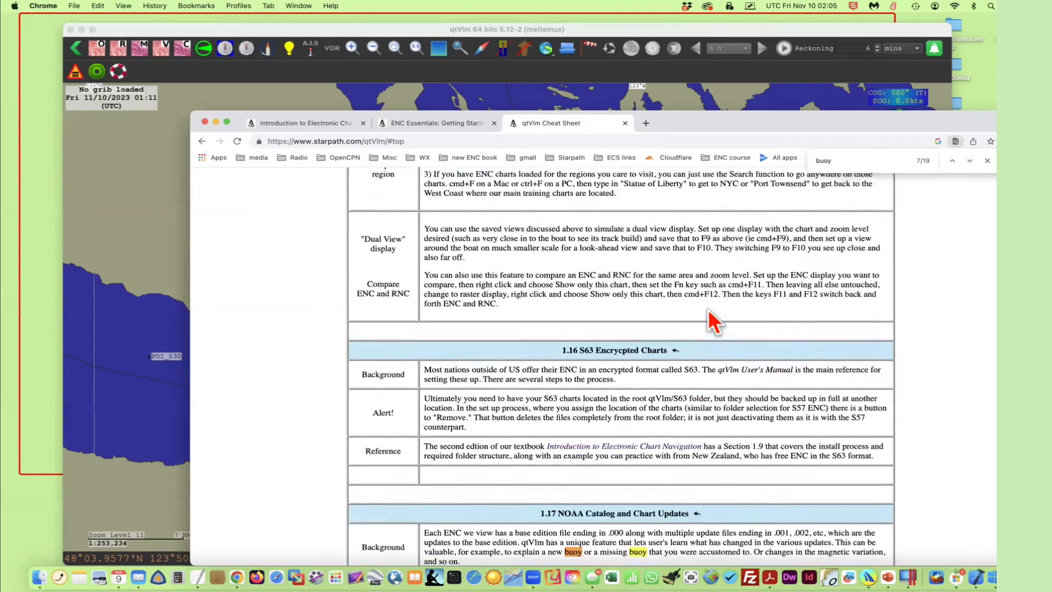
scroll(707, 322, "up", 20)
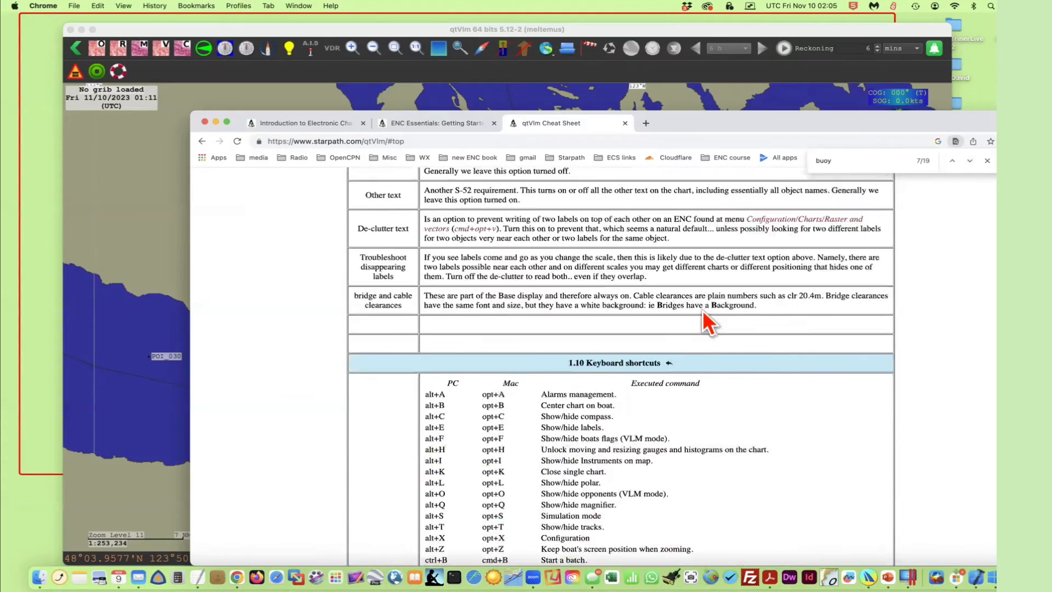
scroll(703, 315, "up", 20)
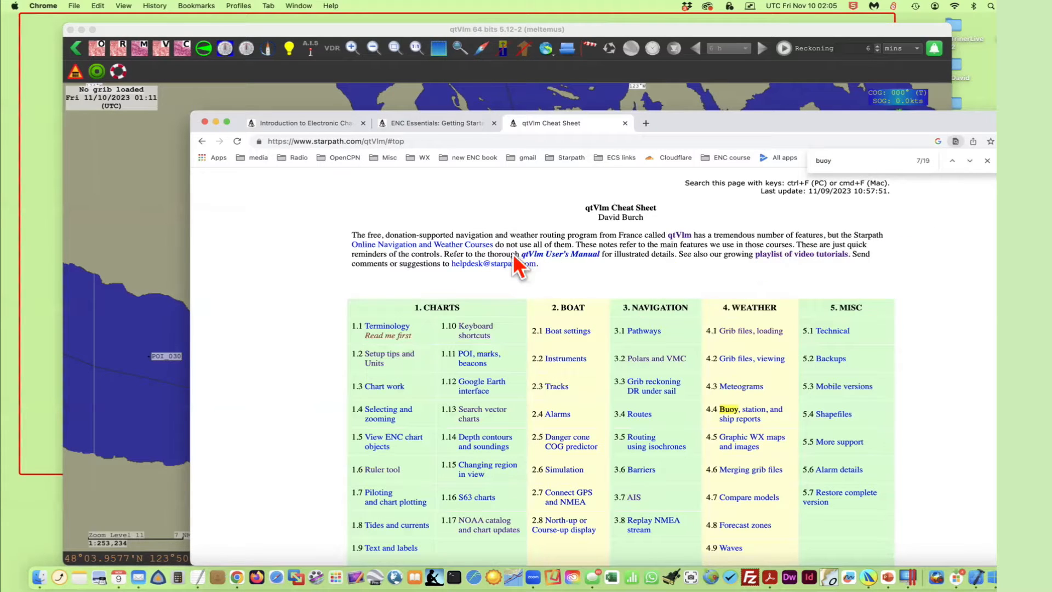
Open the playlist of video tutorials from the cheat sheet introduction and look through the qtVlm Tutorial Videos index.
left_click(803, 255)
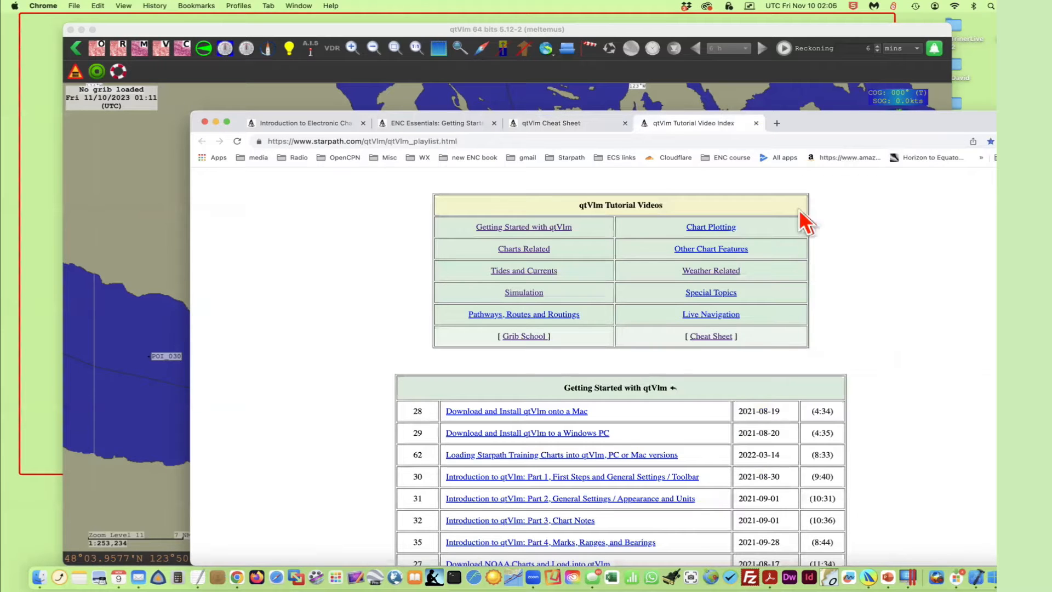
scroll(902, 430, "down", 5)
scroll(905, 433, "up", 5)
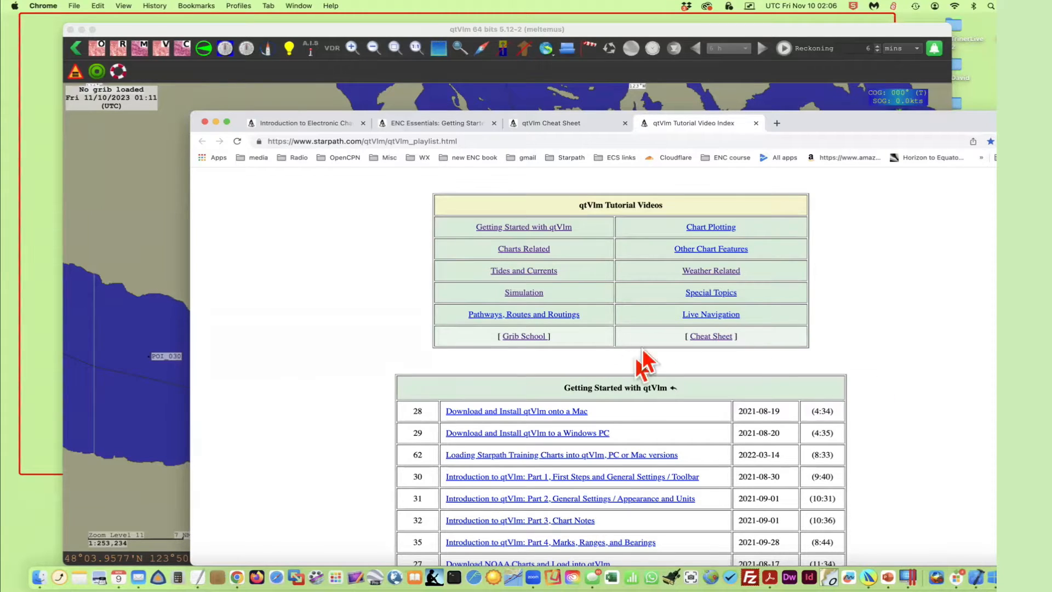
scroll(975, 345, "down", 1)
scroll(935, 359, "down", 5)
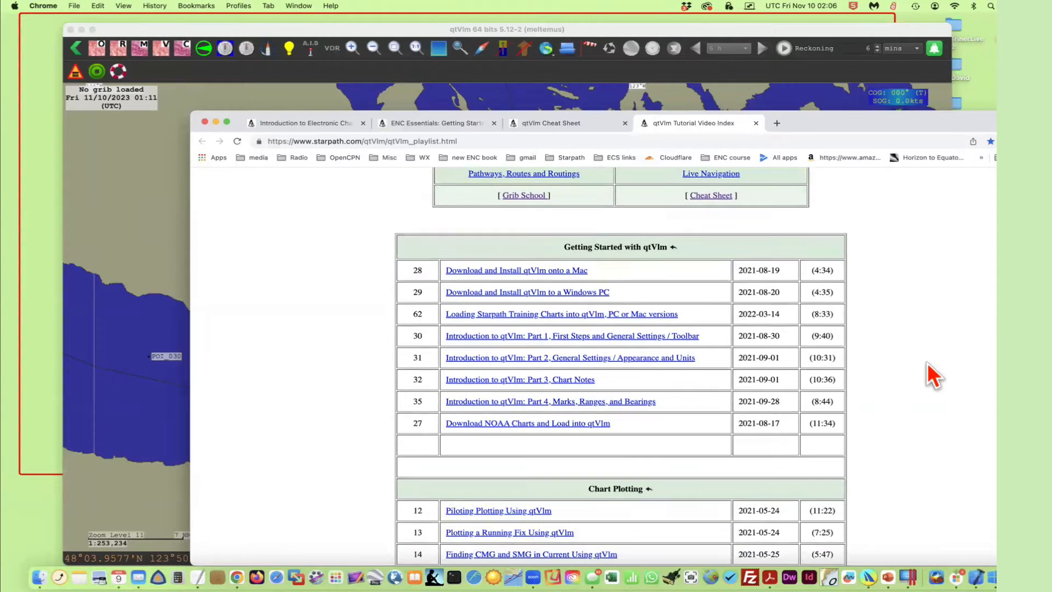
scroll(922, 365, "up", 5)
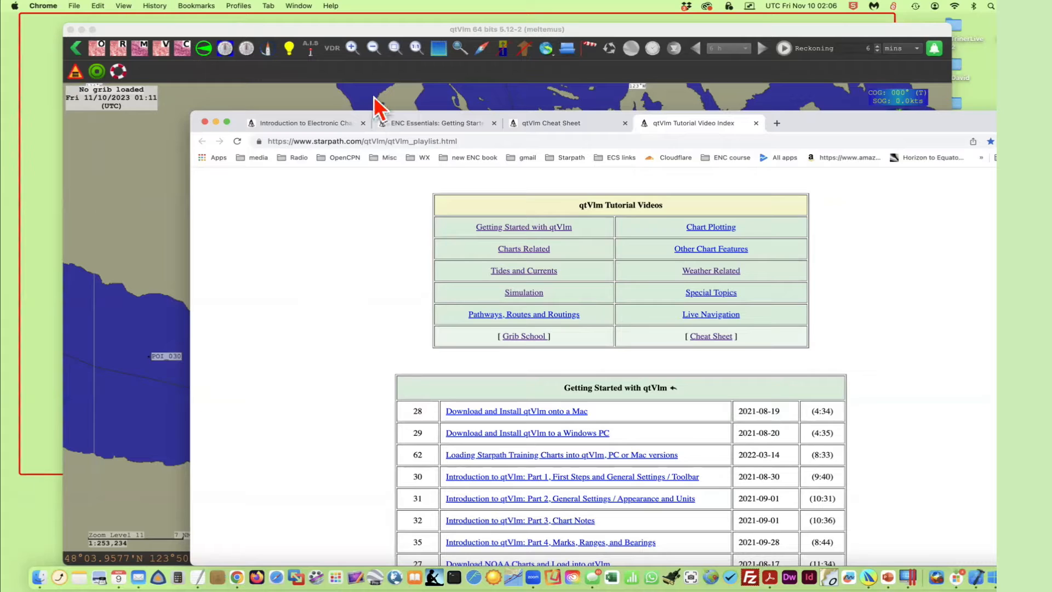
Search the web for "facebook qtvlm" and open the QTVLM users (English Speaking) Facebook group.
left_click(472, 141)
left_click_drag(472, 141, 209, 133)
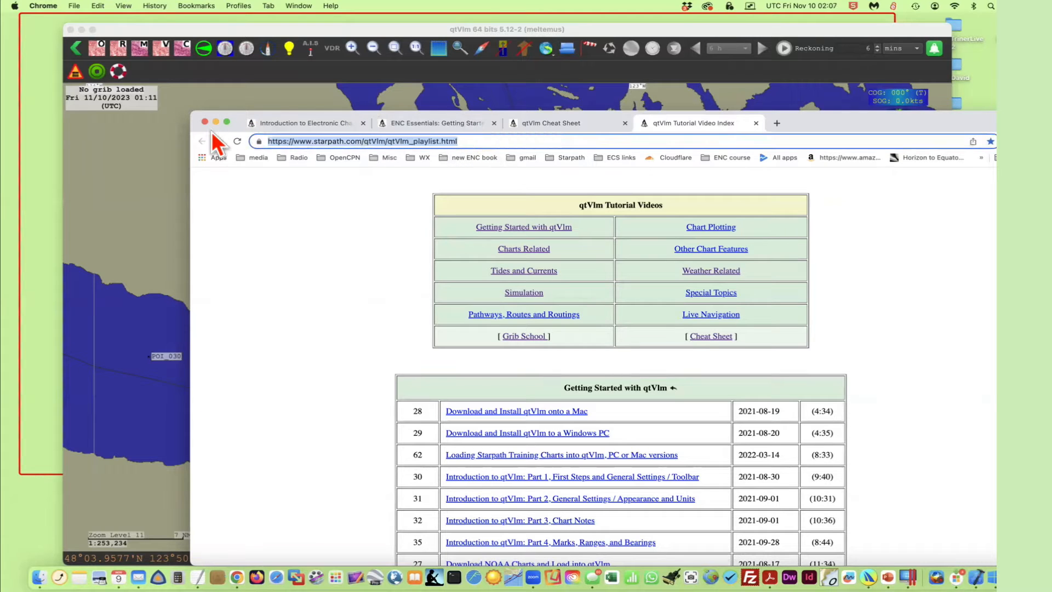
type("faceb")
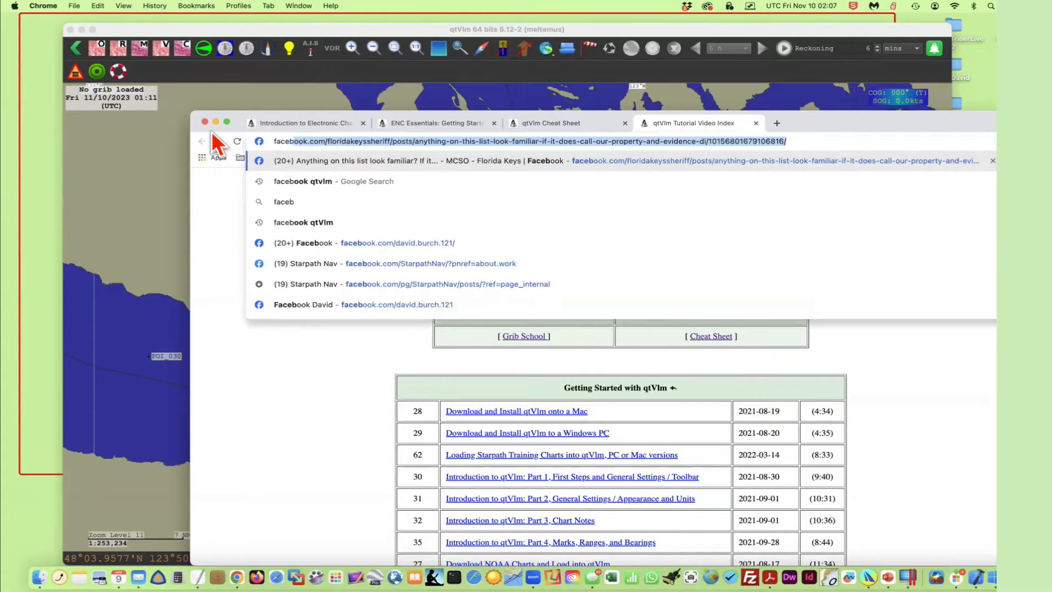
type("ook qtvlm")
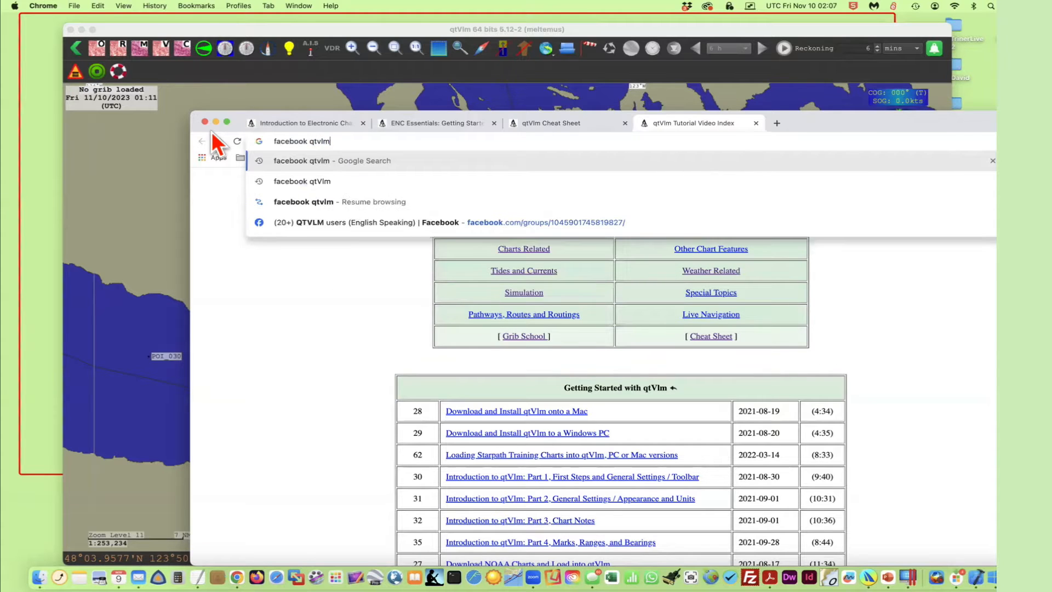
key("Return")
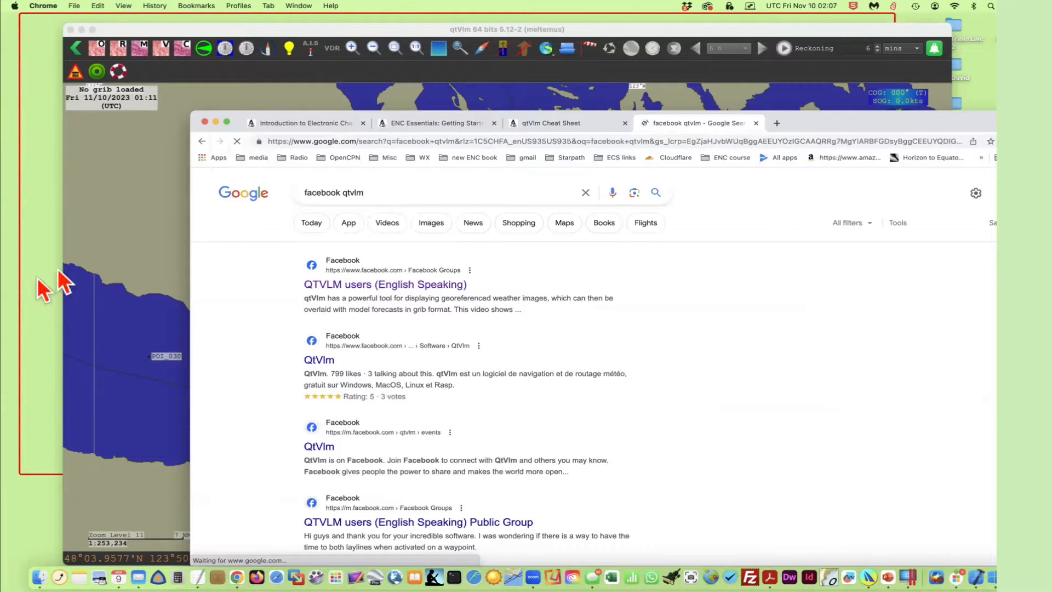
left_click(353, 286)
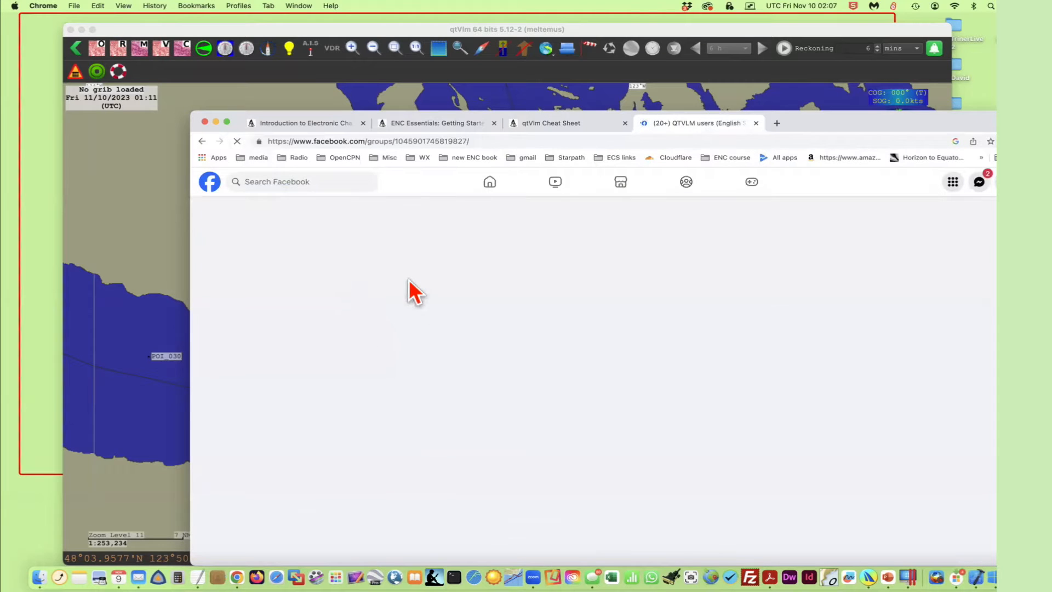
Look through the group's discussion posts and return to the group header.
scroll(620, 471, "down", 4)
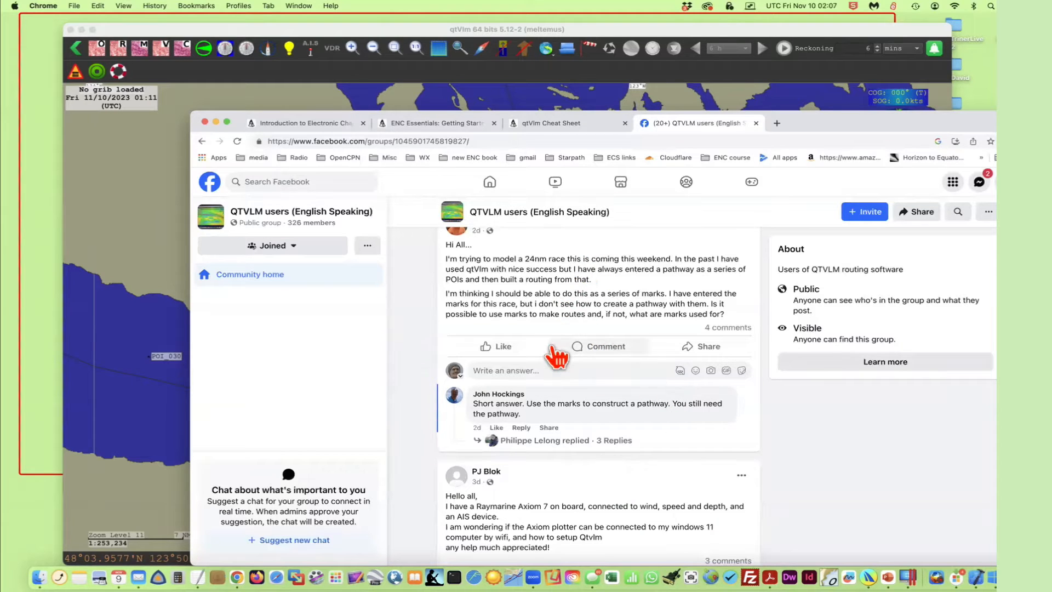
scroll(555, 355, "up", 5)
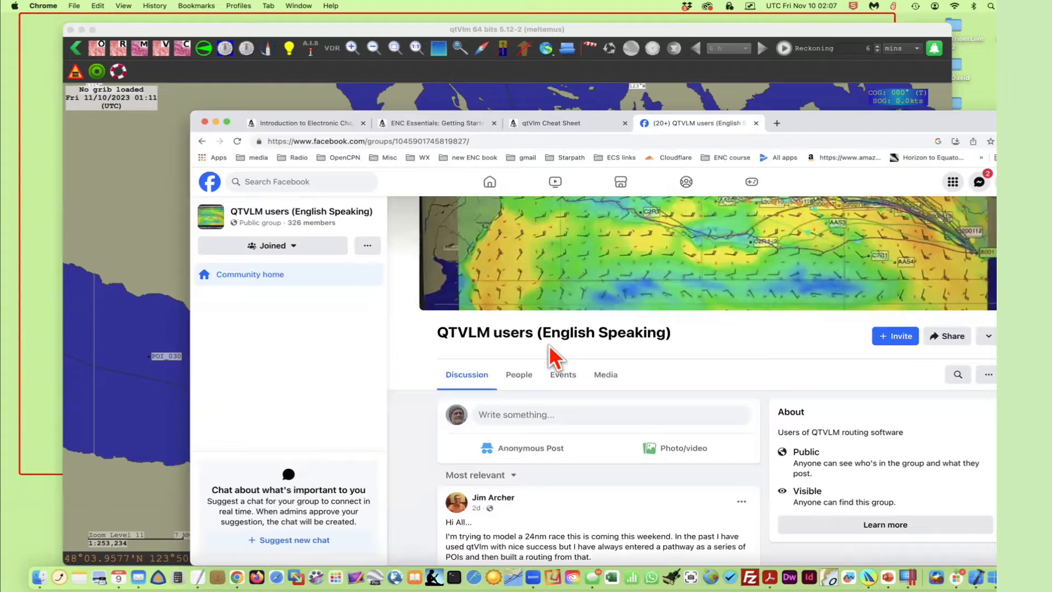
scroll(555, 355, "down", 1)
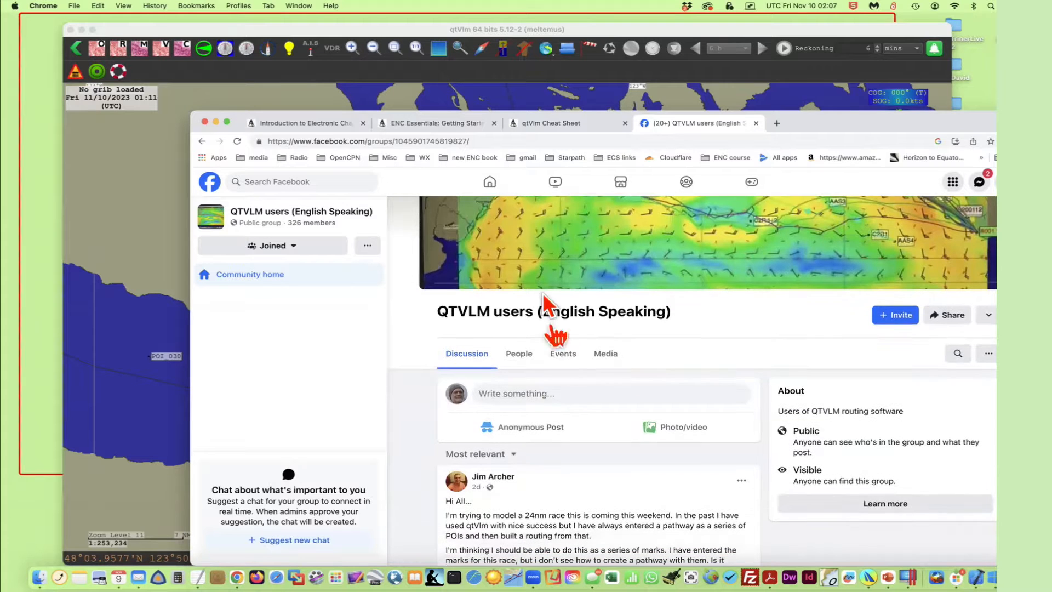
Minimise the browser window, switch to qtVlm and widen its window to show more of the chart.
left_click_drag(831, 126, 784, 217)
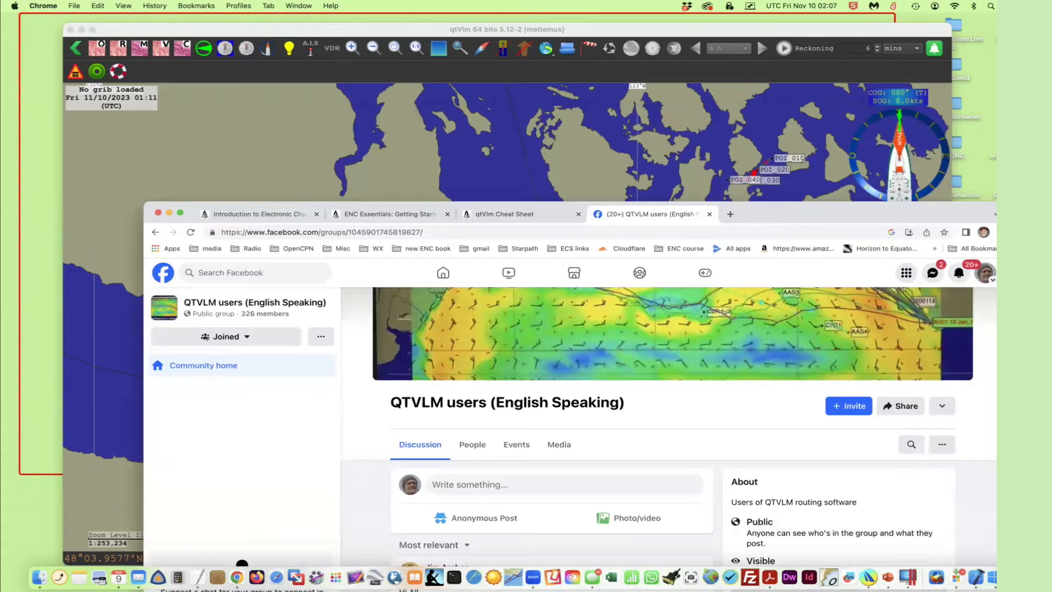
key("super+Tab")
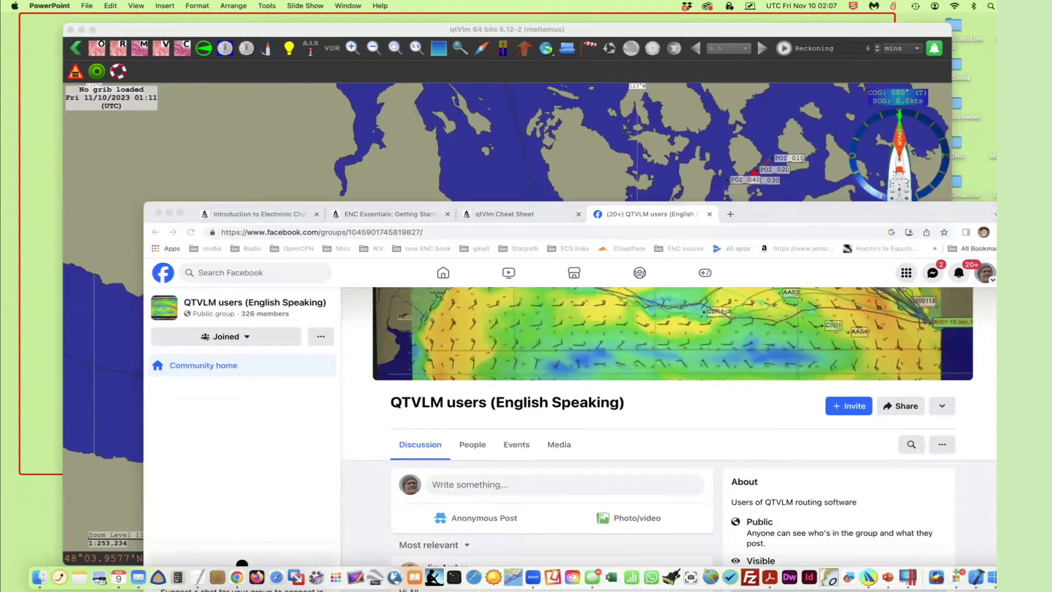
left_click(169, 213)
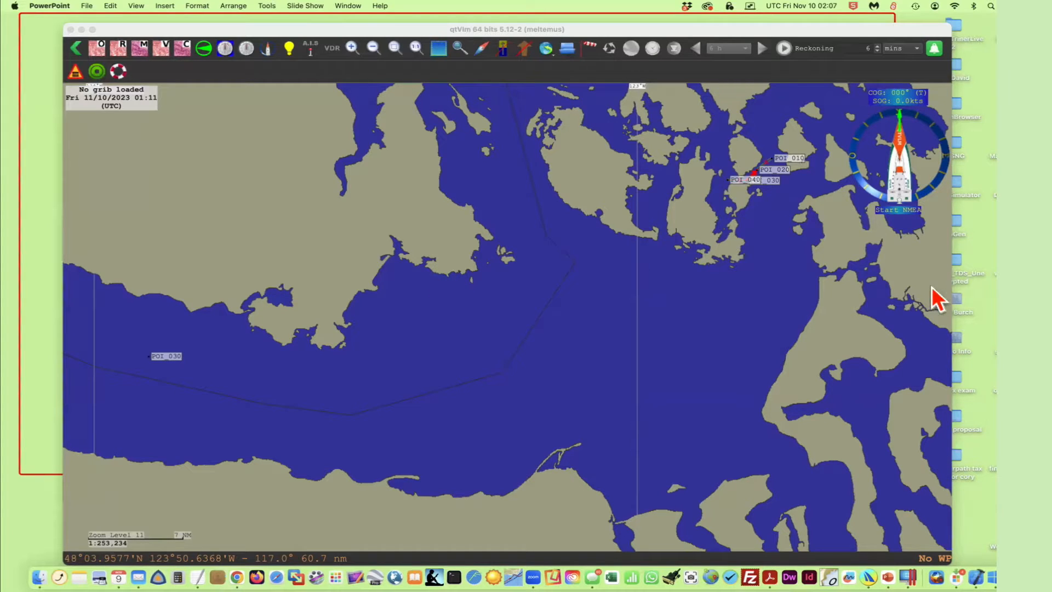
left_click(951, 549)
left_click_drag(952, 528, 996, 528)
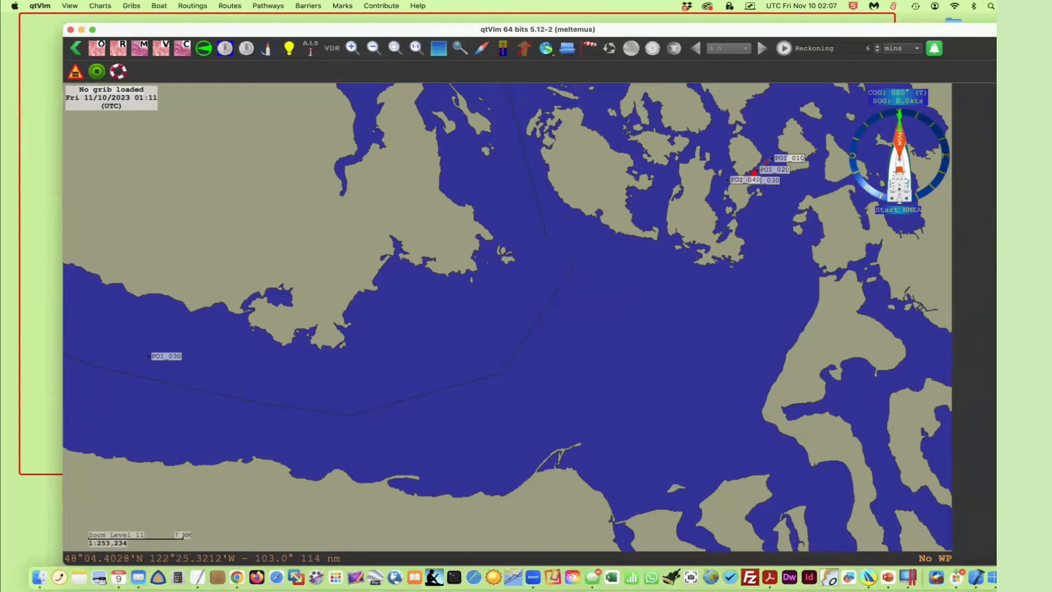
left_click_drag(665, 360, 712, 324)
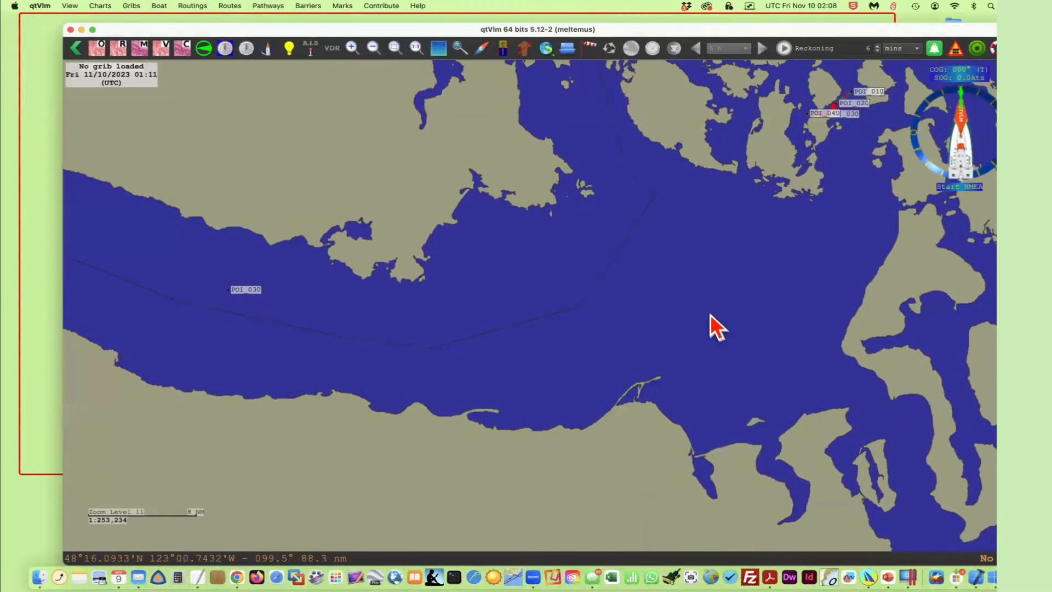
right_click(661, 285)
left_click(711, 235)
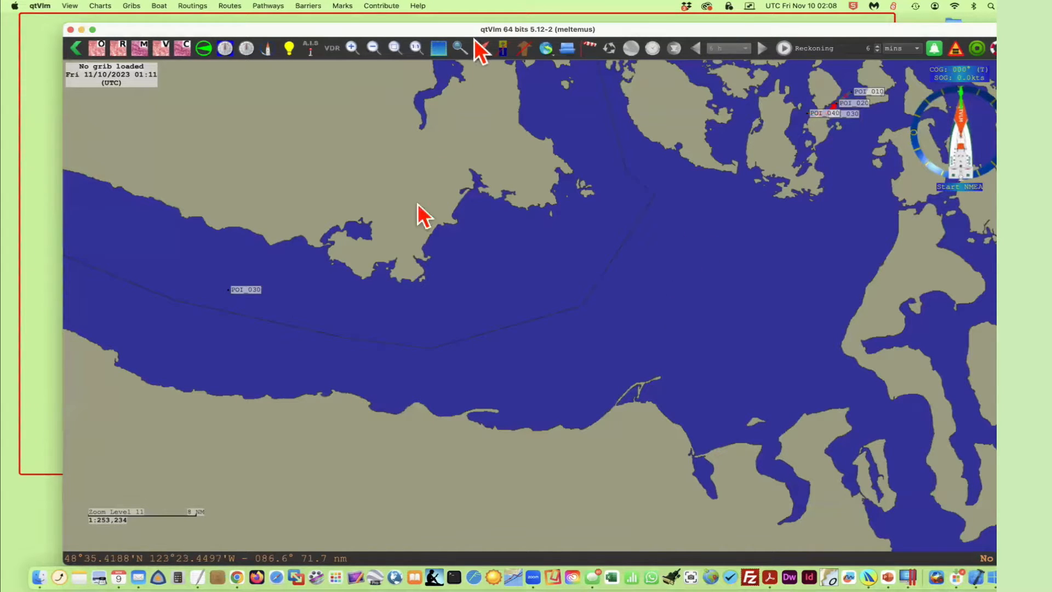
Switch back to Chrome and search the qtVlm Cheat Sheet page for "toolbar".
left_click(236, 572)
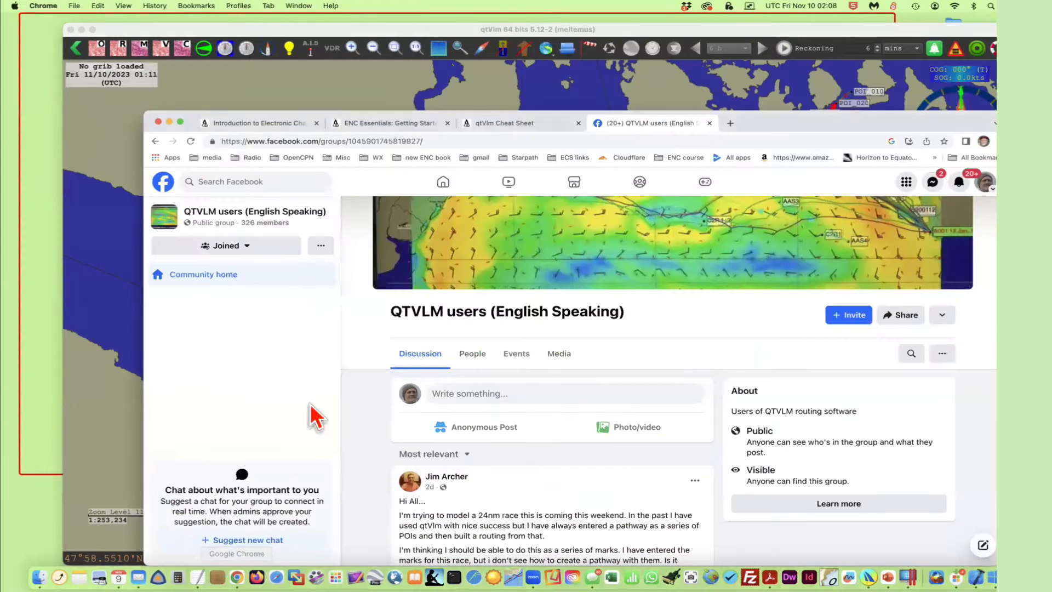
left_click(512, 124)
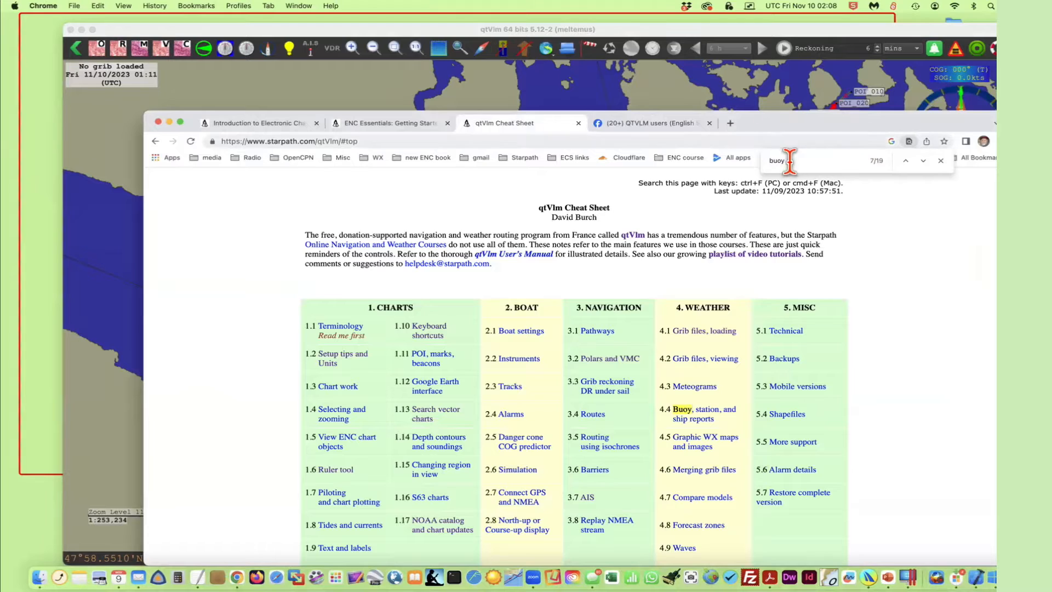
left_click_drag(790, 161, 752, 157)
key("BackSpace")
type("too")
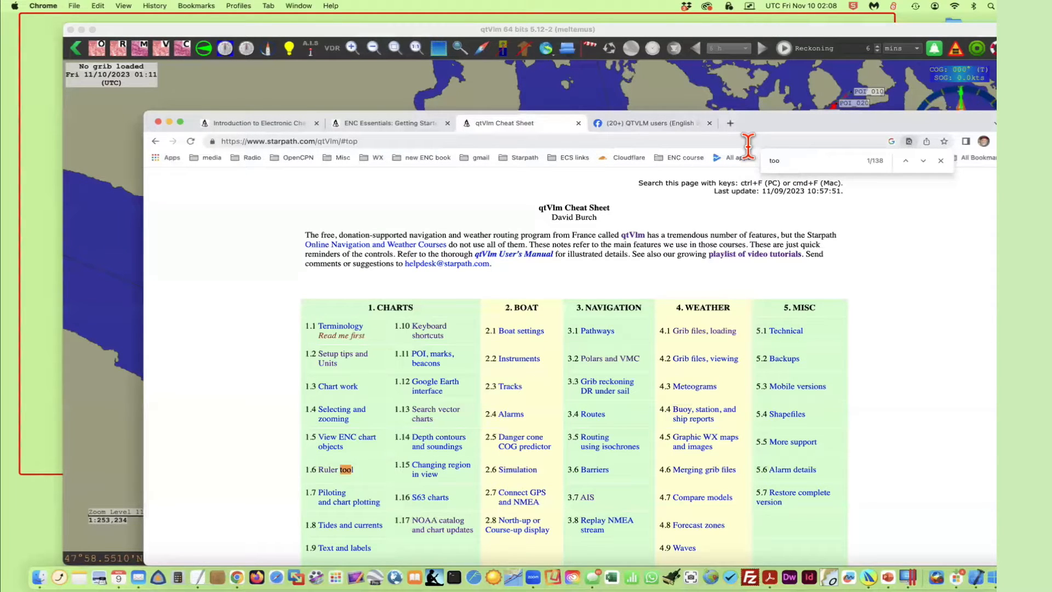
type("bar")
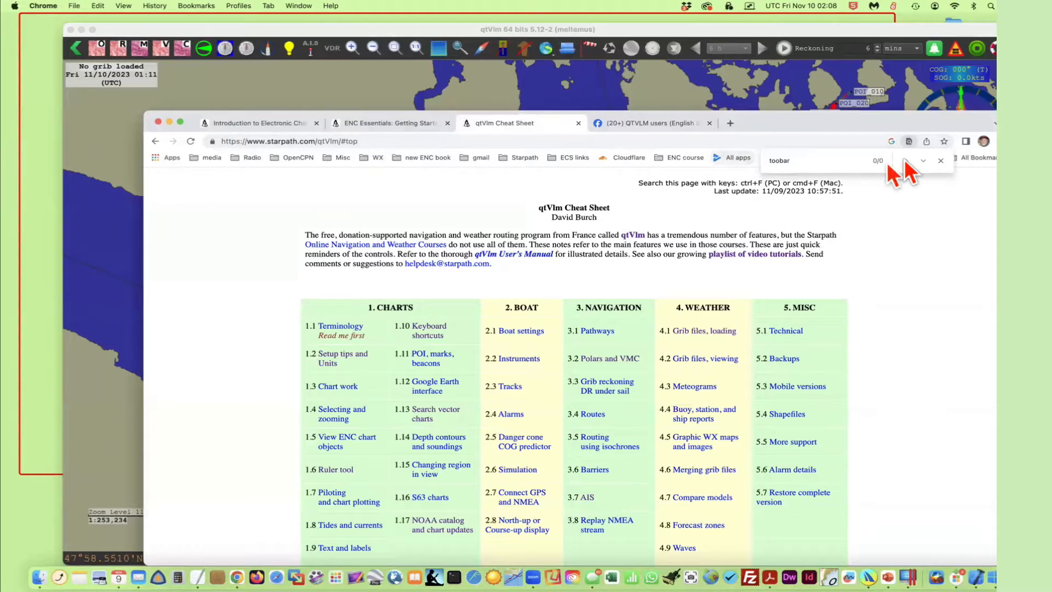
left_click(778, 161)
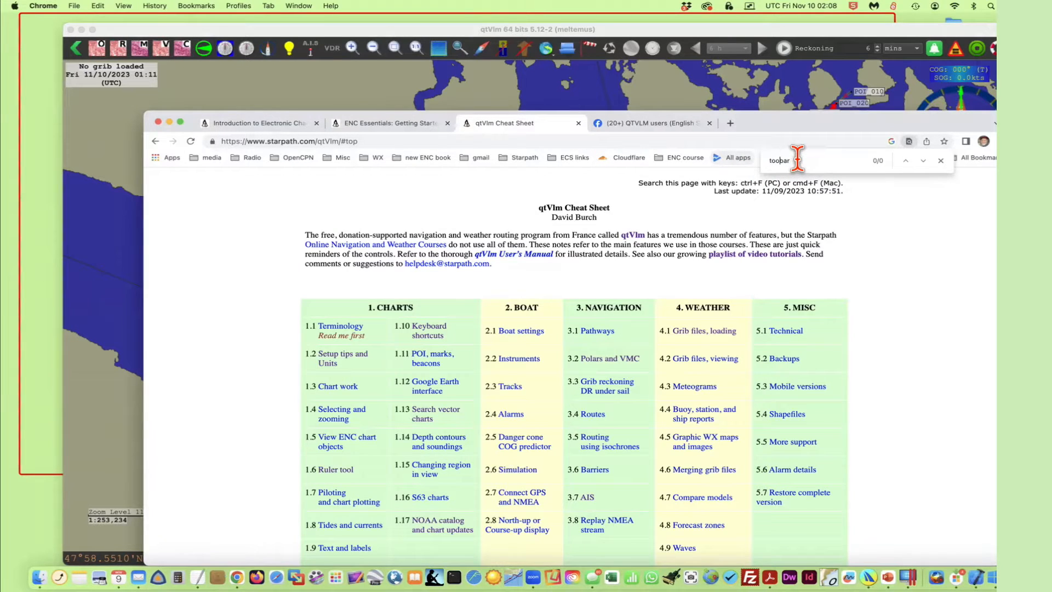
type("l")
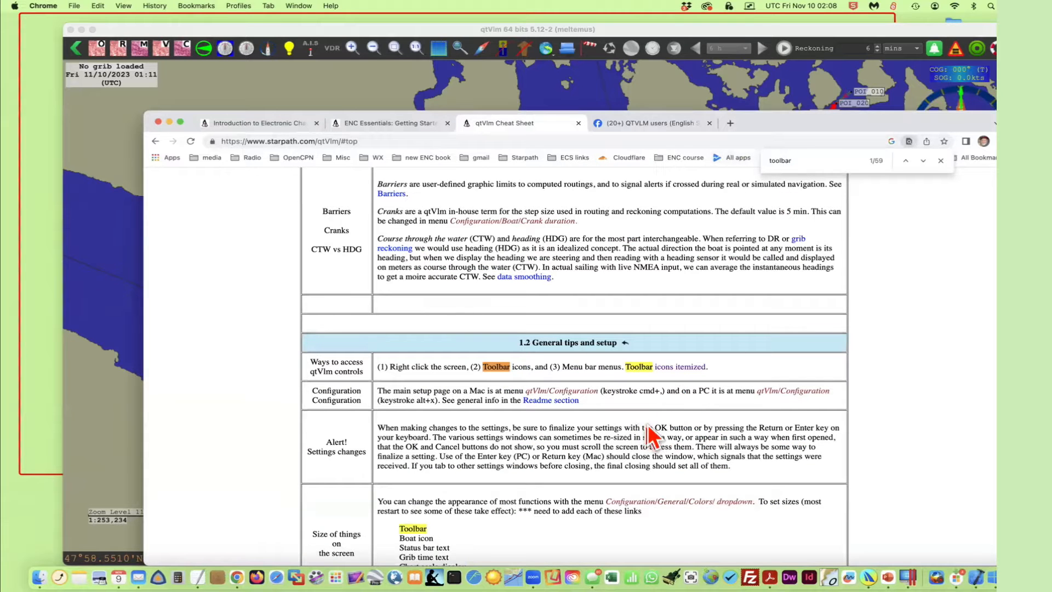
Examine the toolbar references in sections 1.1 Terminology and 1.2 General tips and setup, and return to the cheat sheet index.
scroll(559, 433, "down", 1)
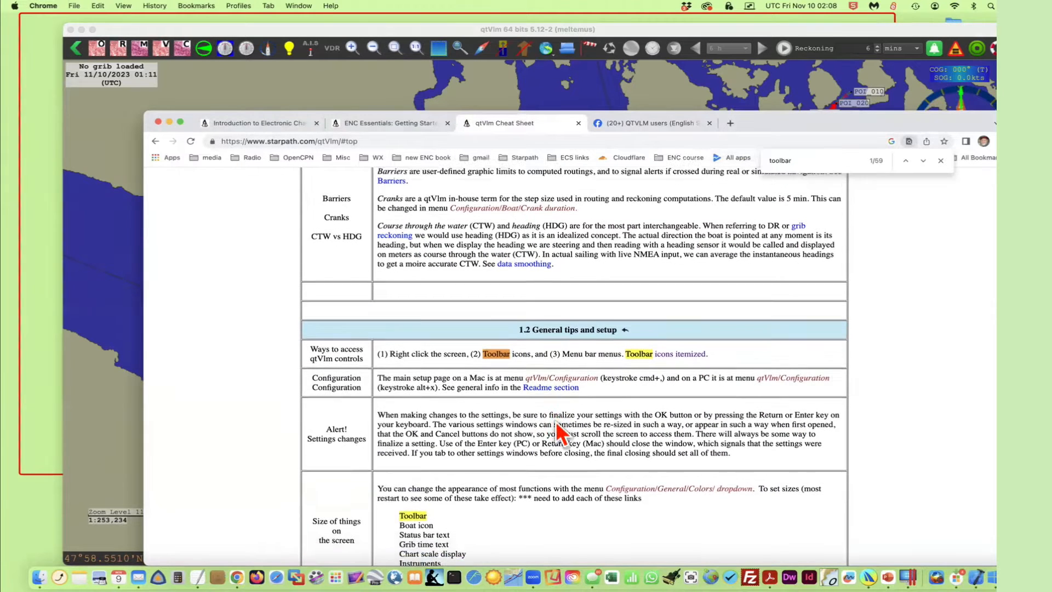
scroll(557, 424, "down", 10)
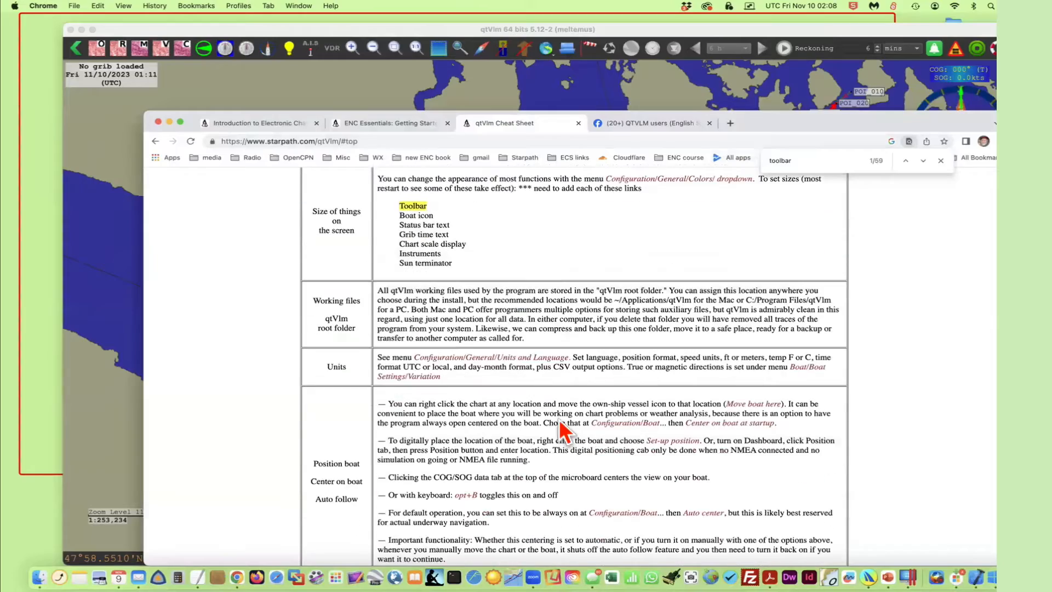
scroll(559, 420, "up", 20)
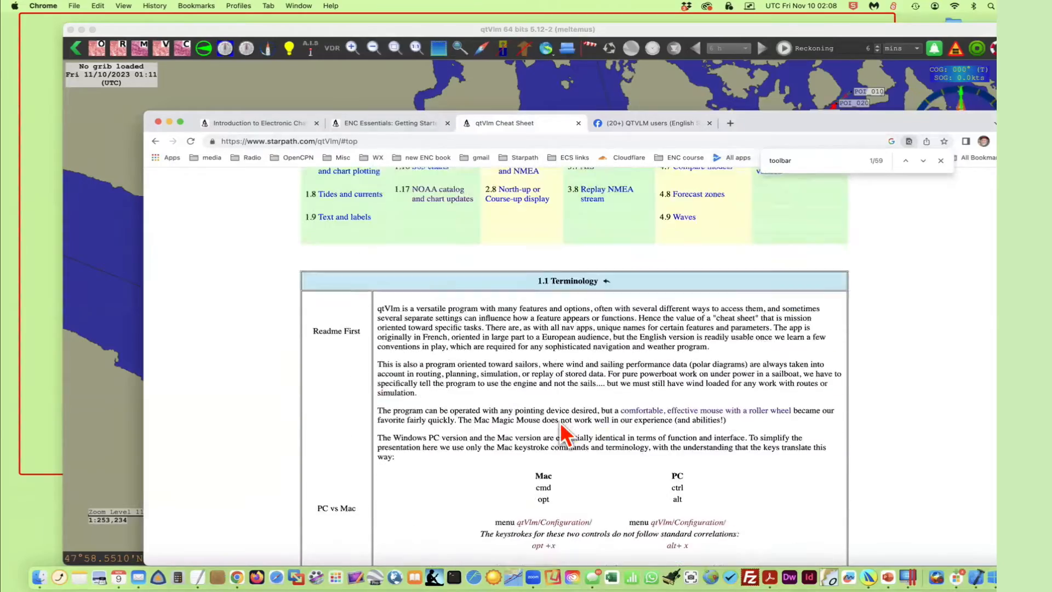
scroll(563, 395, "up", 8)
scroll(678, 493, "down", 15)
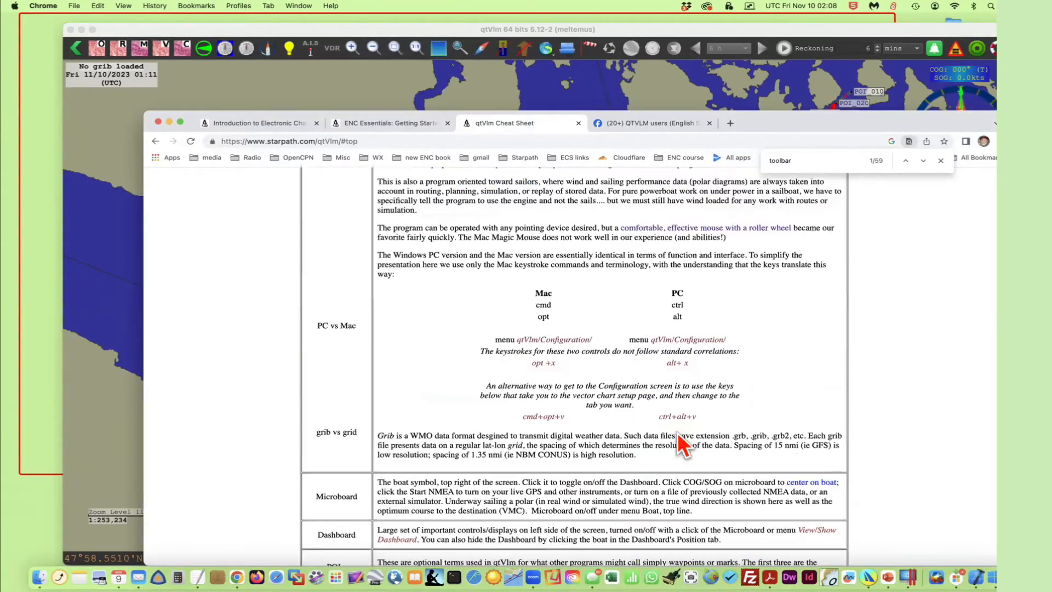
scroll(678, 433, "down", 20)
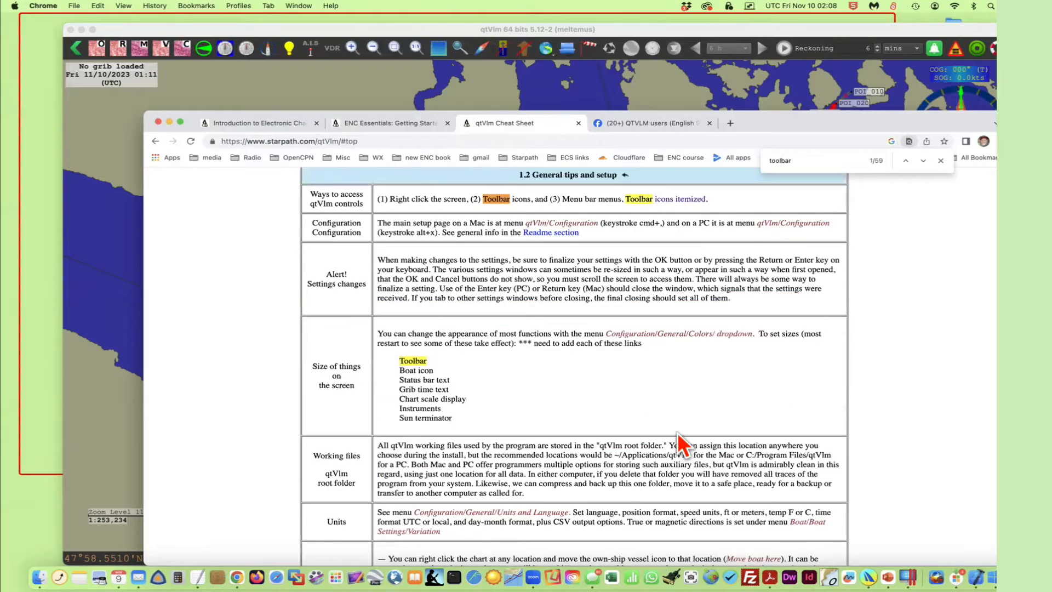
scroll(678, 432, "up", 3)
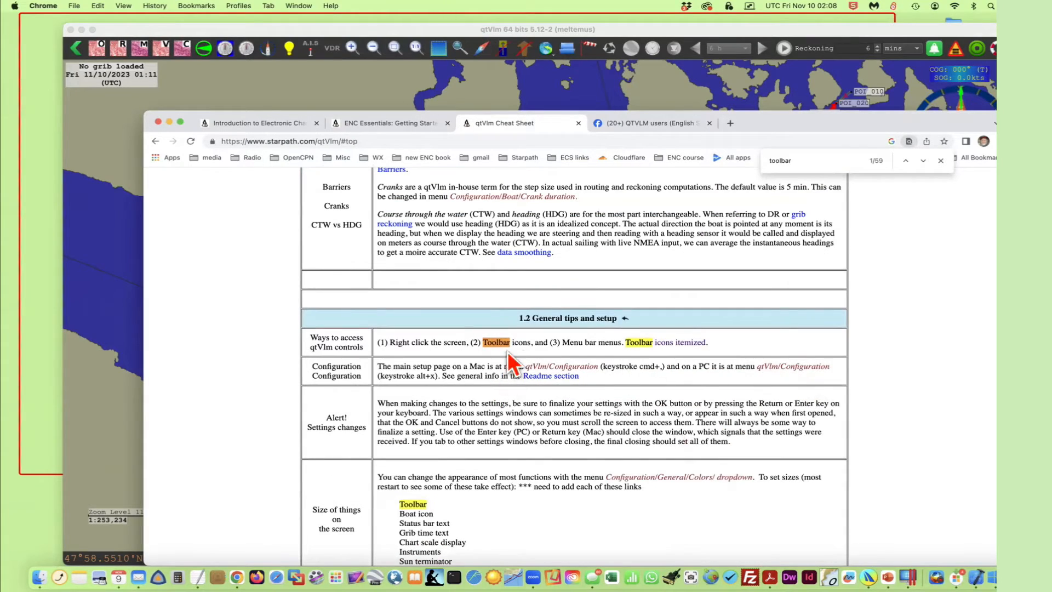
scroll(810, 394, "up", 15)
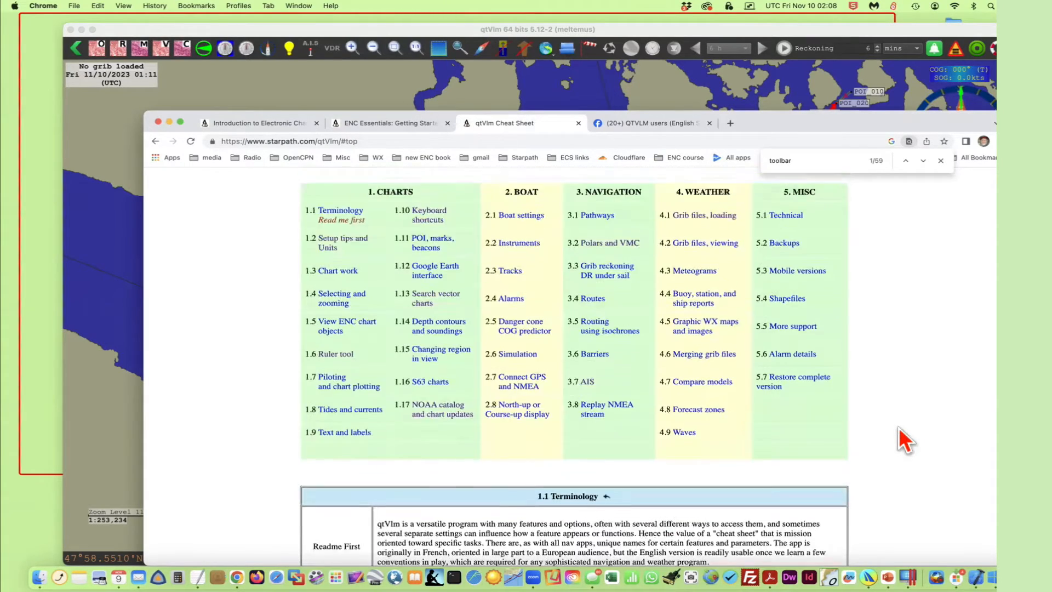
scroll(905, 440, "up", 3)
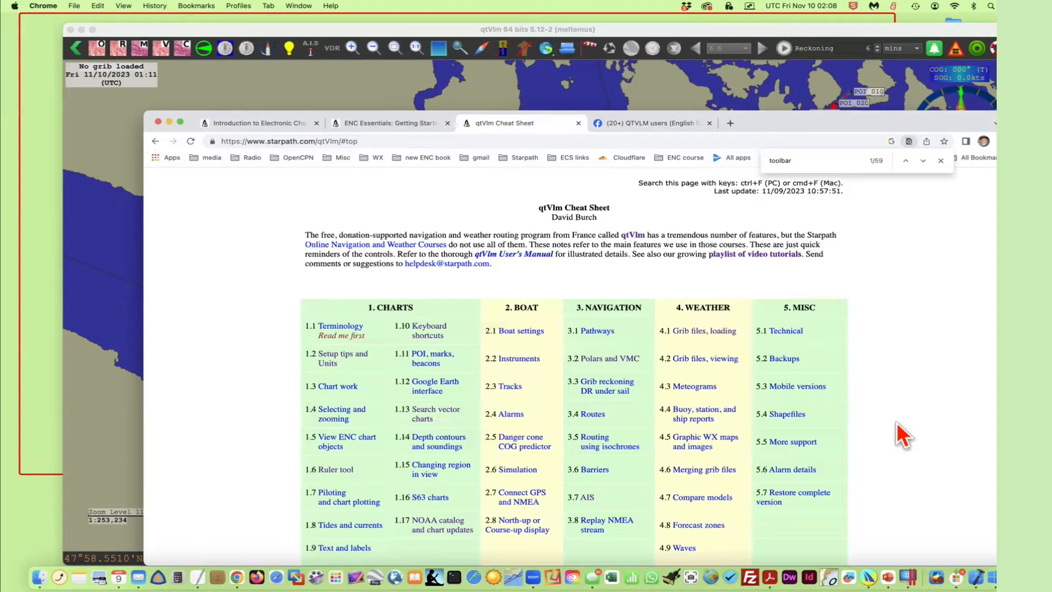
scroll(907, 471, "down", 3)
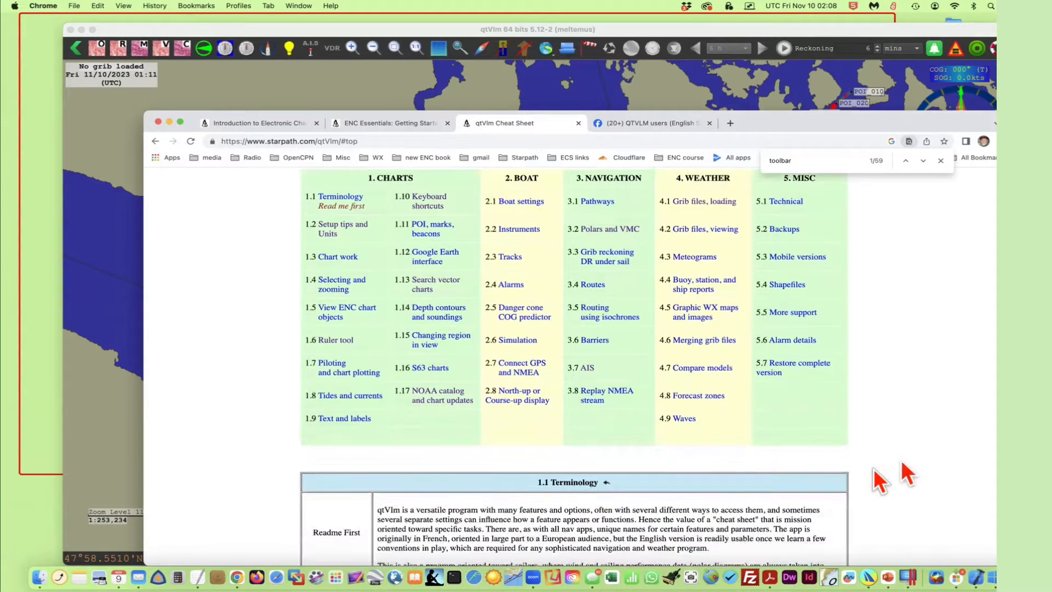
Switch to Finder, open qtVlm_toolbar.pdf from the Zoom class folder in Acrobat and enlarge the page to 150%.
left_click(40, 565)
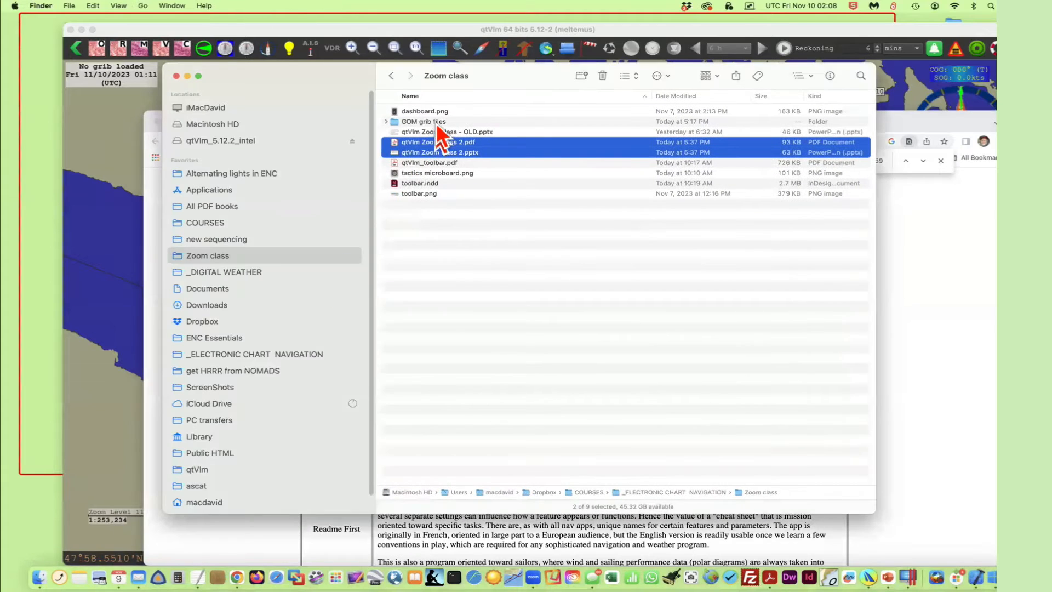
double_click(423, 162)
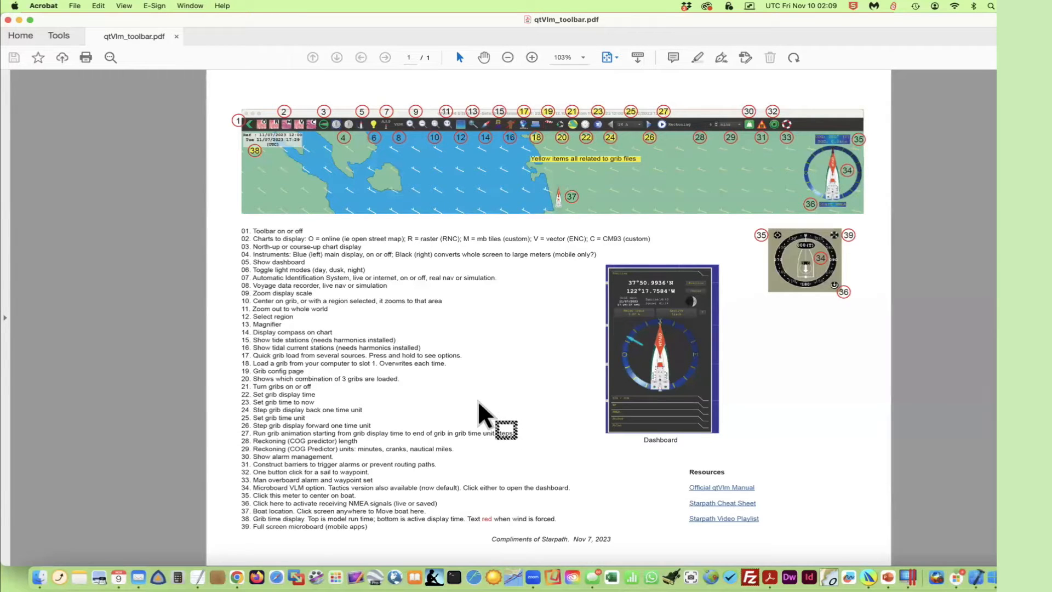
key("super+equal")
key("super+equal")
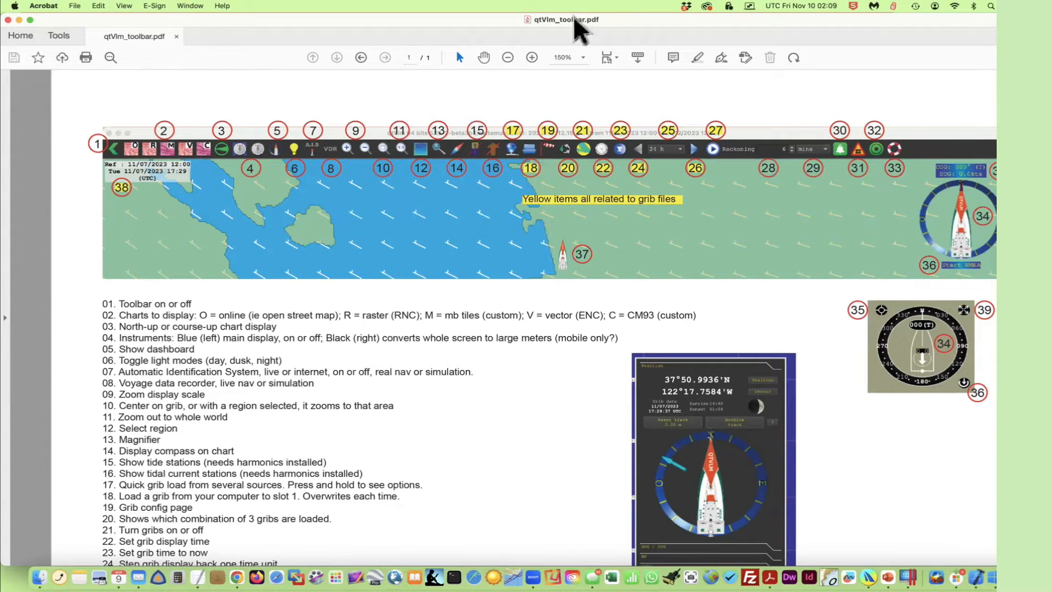
Look through the numbered toolbar legend down to the Resources links and return to the annotated toolbar picture.
left_click(607, 57)
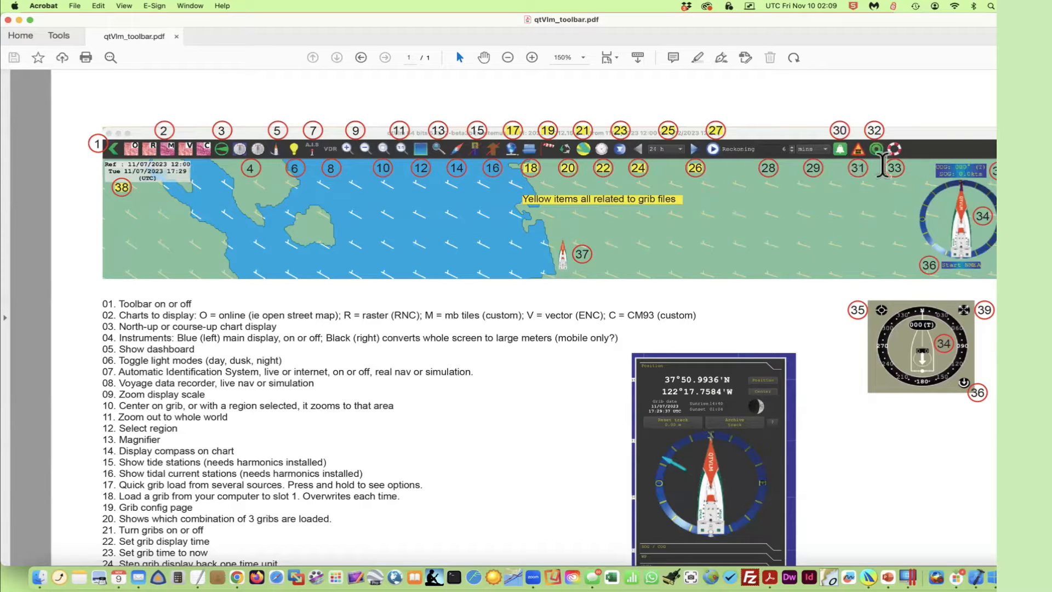
scroll(603, 416, "down", 5)
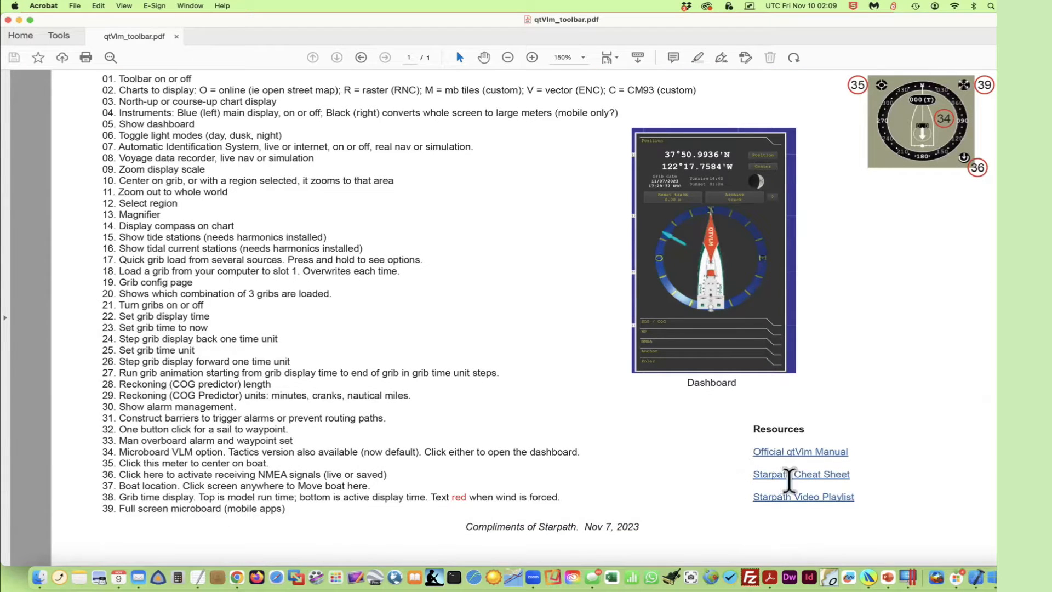
scroll(446, 249, "up", 5)
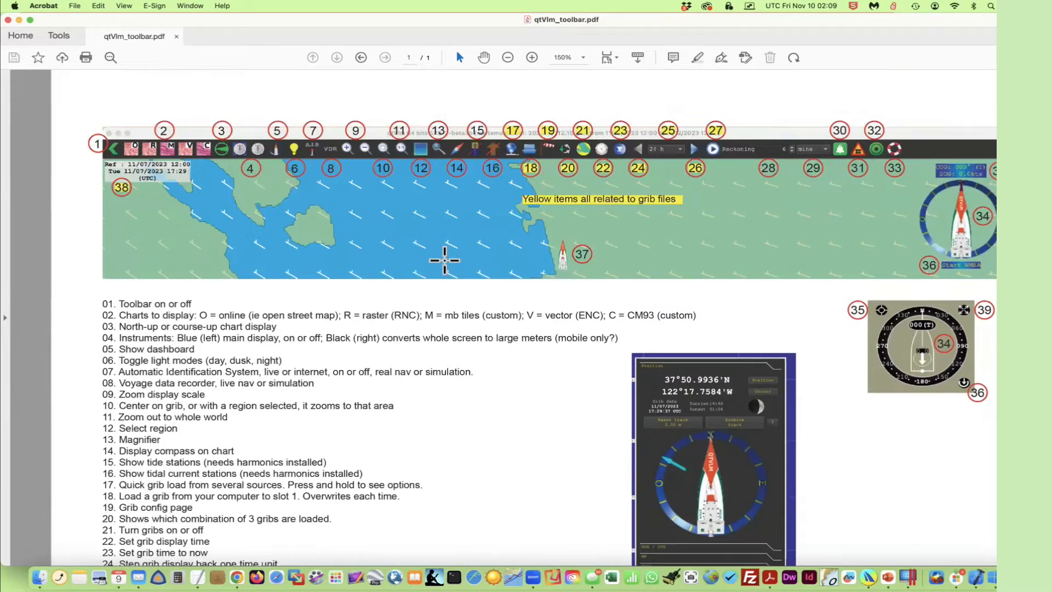
Put away the toolbar PDF, Finder and Chrome windows and switch to the qtVlm chart.
left_click_drag(86, 19, 180, 31)
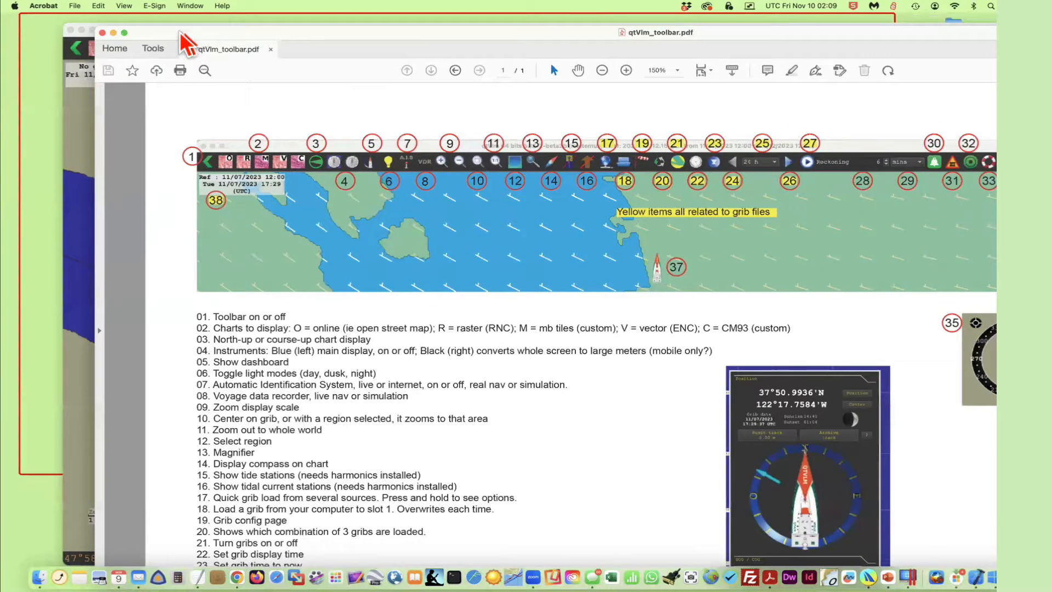
left_click(113, 32)
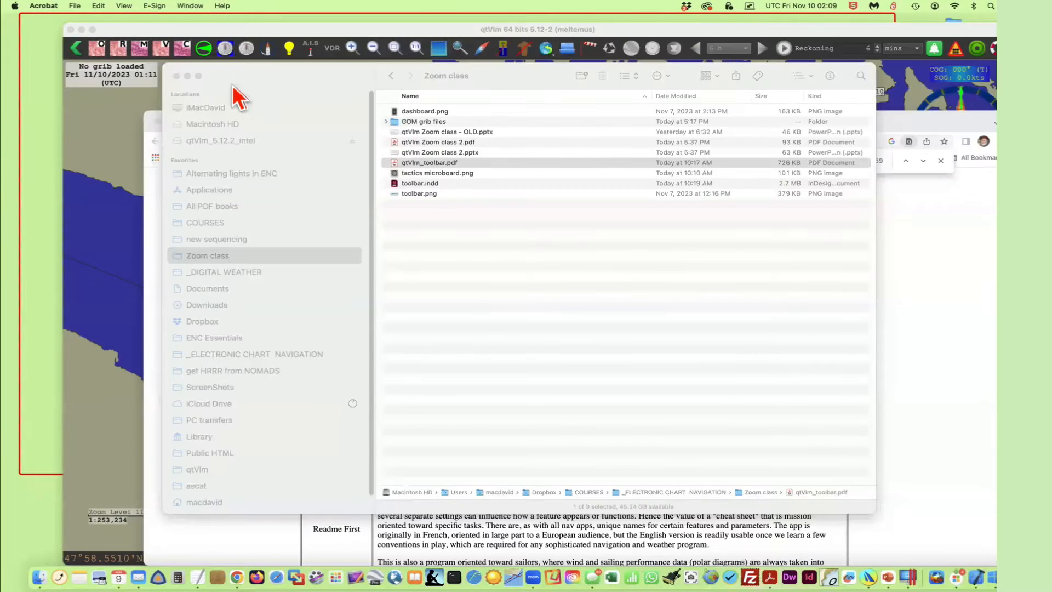
left_click(177, 76)
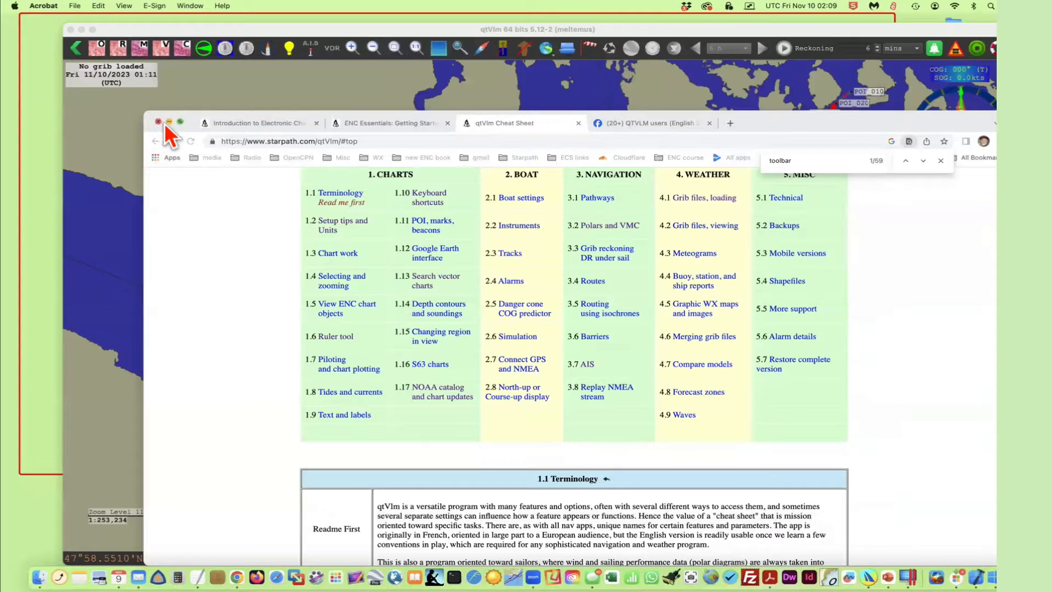
left_click_drag(860, 123, 795, 498)
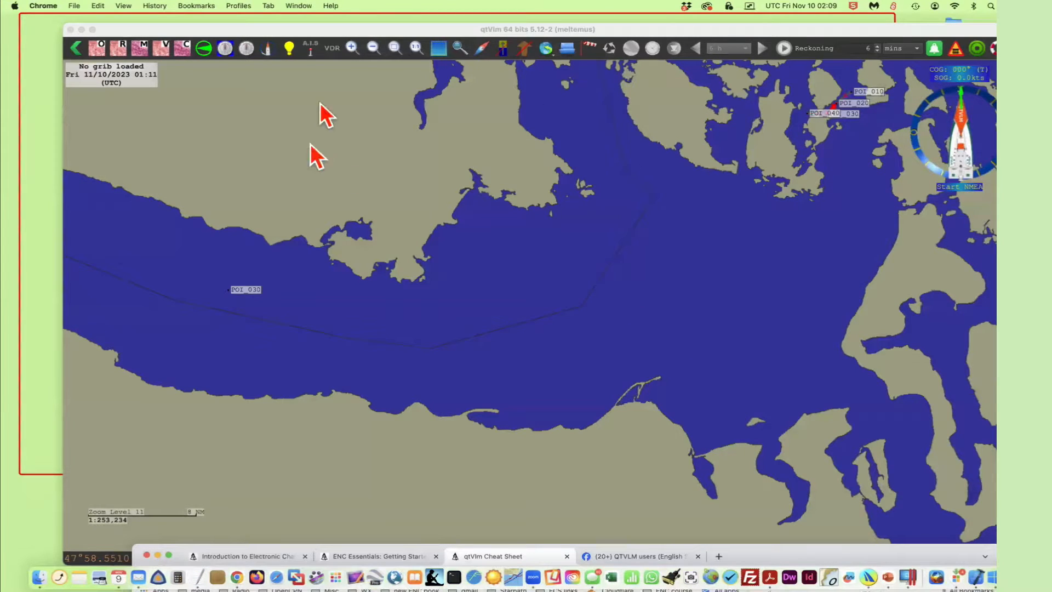
Move the boat to the open water at the strait's eastern end, at about 48°18'N 122°56'W.
left_click_drag(722, 317, 624, 278)
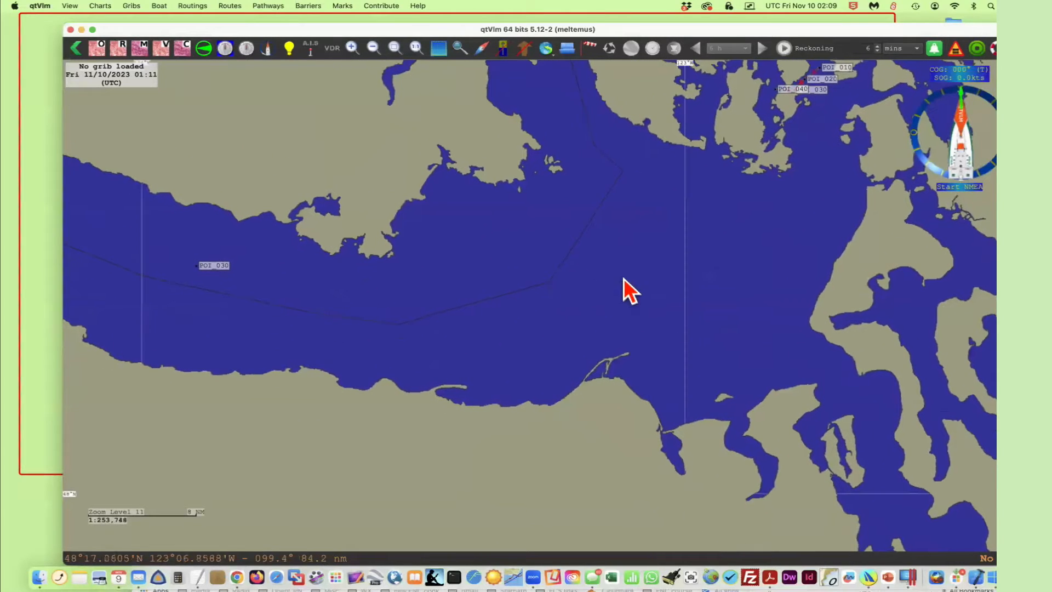
right_click(723, 267)
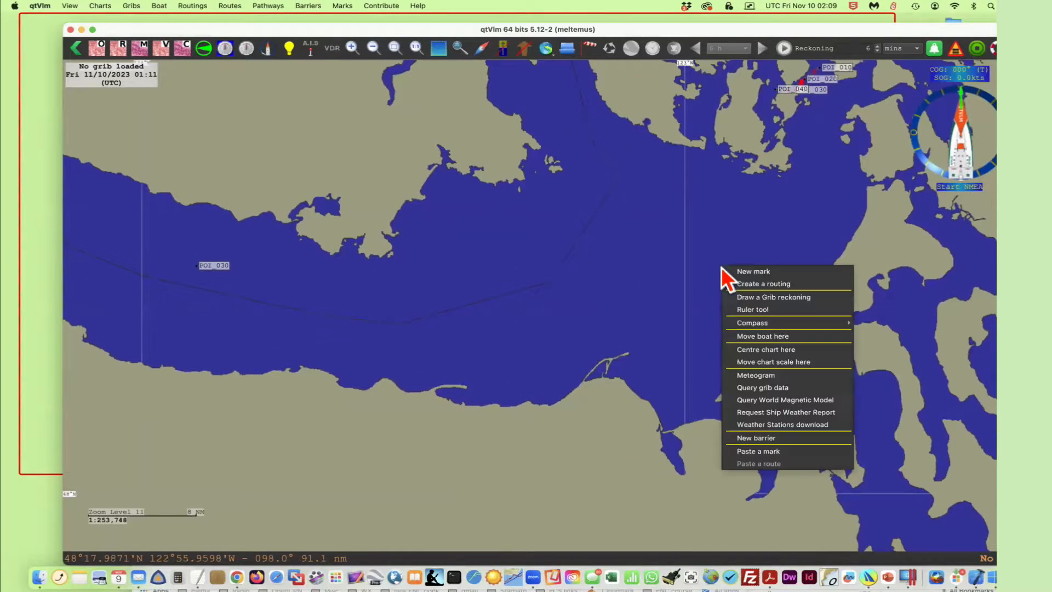
left_click(759, 334)
left_click_drag(697, 276, 640, 277)
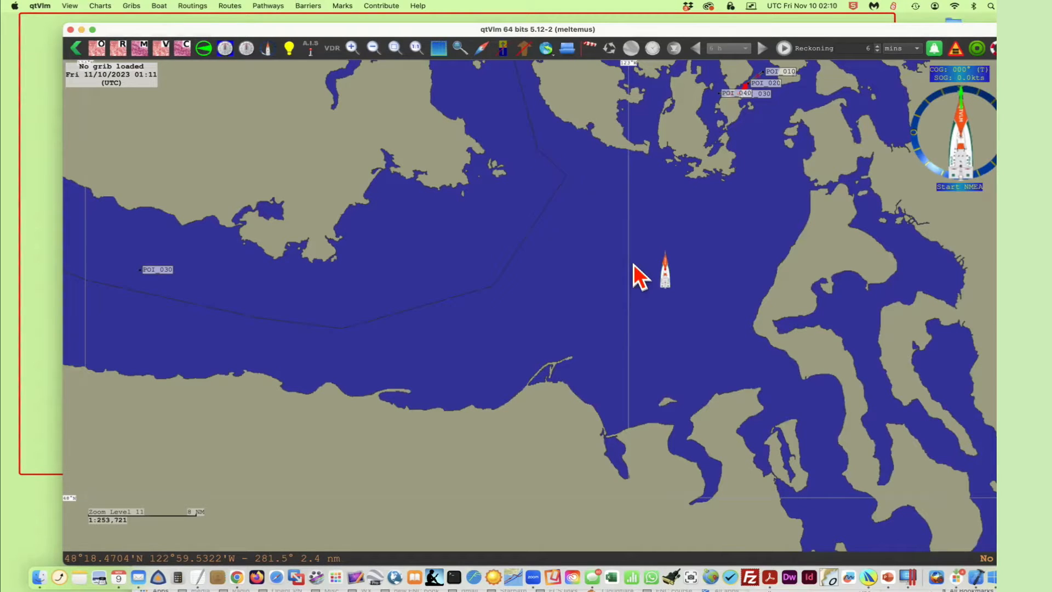
Examine the chart around the boat and the strait at several scales and from shifted positions.
left_click_drag(670, 313, 751, 301)
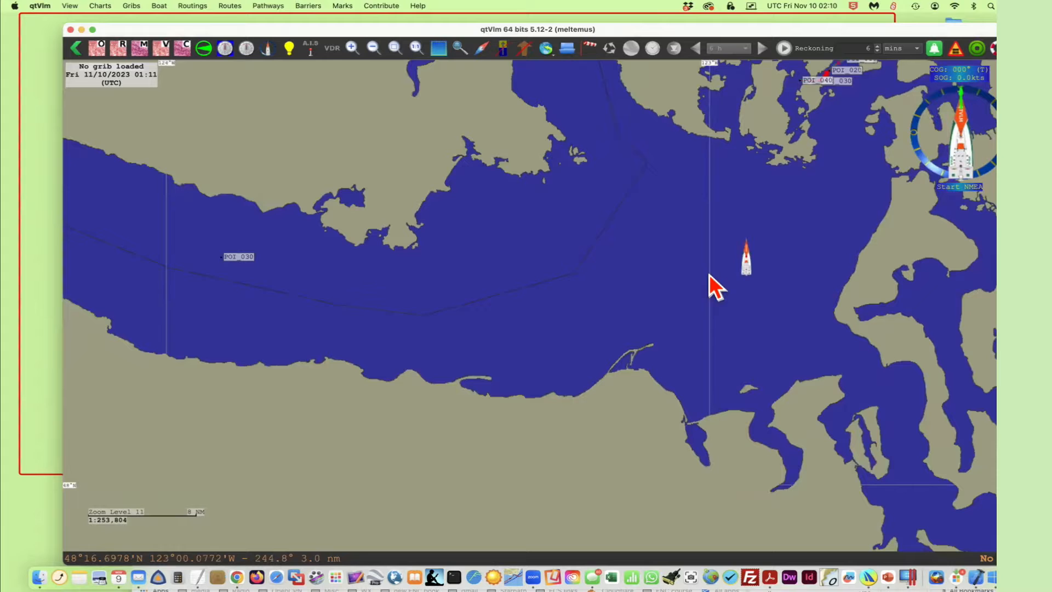
scroll(667, 302, "up", 2)
scroll(667, 306, "down", 3)
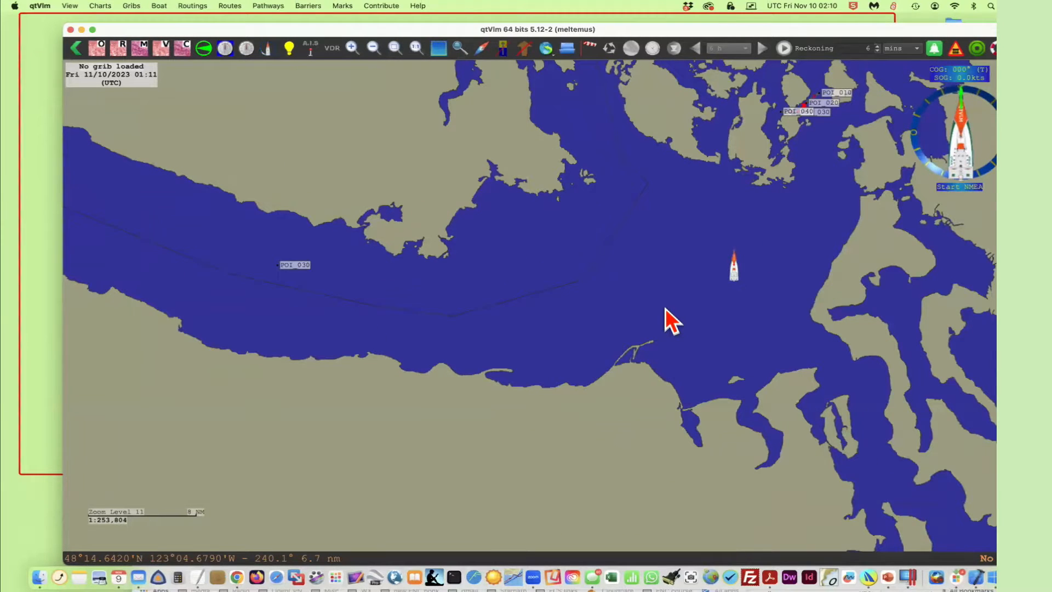
scroll(653, 315, "down", 1)
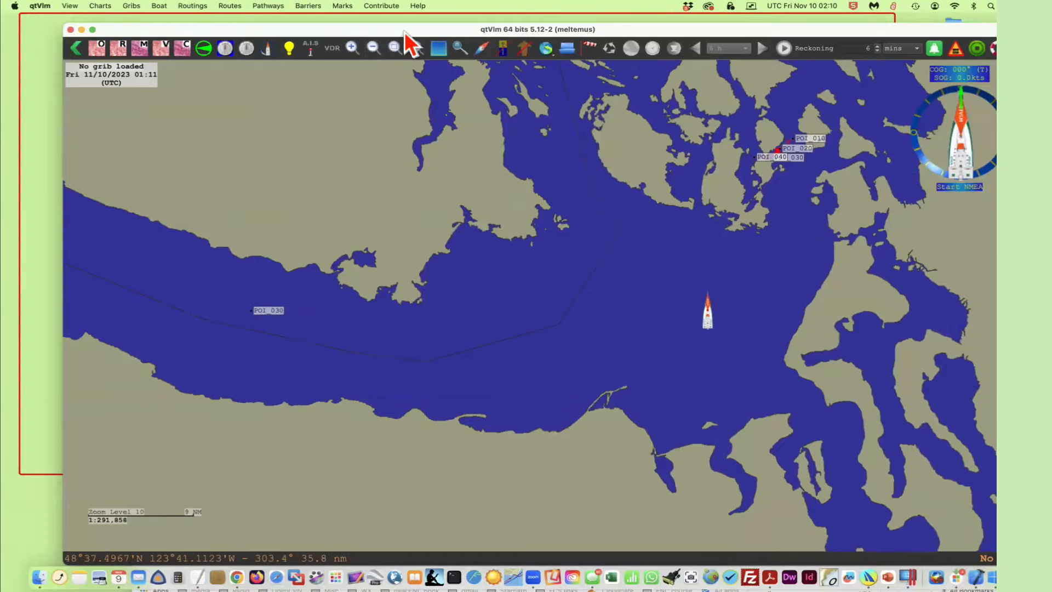
scroll(688, 473, "down", 2)
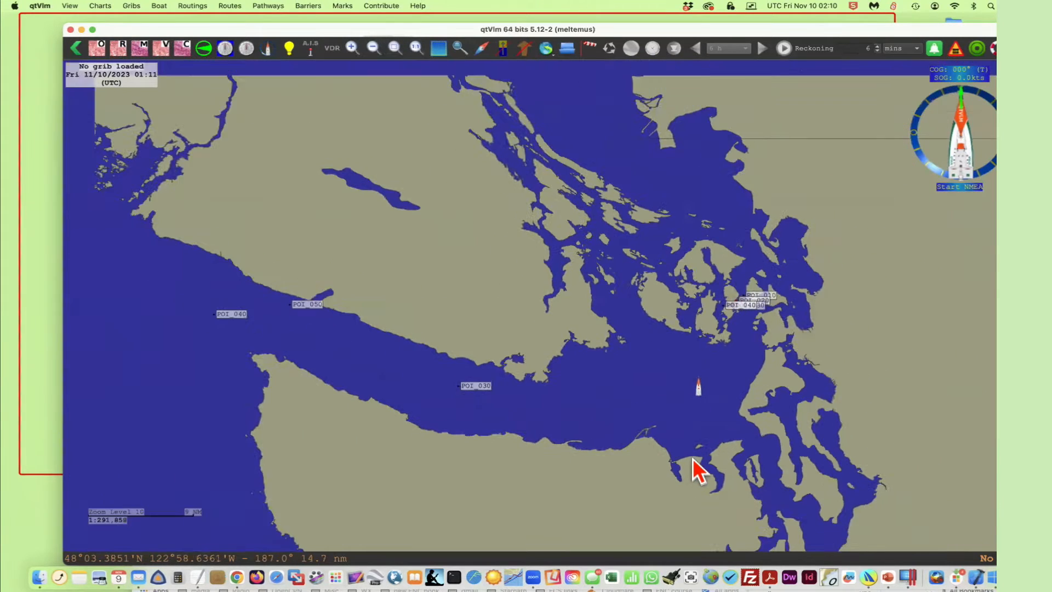
scroll(693, 458, "up", 3)
scroll(676, 438, "down", 1)
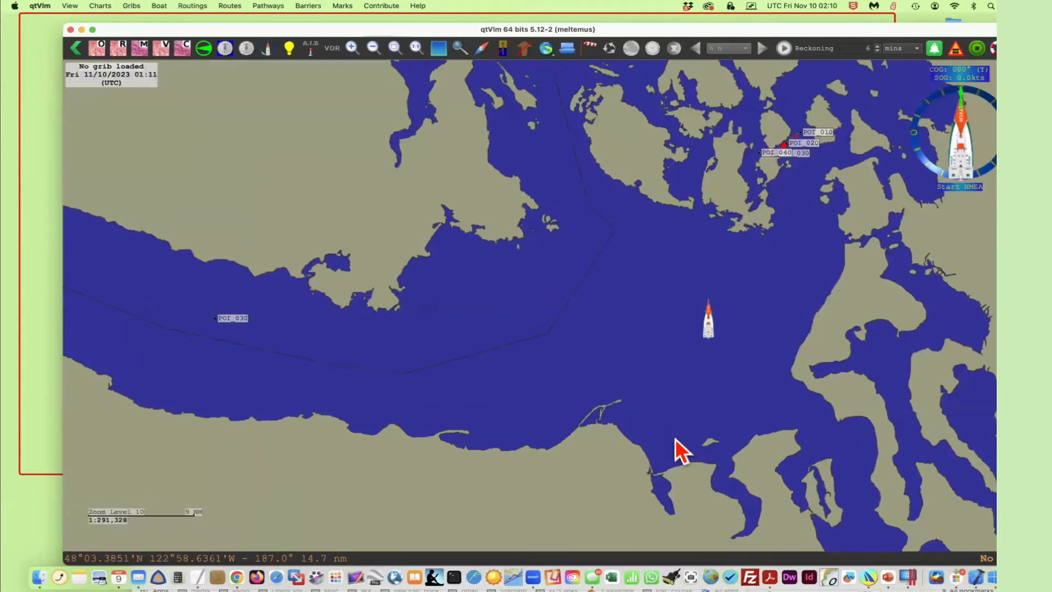
scroll(677, 446, "down", 1)
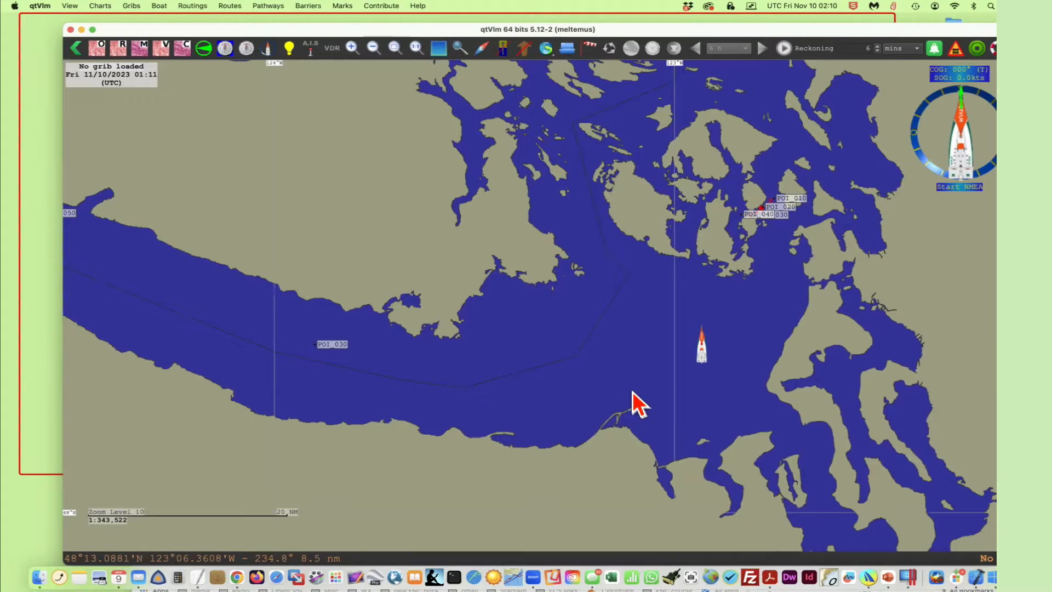
left_click_drag(615, 297, 581, 306)
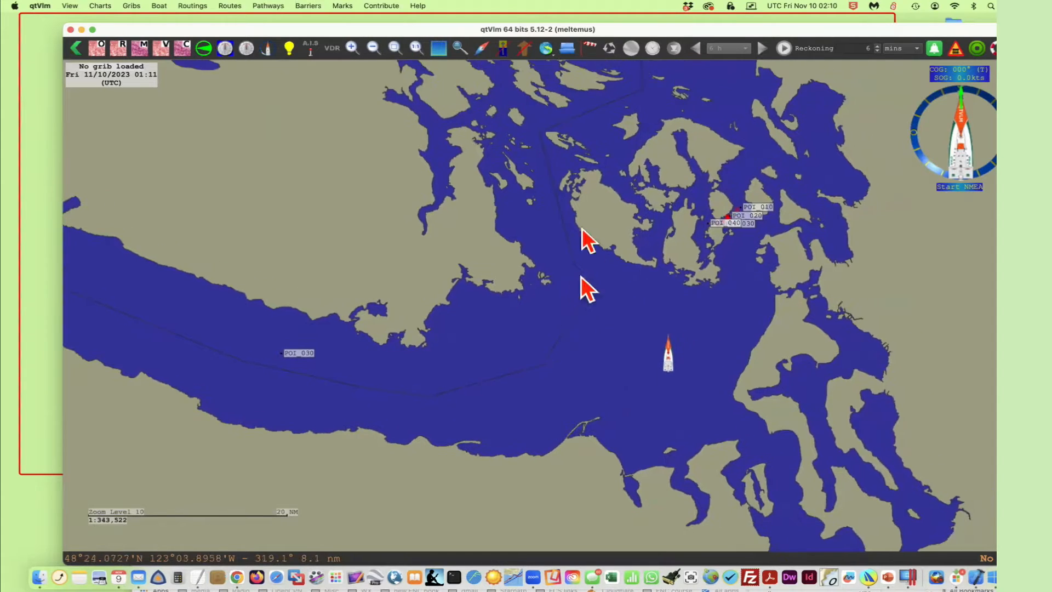
From the whole-world view, select a region over the Great Lakes about 562 nm across diagonally and zoom on the selection.
left_click(415, 46)
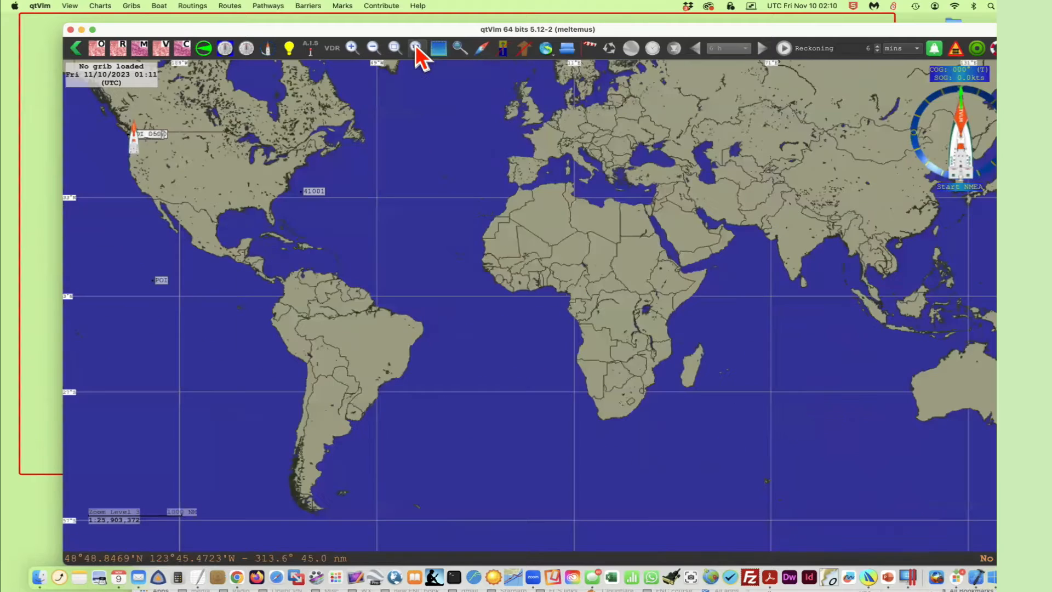
left_click_drag(395, 188, 598, 243)
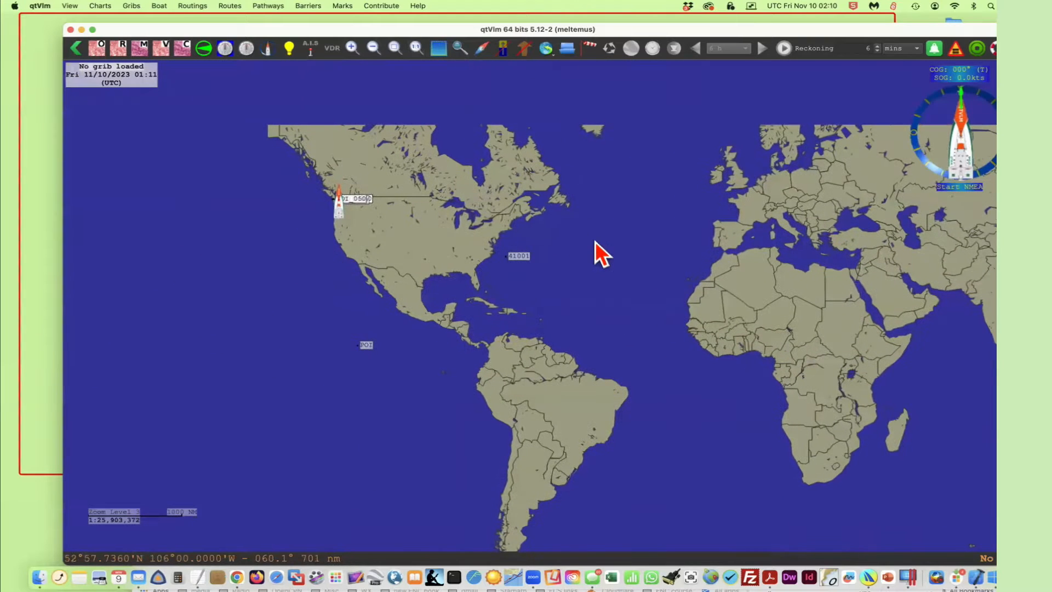
left_click_drag(667, 334, 721, 344)
left_click_drag(722, 301, 762, 327)
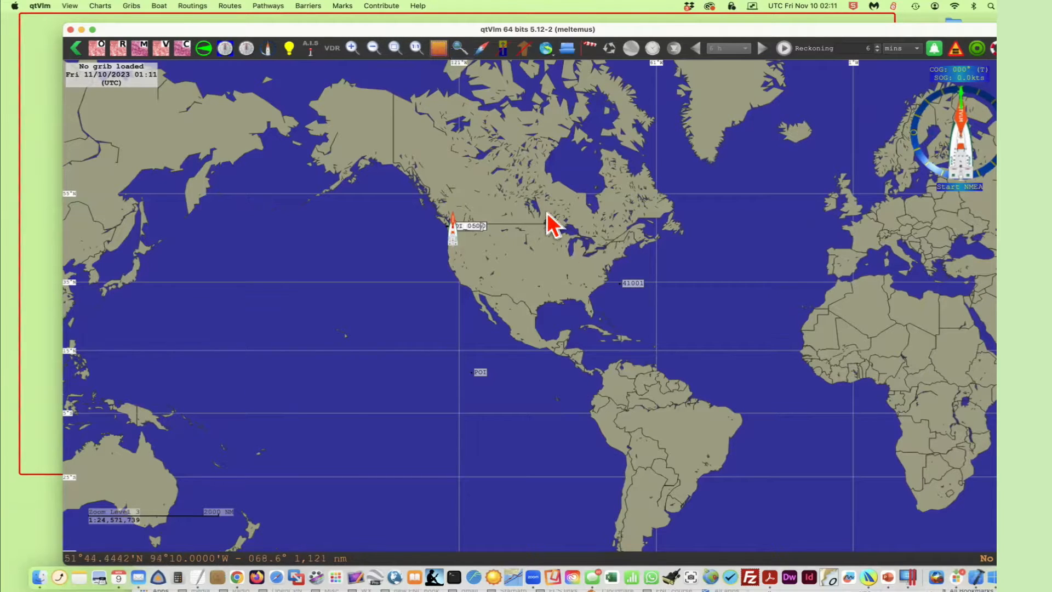
left_click_drag(556, 236, 591, 259)
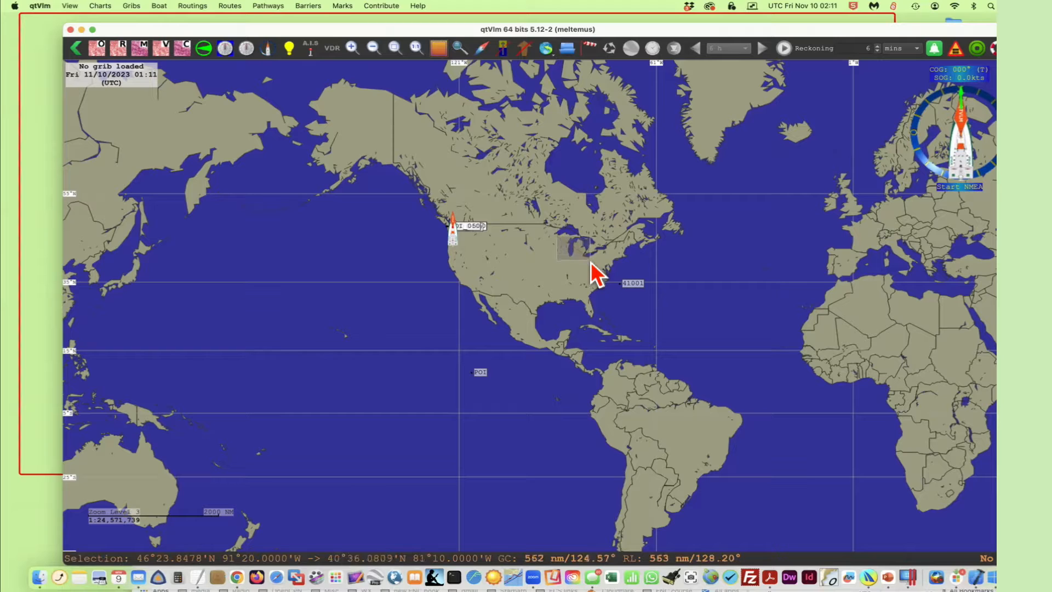
right_click(582, 245)
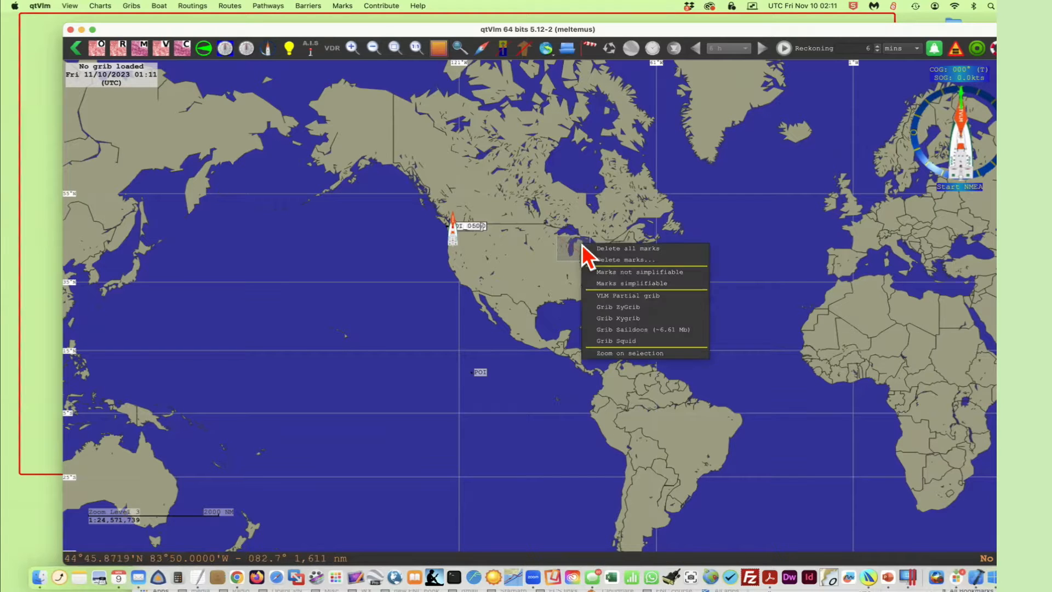
left_click(615, 354)
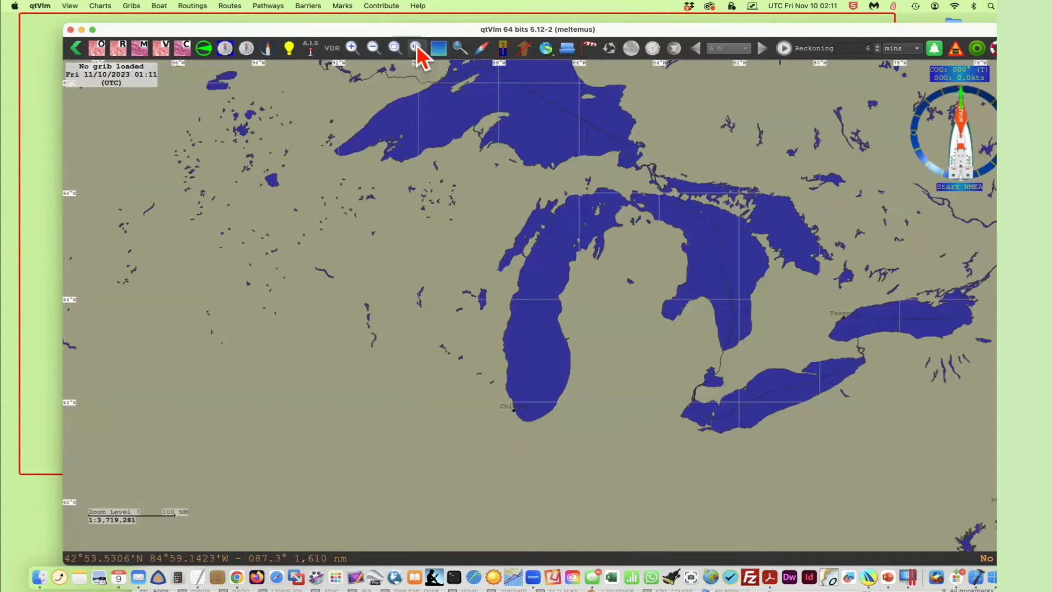
Return to the whole-world view and zoom to a region around the Strait of Gibraltar.
left_click(416, 47)
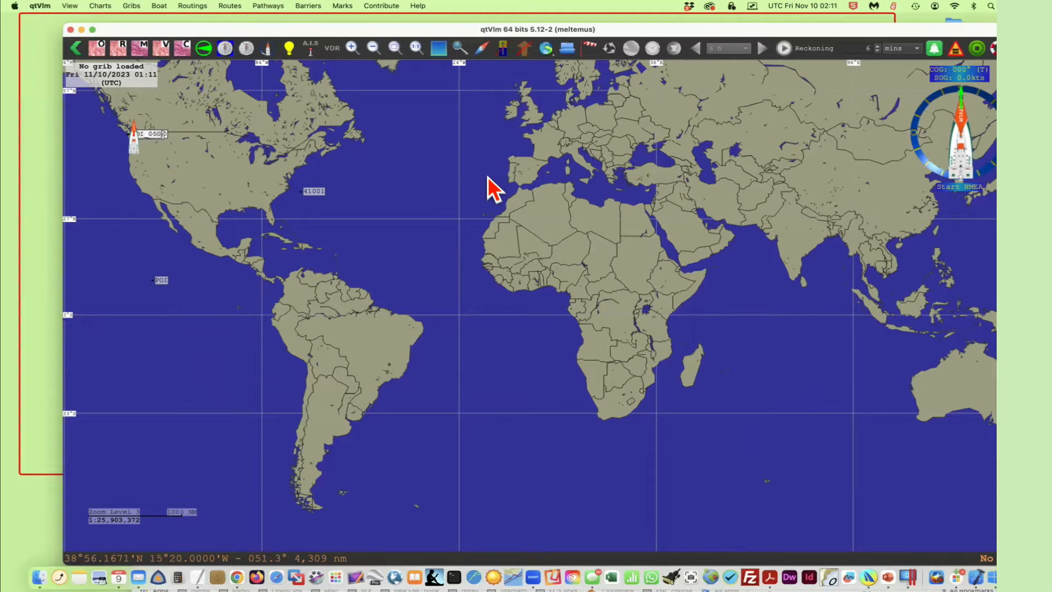
left_click_drag(510, 175, 545, 198)
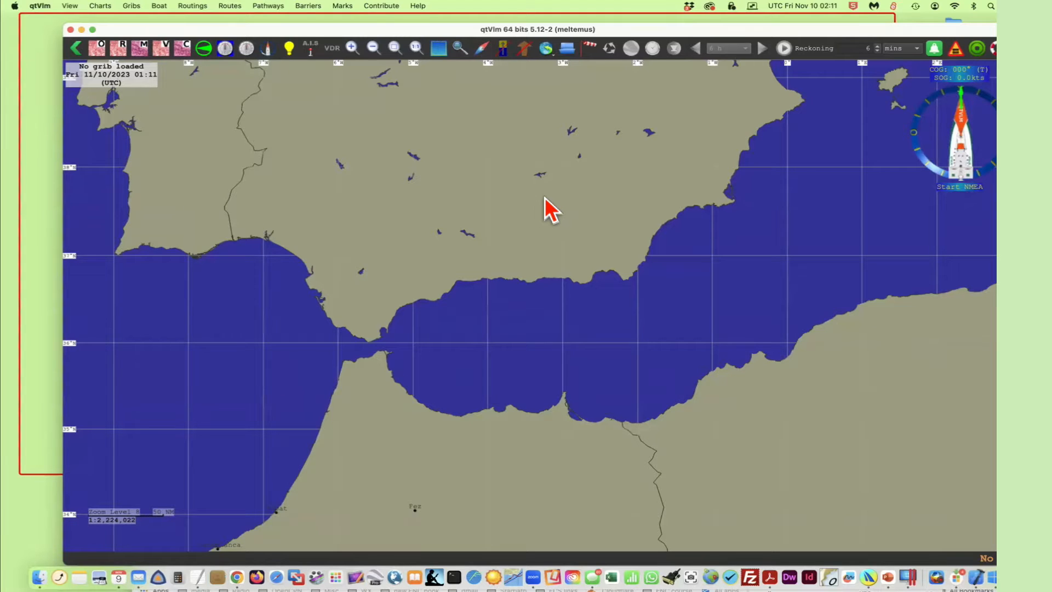
Use the region selection mode to mark a rectangle over Spain's southern coast, and clear it.
left_click(439, 48)
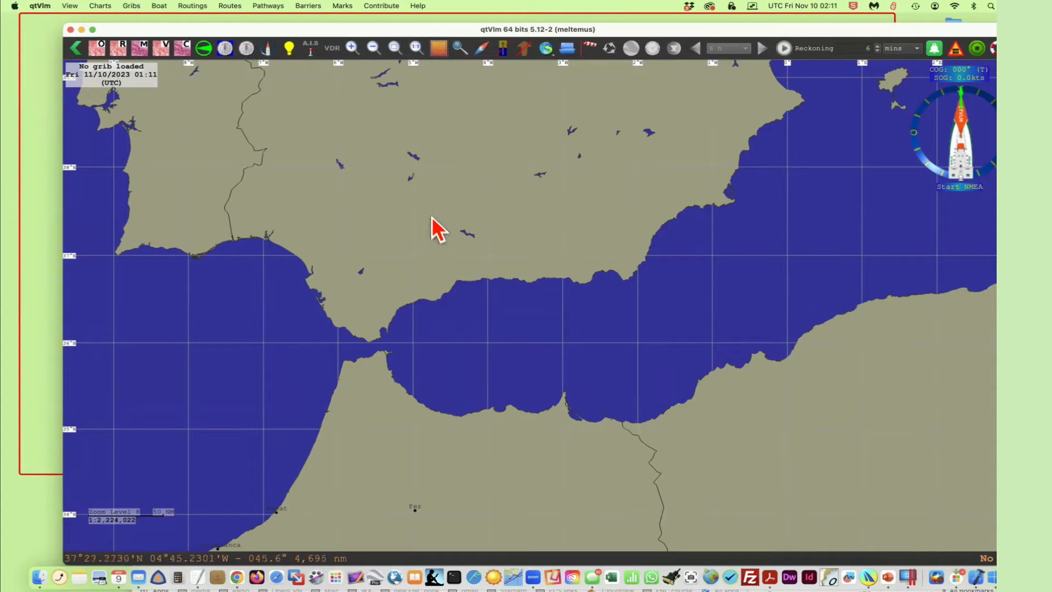
left_click_drag(409, 296, 532, 237)
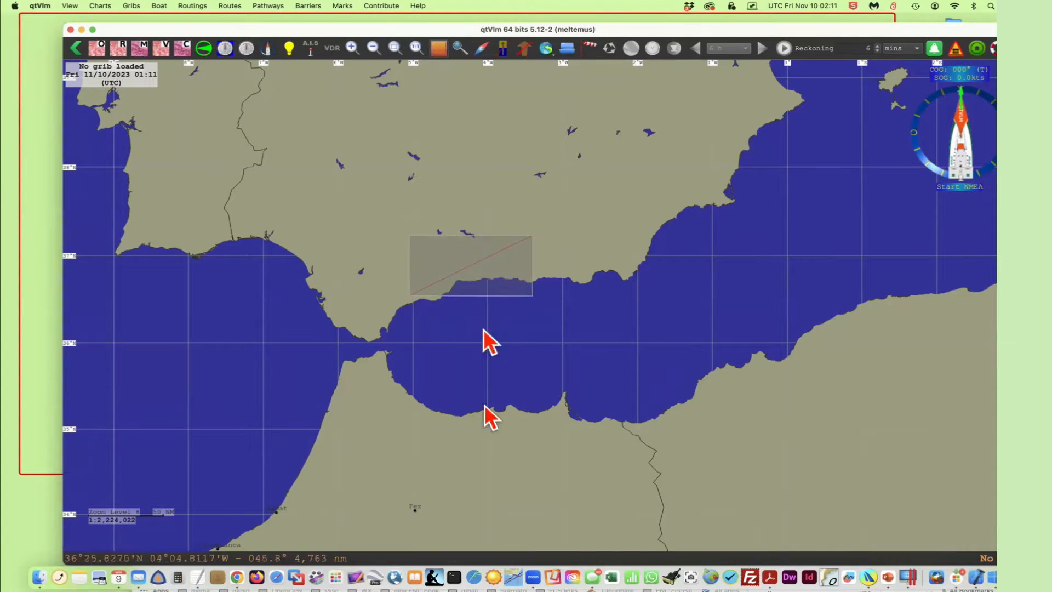
left_click(438, 48)
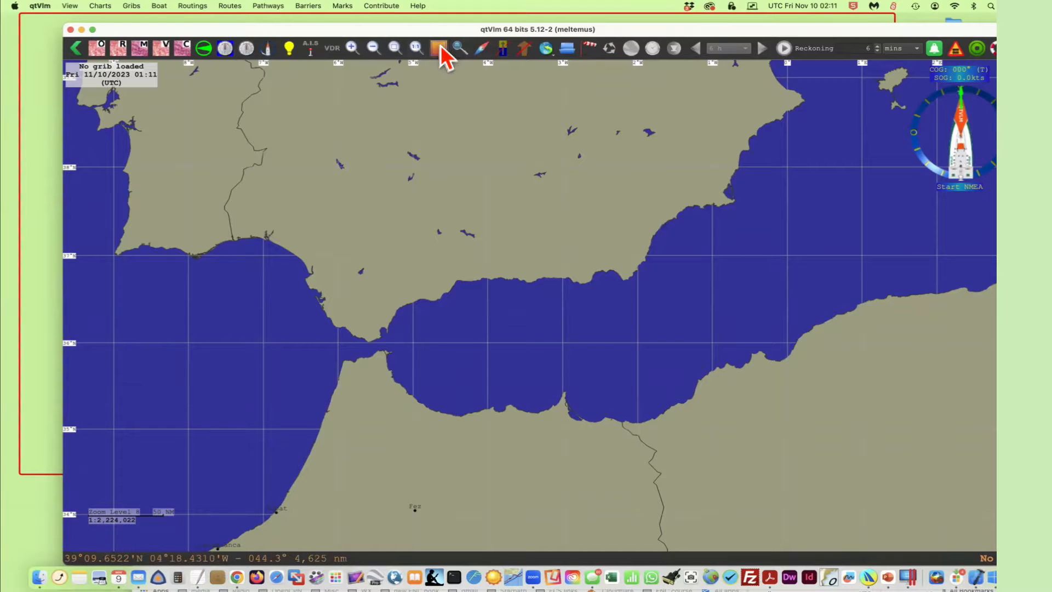
Practise marking and clearing rectangular regions in the Atlantic west of Portugal, both with and without the selection mode.
left_click_drag(323, 374, 976, 359)
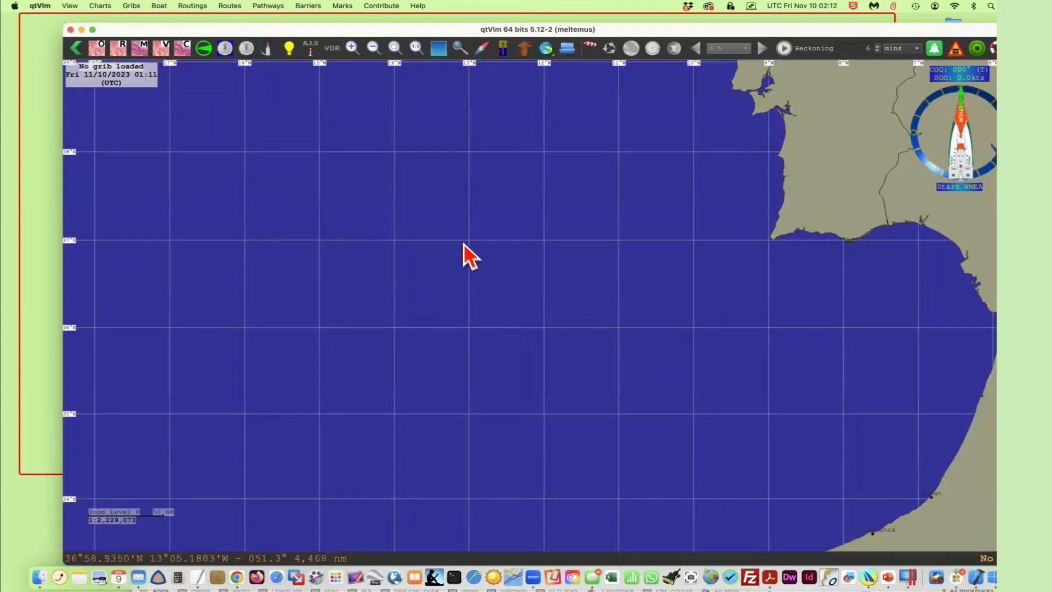
left_click_drag(464, 242, 661, 373)
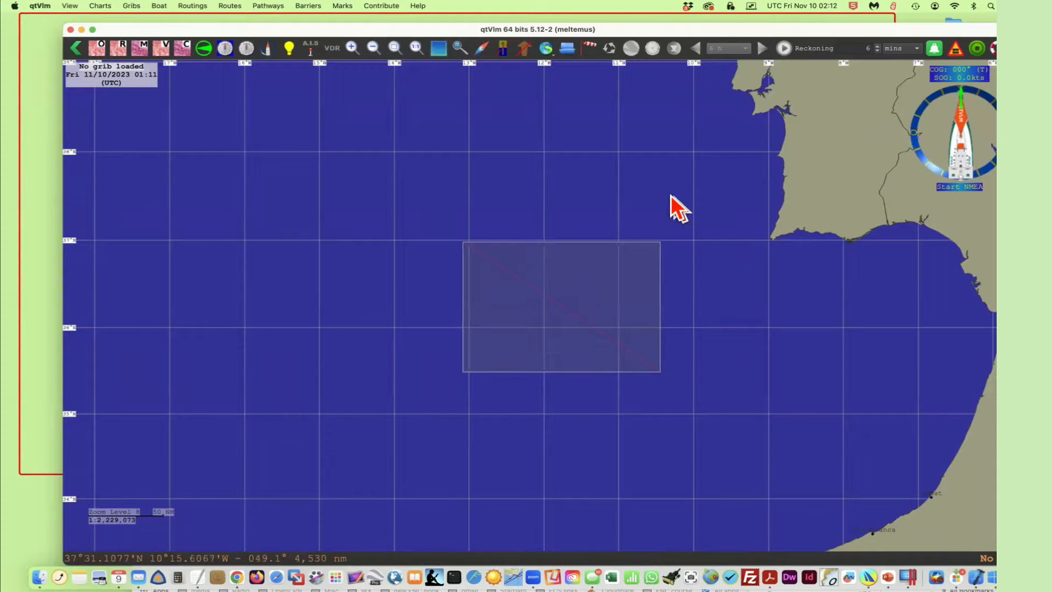
left_click(440, 49)
left_click_drag(386, 123, 565, 277)
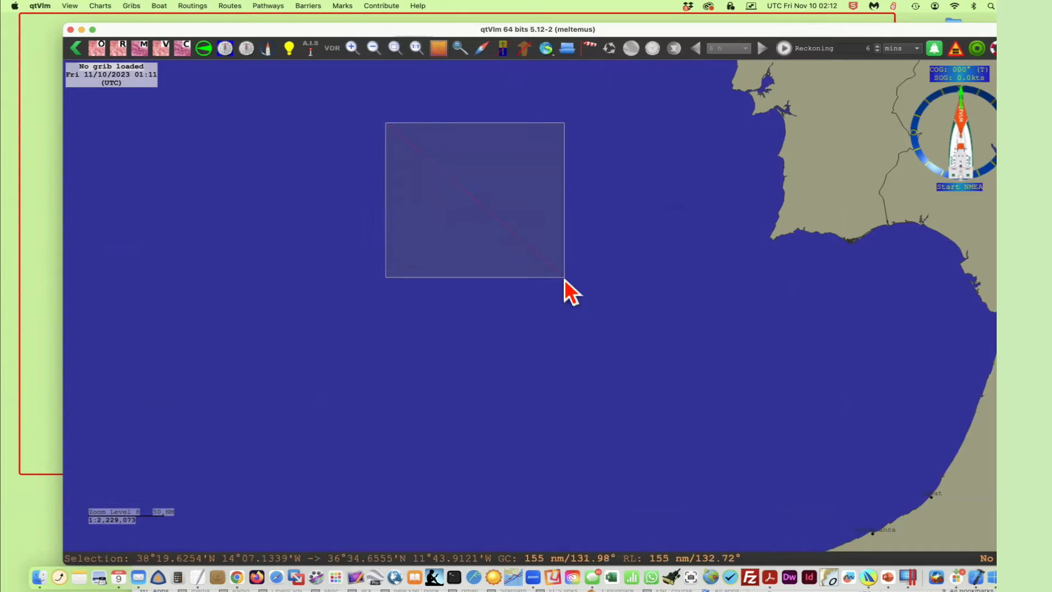
left_click(671, 269)
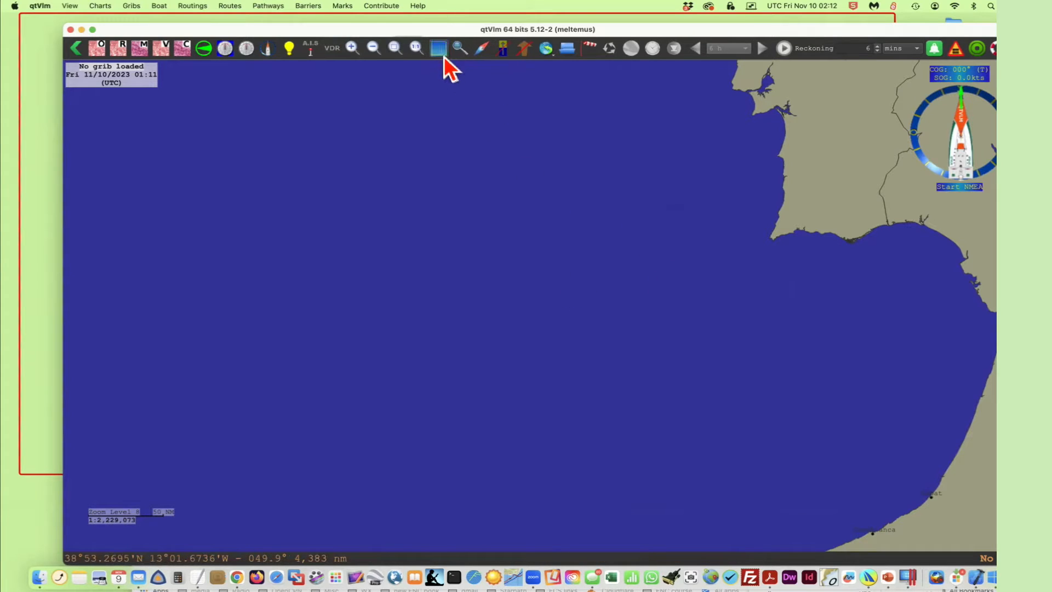
left_click_drag(428, 173, 541, 243)
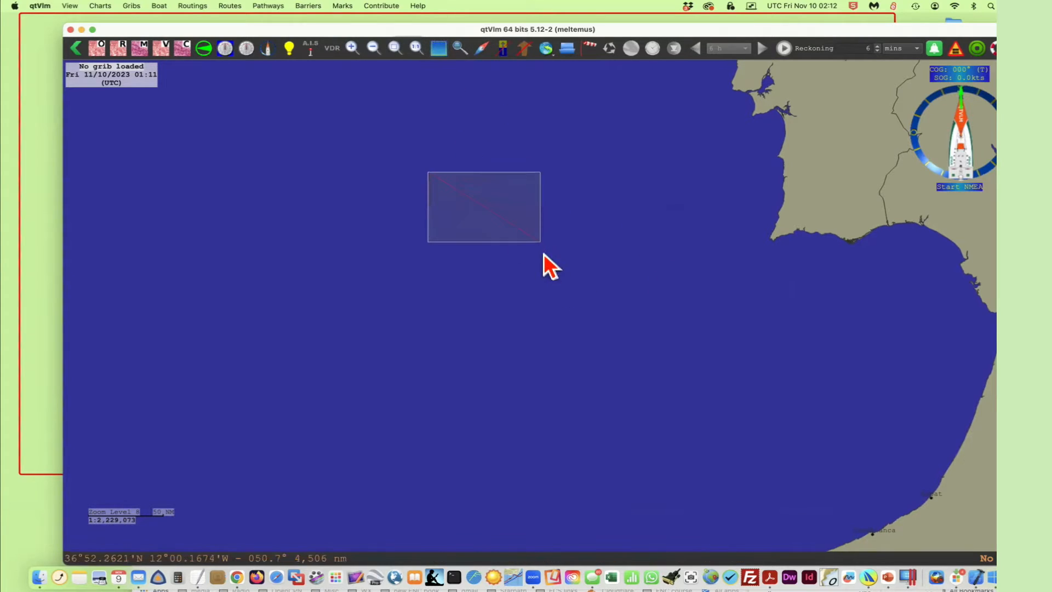
left_click_drag(584, 326, 586, 328)
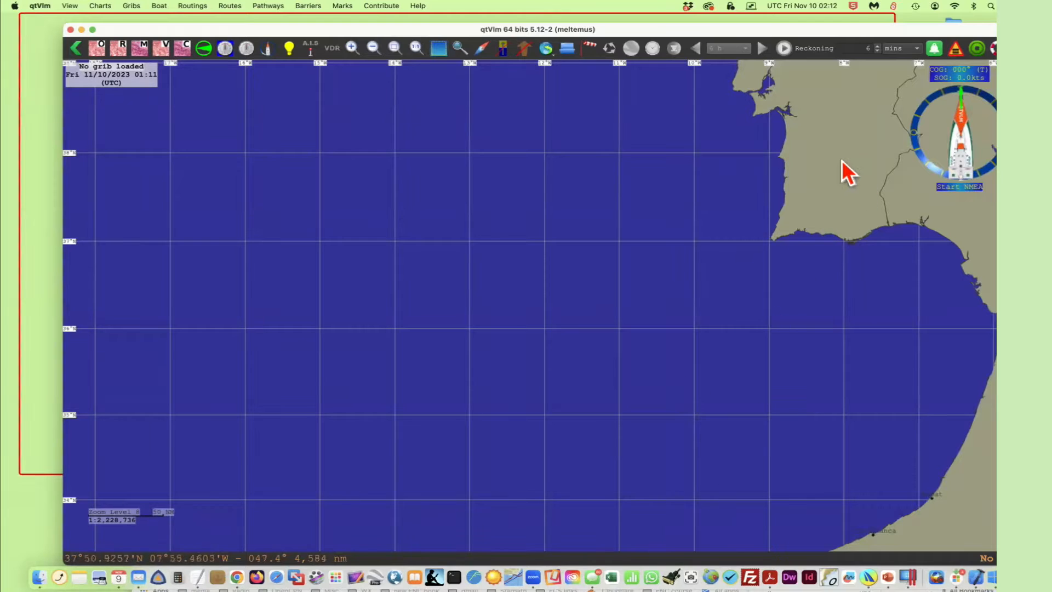
Move the chart scale onto inland Portugal, at about 40°03'N 07°50'W.
left_click_drag(822, 155, 597, 252)
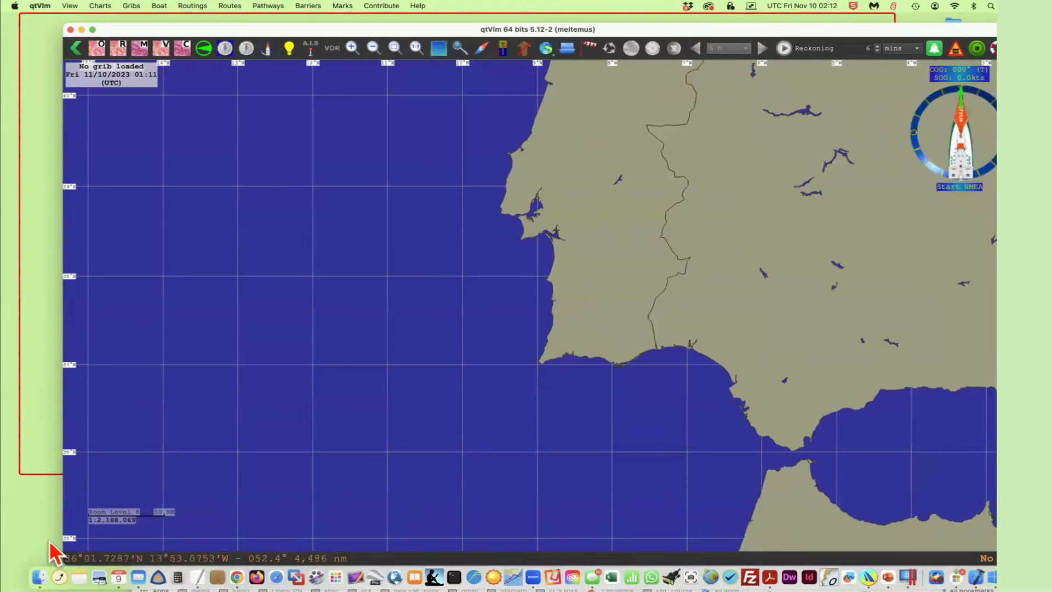
right_click(626, 92)
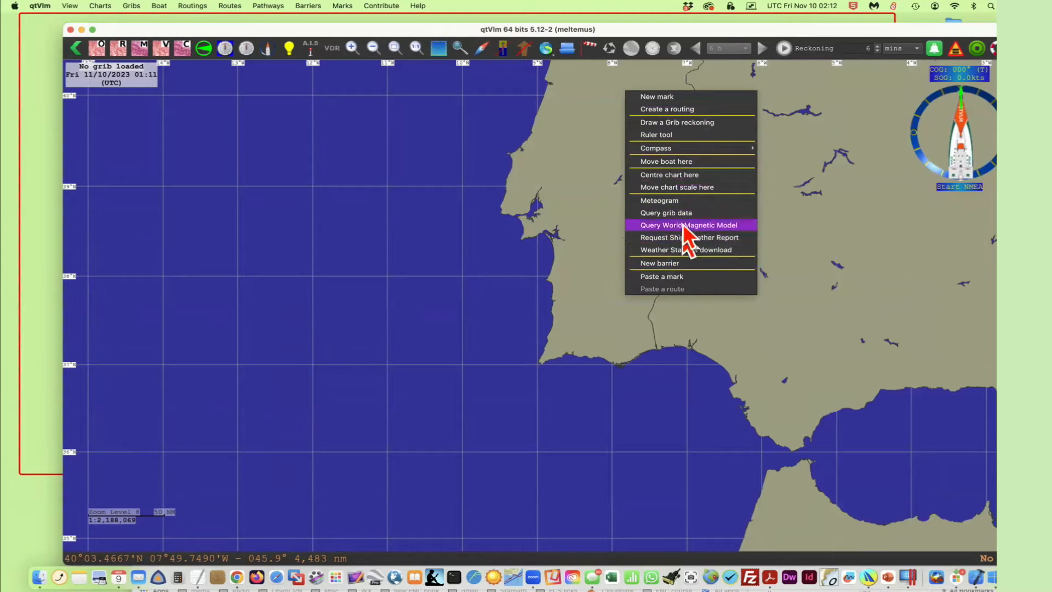
left_click(689, 187)
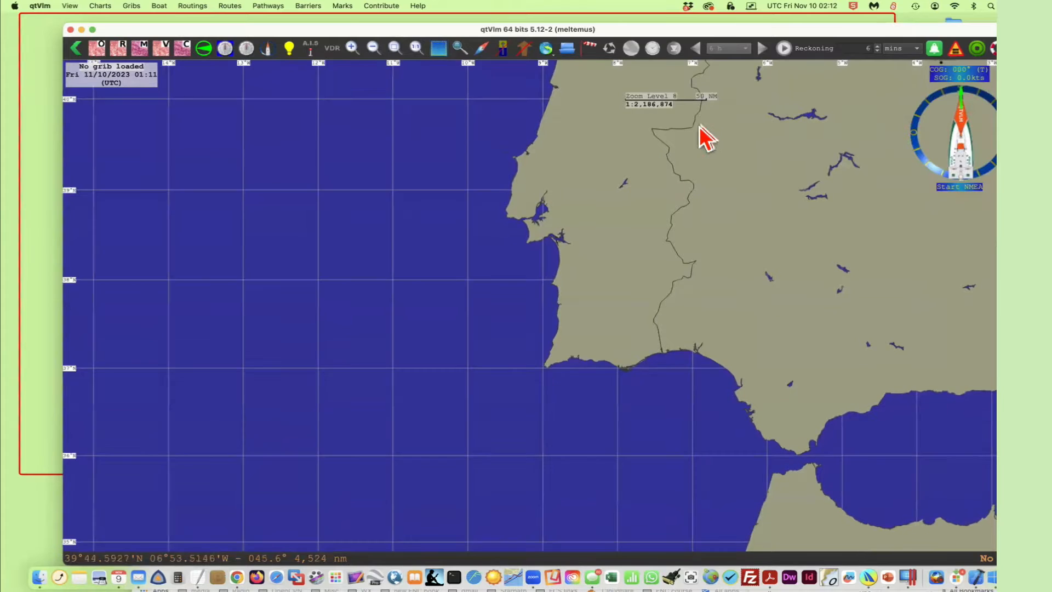
left_click_drag(699, 126, 732, 133)
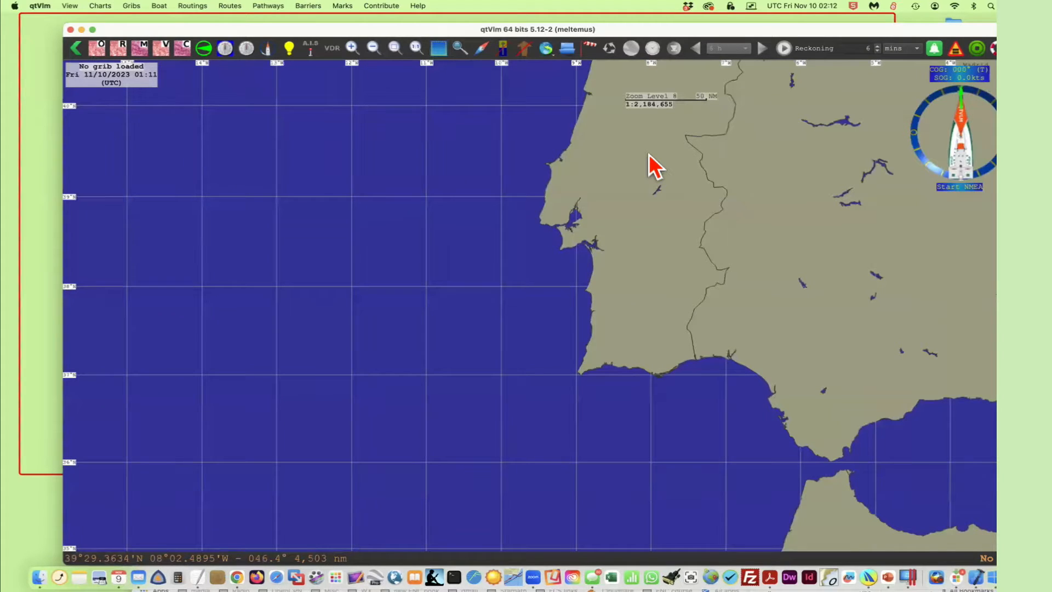
Move the qtVlm window so that its whole toolbar and compass fit on the screen.
left_click(40, 5)
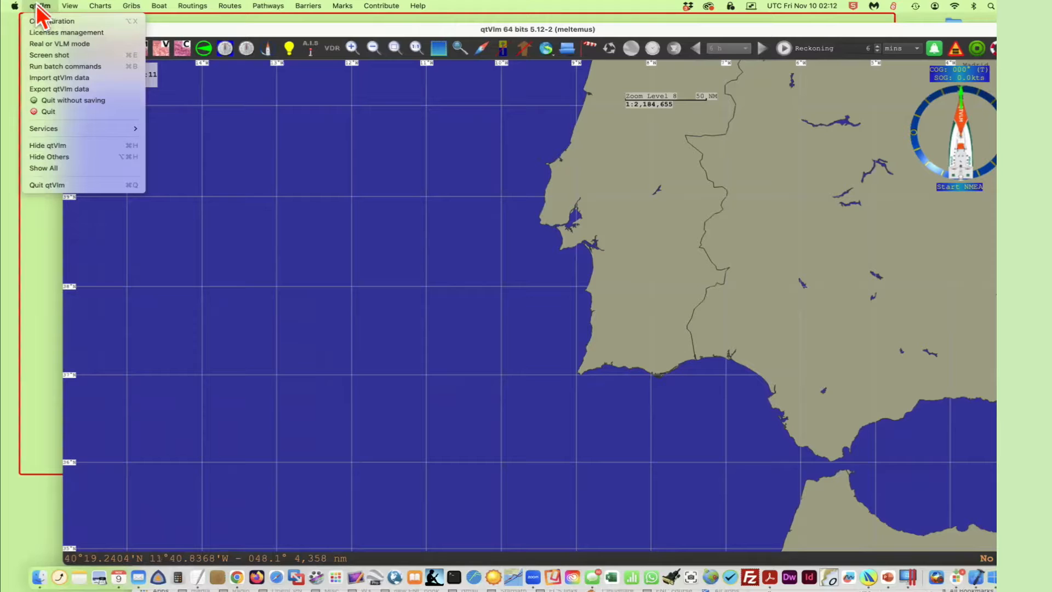
left_click(180, 149)
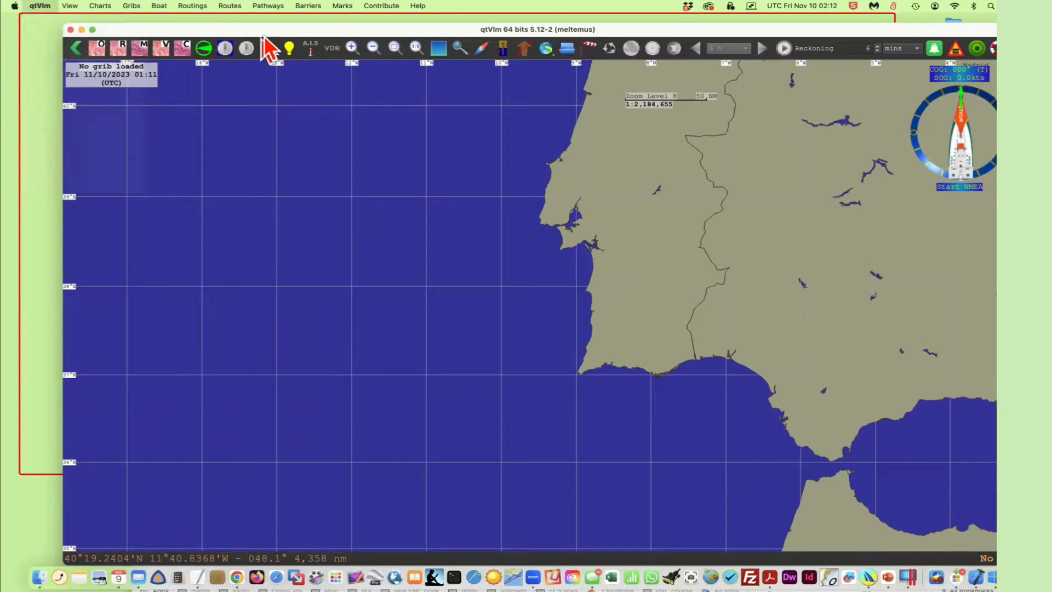
left_click_drag(266, 28, 238, 25)
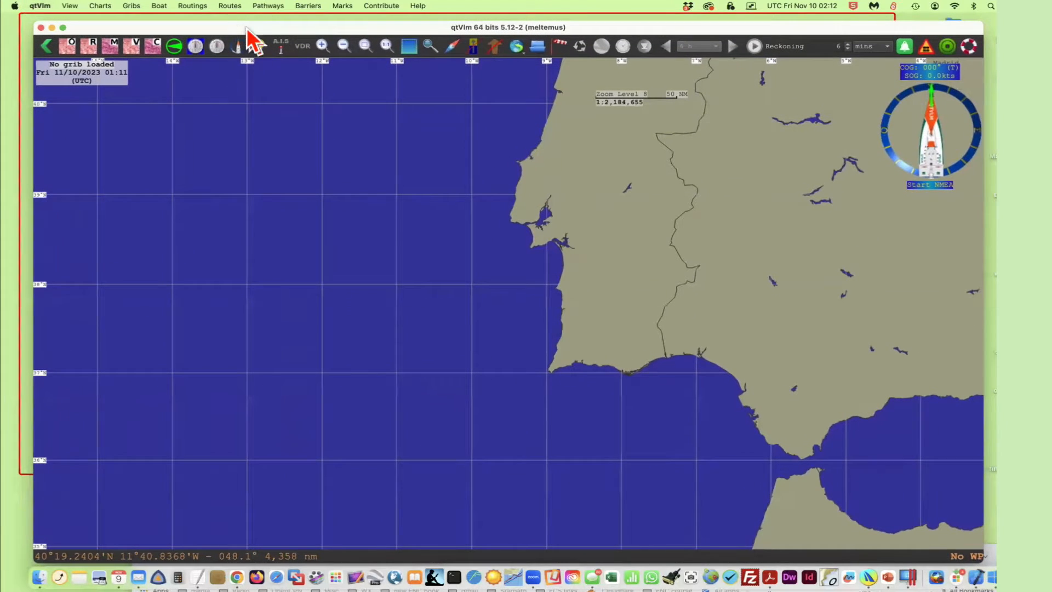
Switch to the Windows 10 virtual machine, bring its window into view and close the qtVlm Configuration dialog.
key("super+Tab")
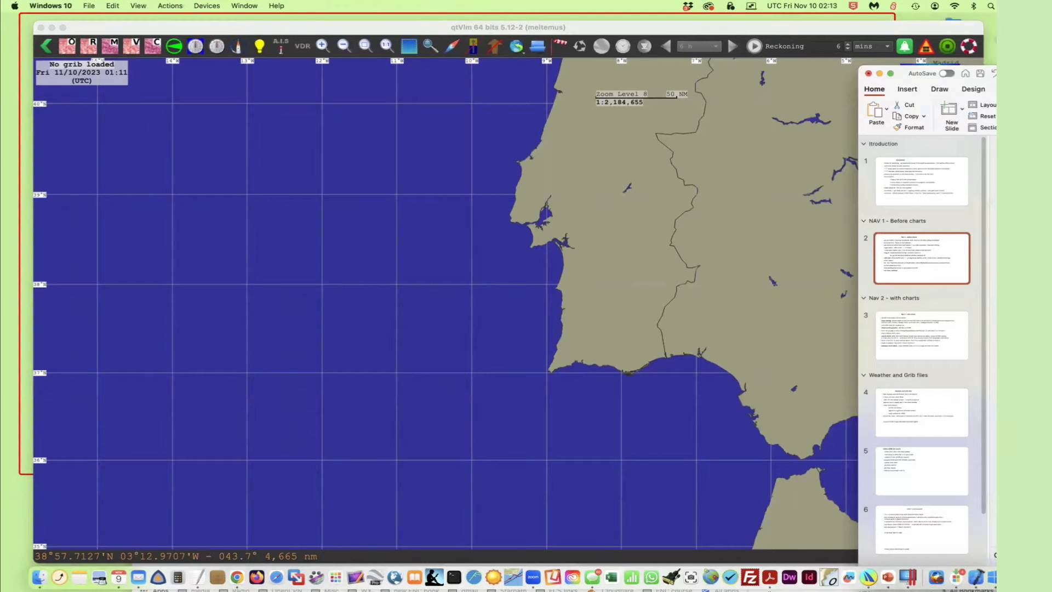
left_click_drag(995, 52, 268, 24)
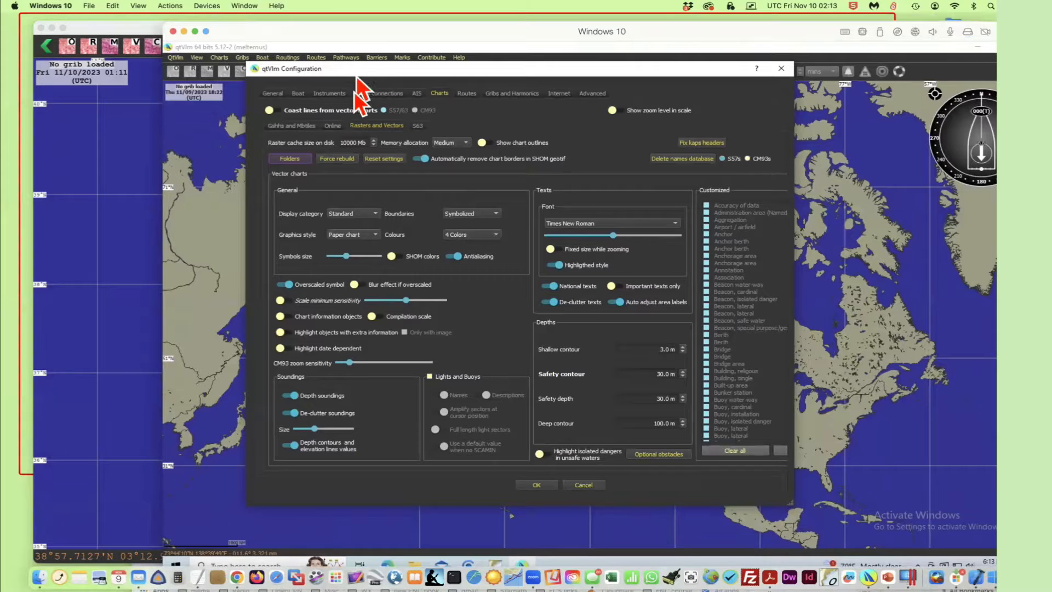
left_click(570, 488)
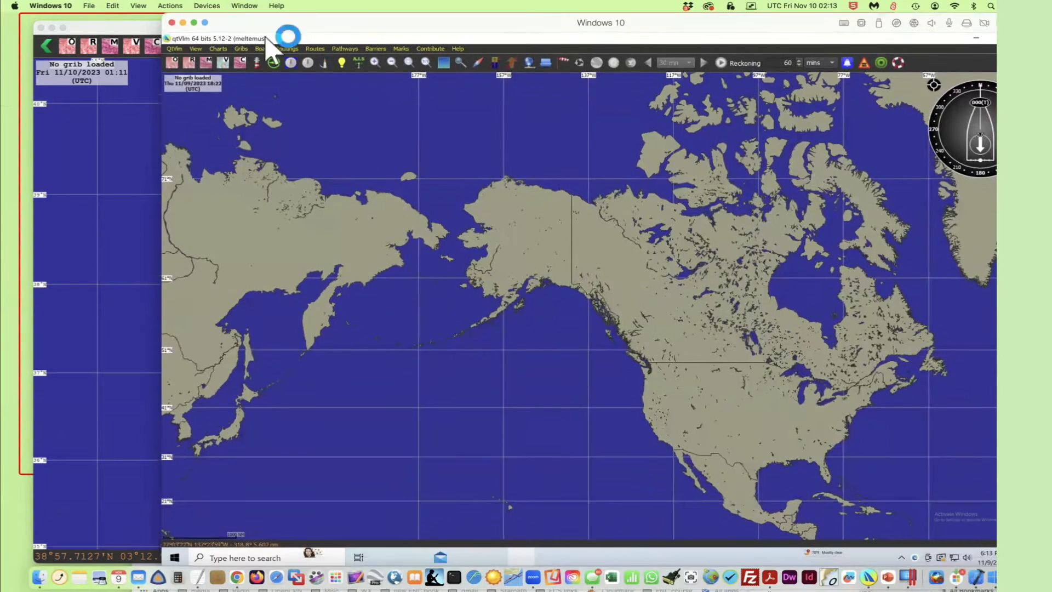
Practise toggling the Windows version of qtVlm between maximized and reduced size, and enlarge the reduced window.
double_click(278, 39)
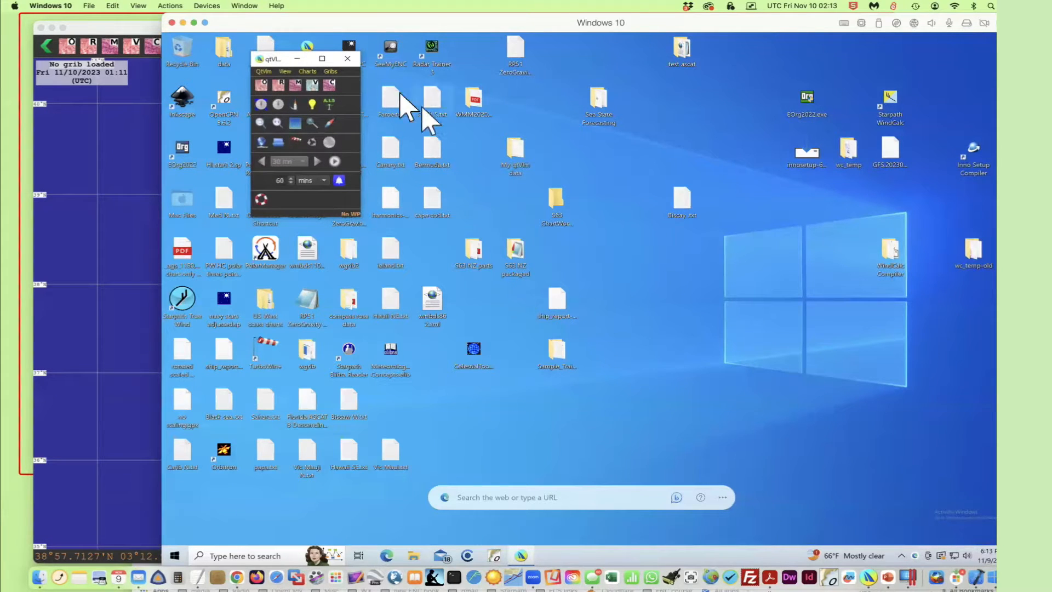
left_click(322, 58)
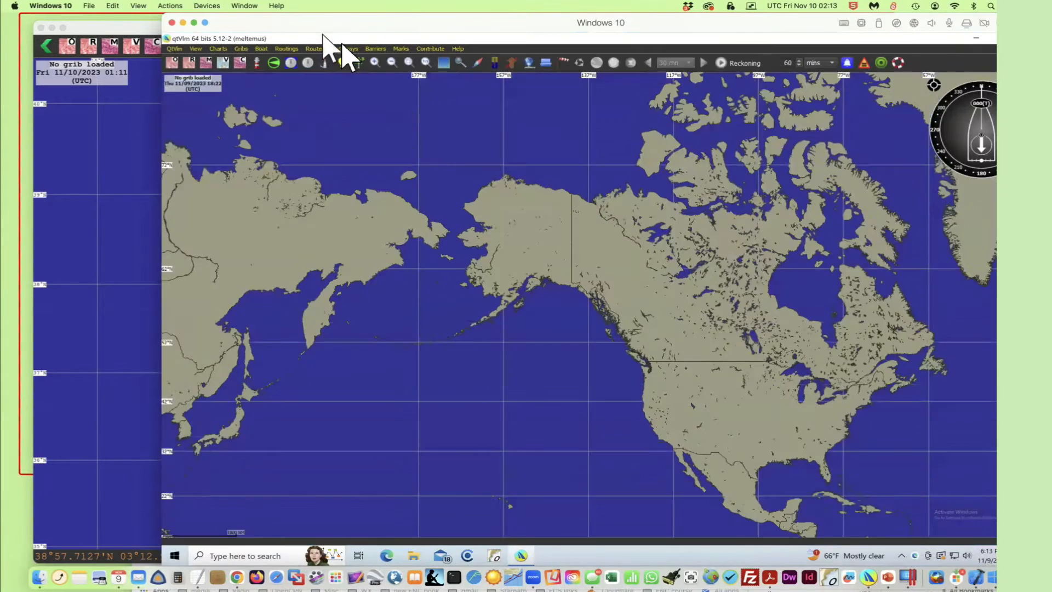
double_click(335, 38)
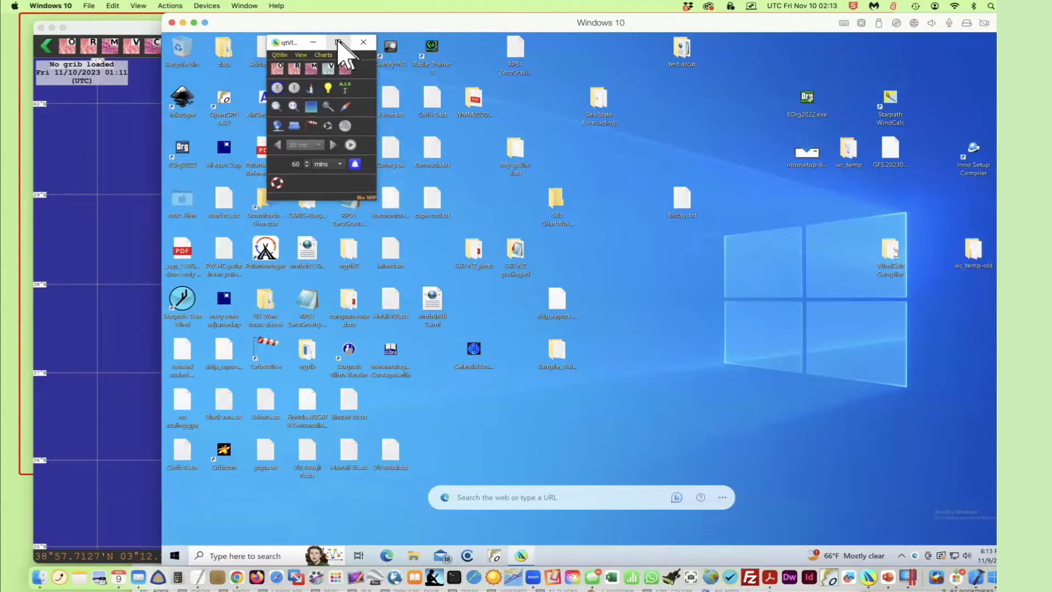
left_click(338, 42)
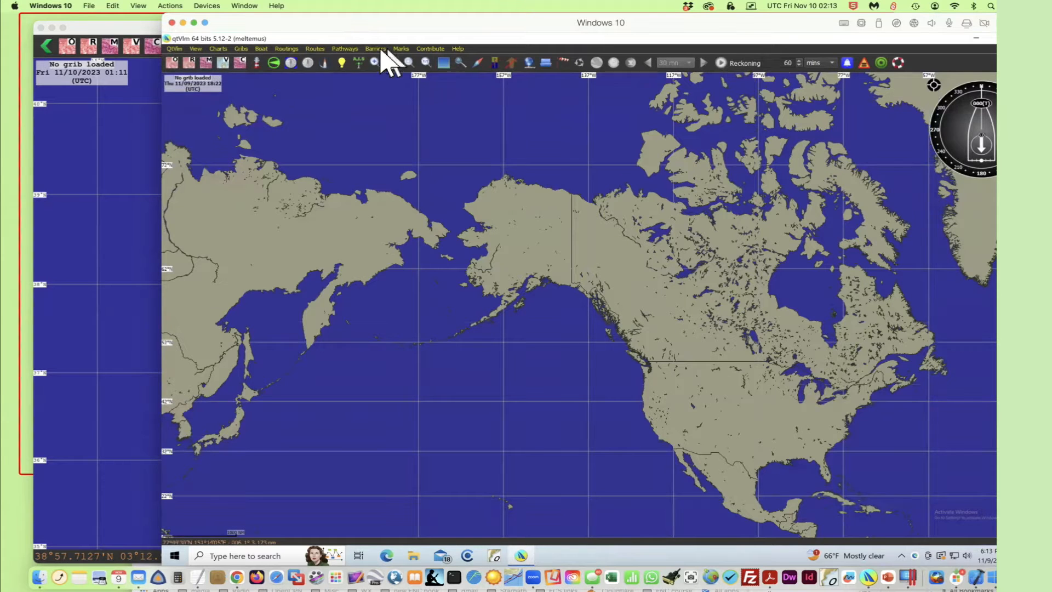
left_click_drag(322, 37, 445, 86)
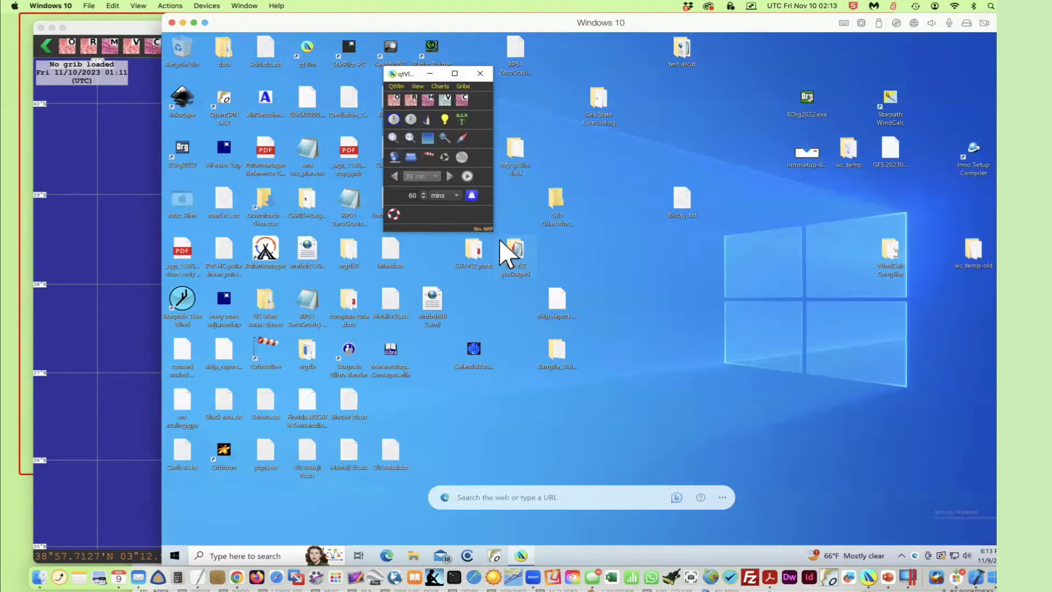
left_click_drag(490, 230, 935, 482)
Move the Windows 10 virtual machine out of view, and return to the Mac qtVlm window and reposition it.
left_click_drag(230, 22, 886, 171)
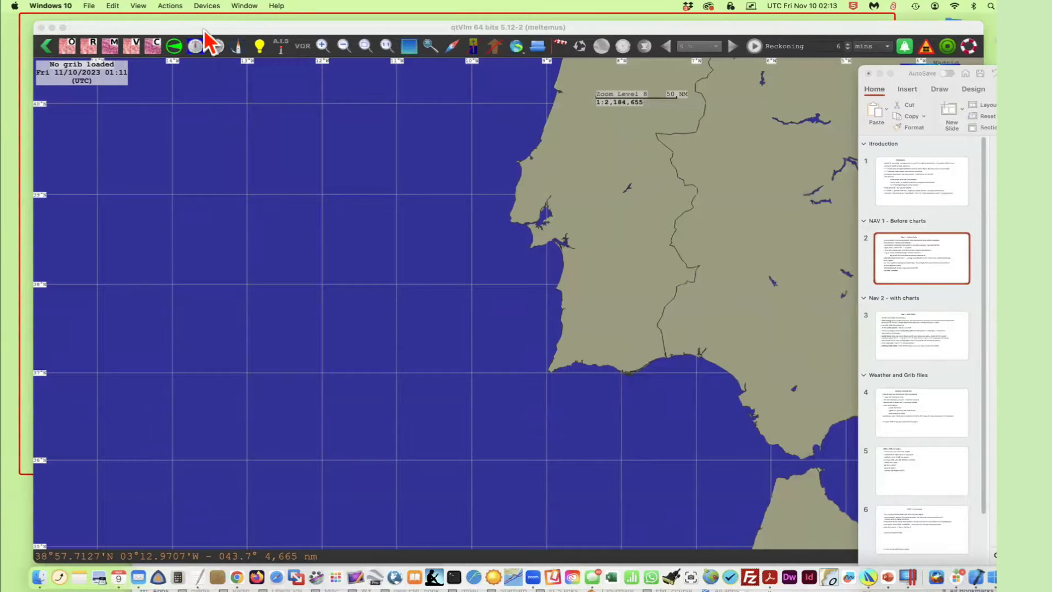
left_click(203, 28)
left_click_drag(204, 24, 201, 19)
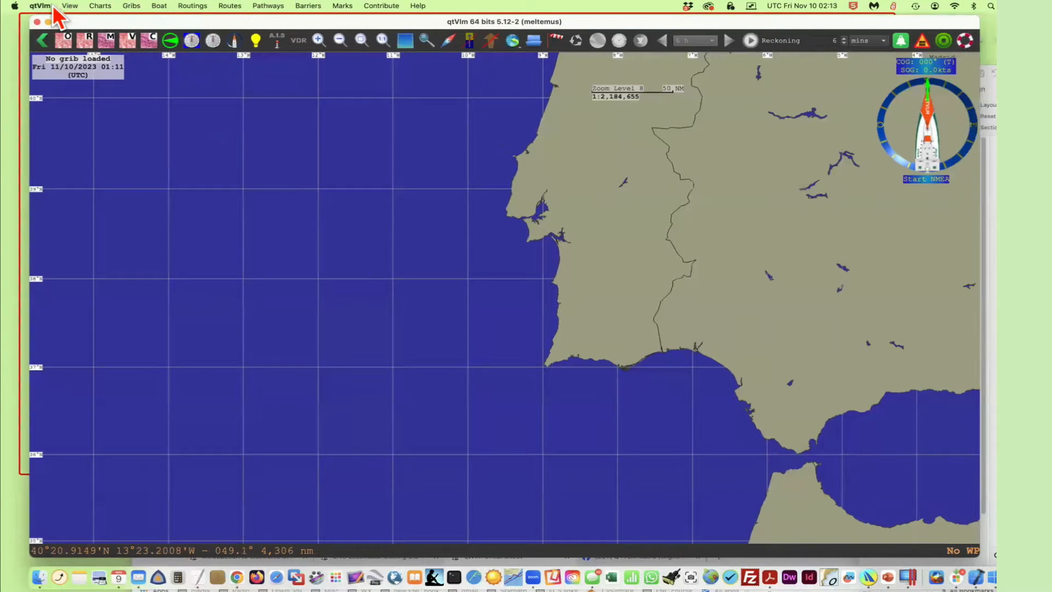
mouse_move(382, 22)
left_mouse_down()
mouse_move(474, 73)
mouse_move(518, 226)
mouse_move(424, 134)
mouse_move(381, 26)
left_mouse_up()
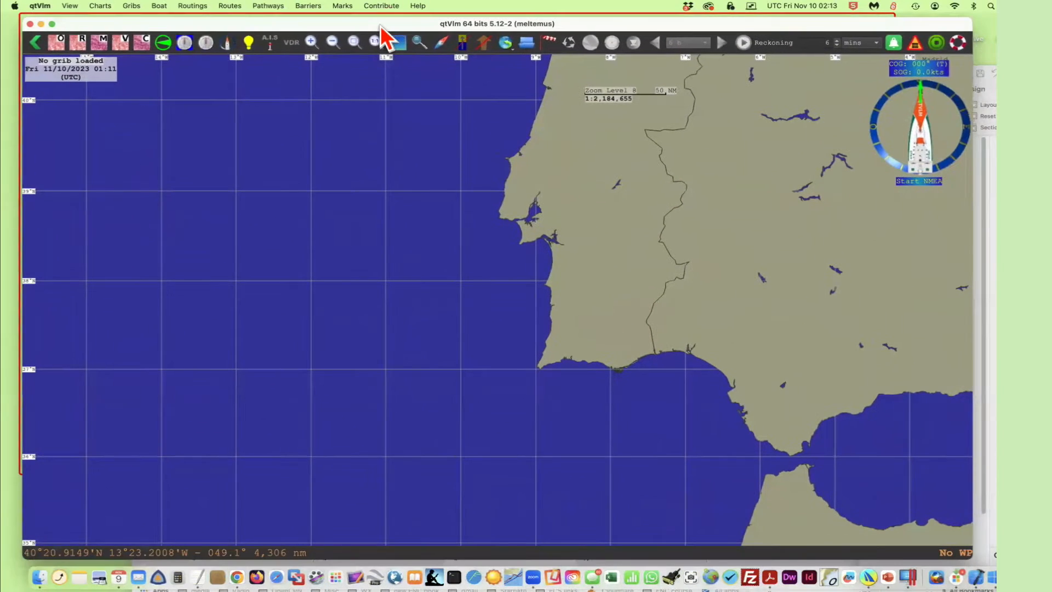
Turn off the "Show zoom level in scale" option in the charts configuration and apply it.
left_click(32, 6)
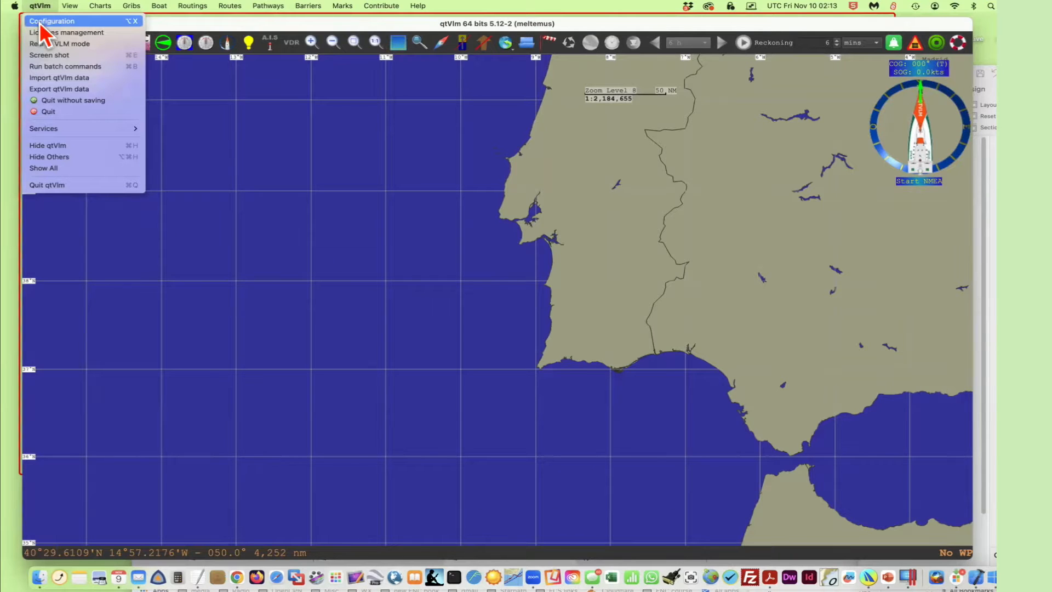
left_click(44, 21)
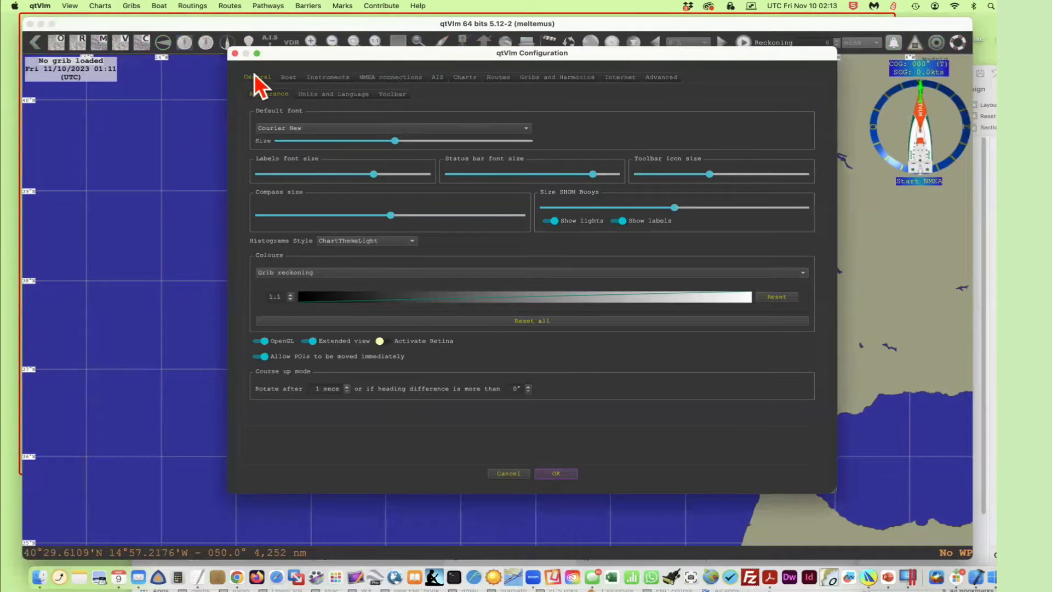
left_click(465, 77)
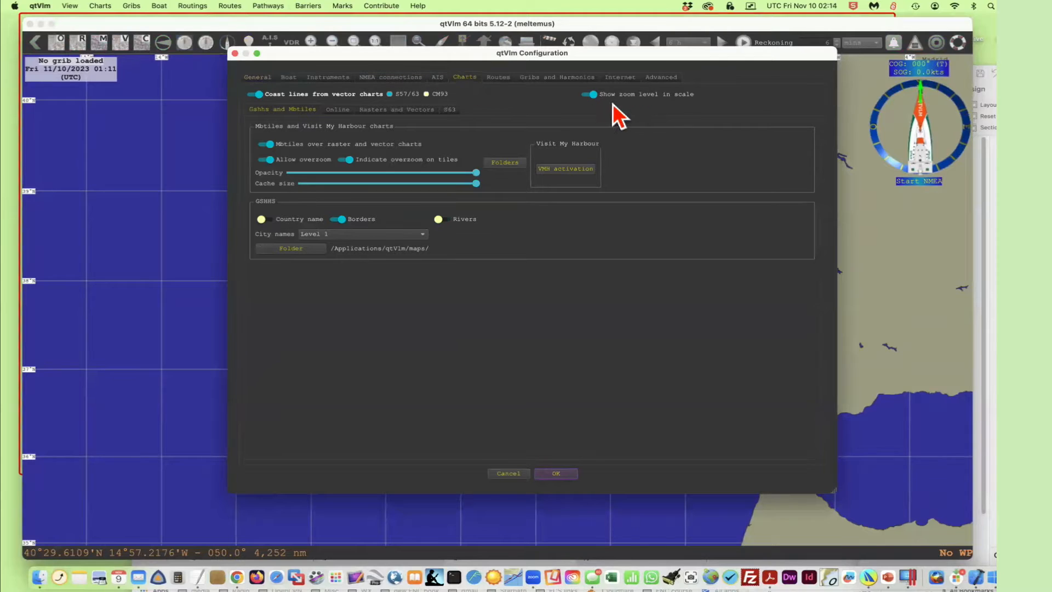
left_click(657, 102)
left_click(555, 475)
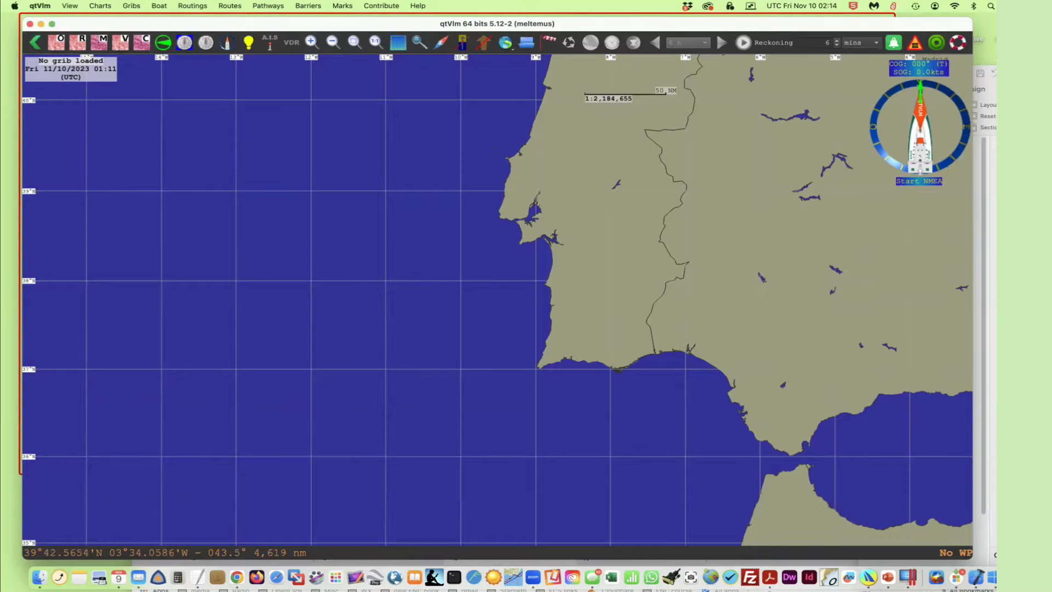
Move the PowerPoint window off the screen to uncover the qtVlm chart.
left_click(992, 73)
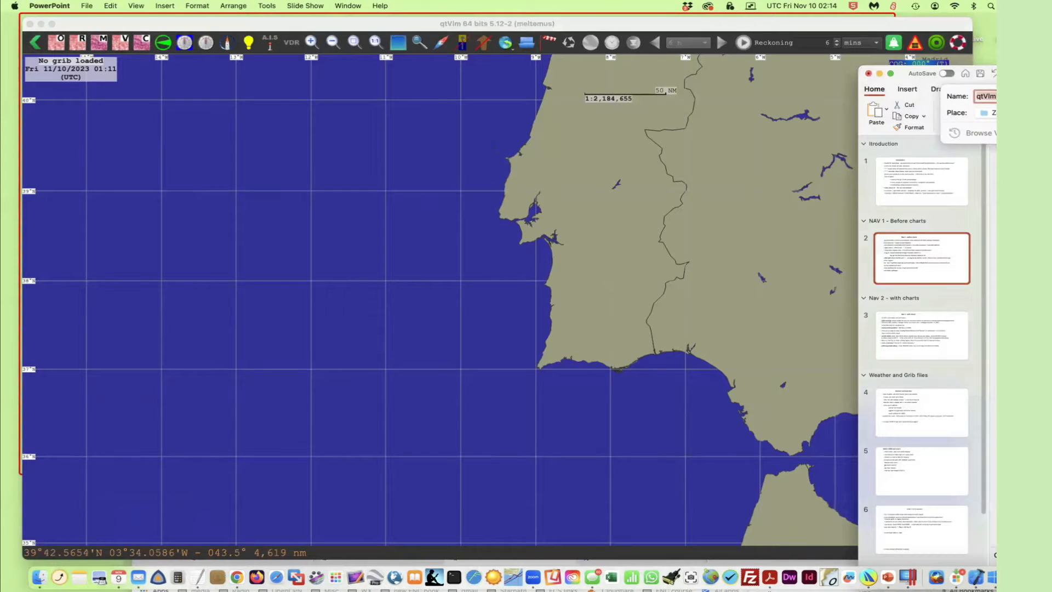
left_click_drag(992, 72, 1051, 72)
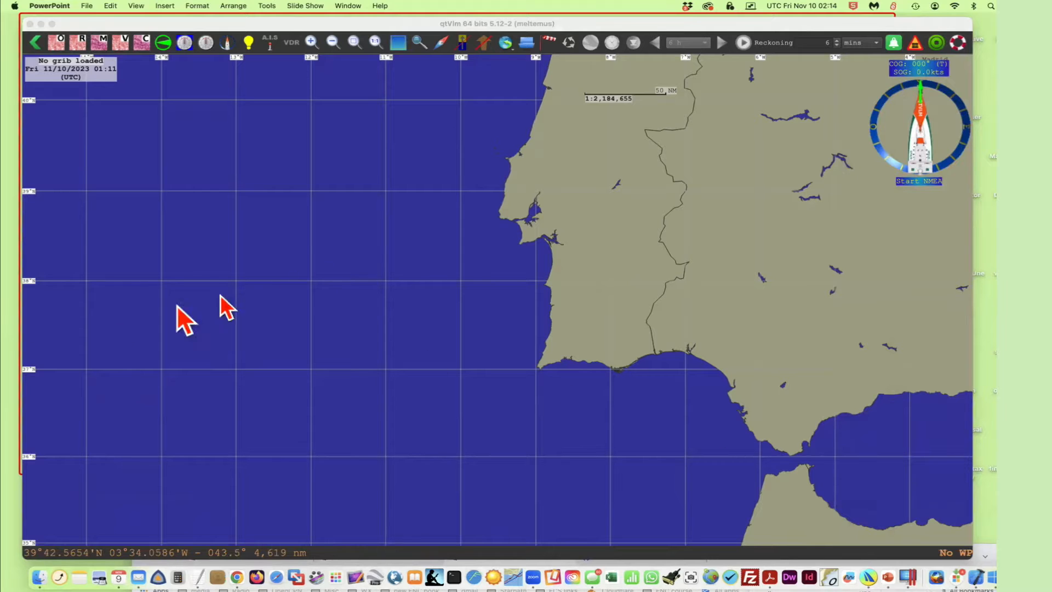
Return to the whole-world view and zoom in on the boat and the waters south of Vancouver Island.
left_click(375, 43)
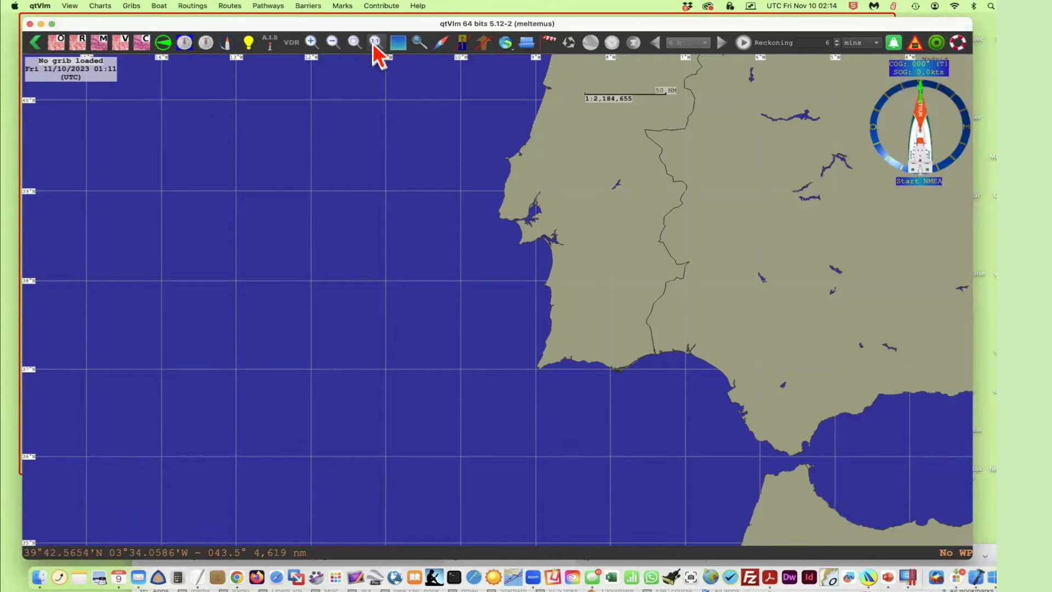
left_click_drag(383, 180, 633, 242)
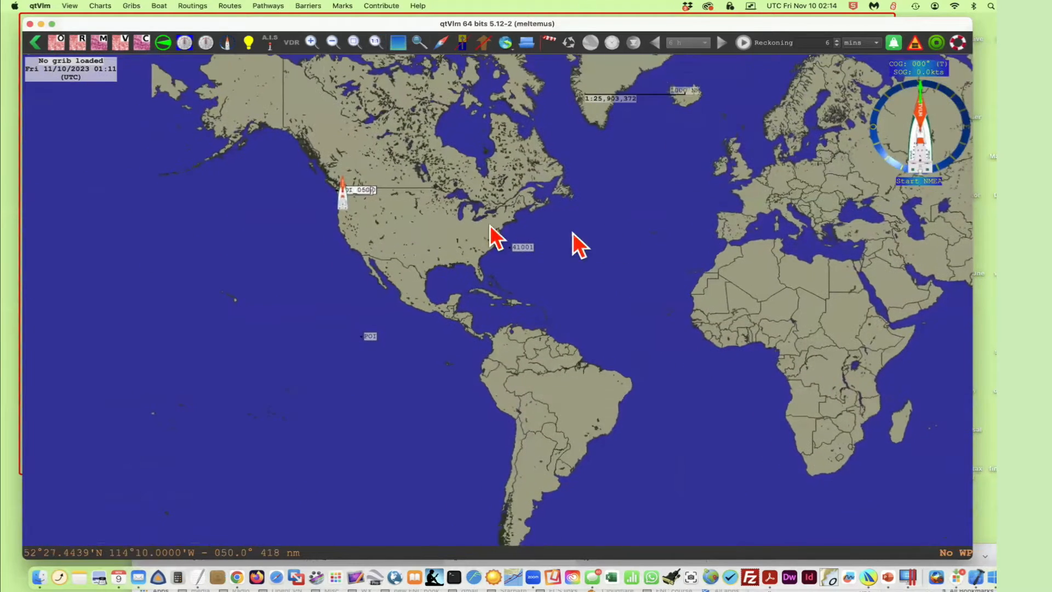
mouse_move(323, 169)
left_mouse_down()
mouse_move(477, 277)
mouse_move(372, 209)
left_mouse_up()
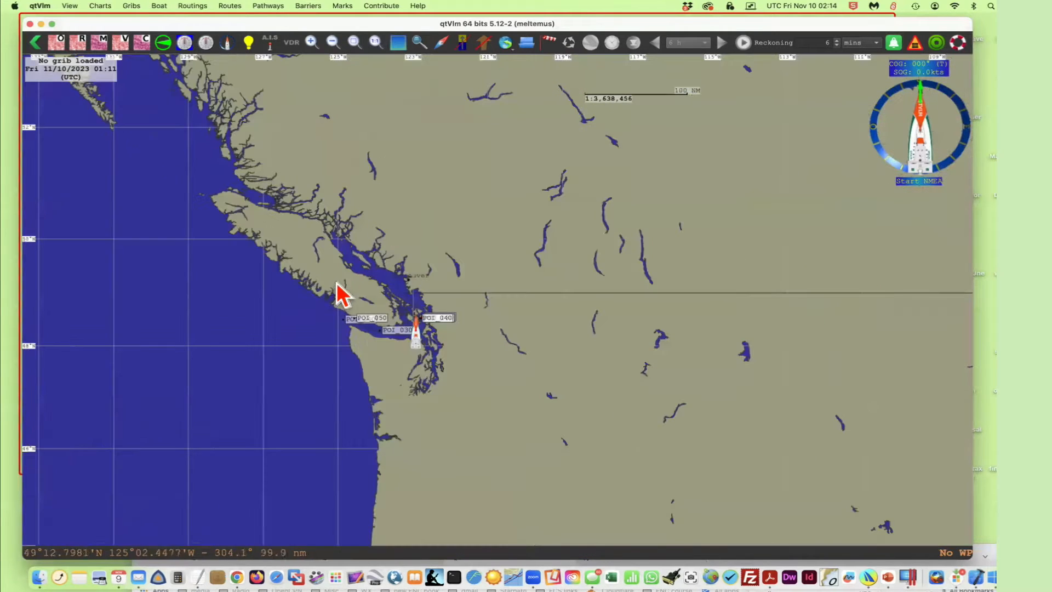
left_click_drag(338, 281, 454, 378)
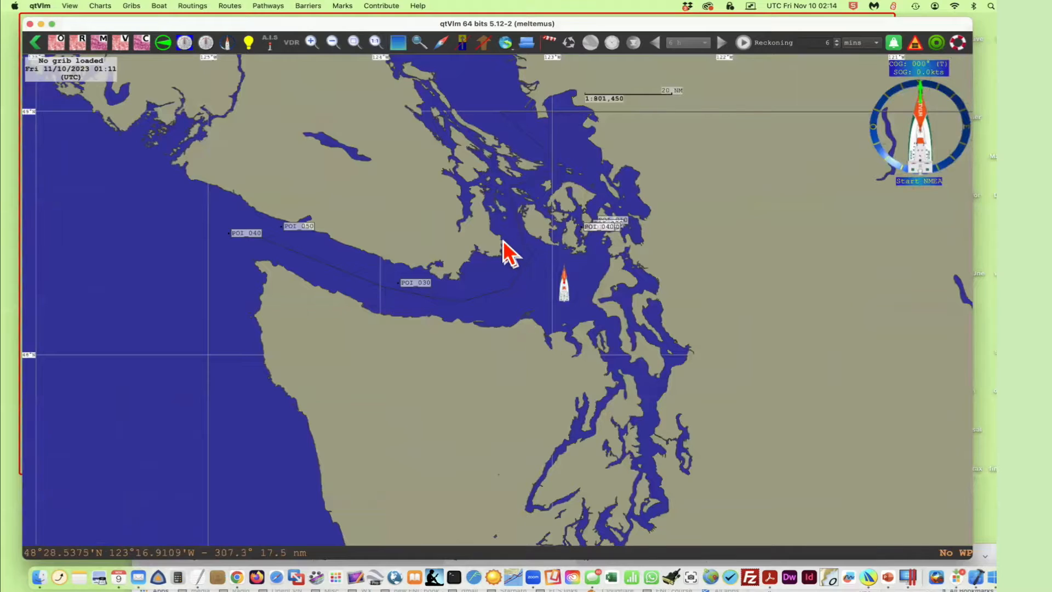
left_click_drag(495, 229, 687, 379)
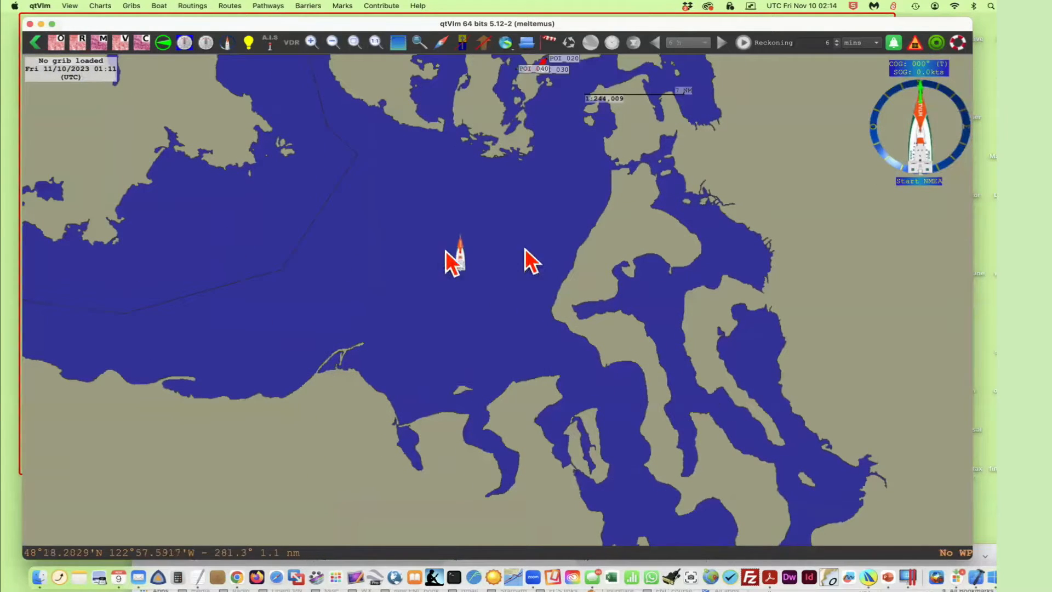
left_click_drag(536, 204, 729, 208)
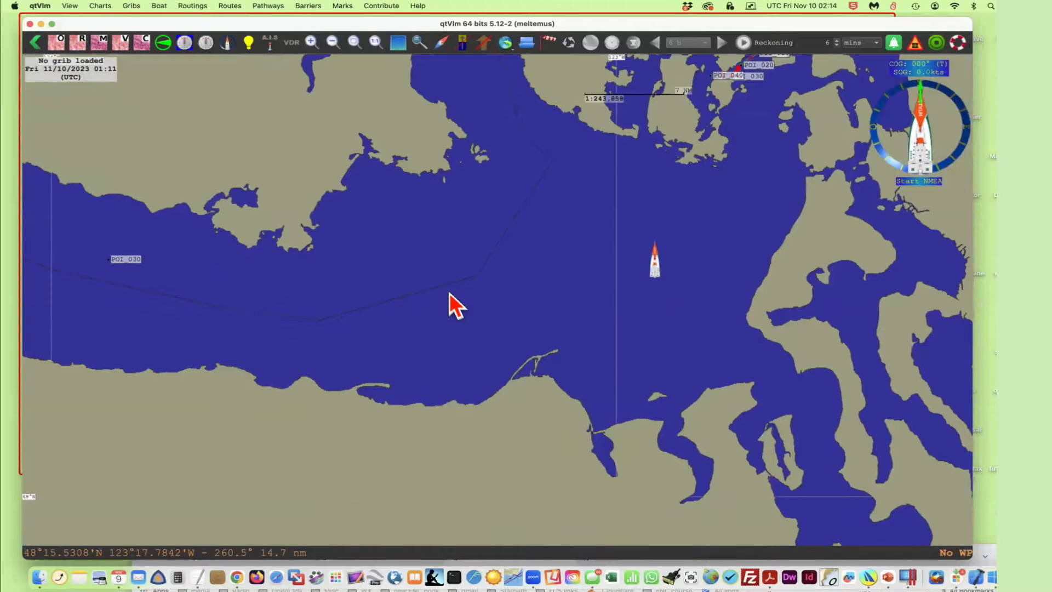
Query the World Magnetic Model west of the boat, at about 48°17.6'N 123°09.6'W, and close the result.
right_click(526, 265)
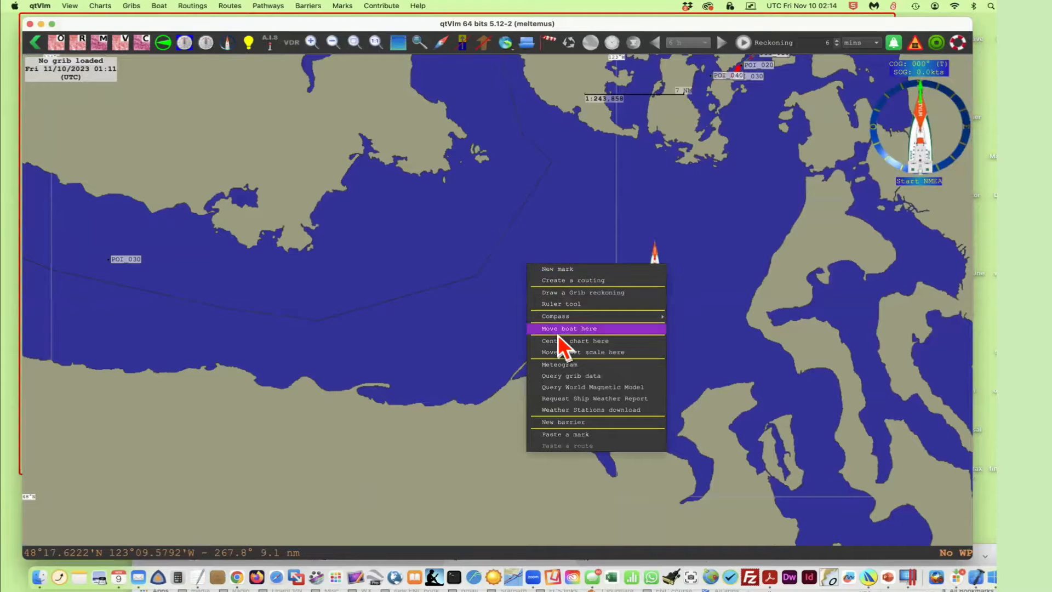
left_click(585, 388)
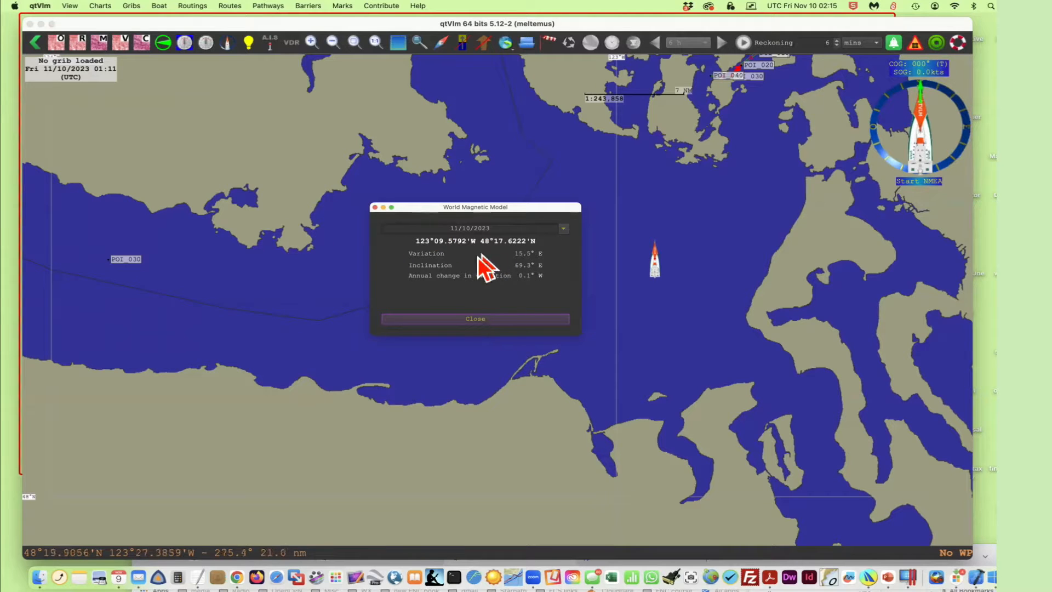
left_click(482, 319)
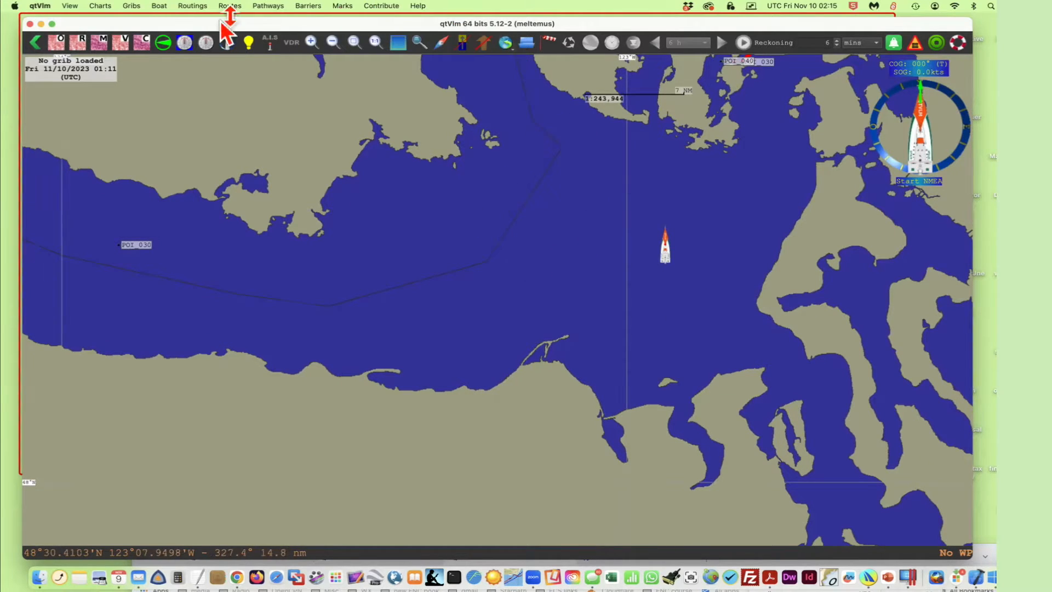
Examine the boat's variation settings: the forced, NMEA and WMM value sources, plus True and Magnetic modes.
left_click(156, 7)
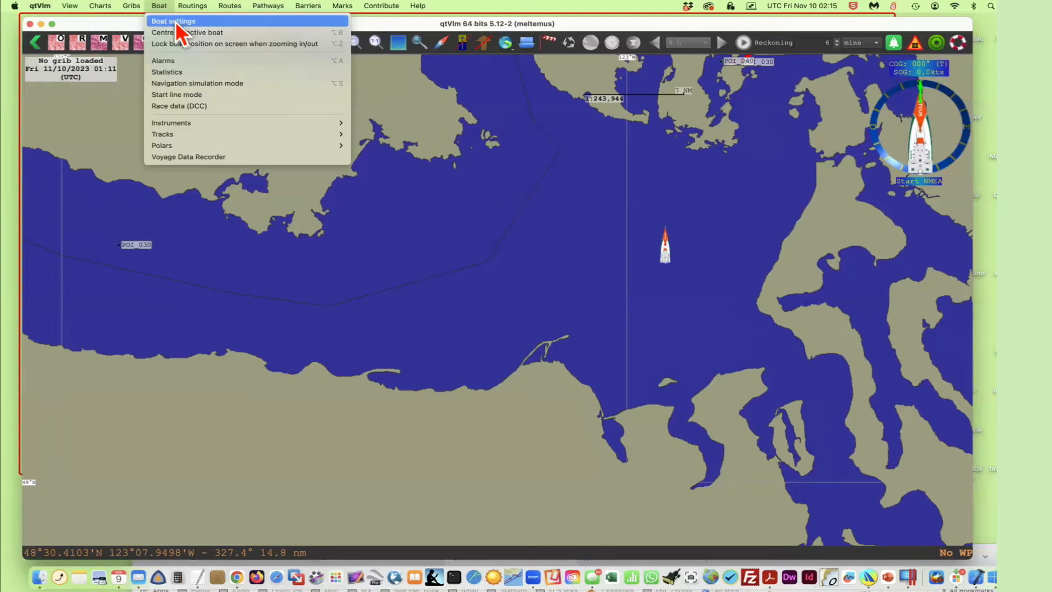
left_click(176, 22)
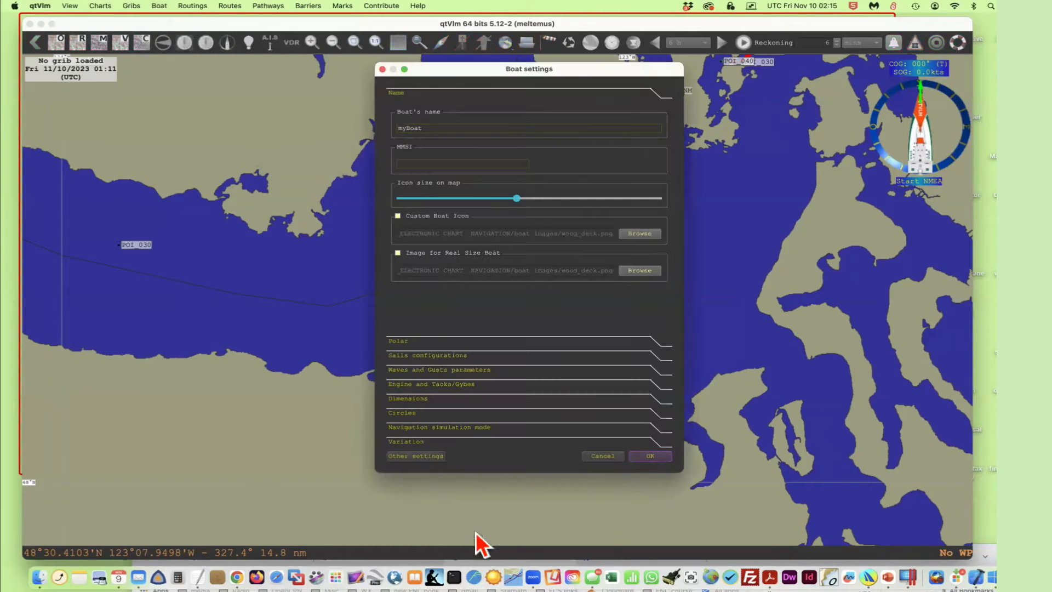
left_click(407, 441)
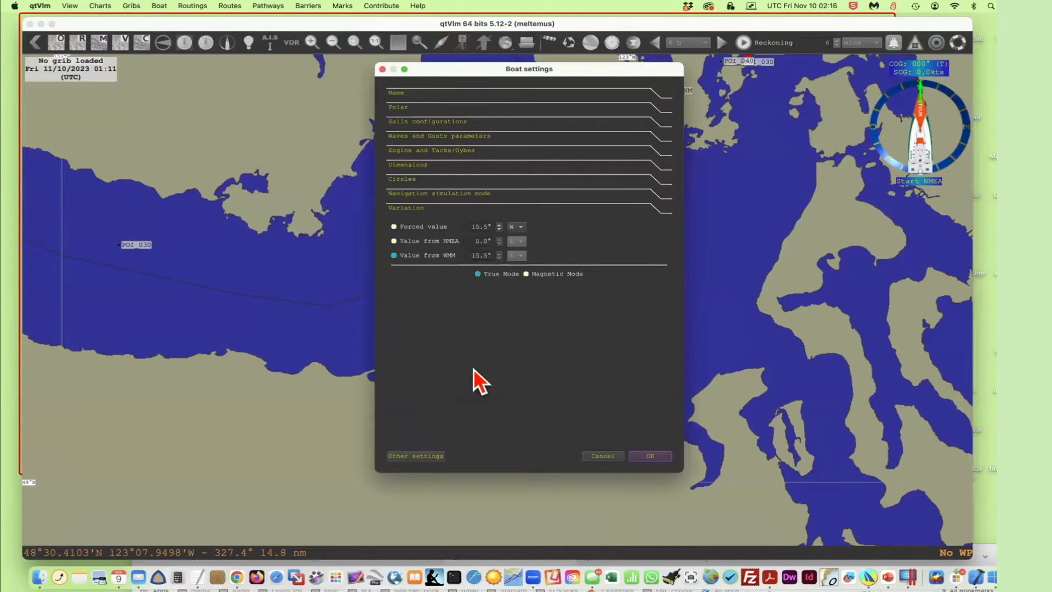
left_click(393, 227)
left_click(395, 241)
left_click(394, 256)
left_click(527, 274)
left_click(653, 456)
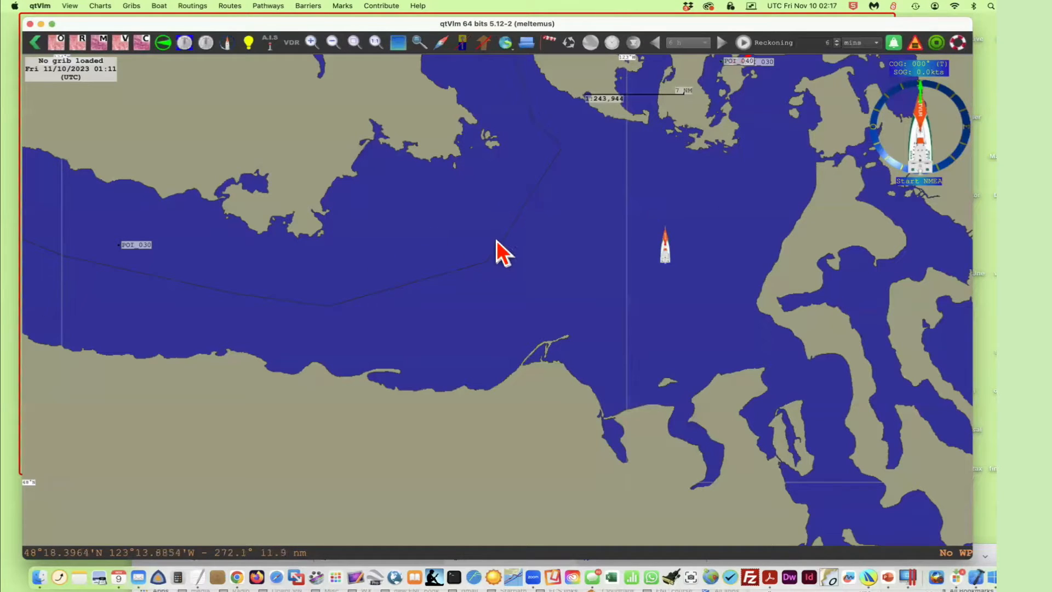
right_click(544, 244)
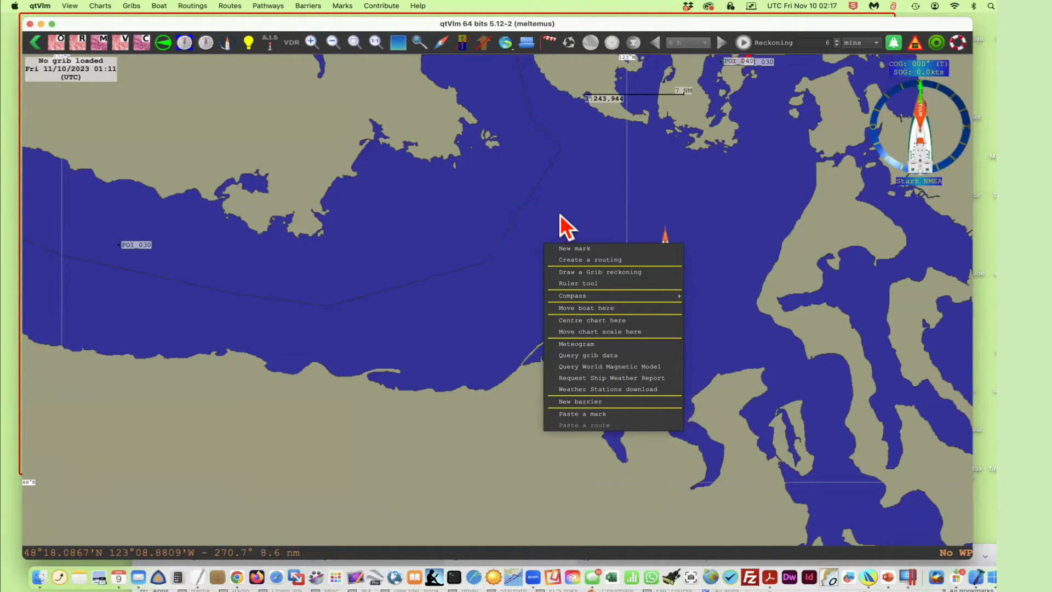
left_click(534, 218)
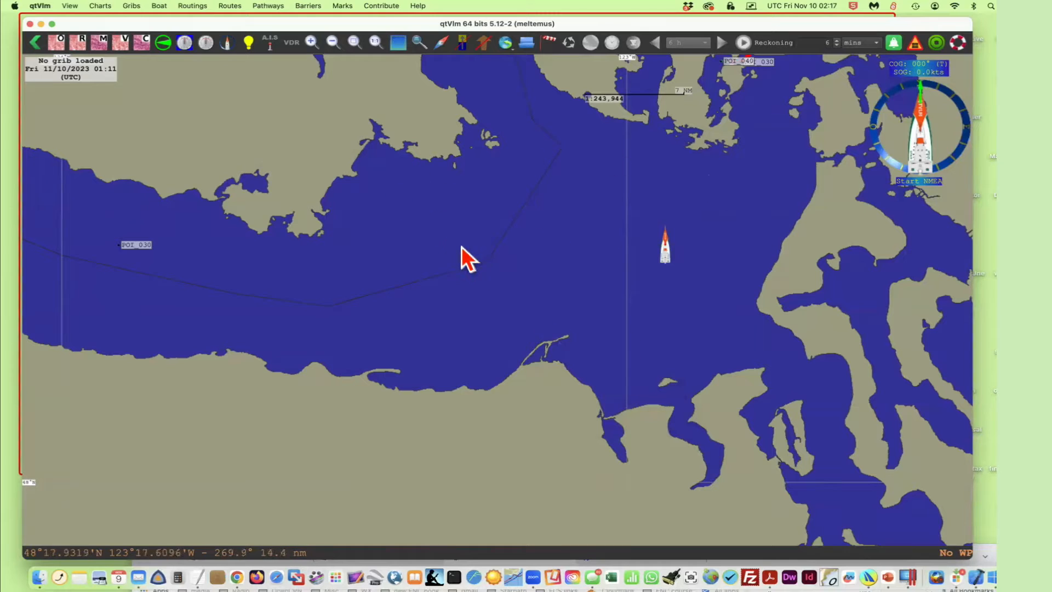
Measure bearing and distance with the ruler from about 48°16.7'N 123°11.6'W to about 48°20.4'N 122°57.7'W, near the boat.
right_click(519, 263)
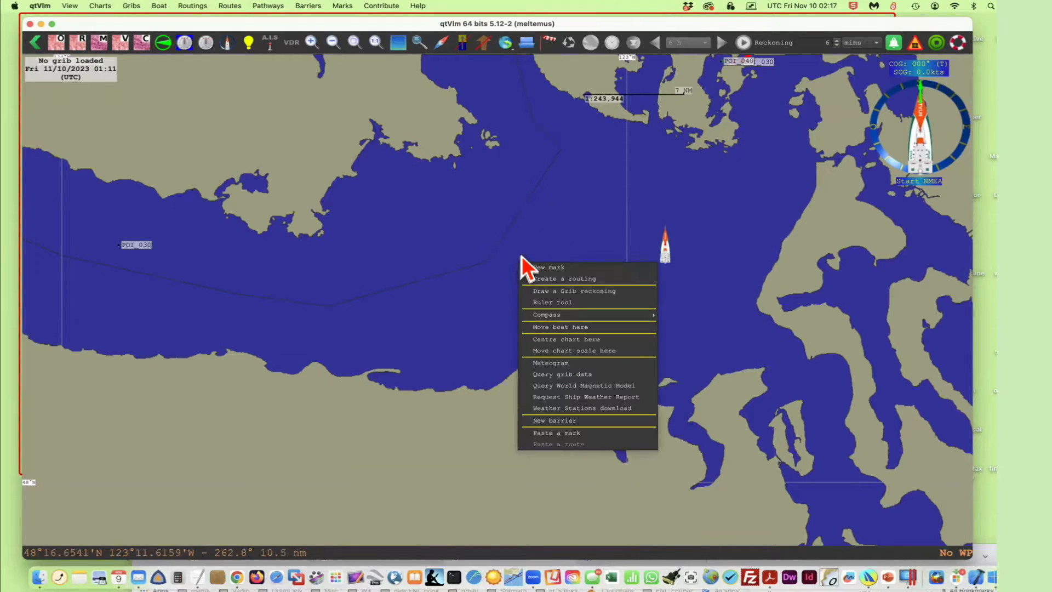
left_click(553, 302)
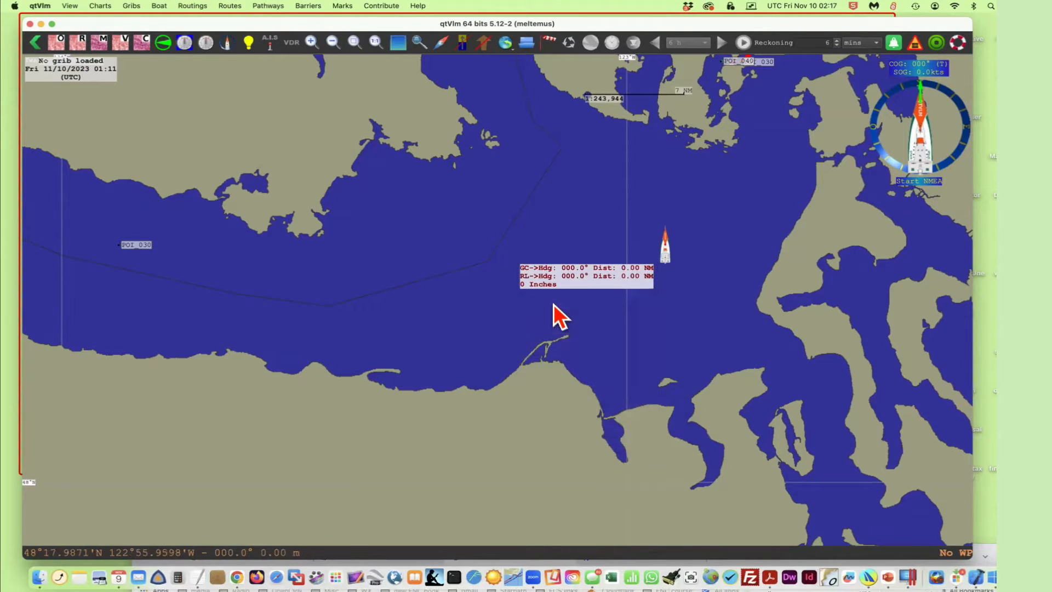
left_click(649, 212)
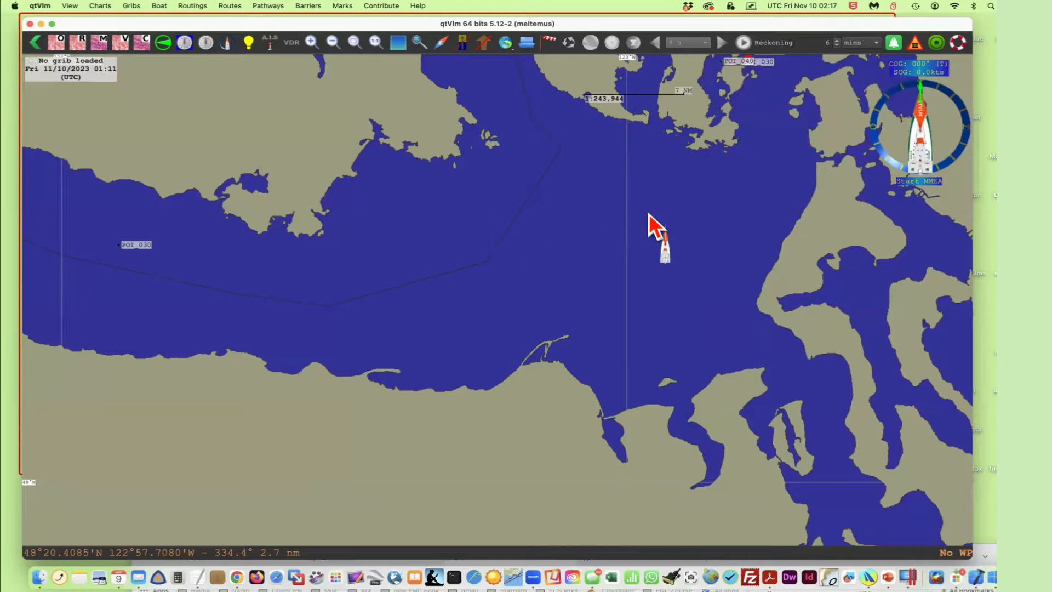
Return to the whole-world view, centre the Pacific, and start the Ruler tool off the US west coast.
left_click(375, 41)
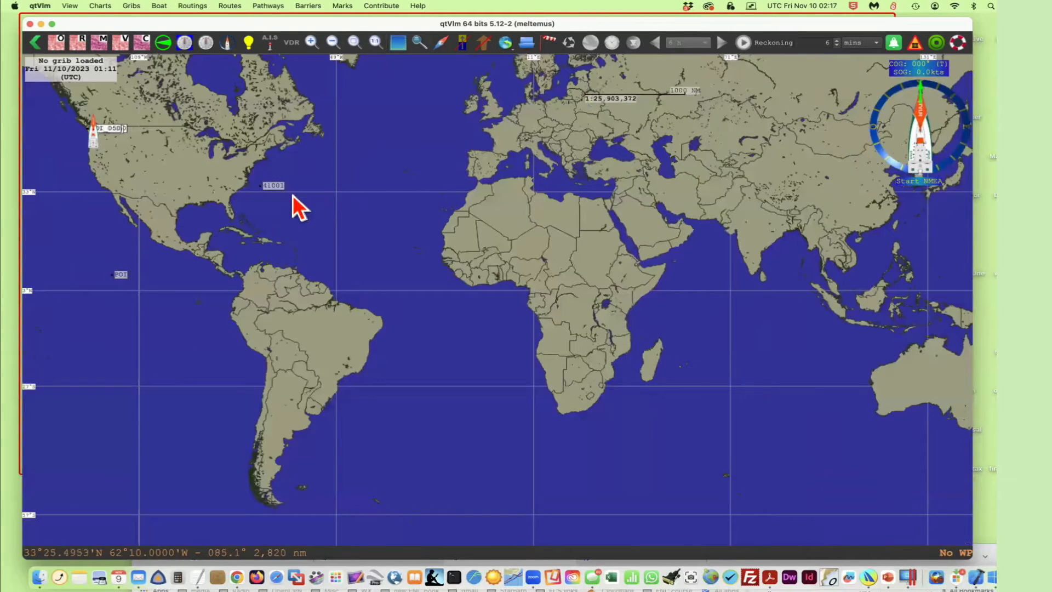
left_click_drag(292, 195, 845, 291)
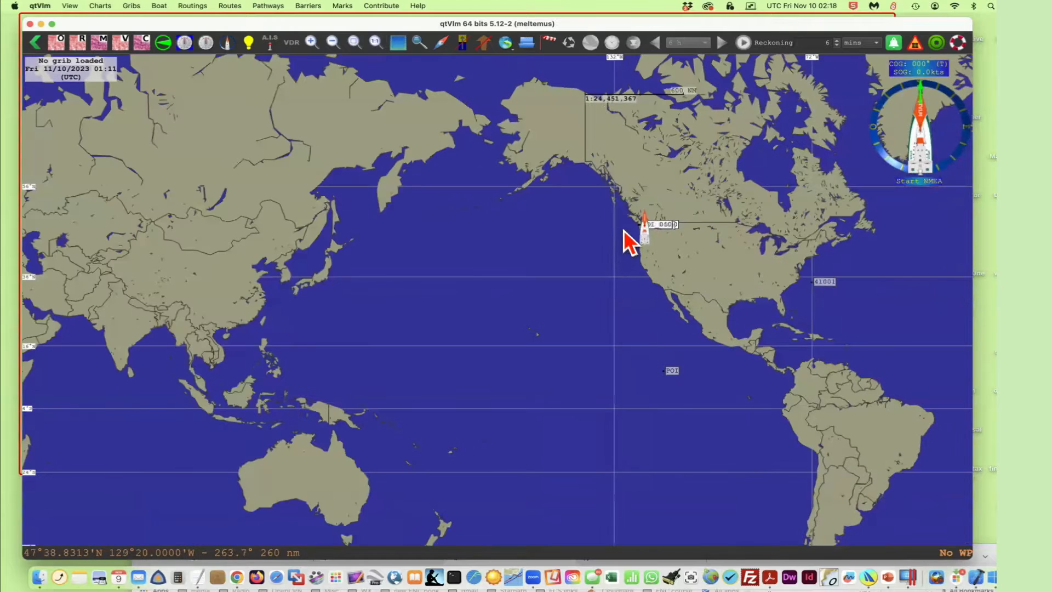
right_click(624, 229)
left_click(657, 269)
Zoom in on the boat through three successively smaller regions, from Vancouver Island down to the waters around it.
left_click_drag(632, 207, 669, 238)
key("z")
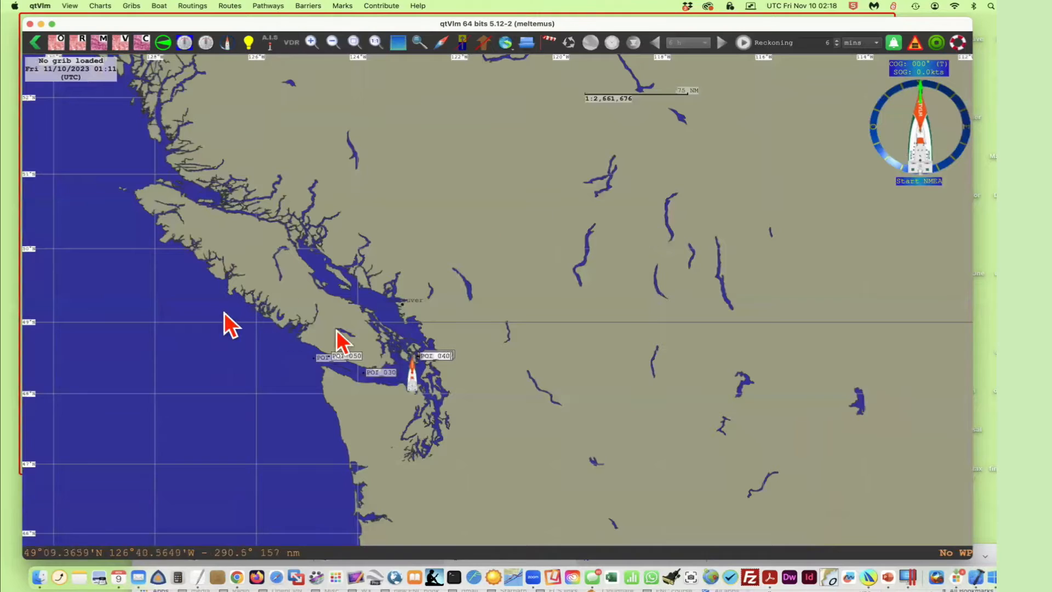
left_click_drag(370, 333, 470, 402)
key("z")
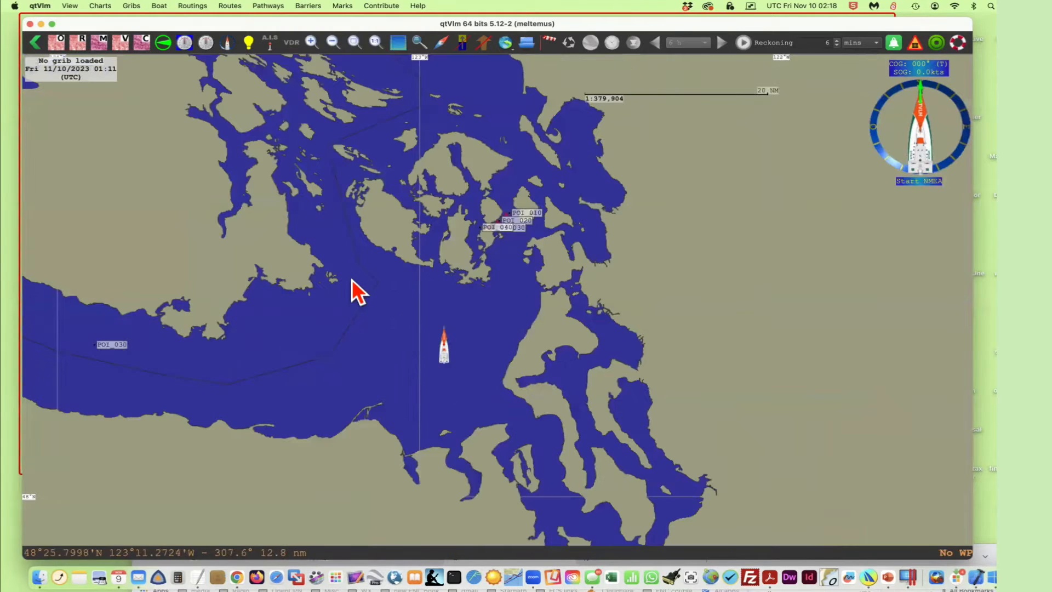
left_click_drag(352, 279, 548, 435)
key("z")
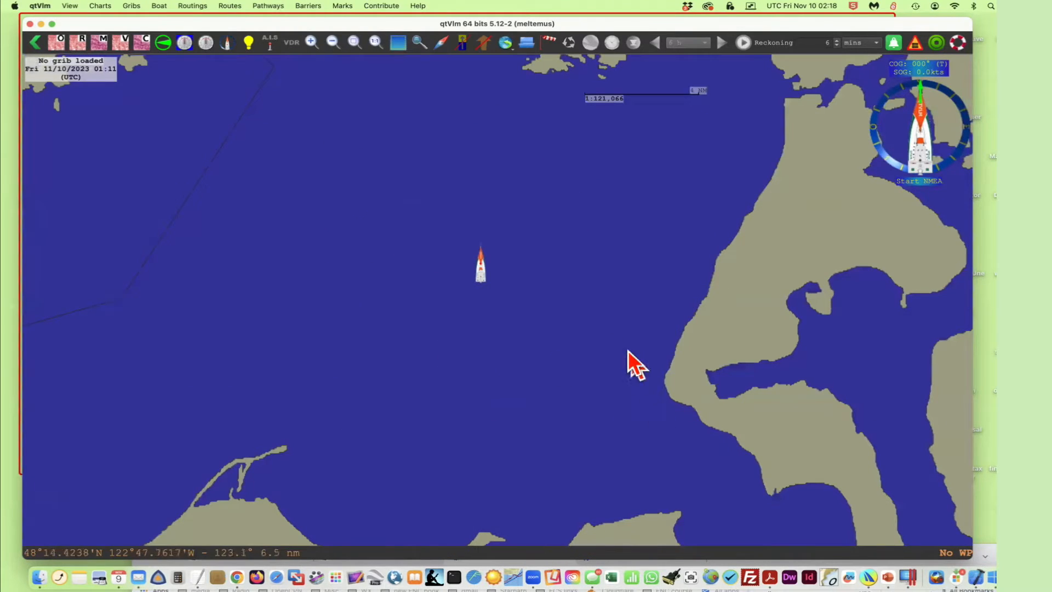
Query the World Magnetic Model at about 48°19.5'N 123°04.5'W and move the result window below the queried point.
right_click(328, 221)
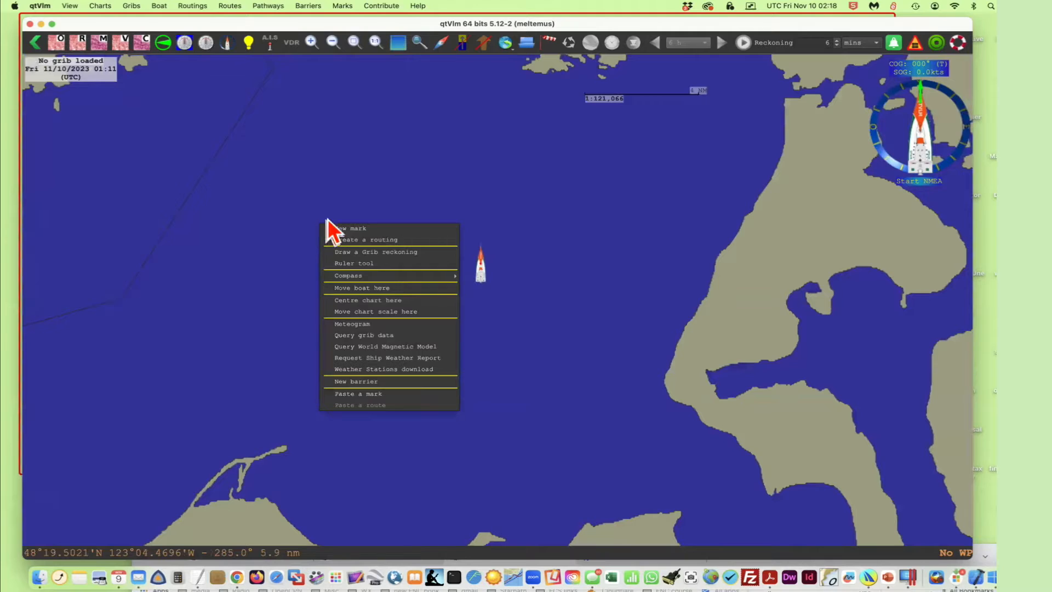
left_click(363, 348)
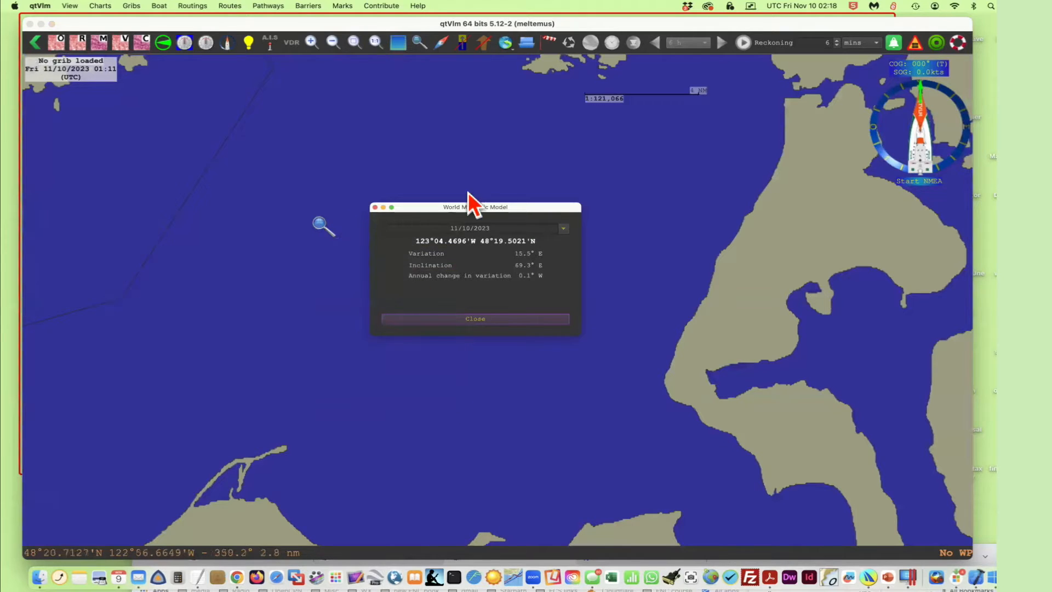
left_click_drag(526, 207, 370, 267)
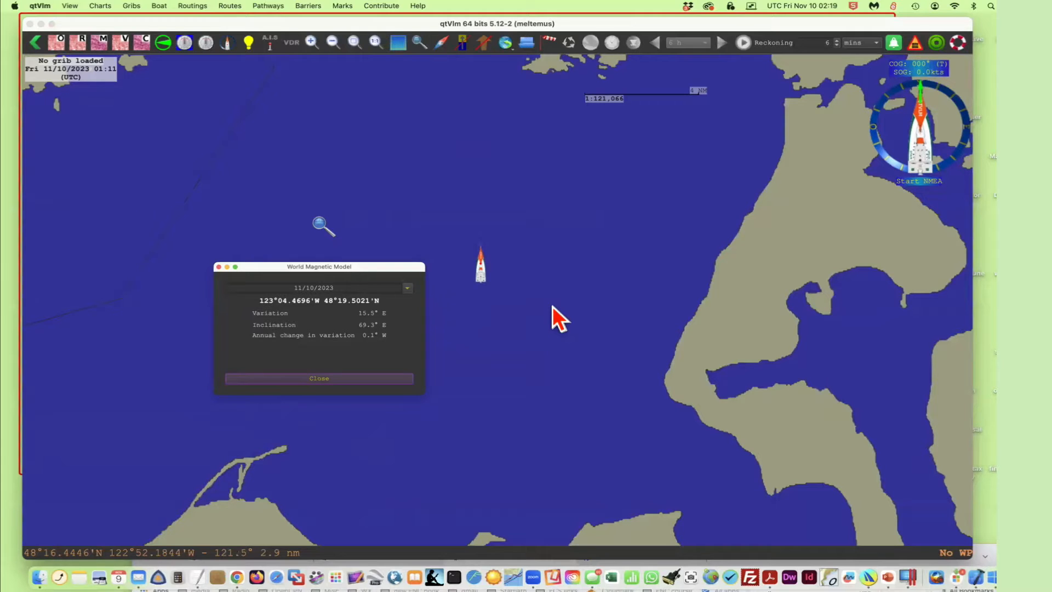
Switch to Chrome, find "dip" in the qtVlm Cheat Sheet, and read the World Magnetic Model entry.
left_click(238, 565)
left_click_drag(843, 554, 841, 176)
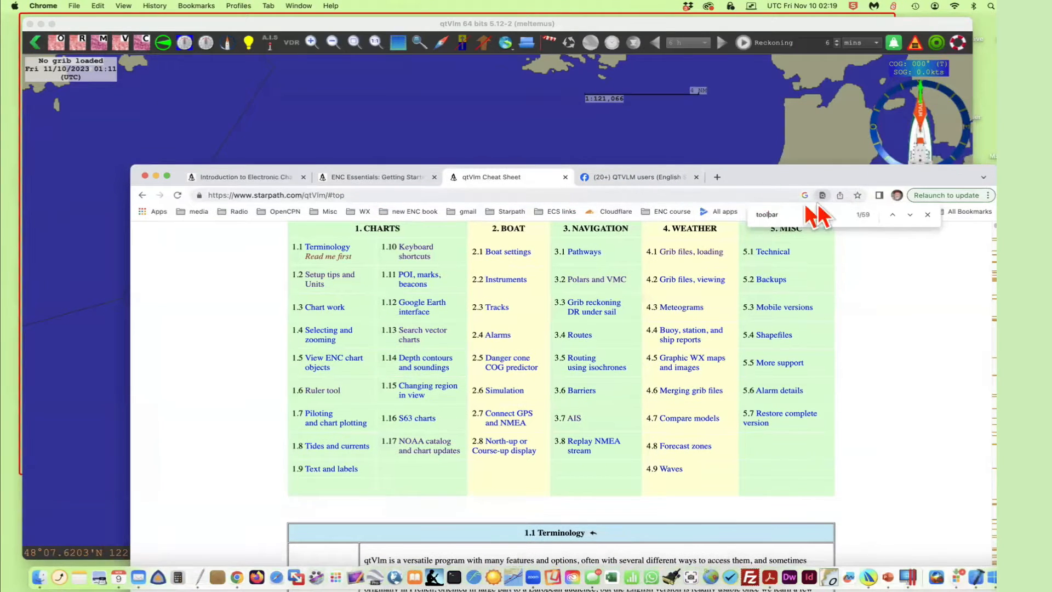
left_click_drag(790, 212, 711, 214)
type("dip")
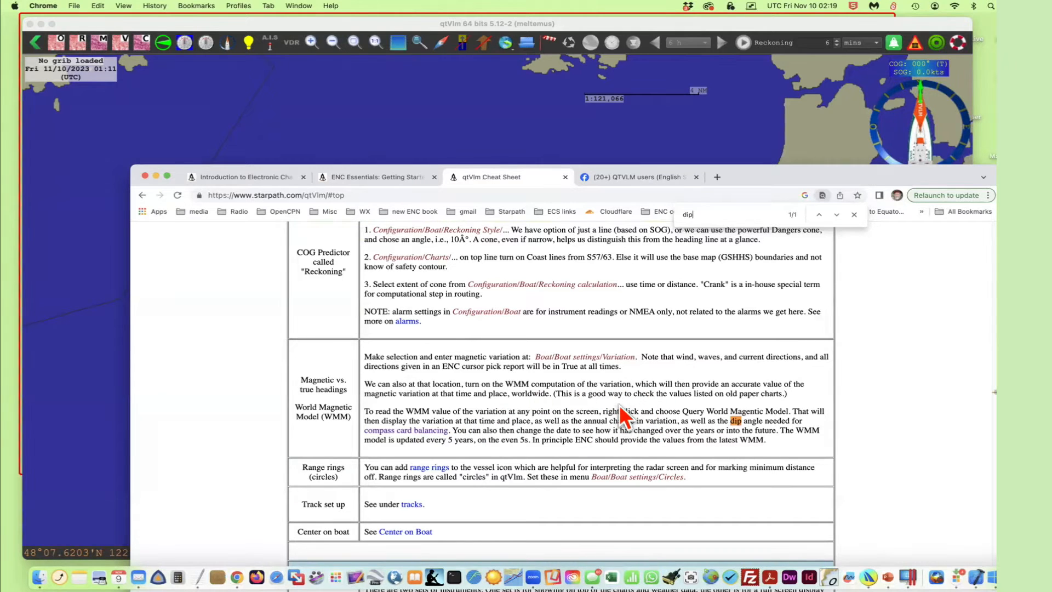
scroll(620, 408, "down", 1)
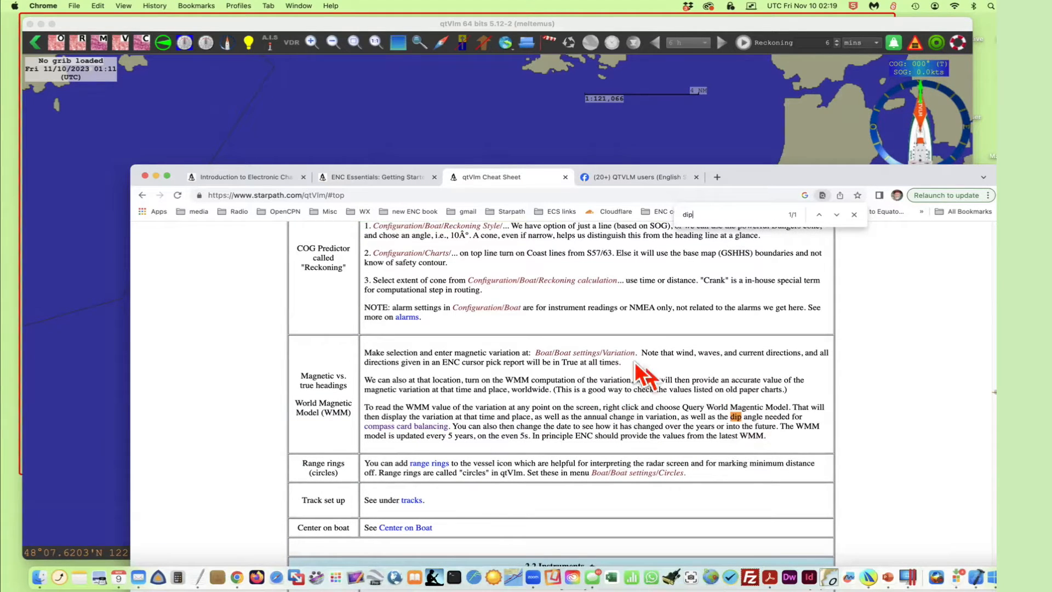
scroll(597, 400, "down", 2)
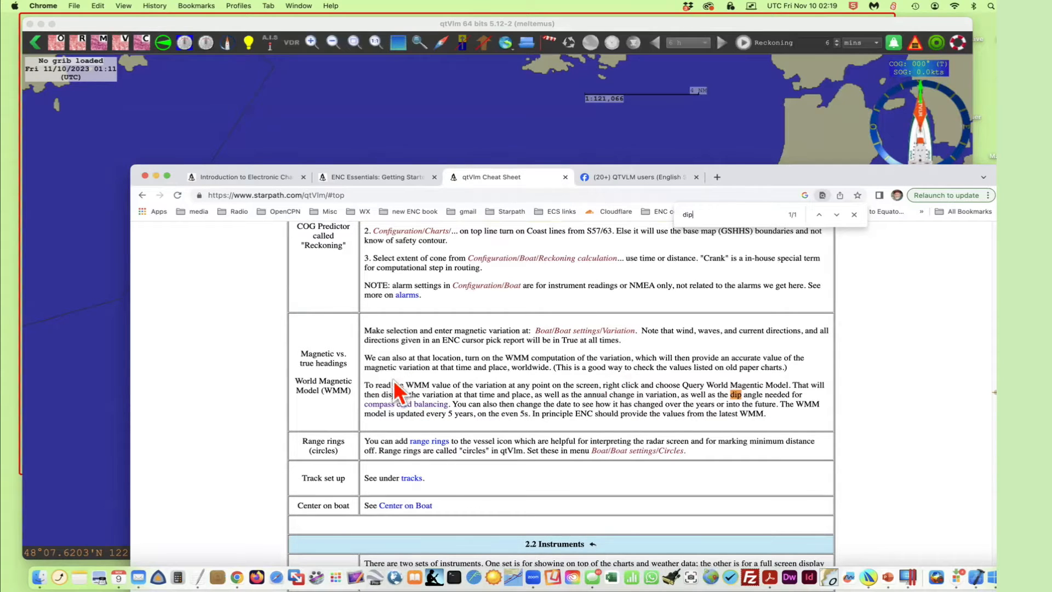
Follow the compass card balancing link and examine the compass zone map in the Magnetic Dip and Zone Balancing article.
left_click(427, 405)
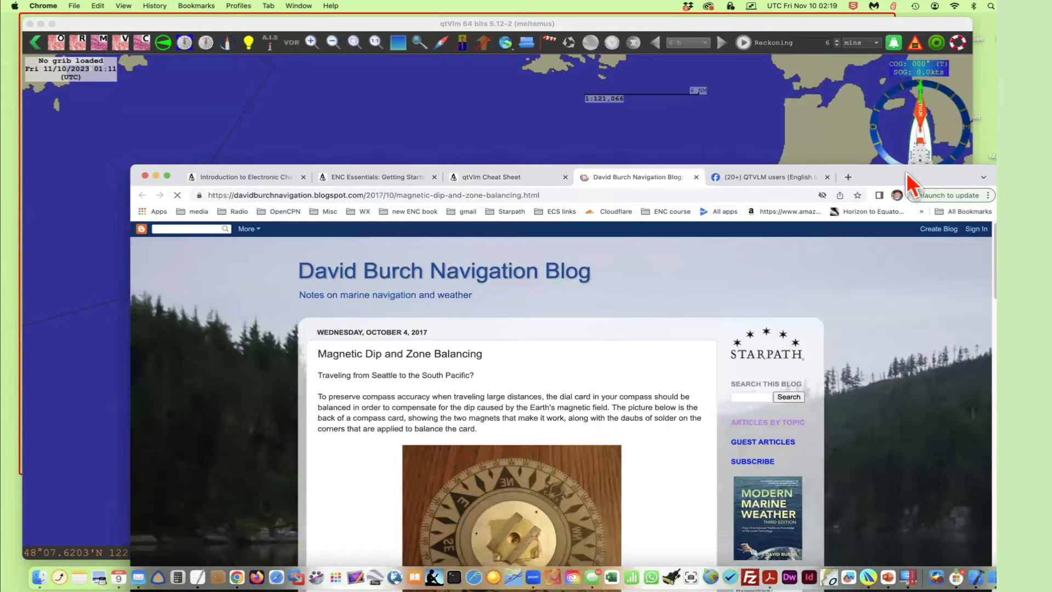
left_click_drag(907, 180, 946, 29)
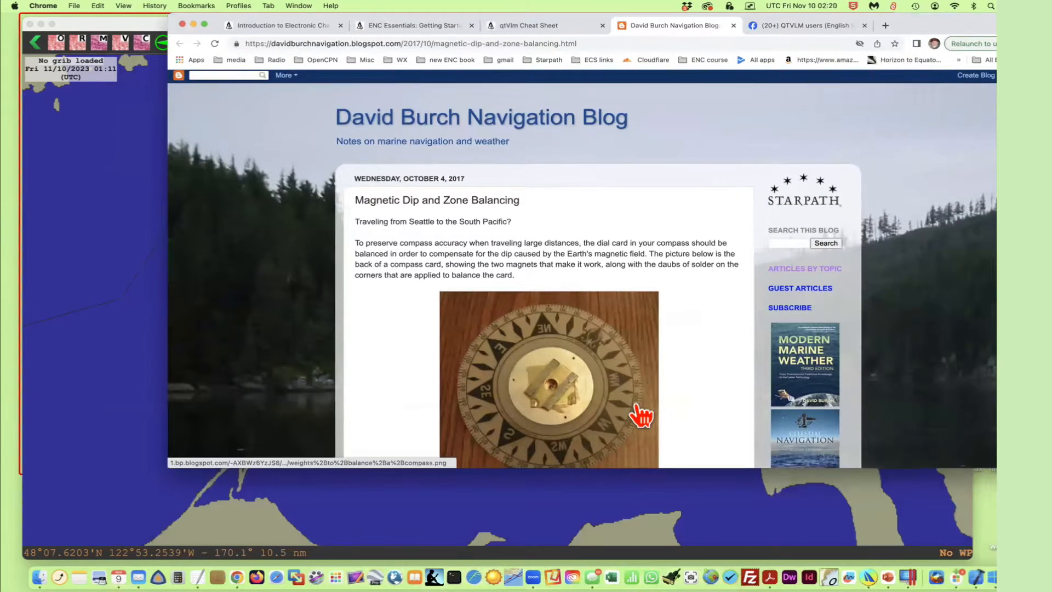
scroll(641, 417, "down", 10)
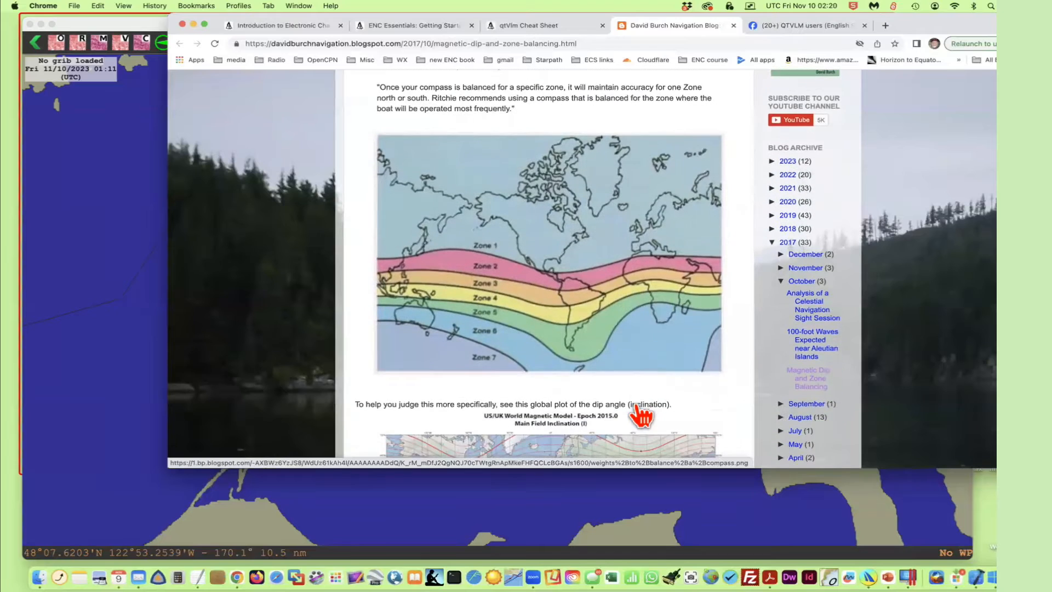
scroll(641, 417, "down", 3)
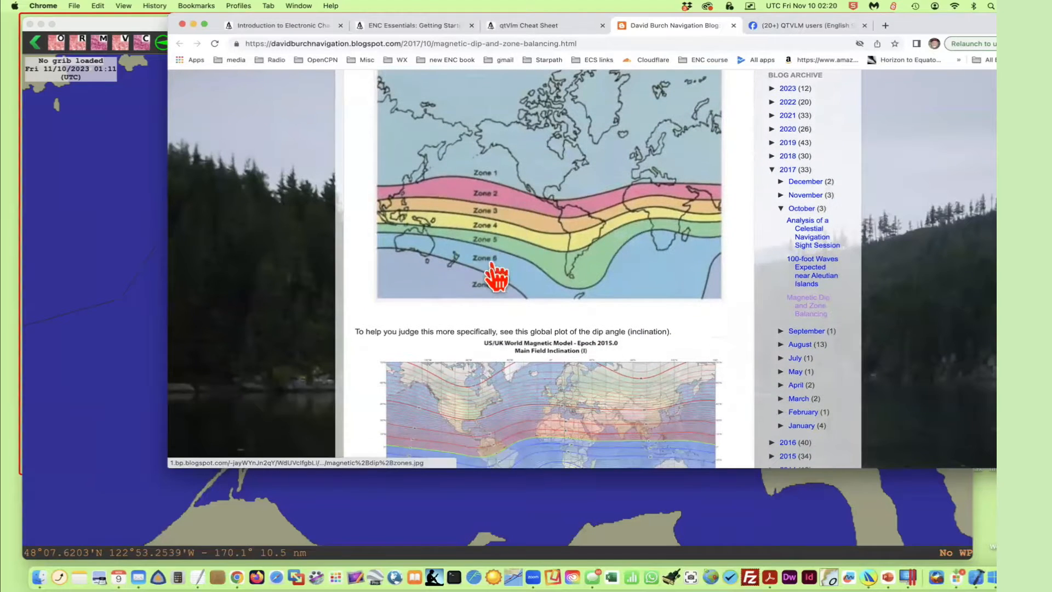
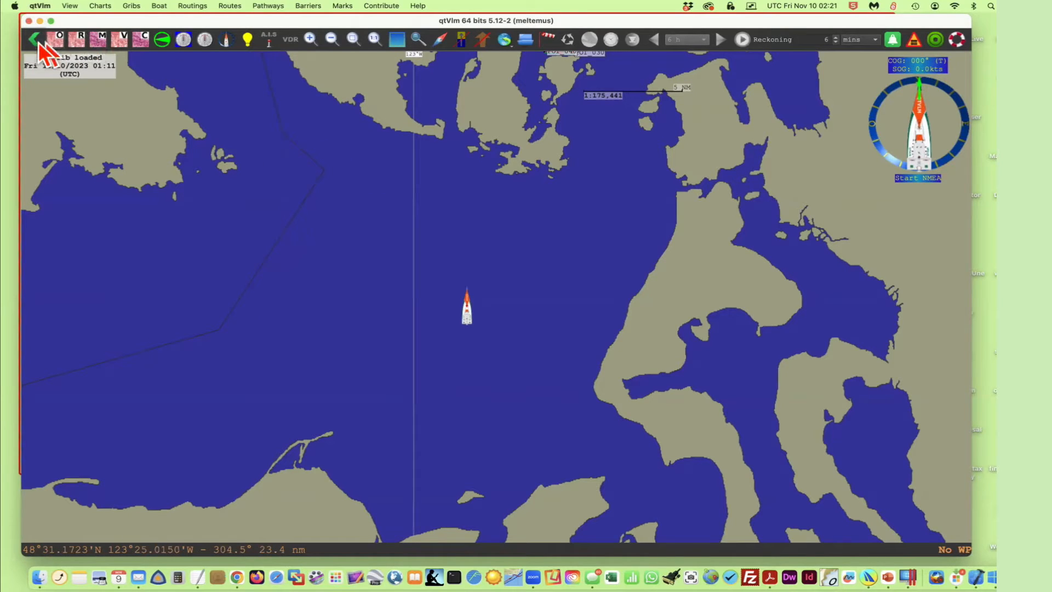
Open qtVlm's Configuration and examine the Units and Language settings, including the available coordinate formats.
left_click_drag(170, 264, 185, 263)
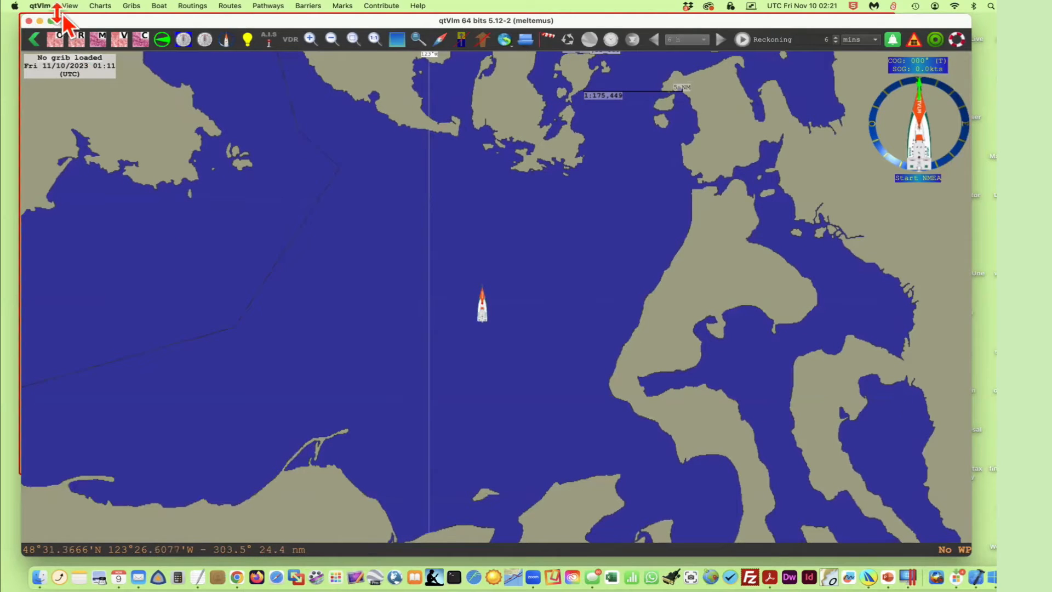
left_click(38, 5)
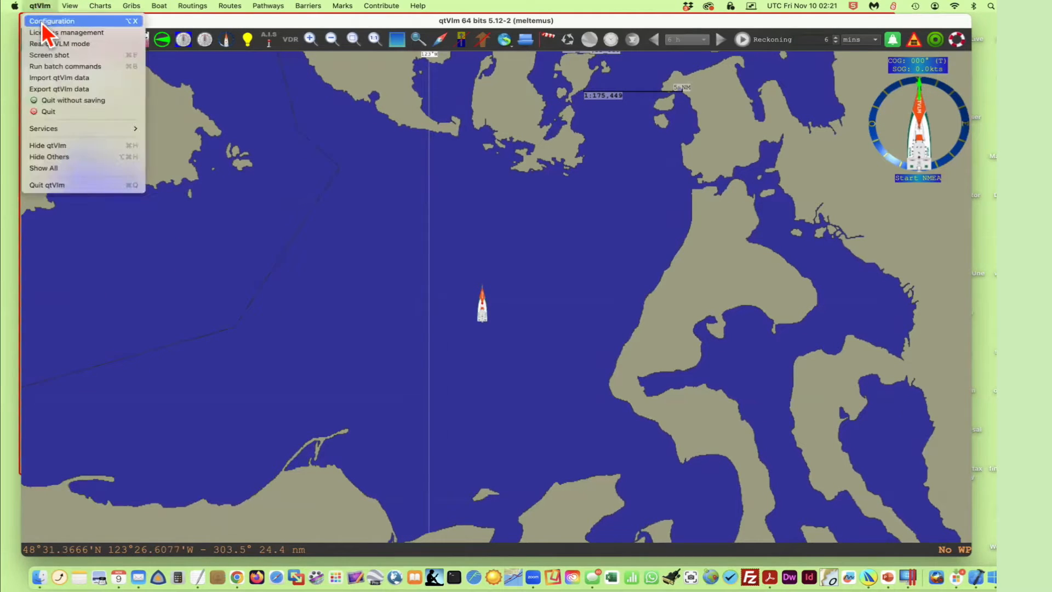
left_click(43, 22)
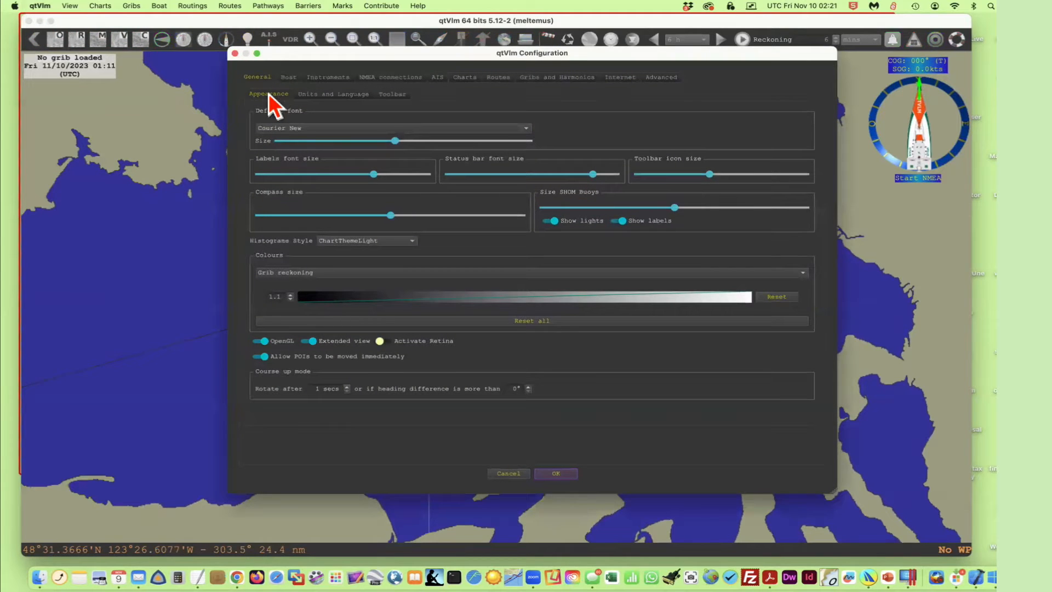
left_click(307, 93)
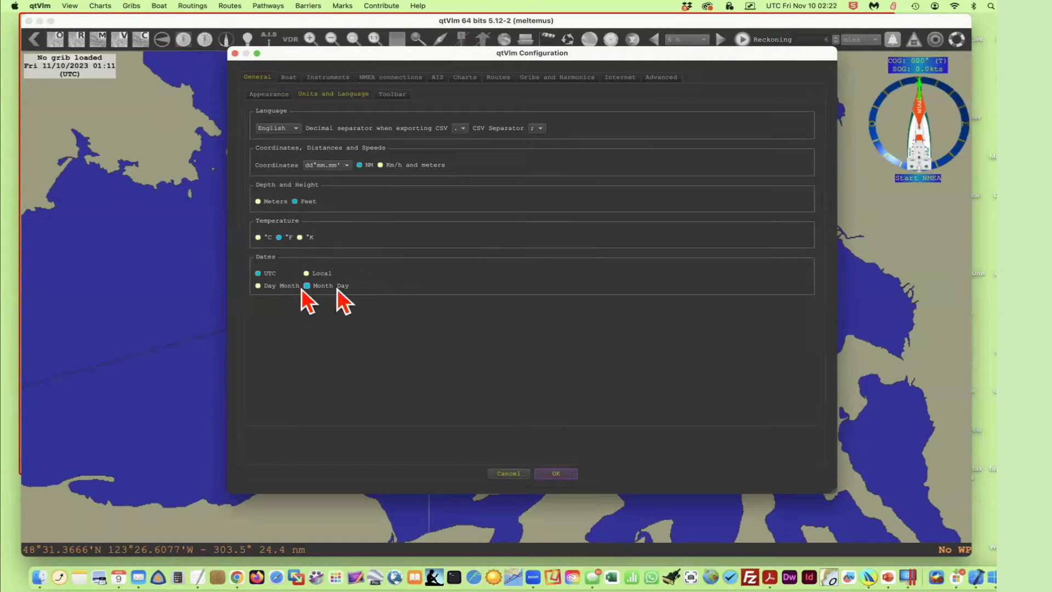
left_click(338, 166)
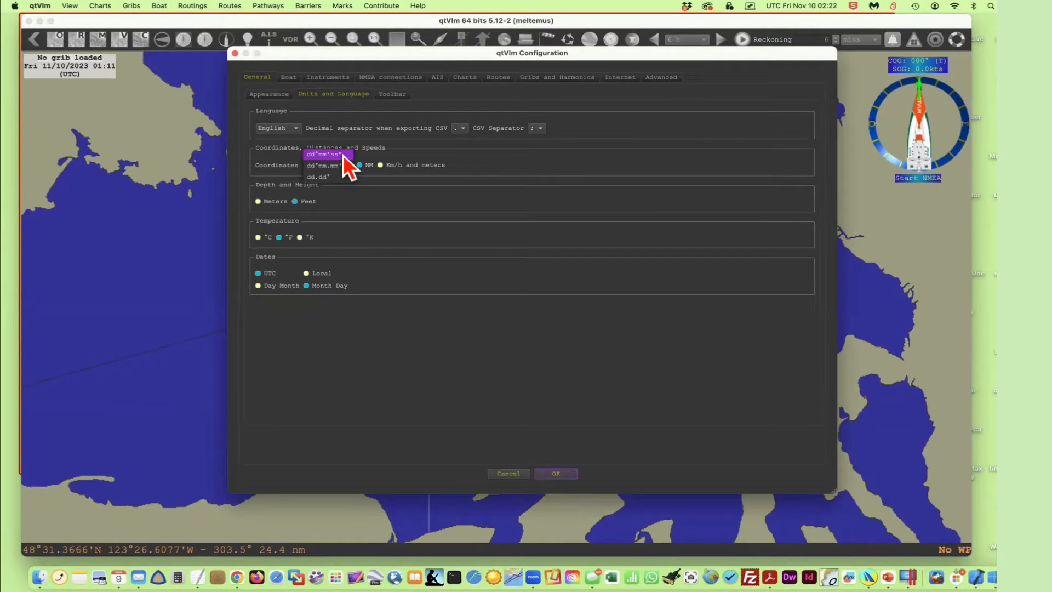
left_click(390, 192)
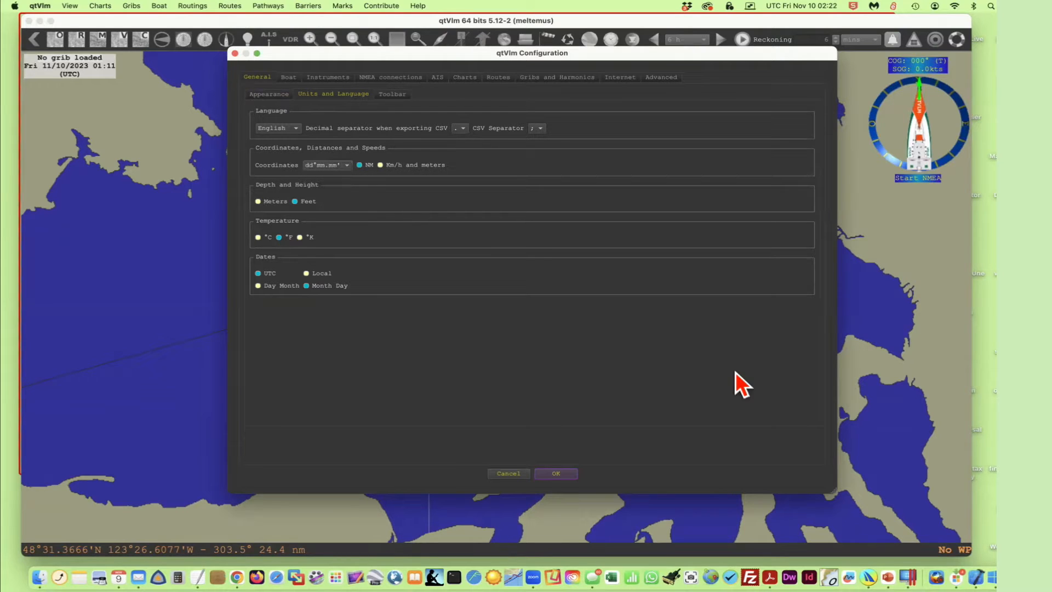
Set the coordinate format to decimal degrees, dd.dd°.
left_click(346, 166)
left_click(338, 166)
left_click(347, 166)
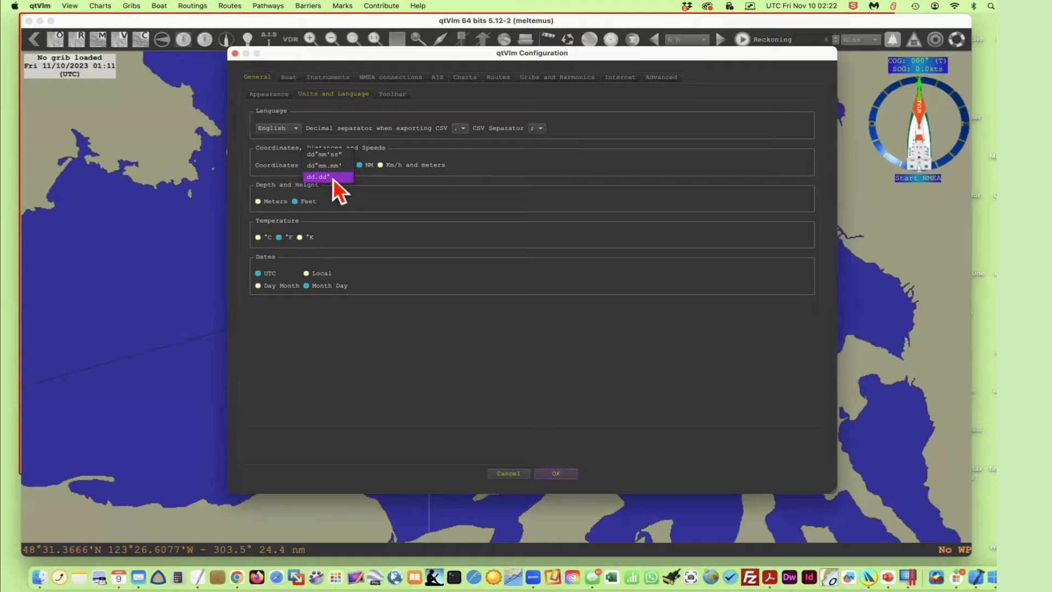
left_click(333, 177)
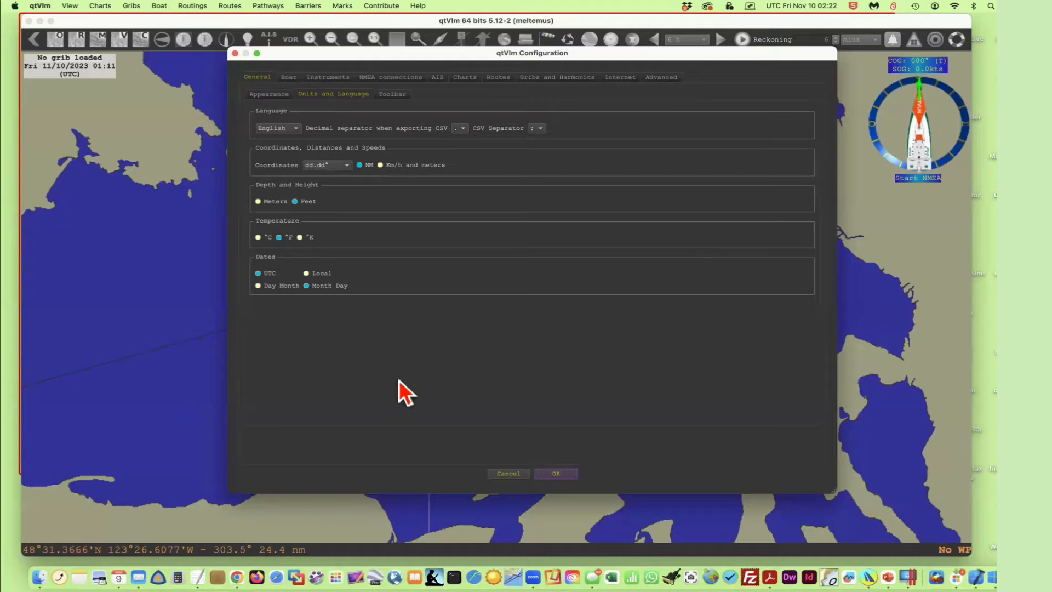
left_click(336, 166)
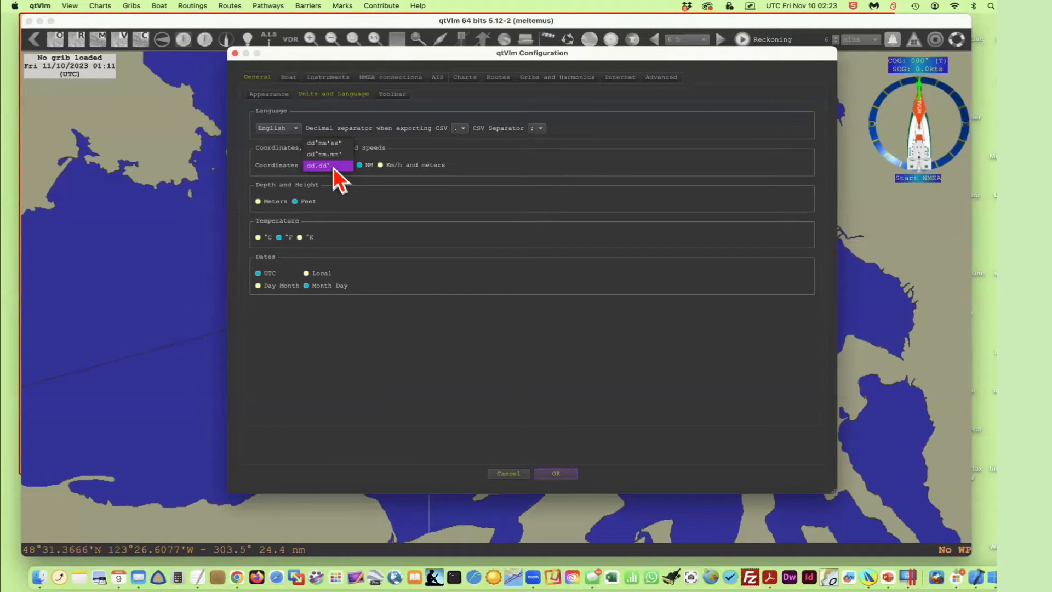
left_click(333, 167)
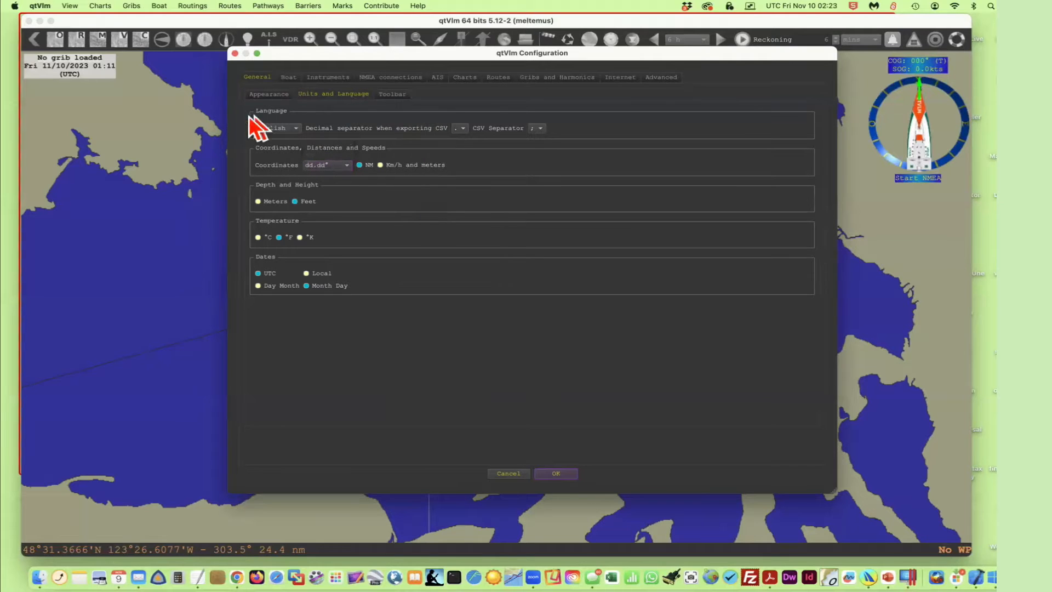
Show the Appearance settings and move the Configuration window slightly higher over the chart.
left_click(270, 94)
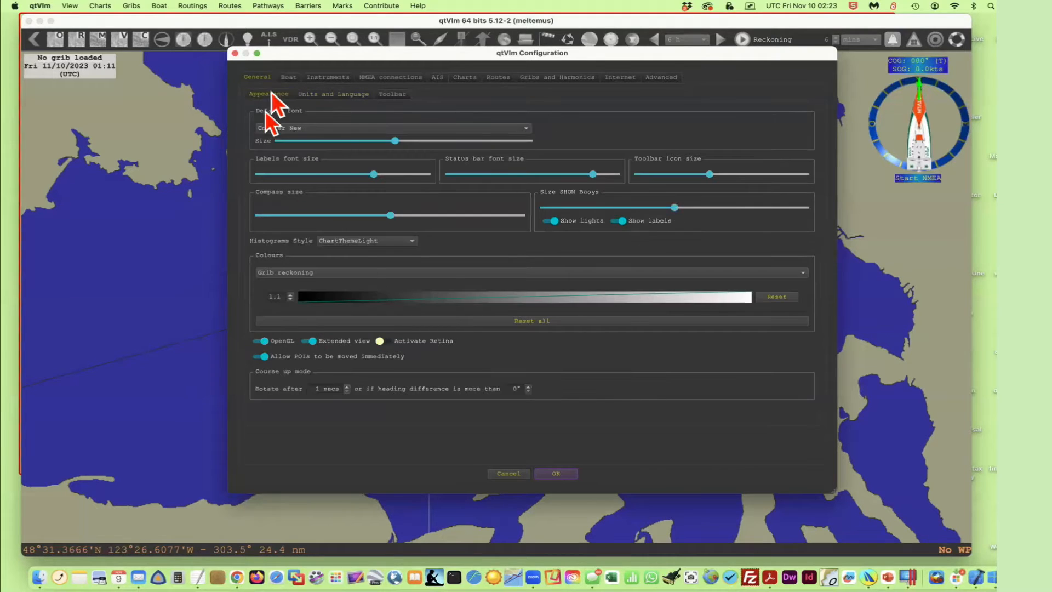
left_click_drag(711, 46, 714, 35)
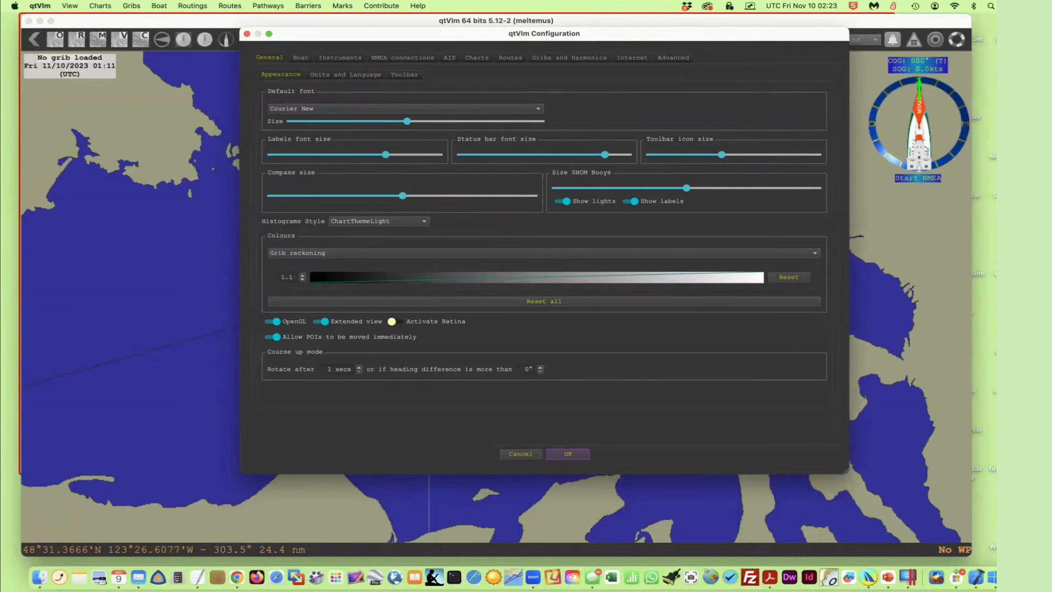
Switch to the Windows 10 virtual machine to view its qtVlm window, and return to qtVlm's Configuration window on the Mac.
key("super+Tab")
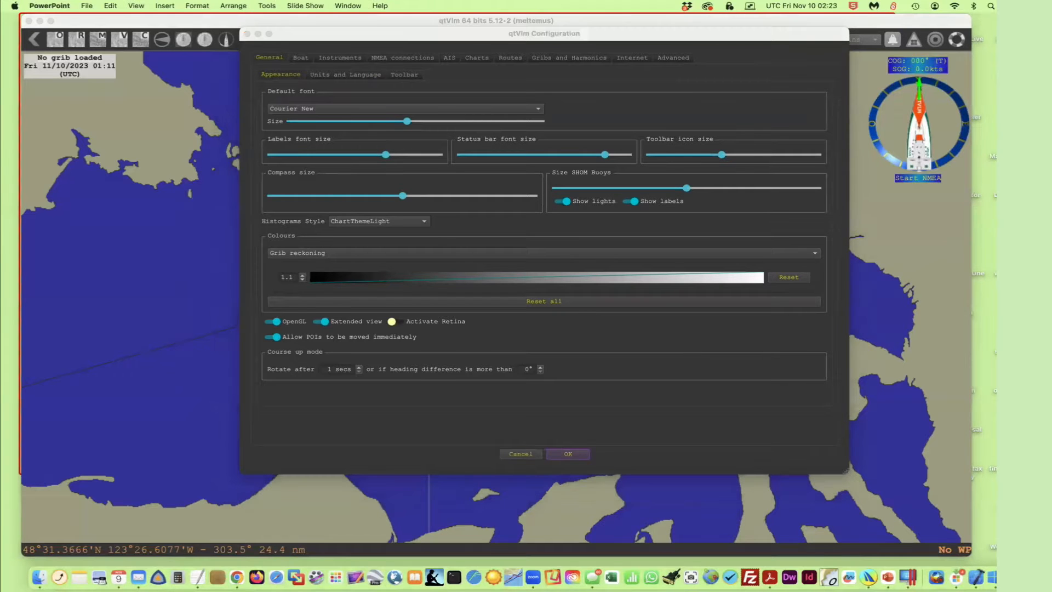
key("super+Tab")
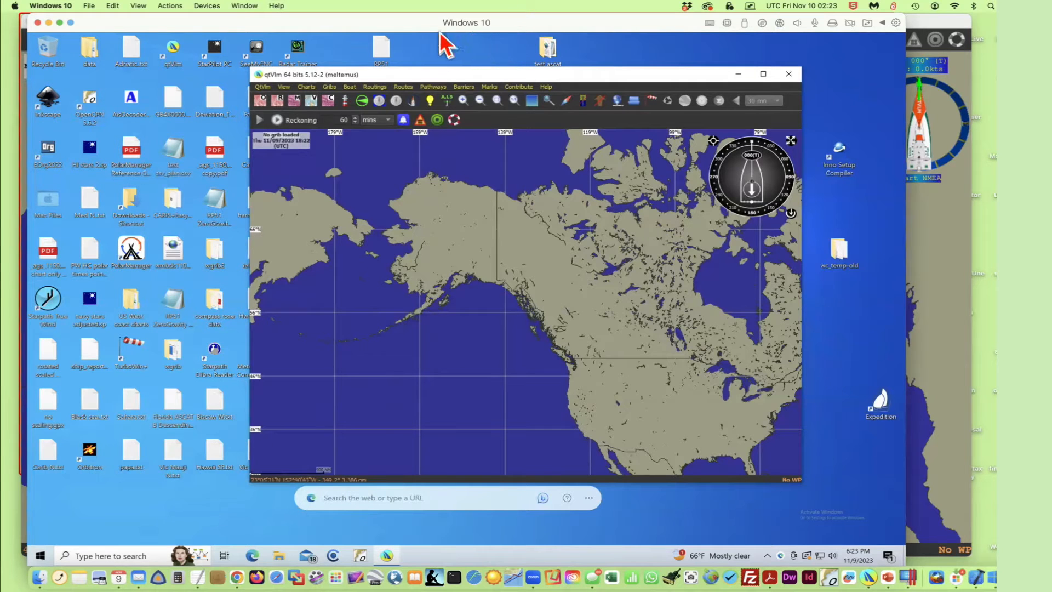
left_click(246, 6)
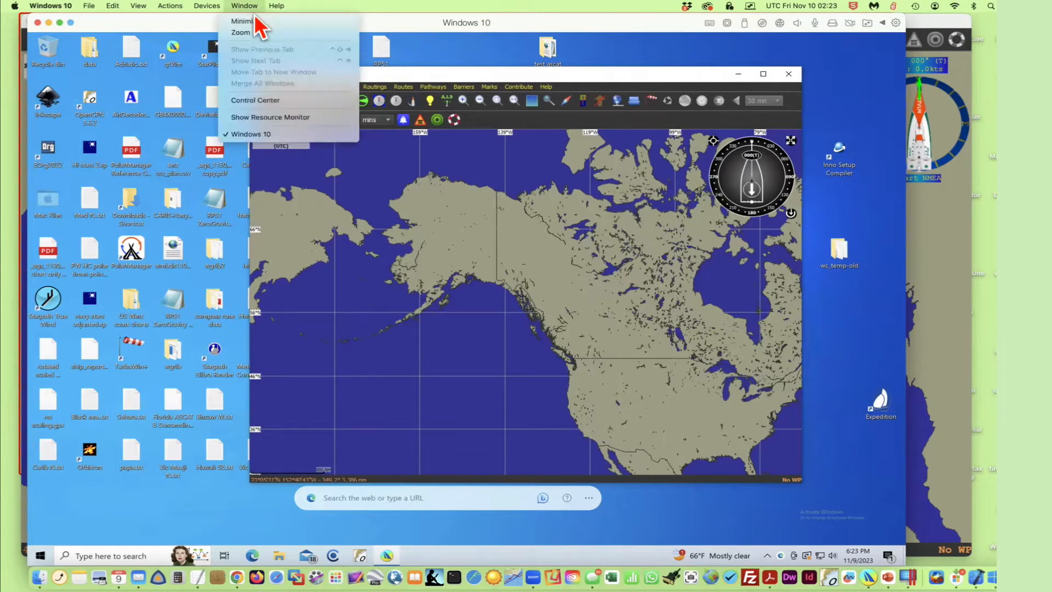
left_click(278, 10)
left_click_drag(281, 22, 996, 132)
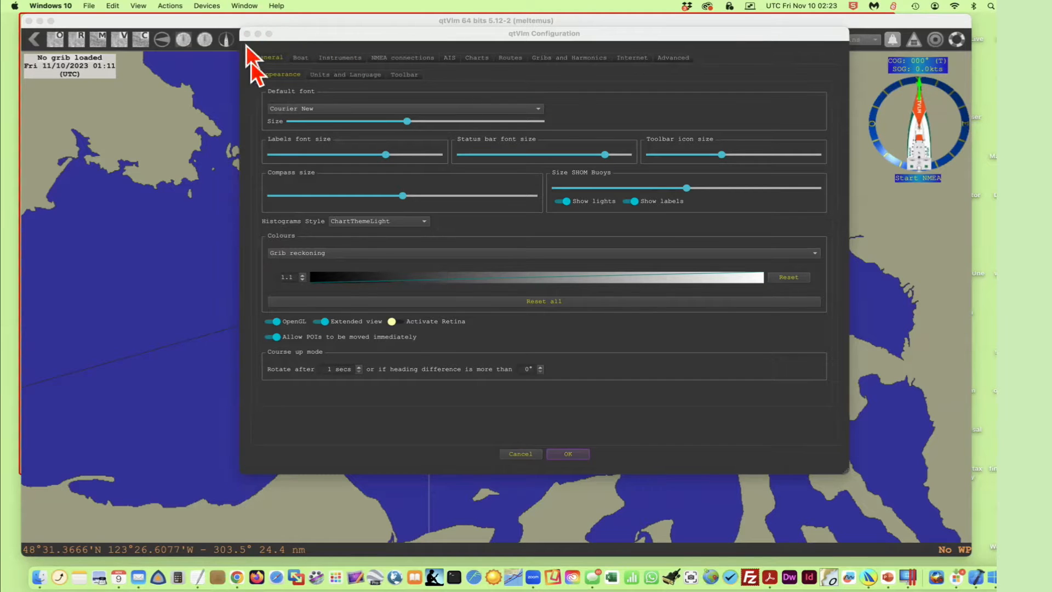
left_click(151, 188)
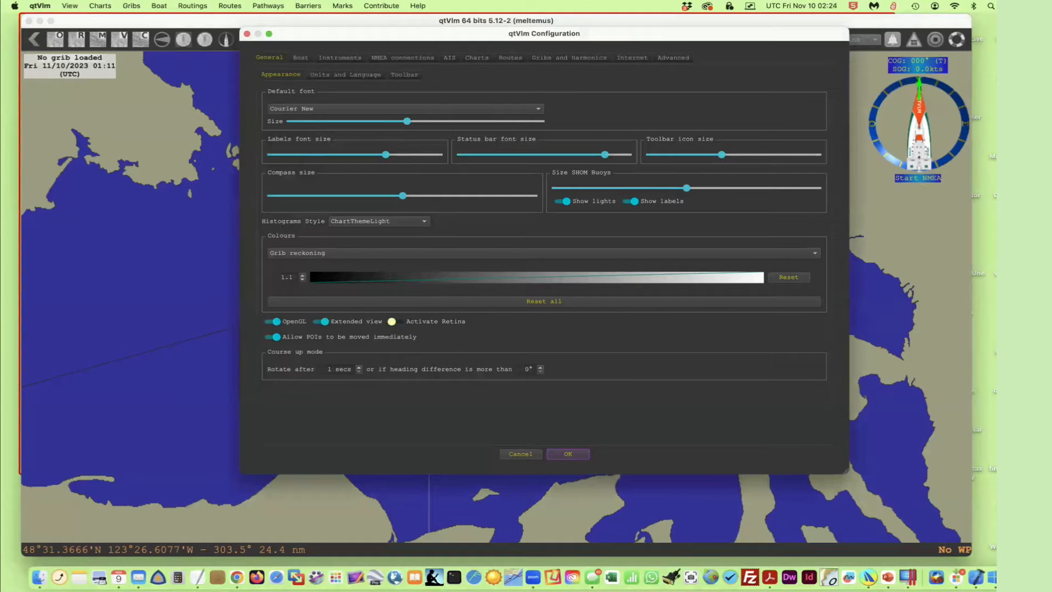
key("super+Tab")
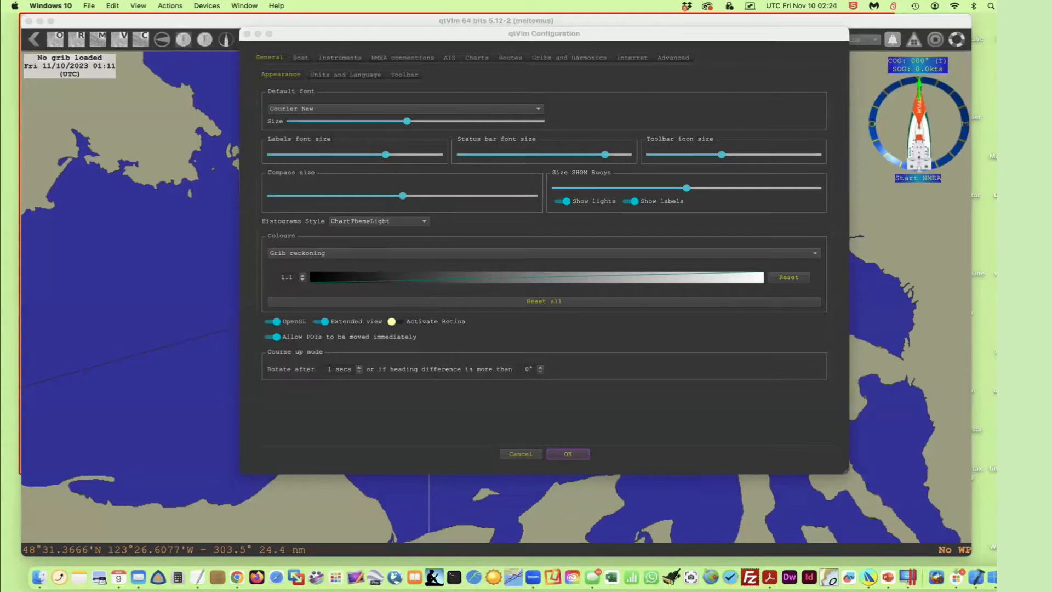
key("super+Tab")
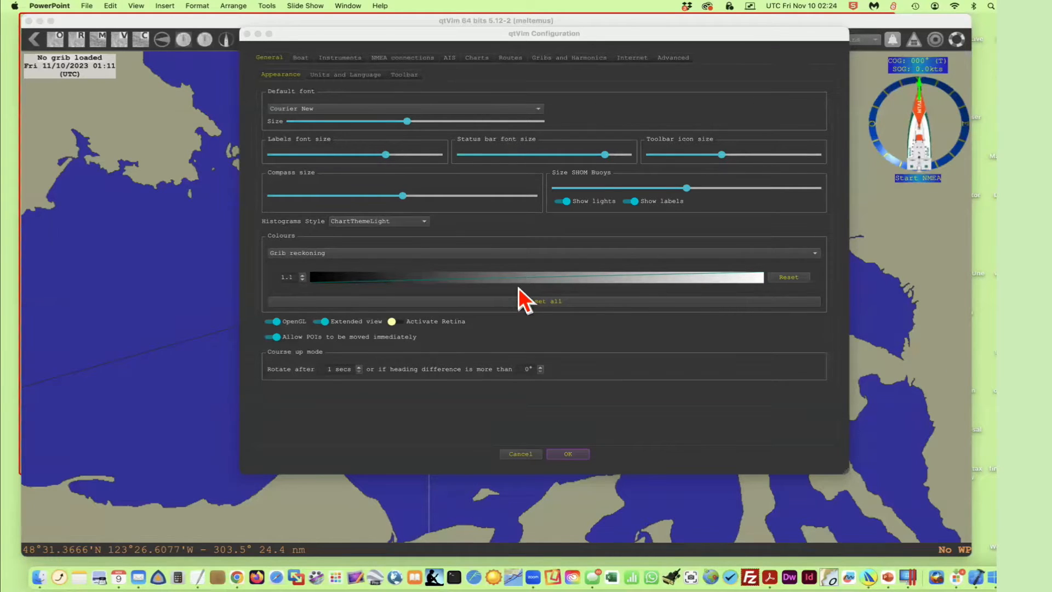
Close the Configuration window and measure from open water northeast of the boat toward the eastern shore with the Ruler tool.
left_click(247, 34)
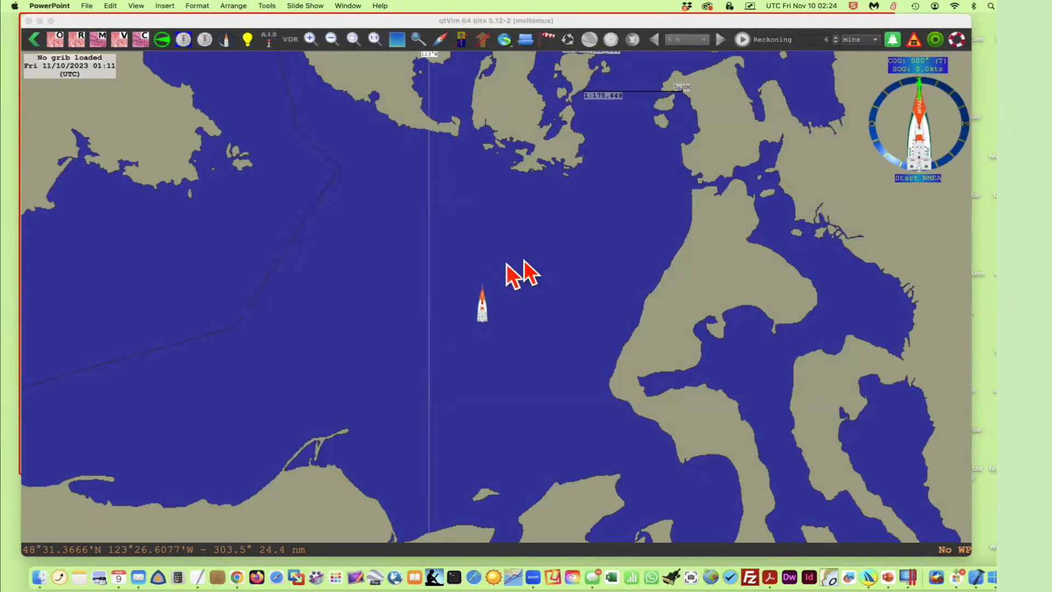
right_click(518, 238)
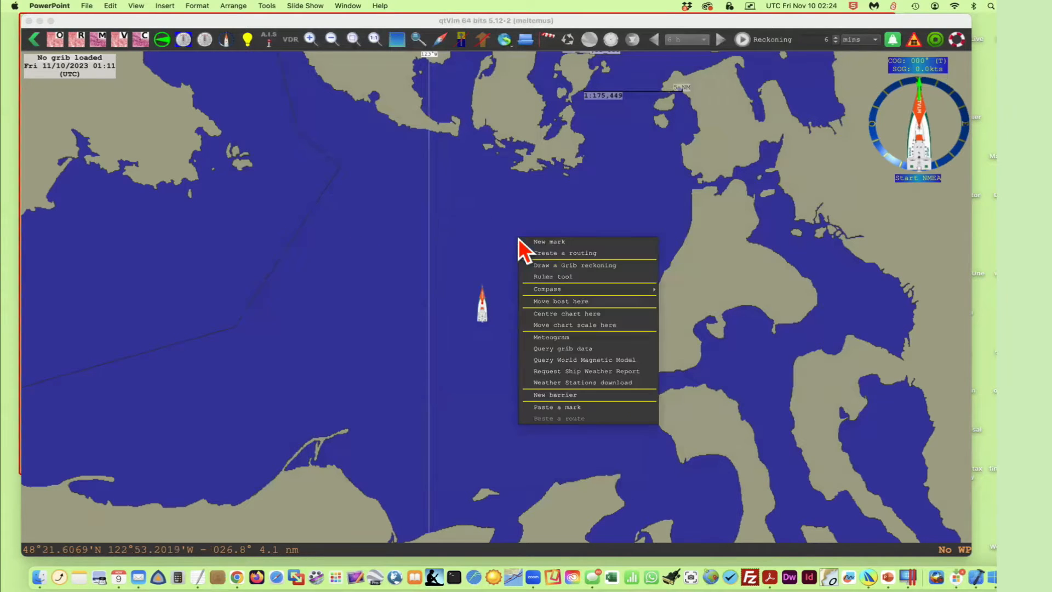
left_click(548, 277)
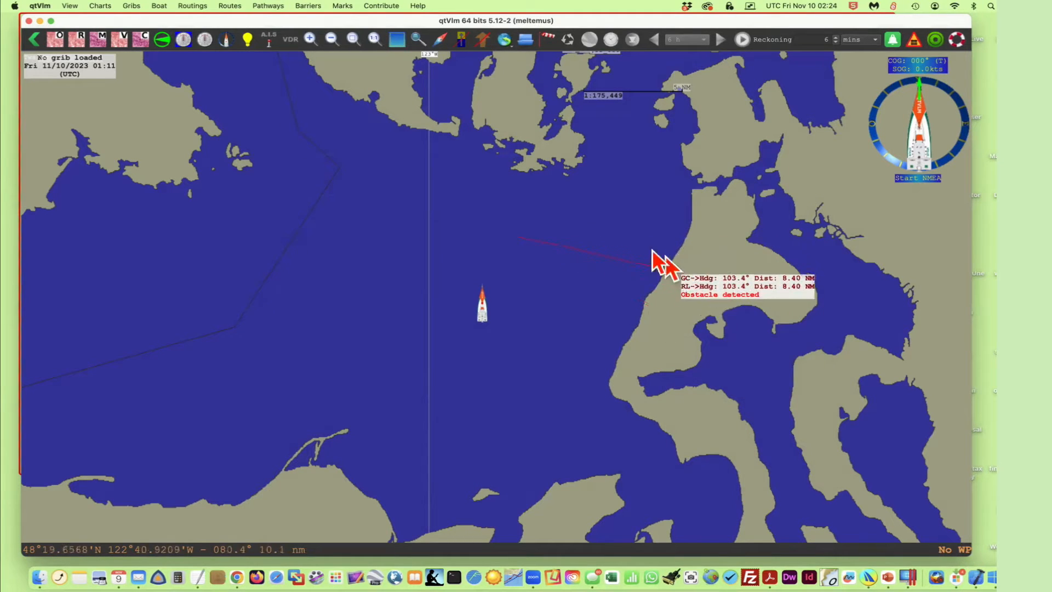
left_click(603, 216)
Measure a multi-leg path around the small island off the southern shore with the Ruler tool, and clear the ruler.
mouse_move(543, 389)
left_mouse_down()
mouse_move(539, 288)
mouse_move(567, 223)
left_mouse_up()
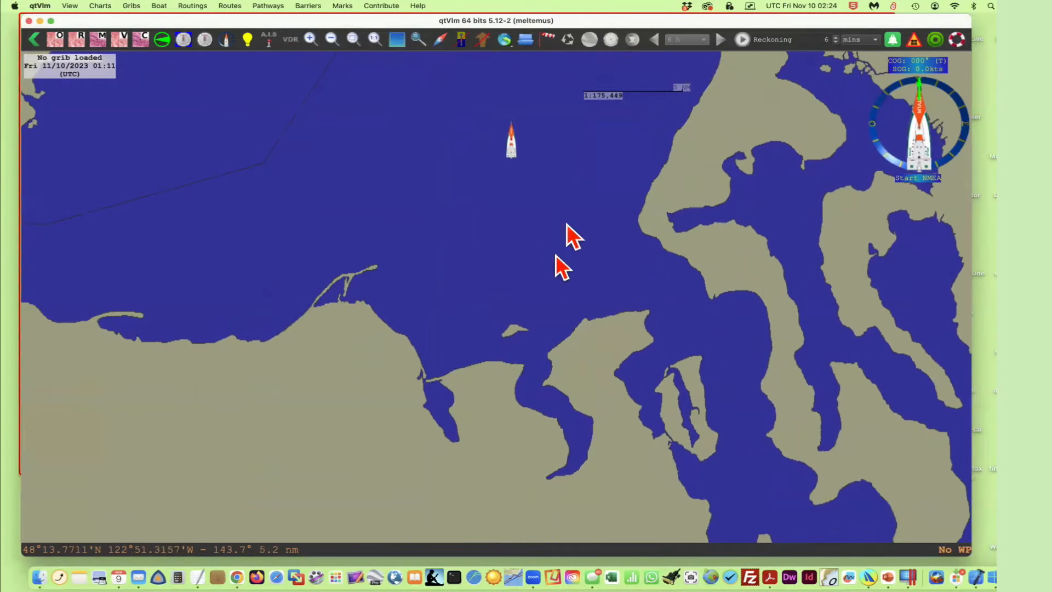
right_click(506, 298)
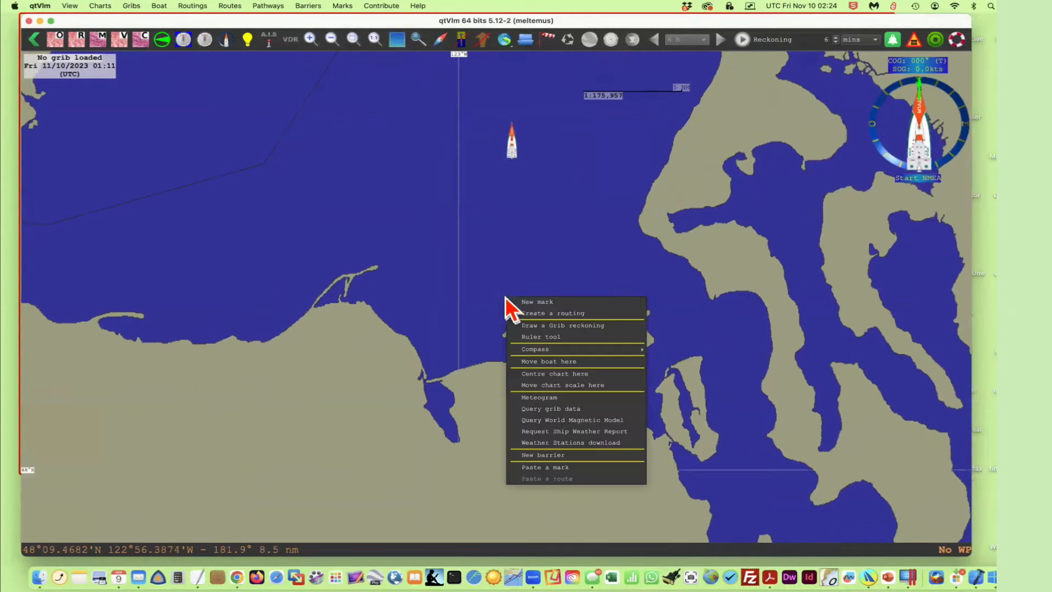
left_click(568, 336)
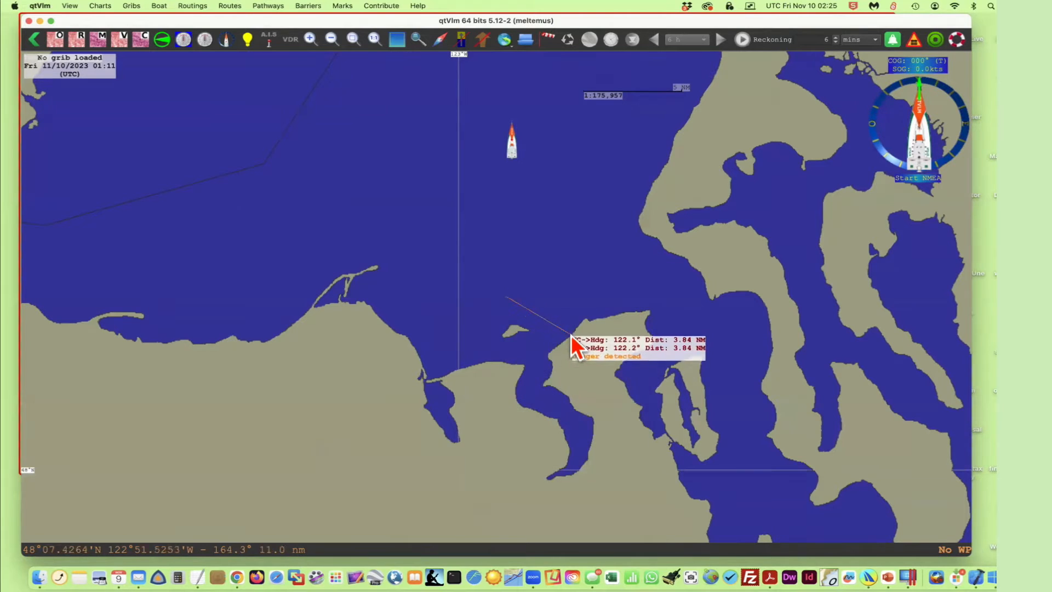
left_click(541, 330)
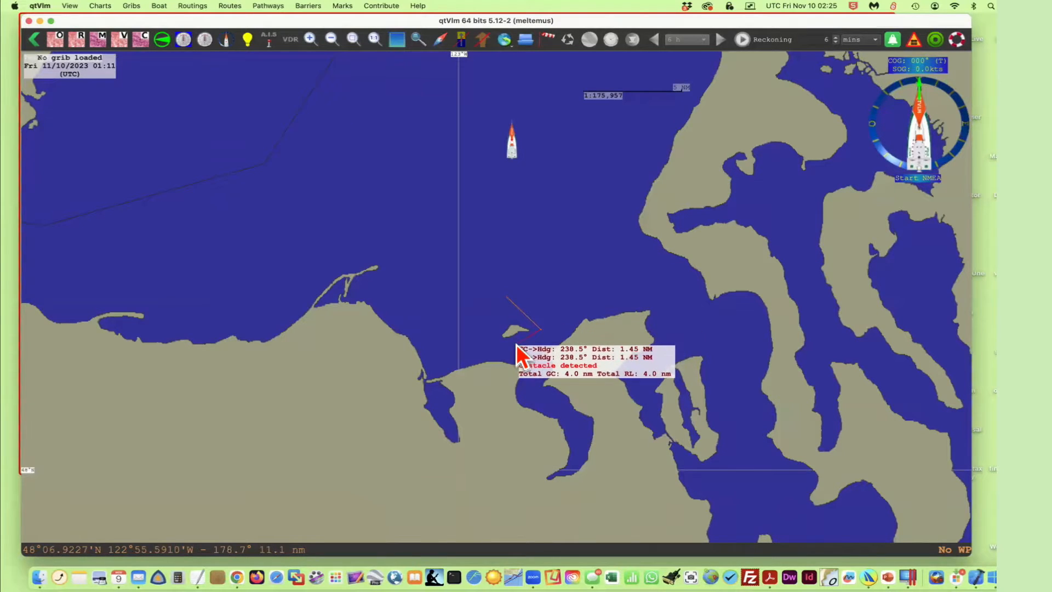
left_click(517, 344)
left_click(470, 341)
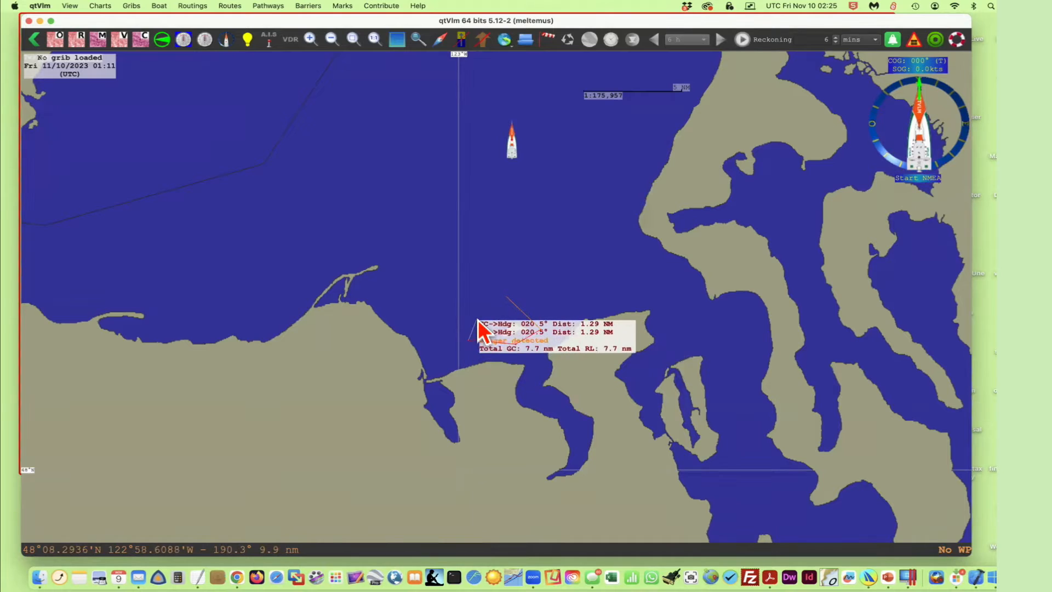
left_click(486, 291)
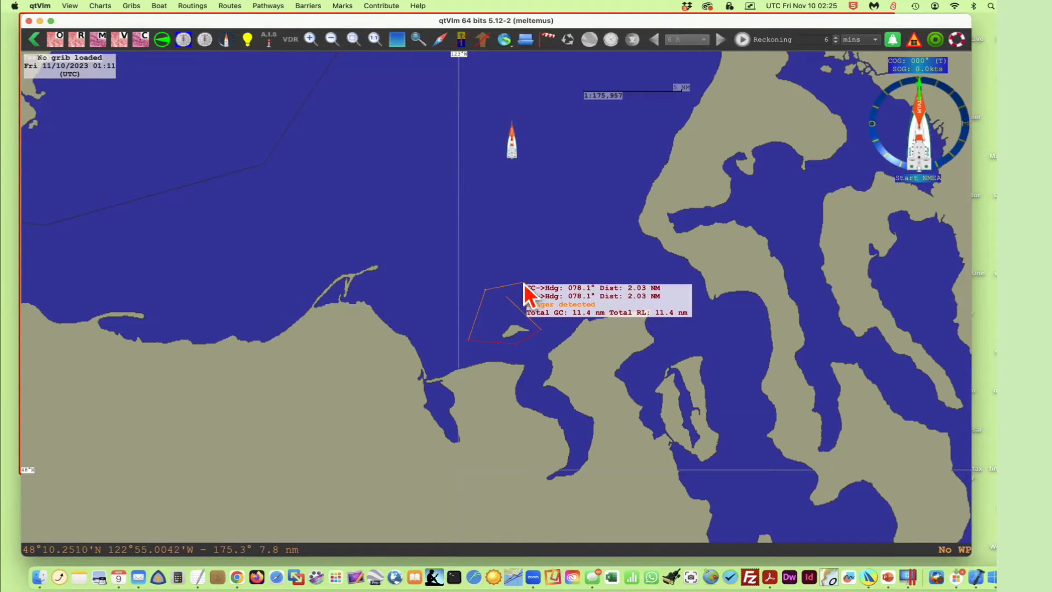
key("Escape")
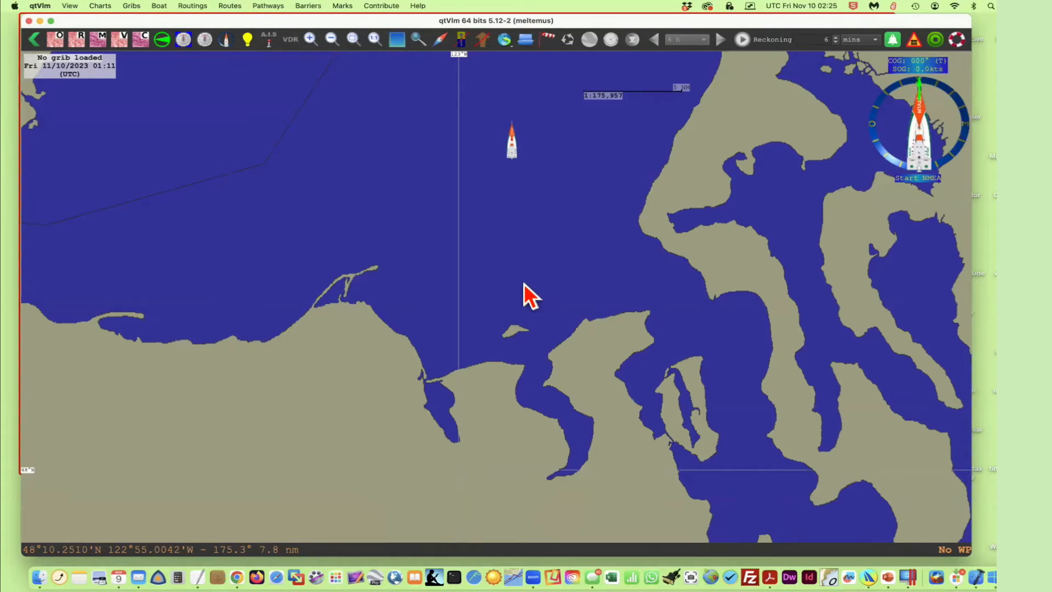
right_click(504, 227)
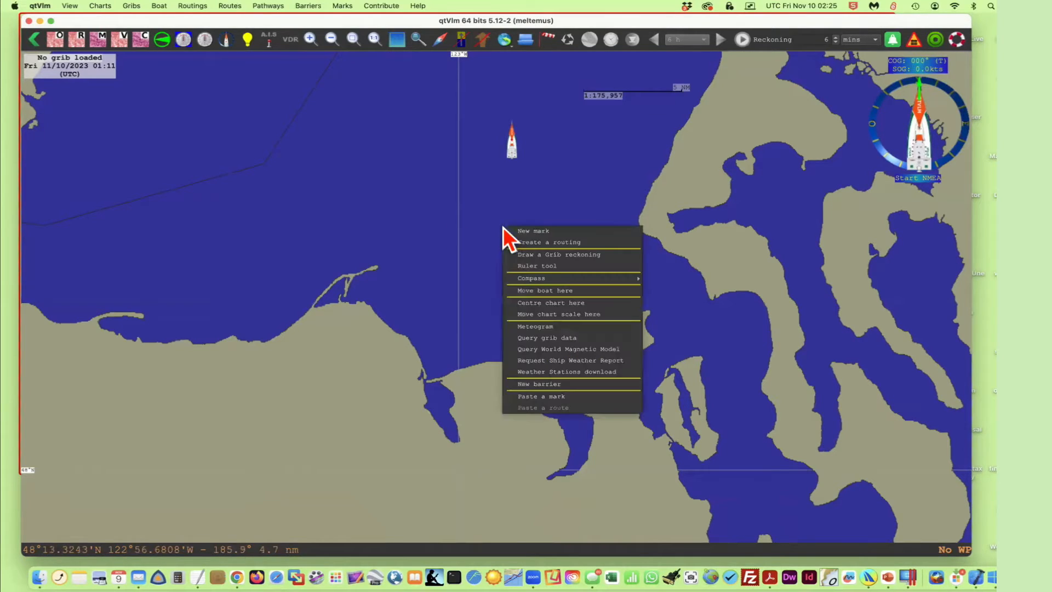
left_click(531, 199)
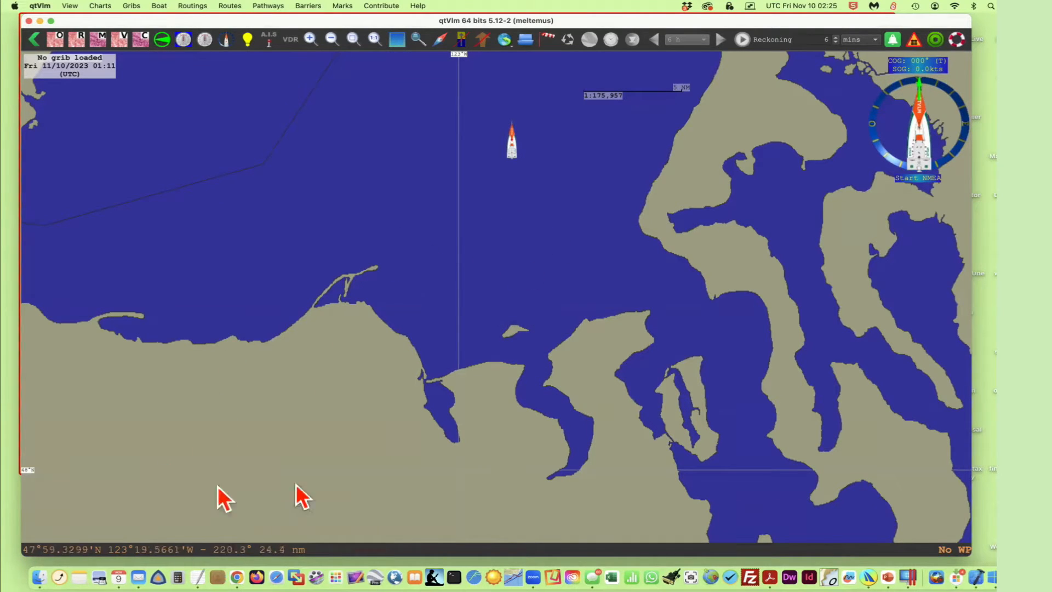
left_click_drag(590, 193, 643, 227)
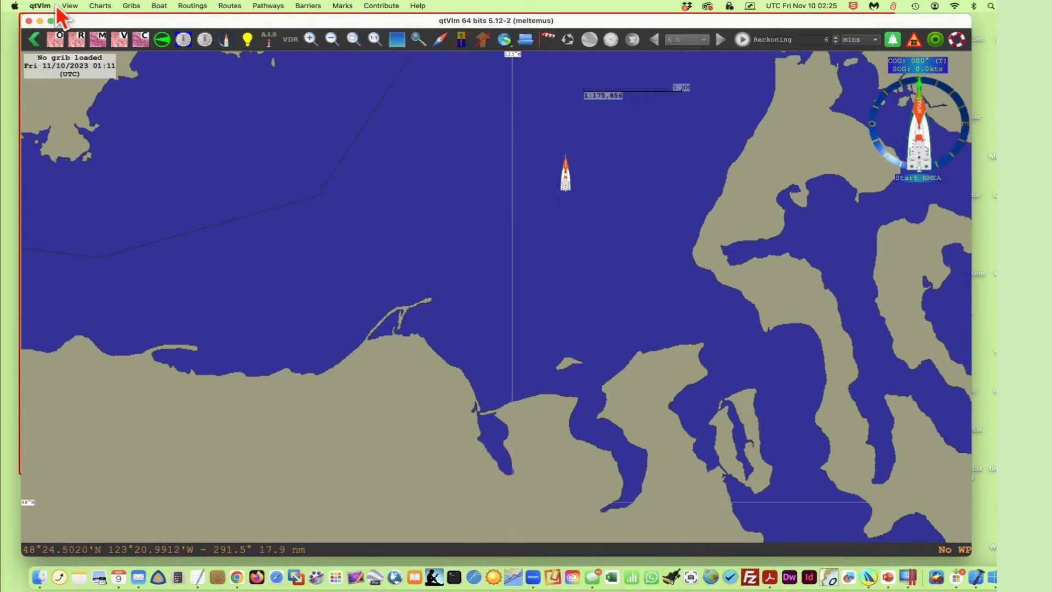
Change the boat's microboard style to Tactics Microboard in the Configuration's Boat settings and apply it.
left_click(42, 5)
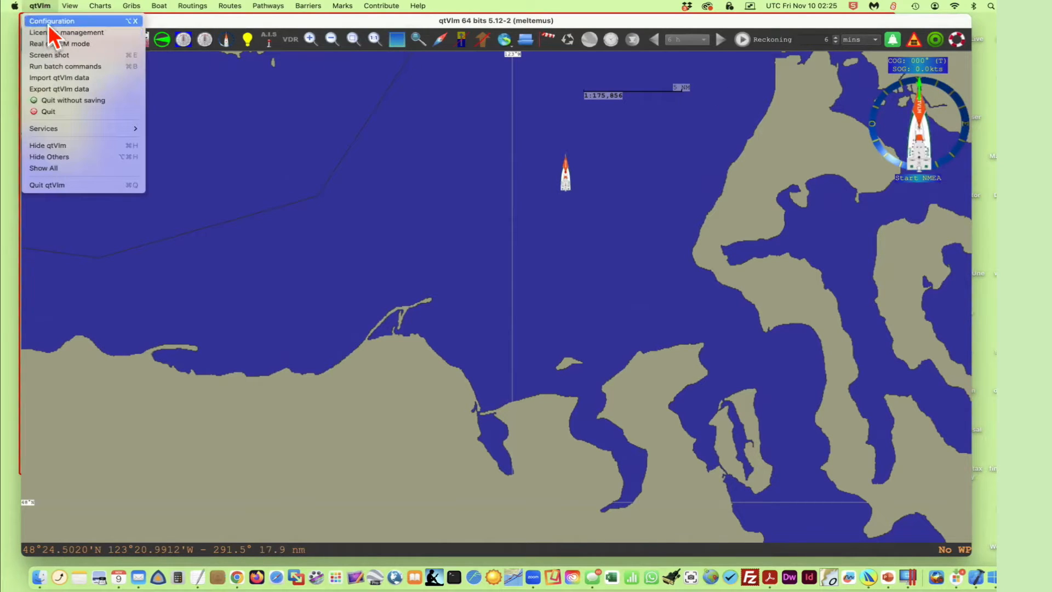
left_click(48, 22)
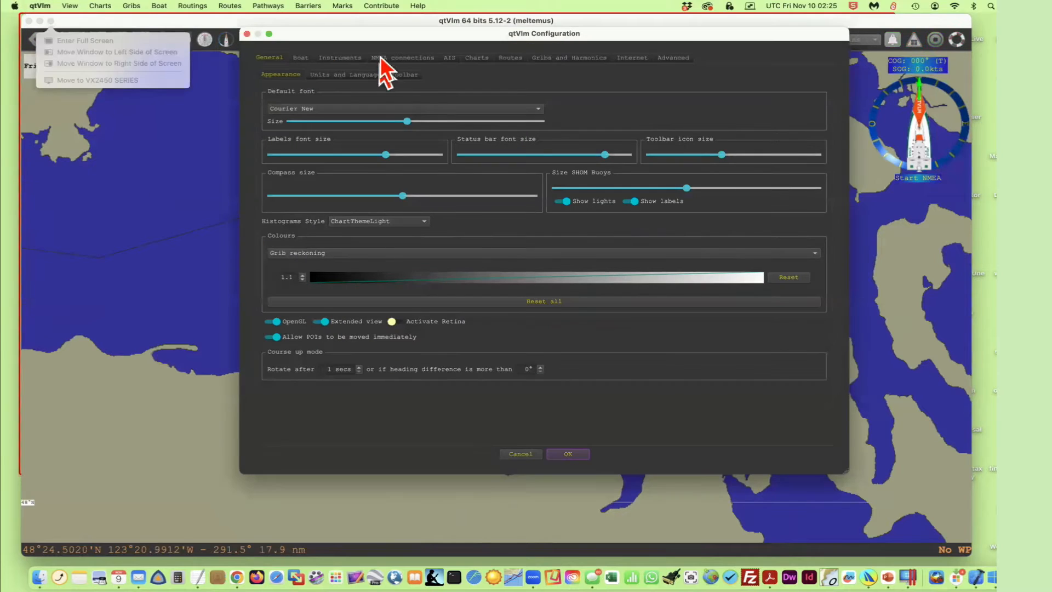
left_click(298, 56)
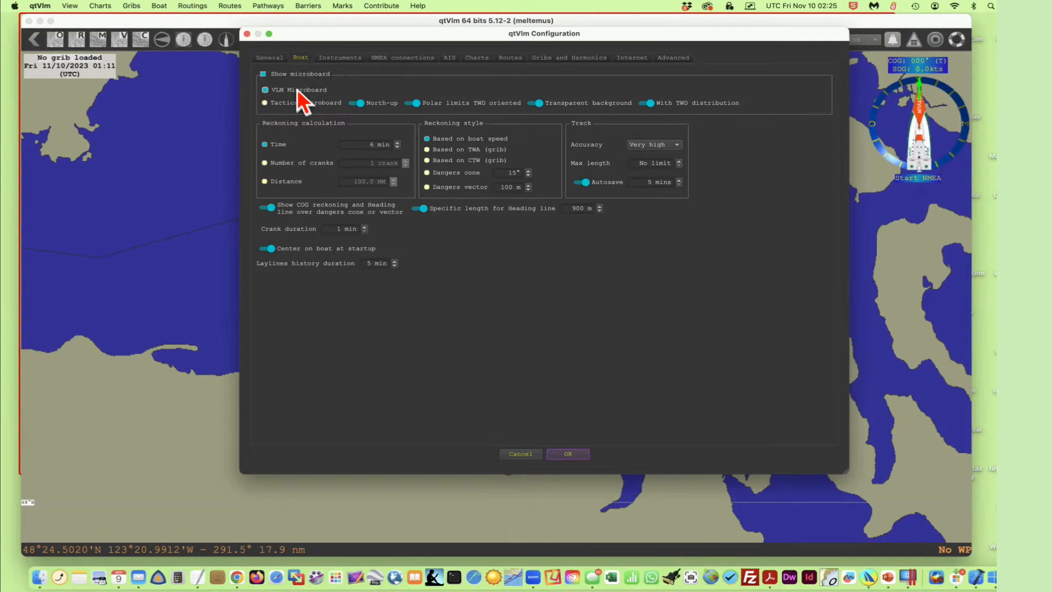
left_click(266, 103)
left_click(578, 456)
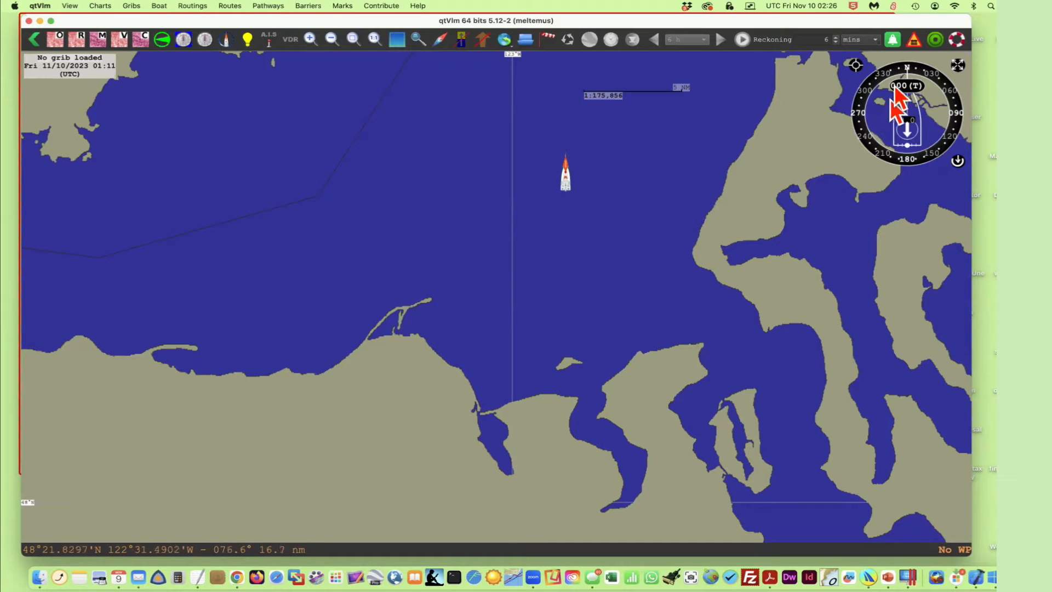
Set the boat's microboard style back to VLM Microboard in the Configuration and apply it.
left_click(69, 6)
mouse_move(41, 6)
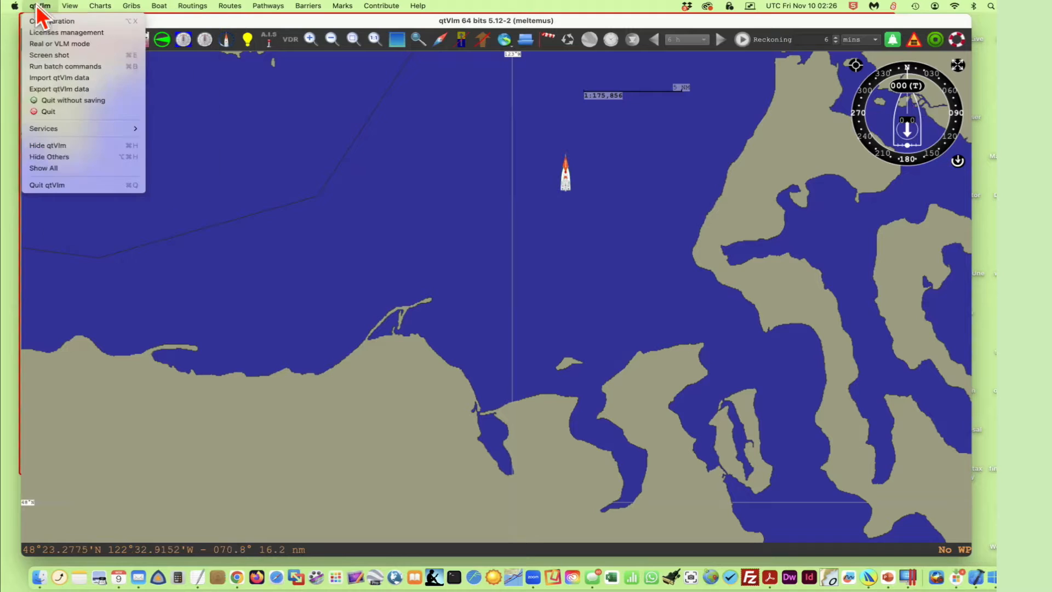
left_click(48, 24)
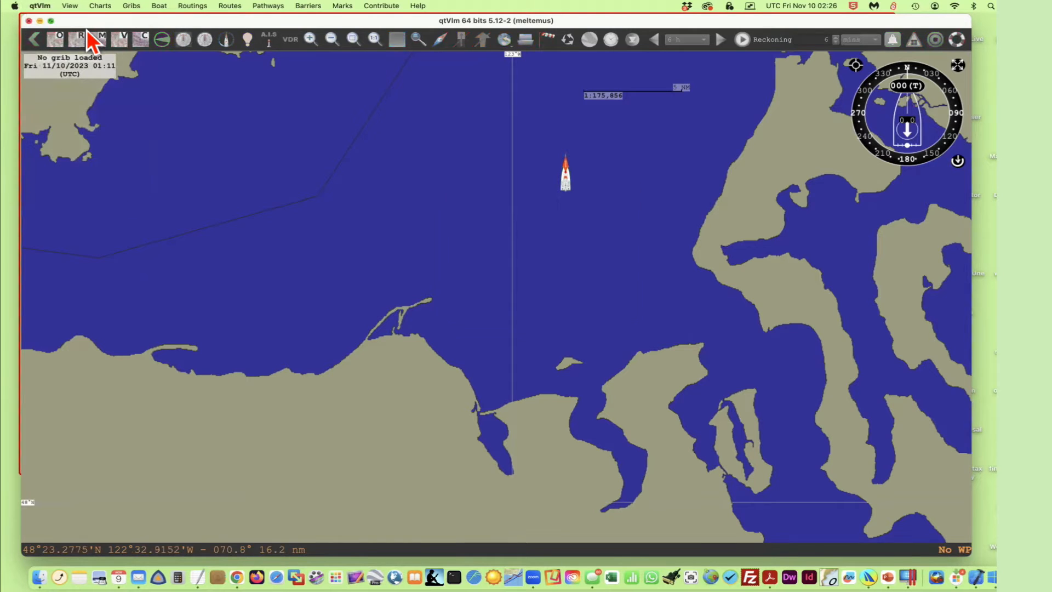
left_click(302, 59)
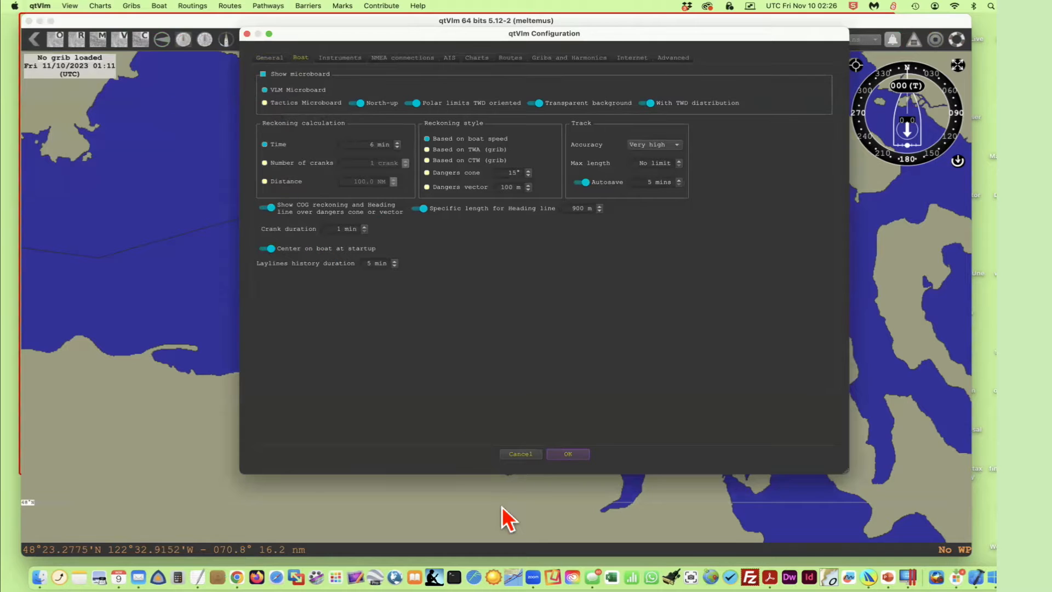
left_click(569, 454)
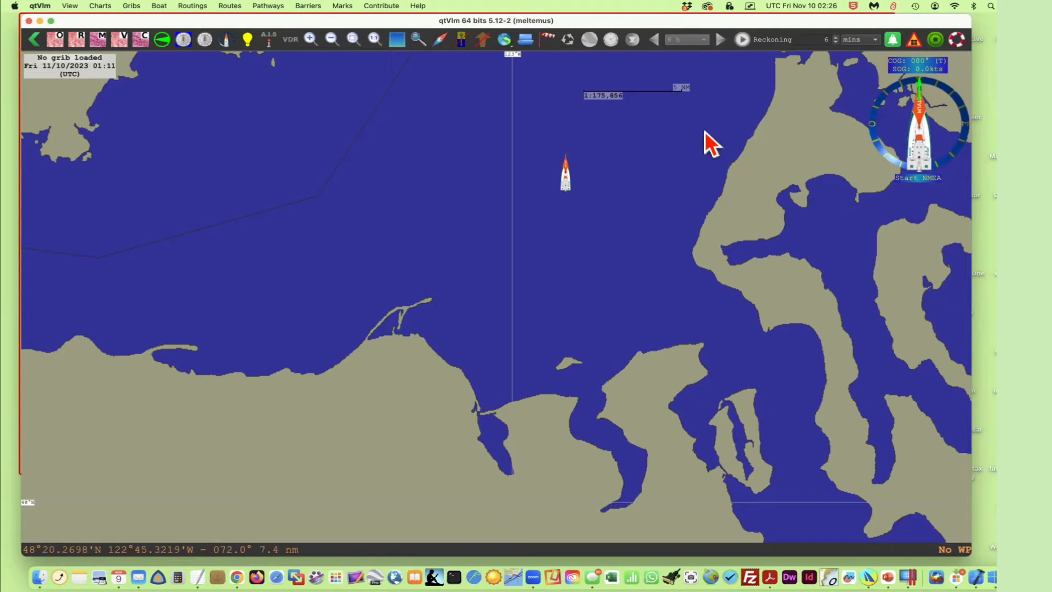
Show the boat information panel through the microboard compass, view its Position section, and hide it.
left_click(902, 139)
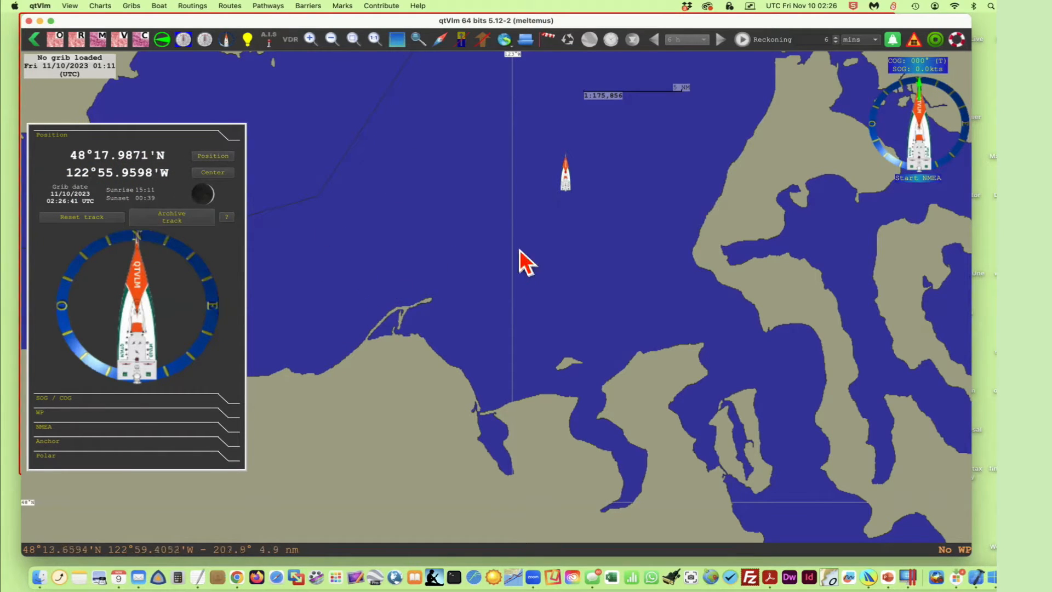
left_click(925, 158)
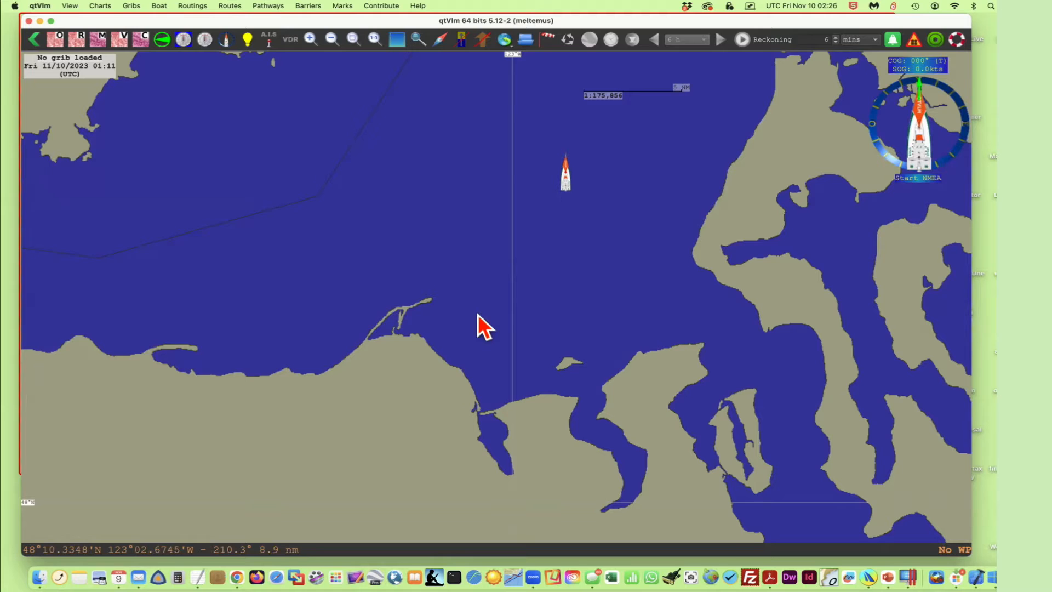
Create a mark named wwweww in the strait south of the upper-left peninsula, with three distance circles spaced 1 NM apart.
left_click_drag(495, 307, 605, 398)
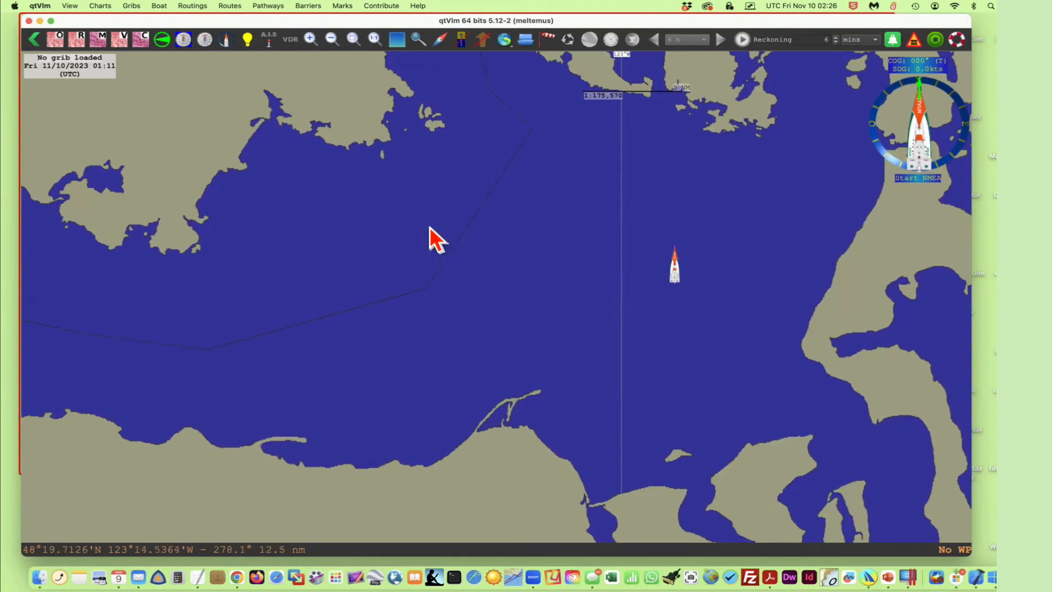
right_click(338, 209)
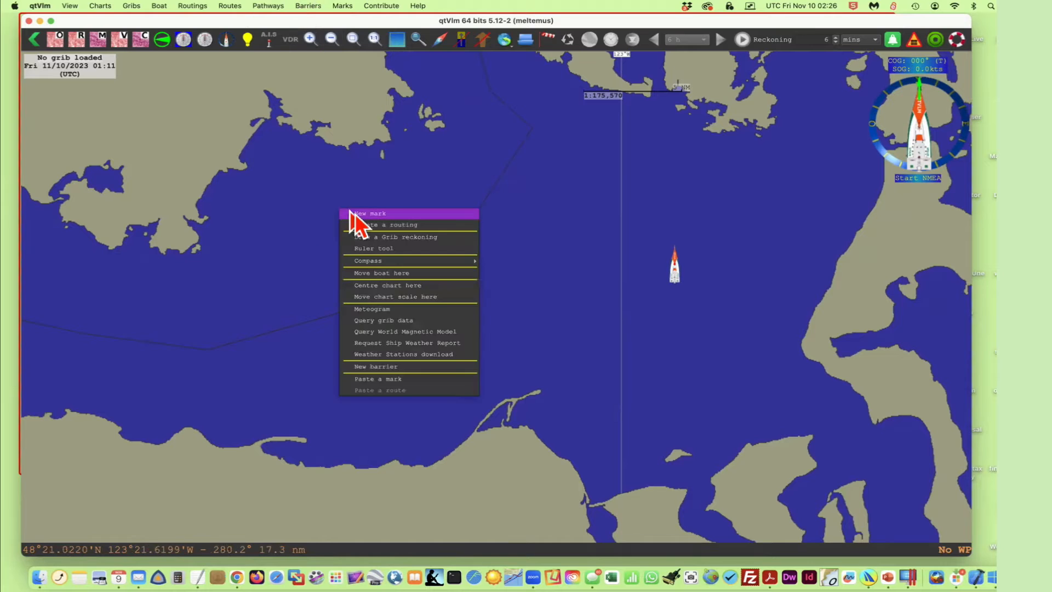
left_click(355, 214)
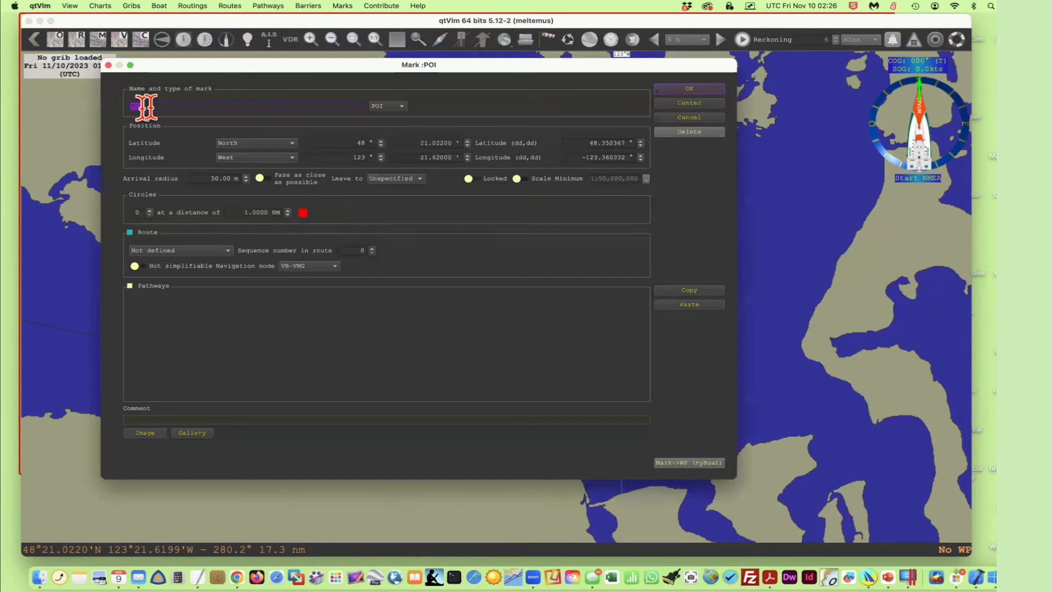
type("wwweww")
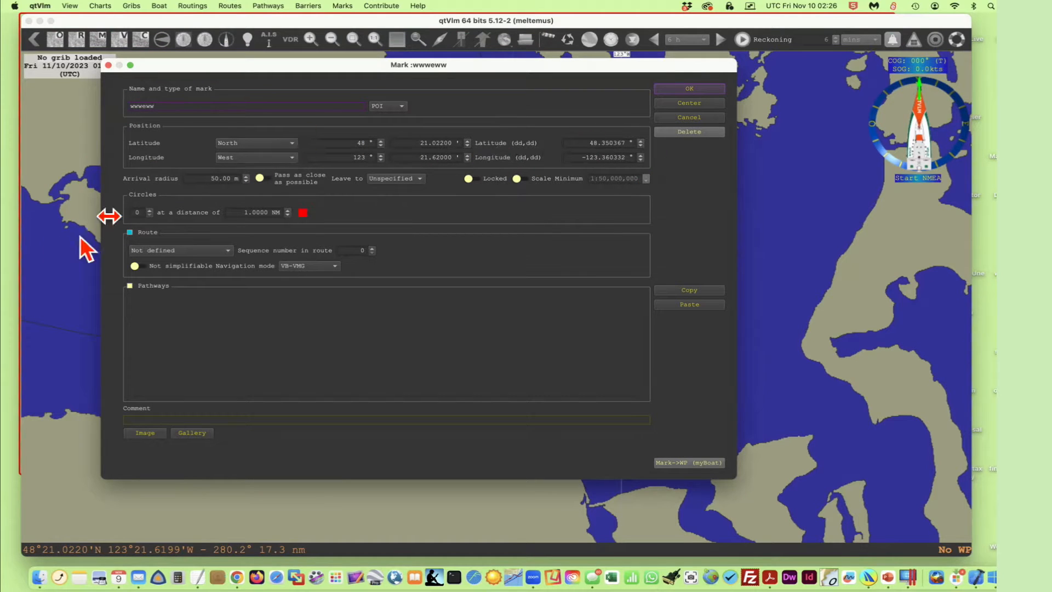
left_click(149, 210)
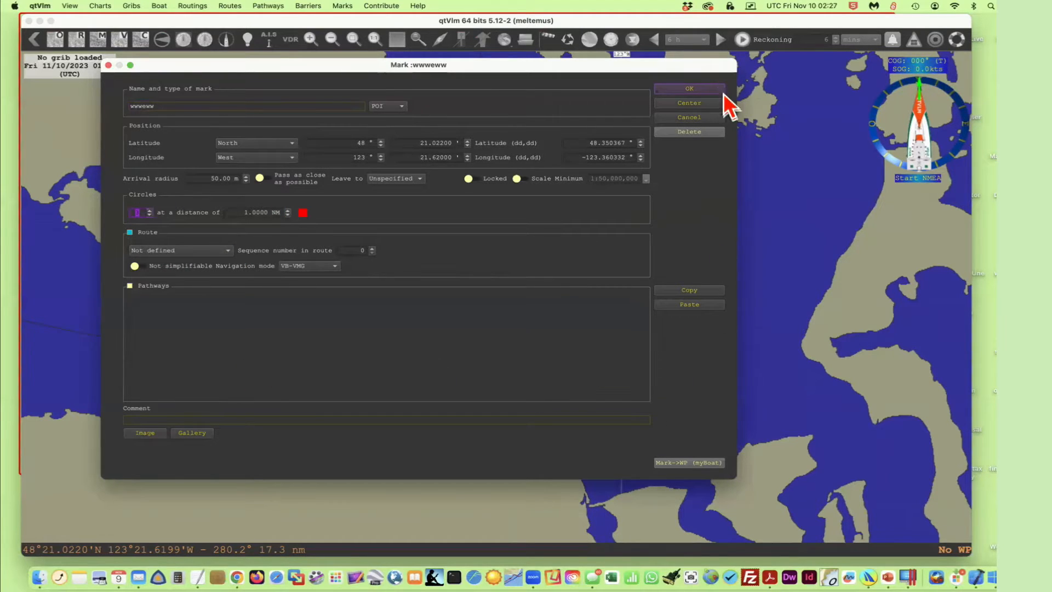
left_click(692, 89)
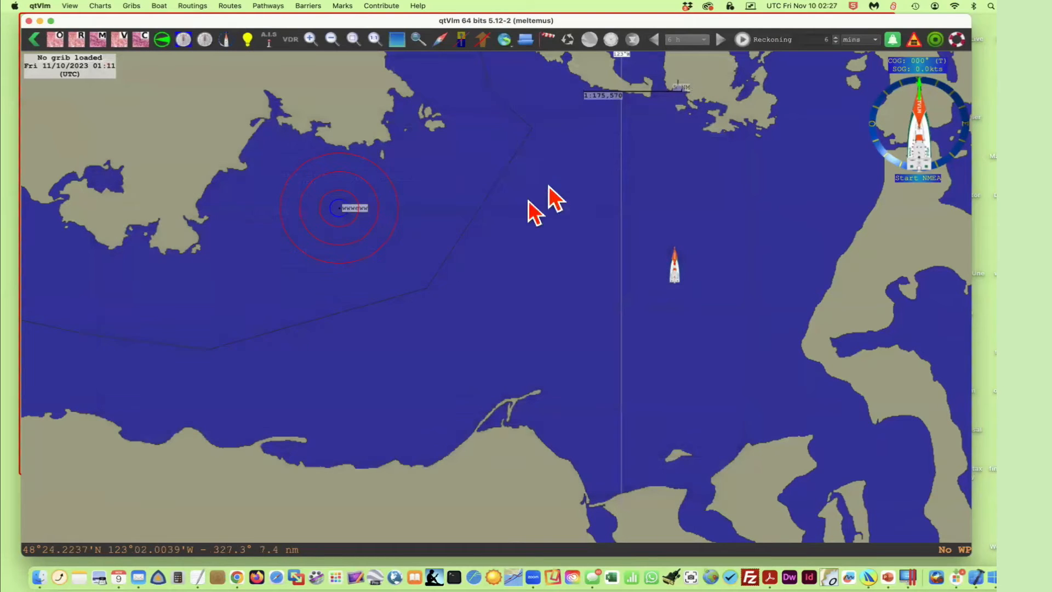
Create a second mark named wweweww between the circled mark and the boat, and move it slightly farther north.
right_click(526, 236)
left_click(546, 241)
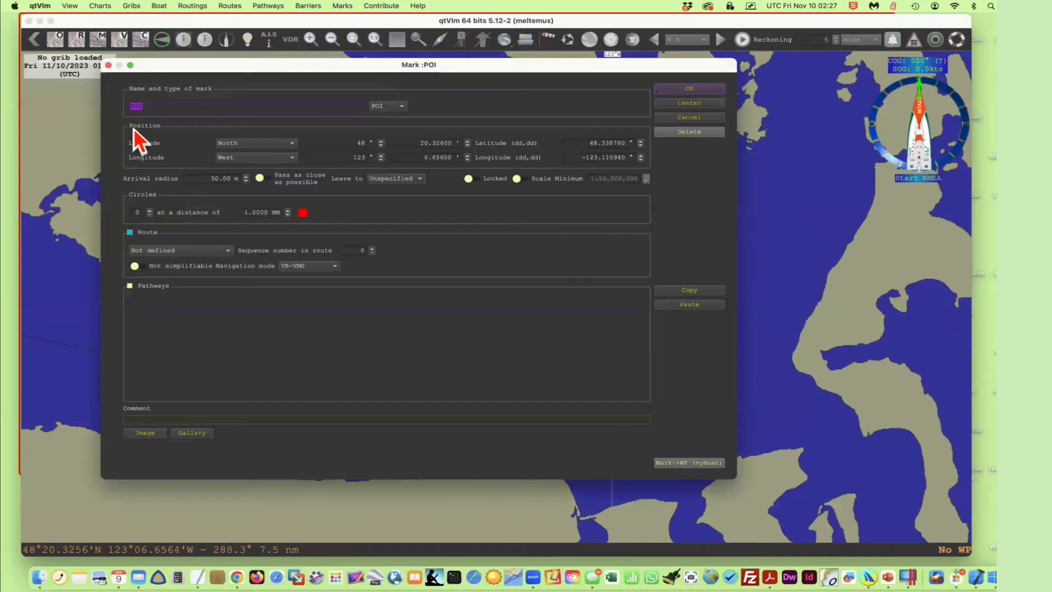
type("wweweww")
left_click(689, 89)
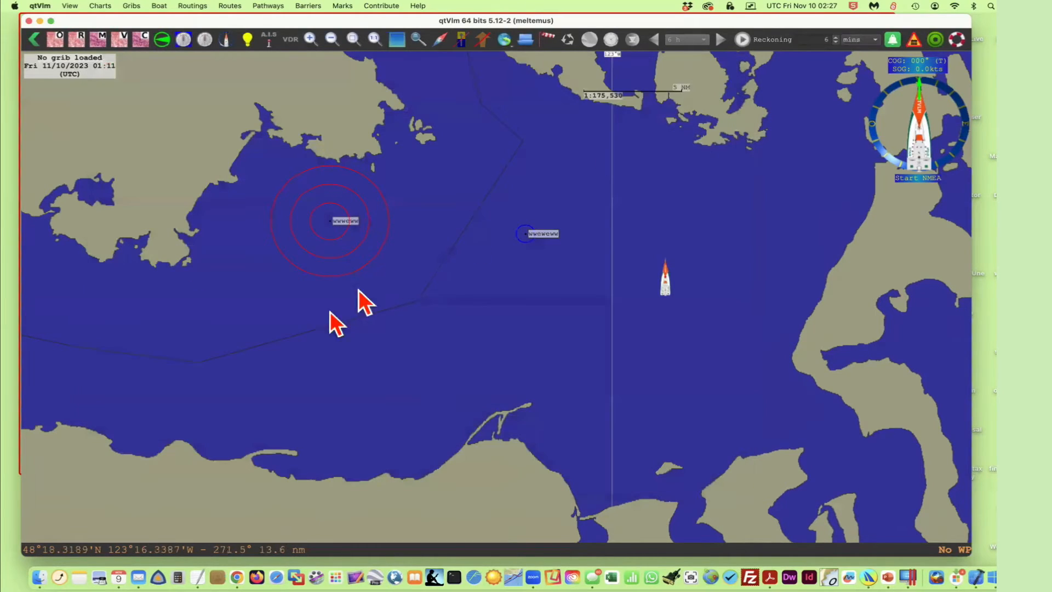
left_click_drag(550, 232, 532, 204)
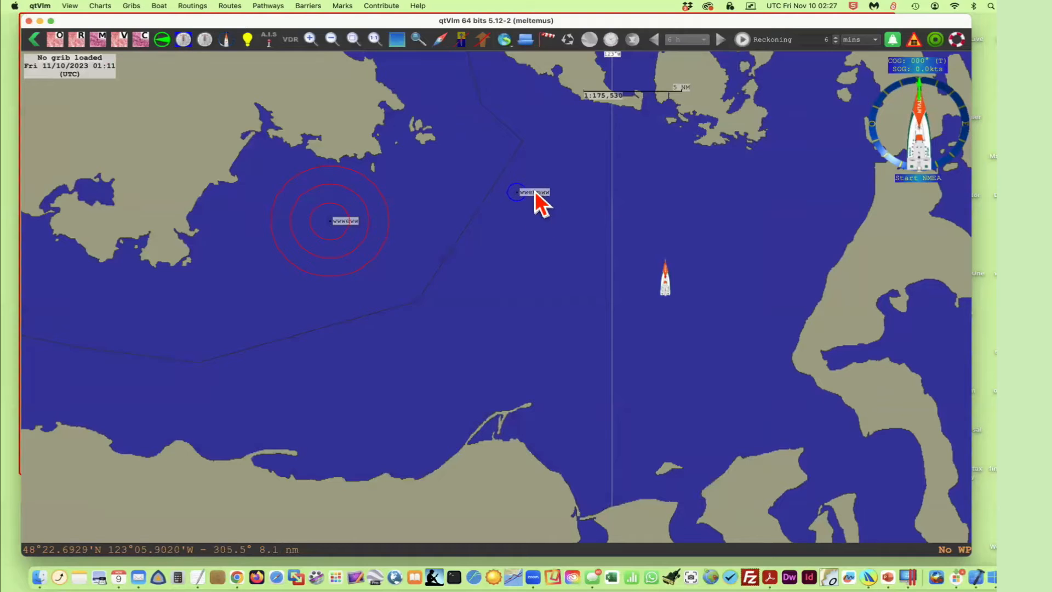
Add a third mark with the default name POI southwest of the wweweww mark.
right_click(486, 279)
left_click(509, 284)
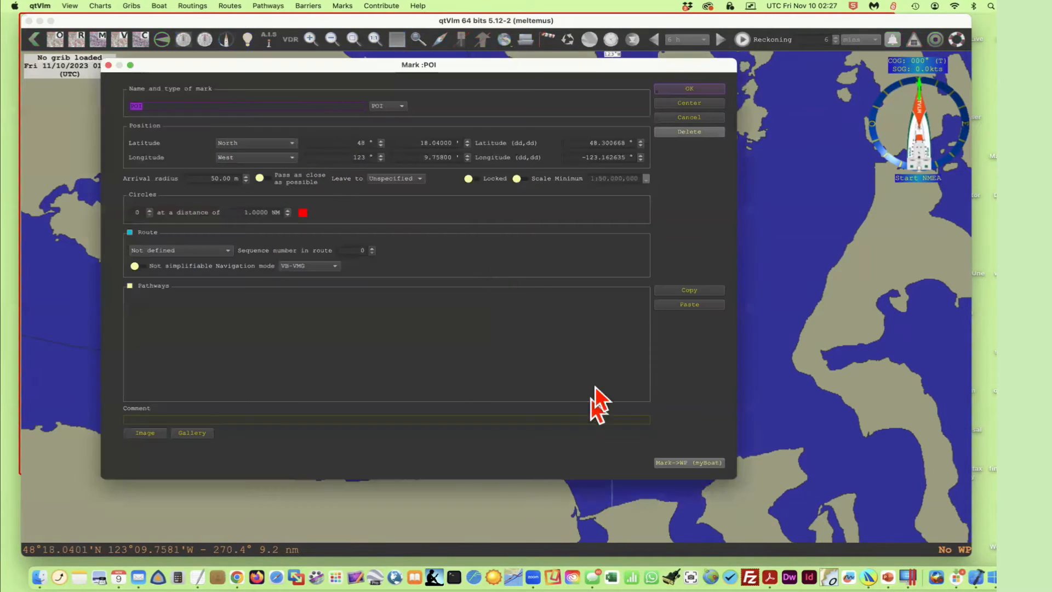
left_click(692, 88)
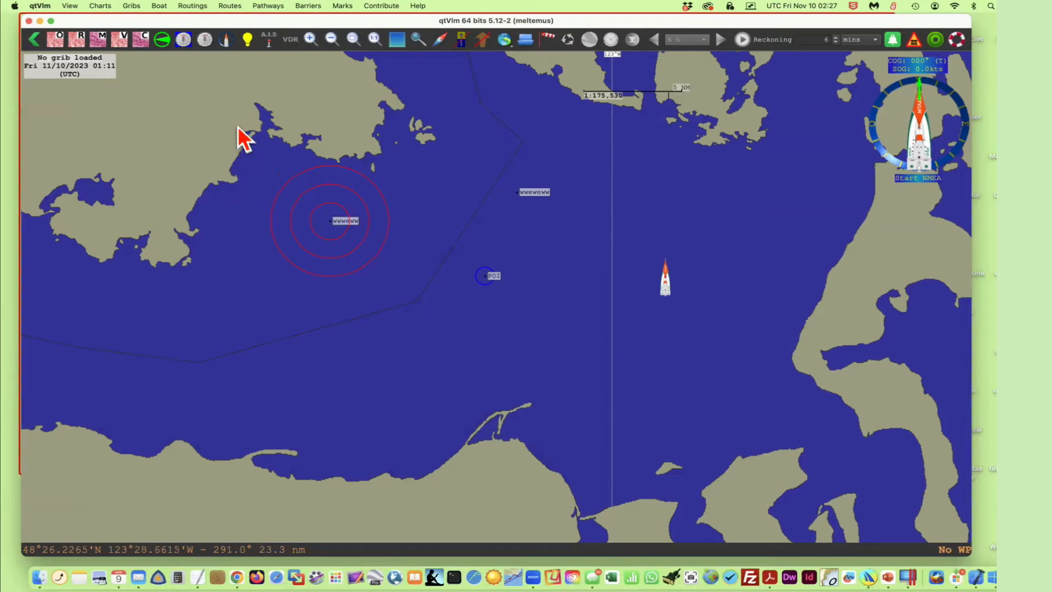
Select a chart area enclosing the three marks and delete all marks inside it.
left_click_drag(239, 126, 605, 352)
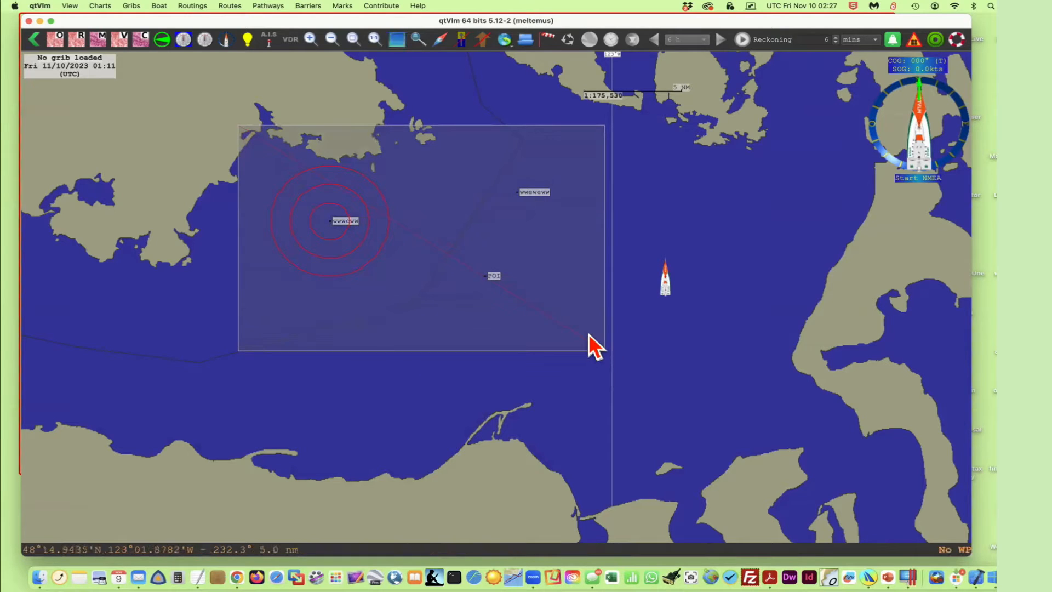
mouse_move(589, 334)
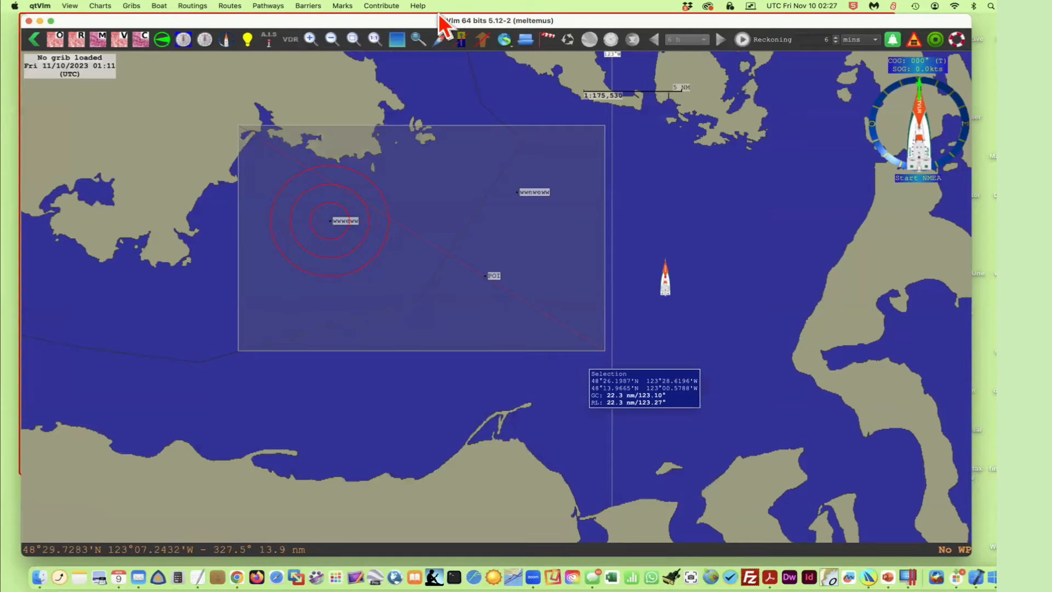
right_click(466, 157)
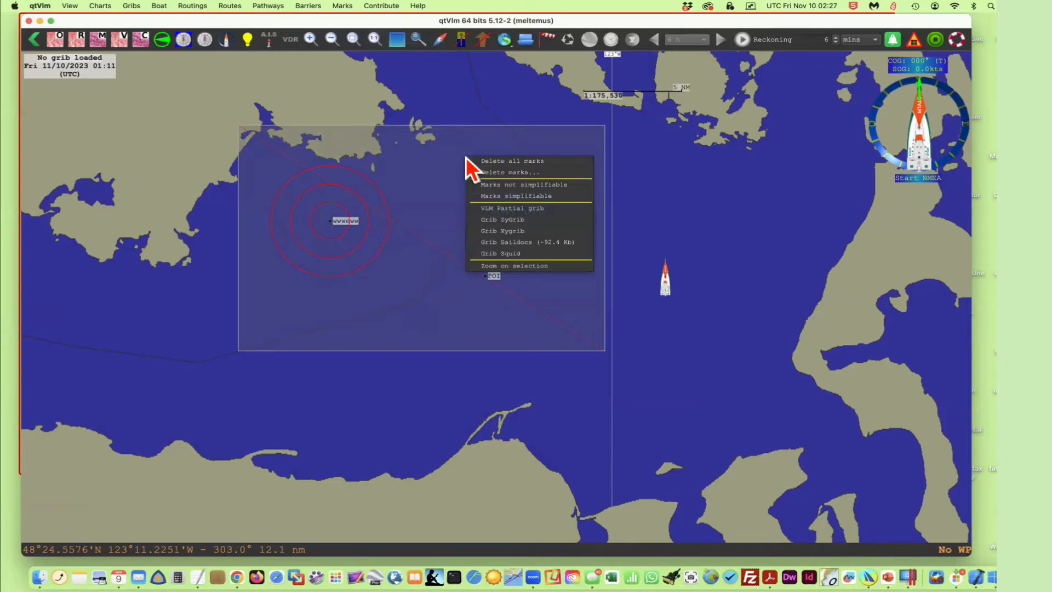
left_click(496, 162)
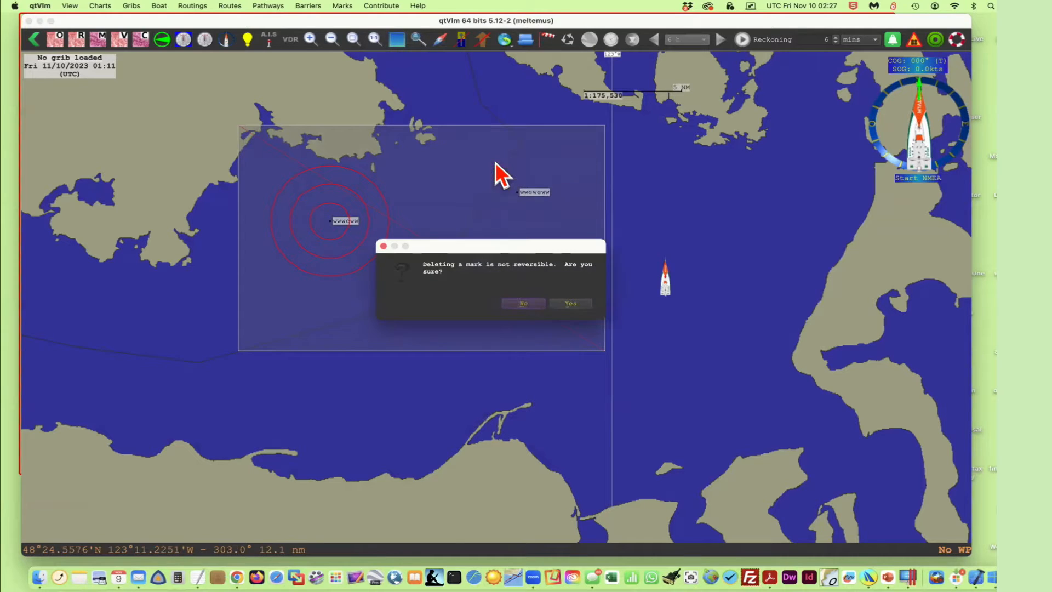
left_click(578, 303)
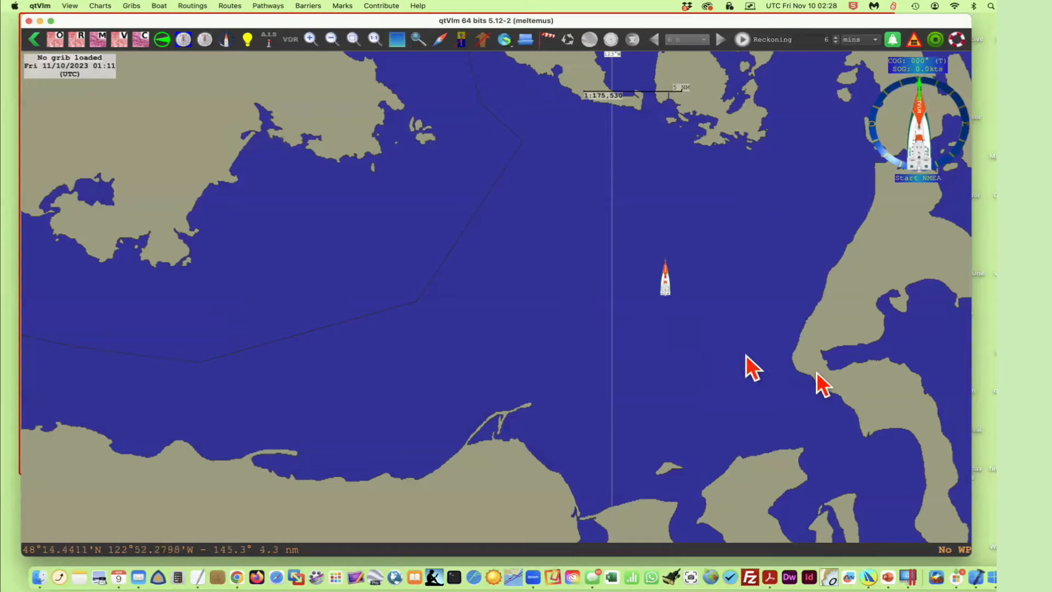
key("super+Tab")
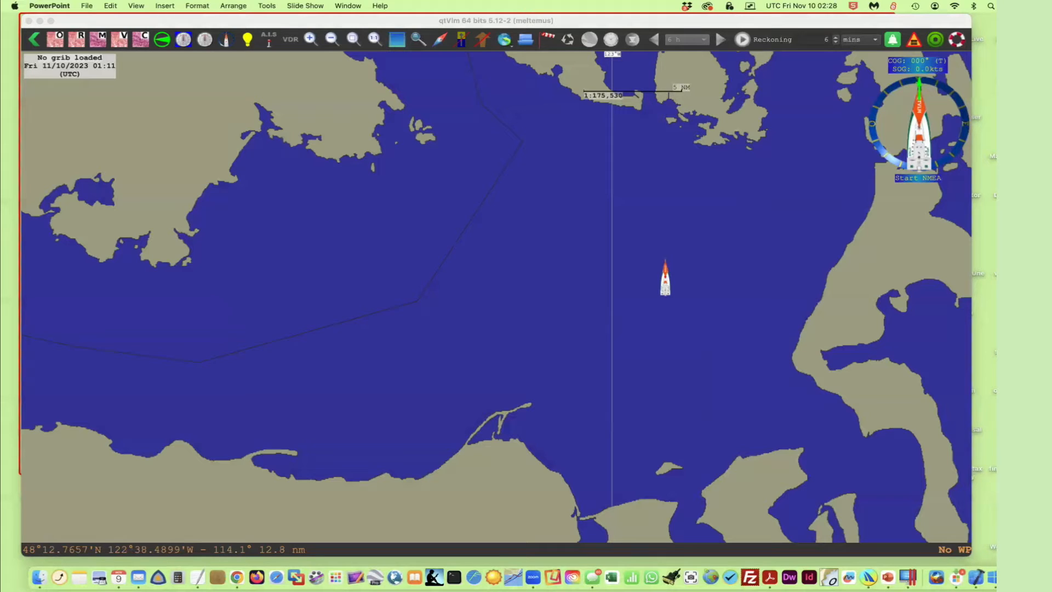
left_click_drag(592, 387, 614, 358)
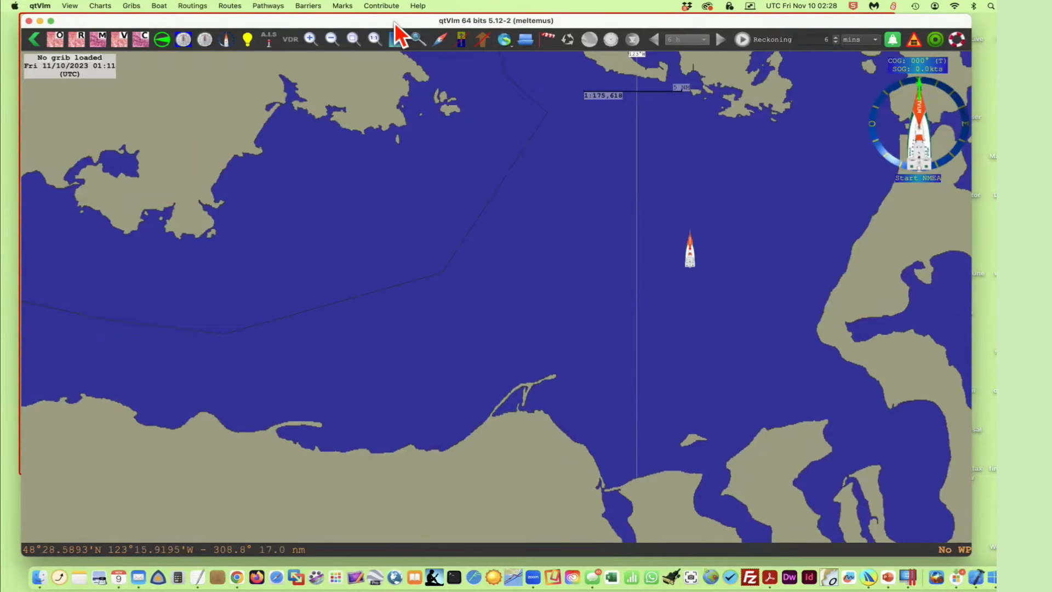
left_click_drag(394, 22, 399, 23)
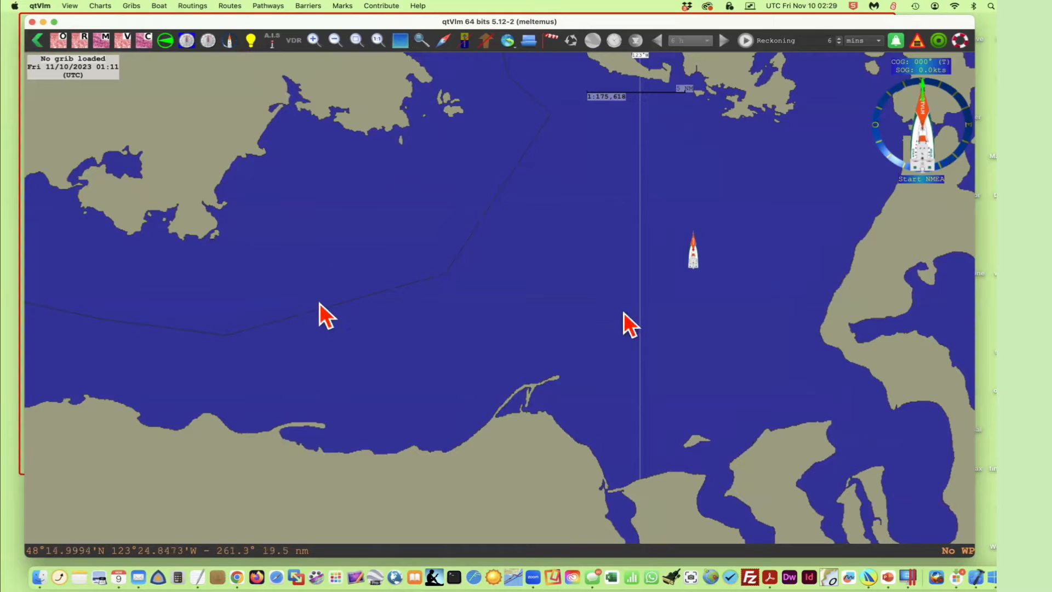
mouse_move(544, 287)
left_mouse_down()
mouse_move(546, 279)
mouse_move(548, 295)
left_mouse_up()
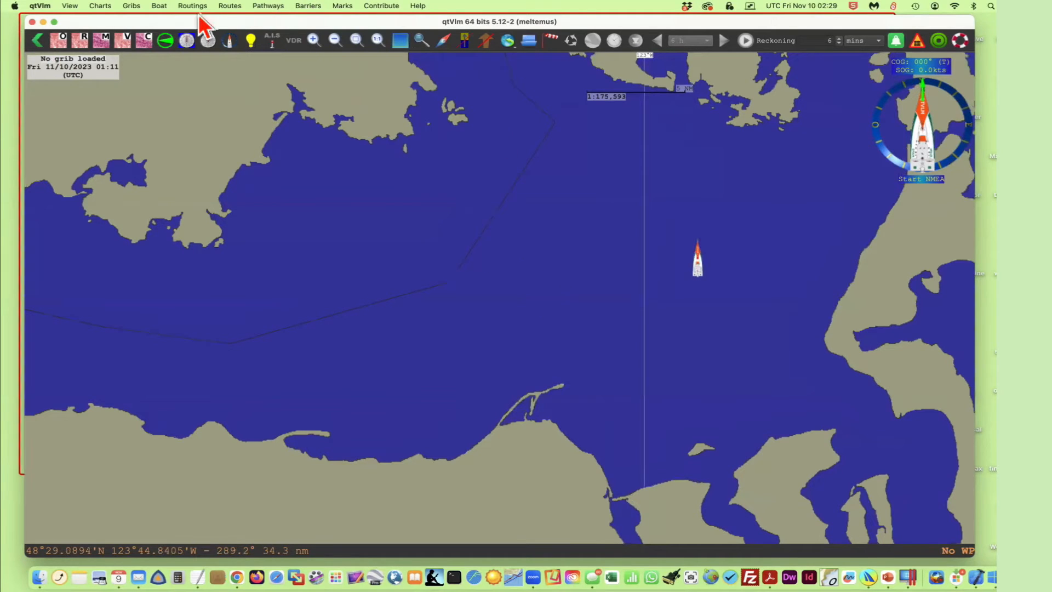
Open the NOAA chart catalog.
left_click(103, 7)
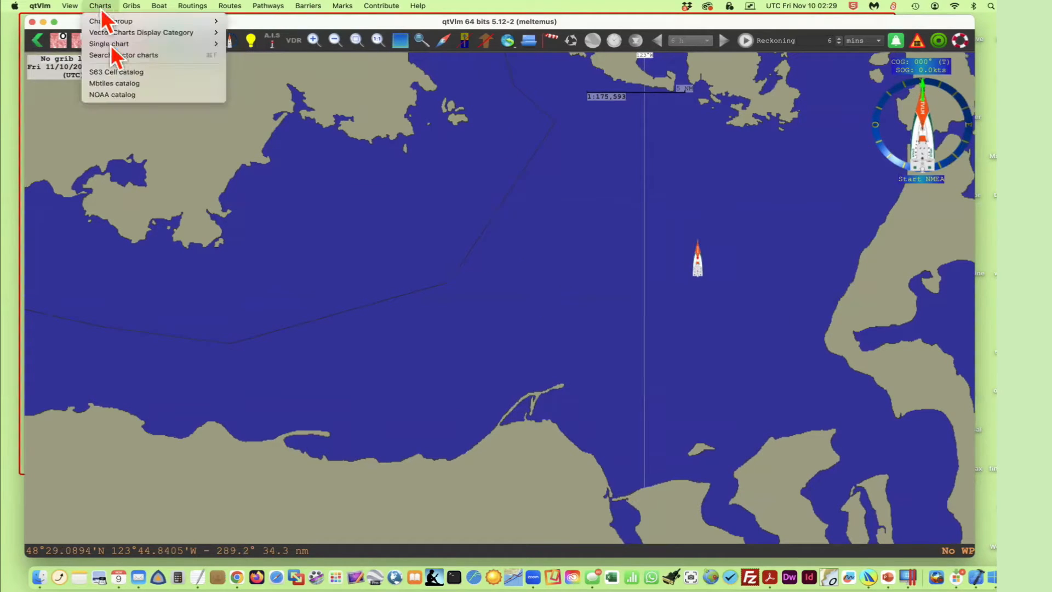
left_click(121, 94)
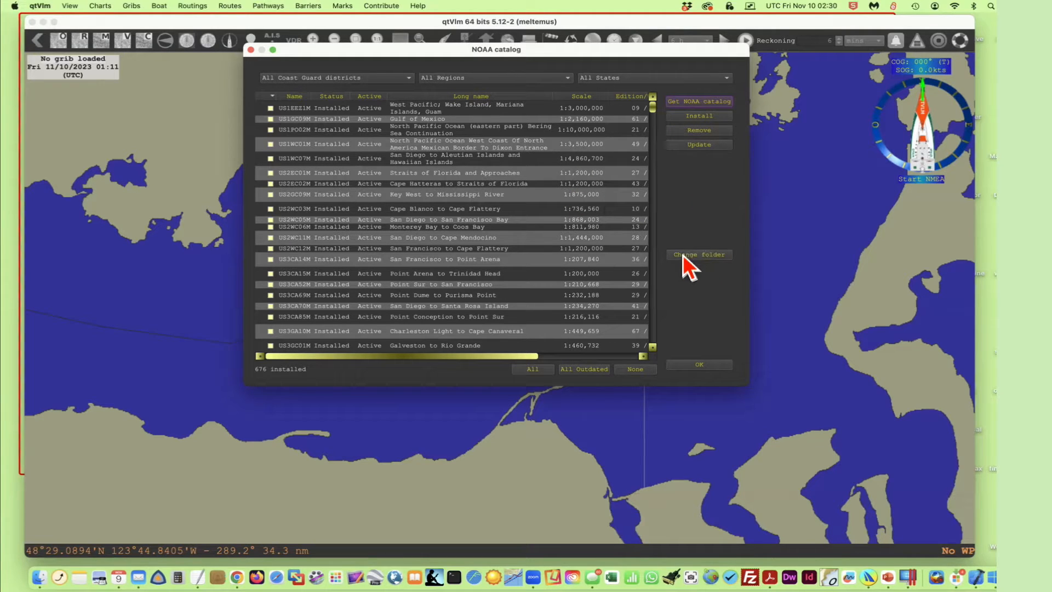
Switch to Finder, collapse the grib folder in the qtVlm application folder, examine the folder's contents, and close the window.
left_click(40, 569)
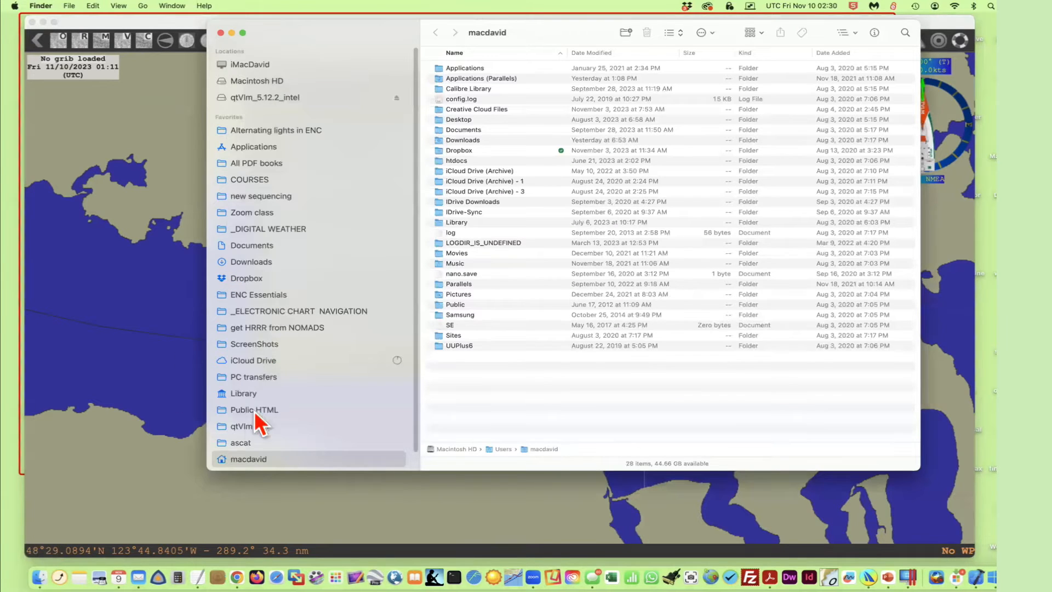
left_click(244, 427)
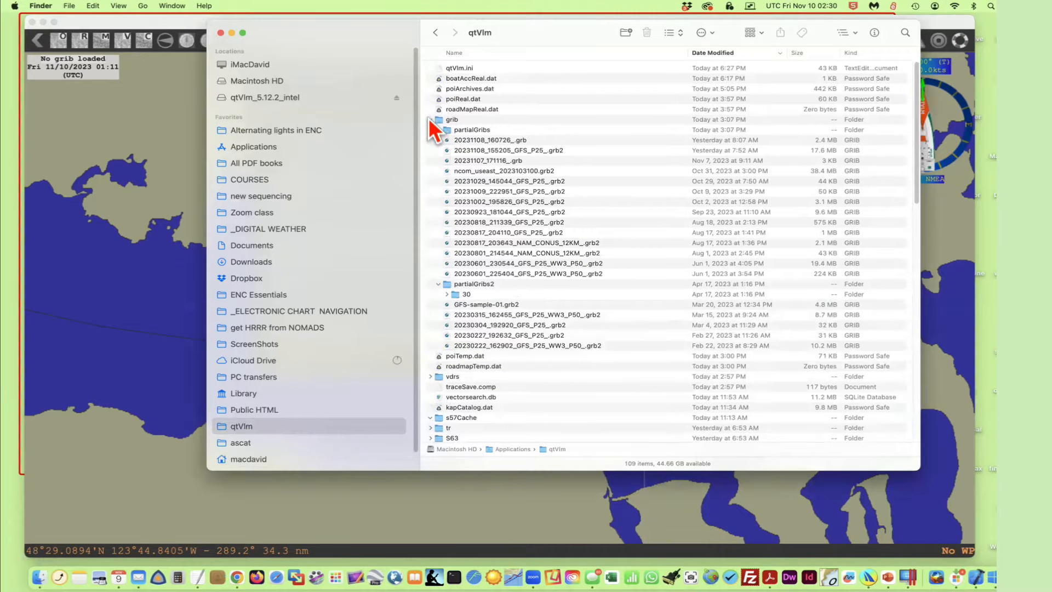
left_click(431, 119)
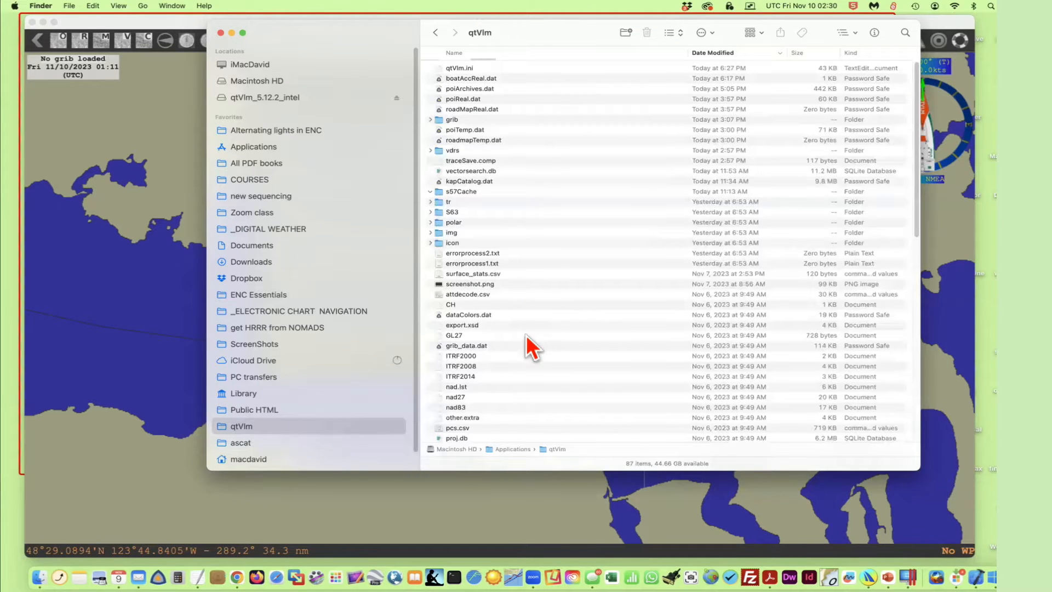
scroll(529, 347, "down", 3)
scroll(532, 346, "down", 4)
scroll(531, 346, "down", 5)
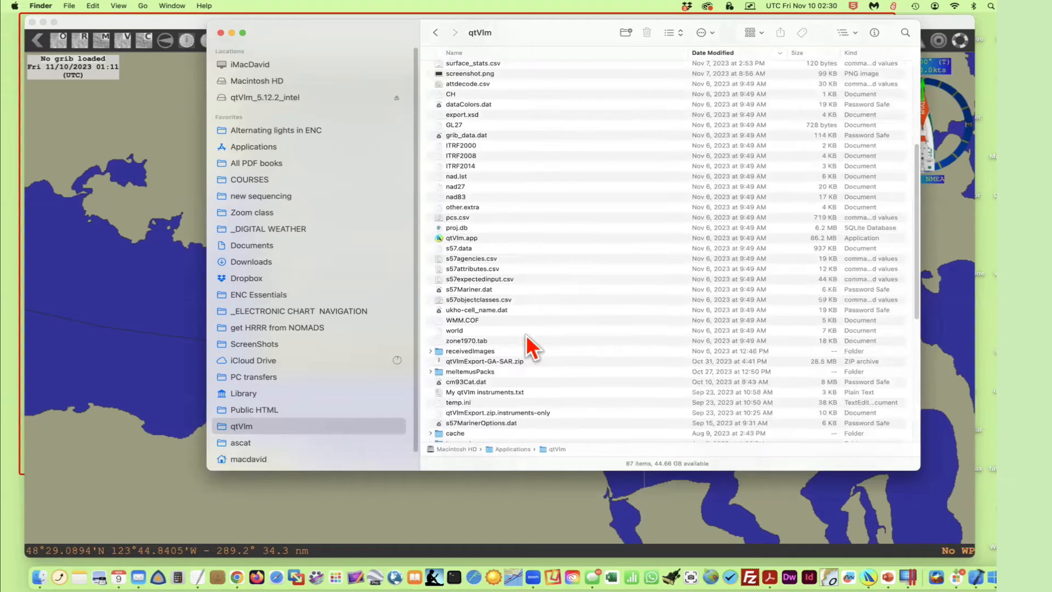
scroll(530, 346, "down", 3)
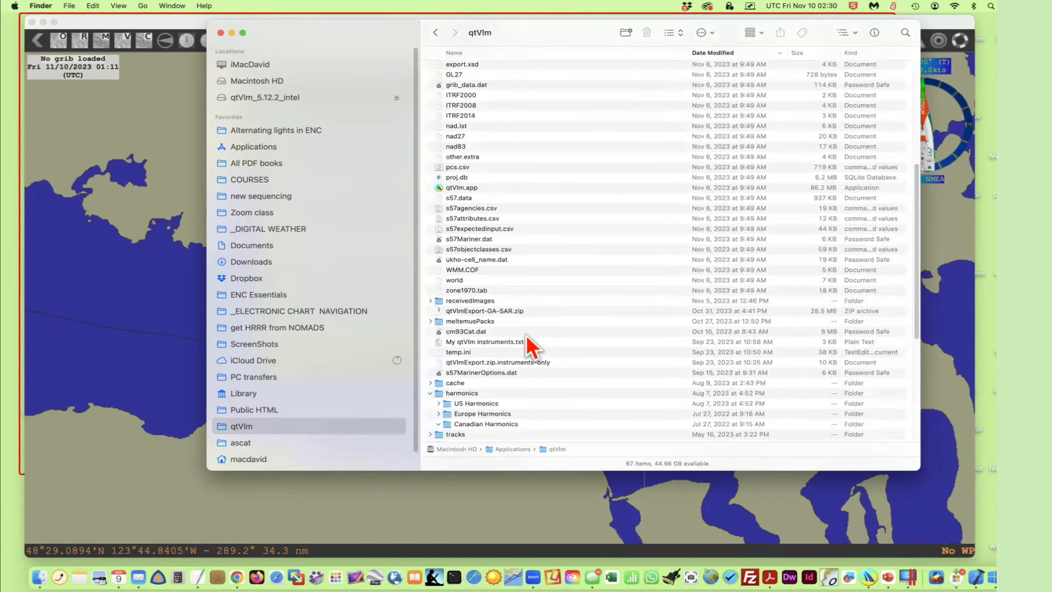
scroll(531, 347, "down", 4)
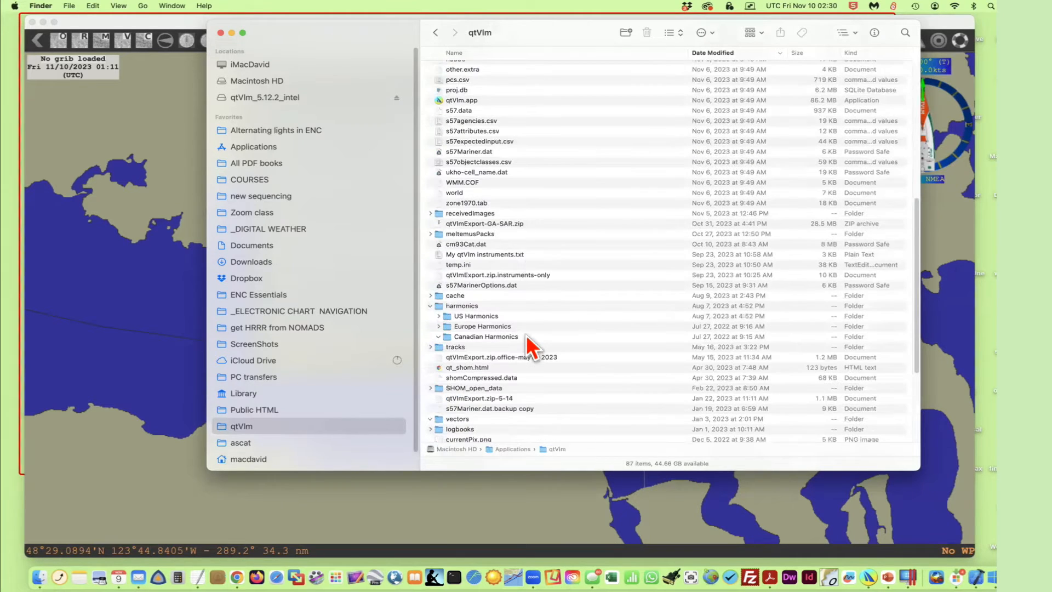
scroll(530, 344, "up", 15)
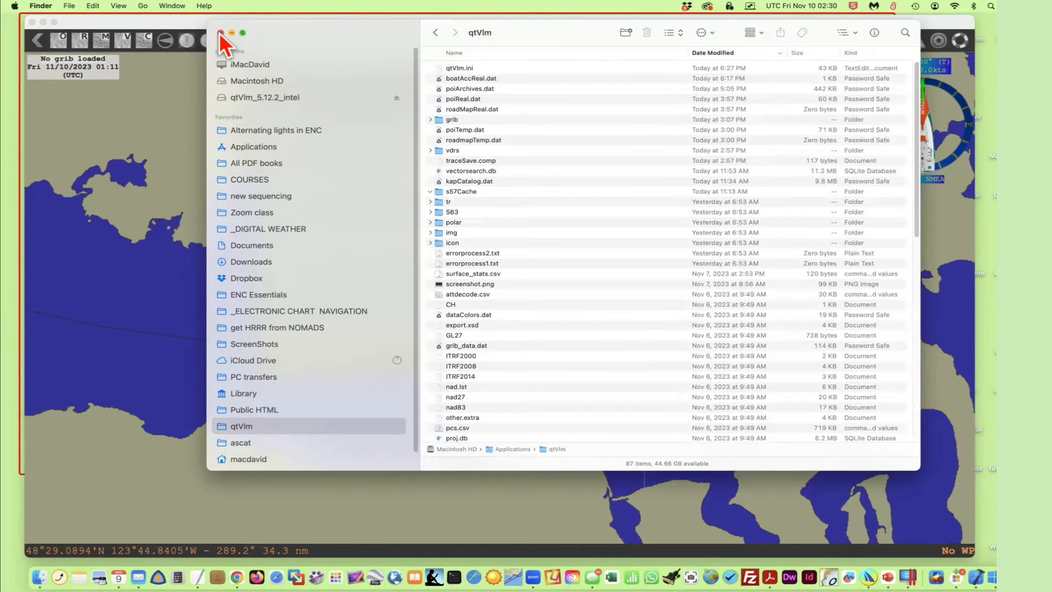
left_click(221, 33)
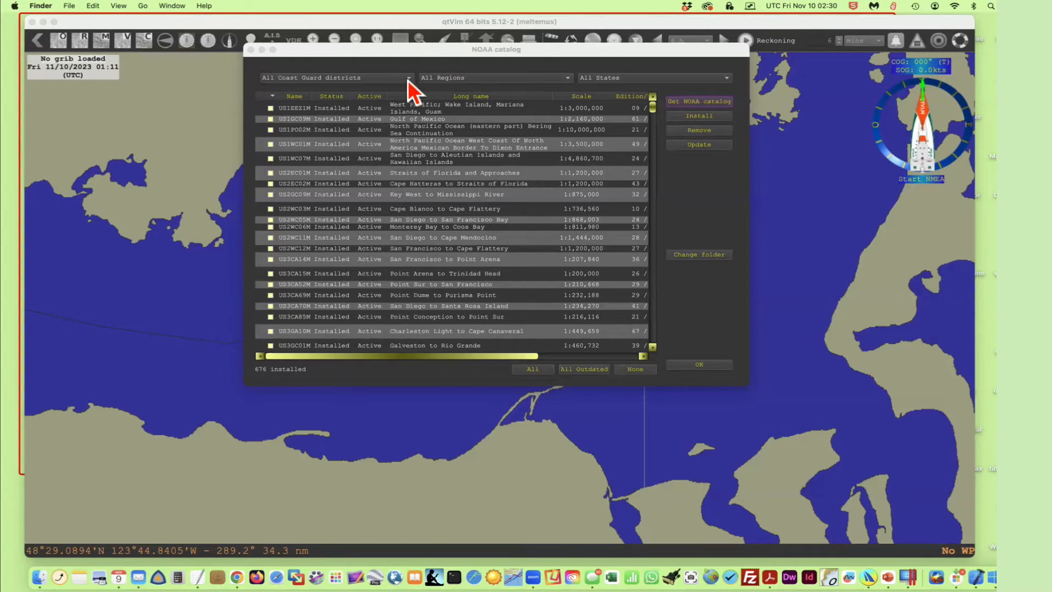
Move the NOAA catalog window aside and fetch the current list of NOAA charts.
left_click(585, 47)
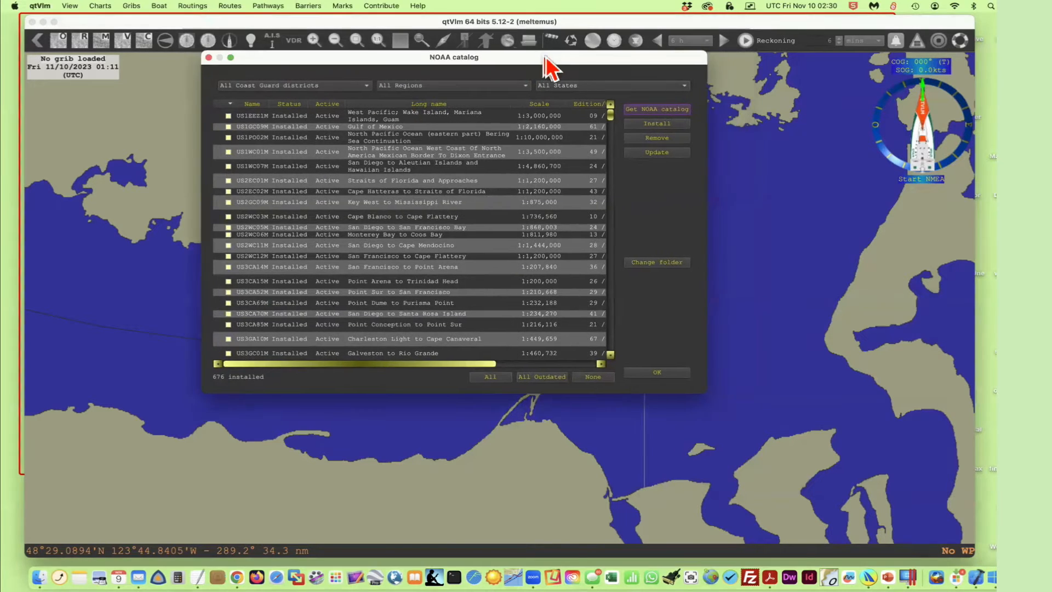
left_click(650, 110)
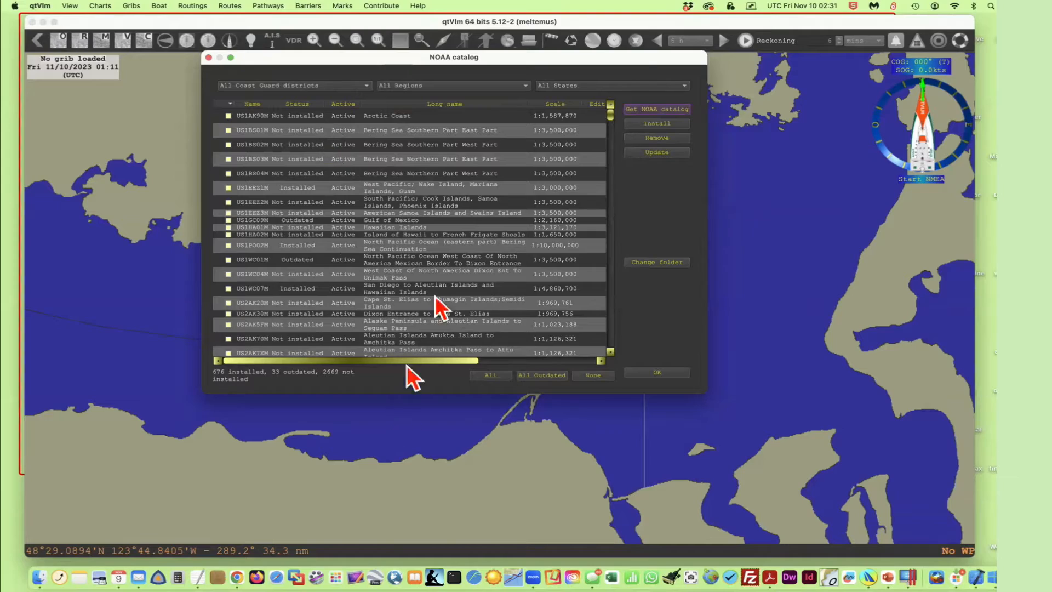
Filter the NOAA catalog to the state WA and sort its charts by status.
left_click_drag(609, 115, 615, 83)
left_click(573, 85)
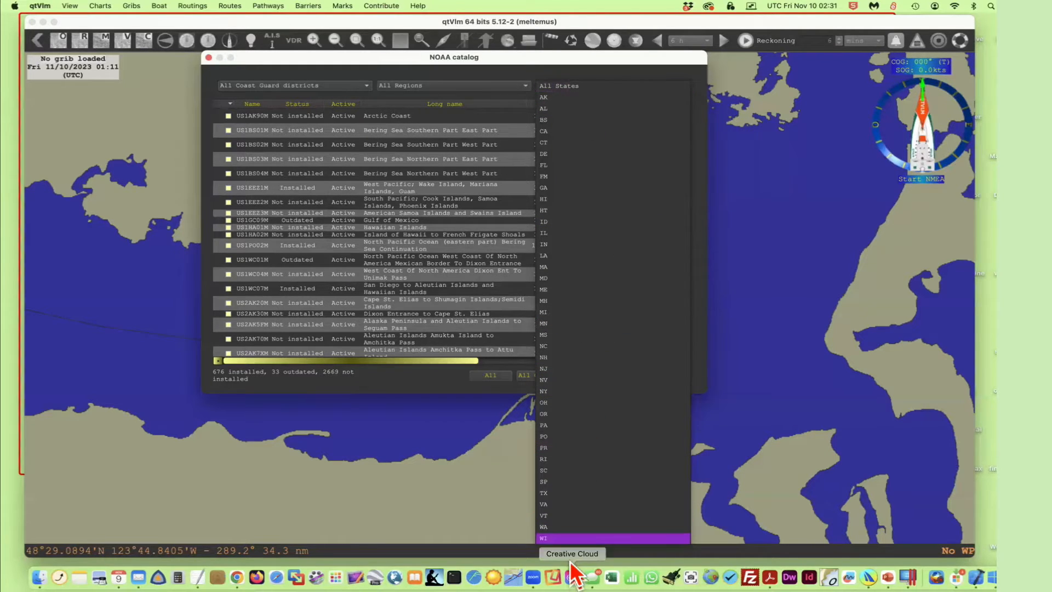
left_click(541, 529)
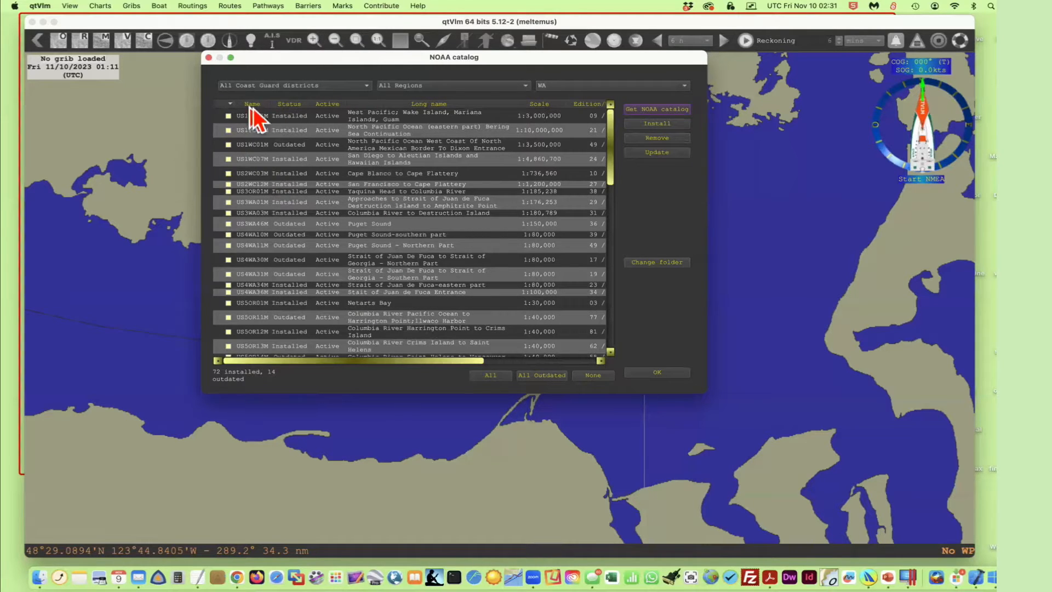
left_click(297, 105)
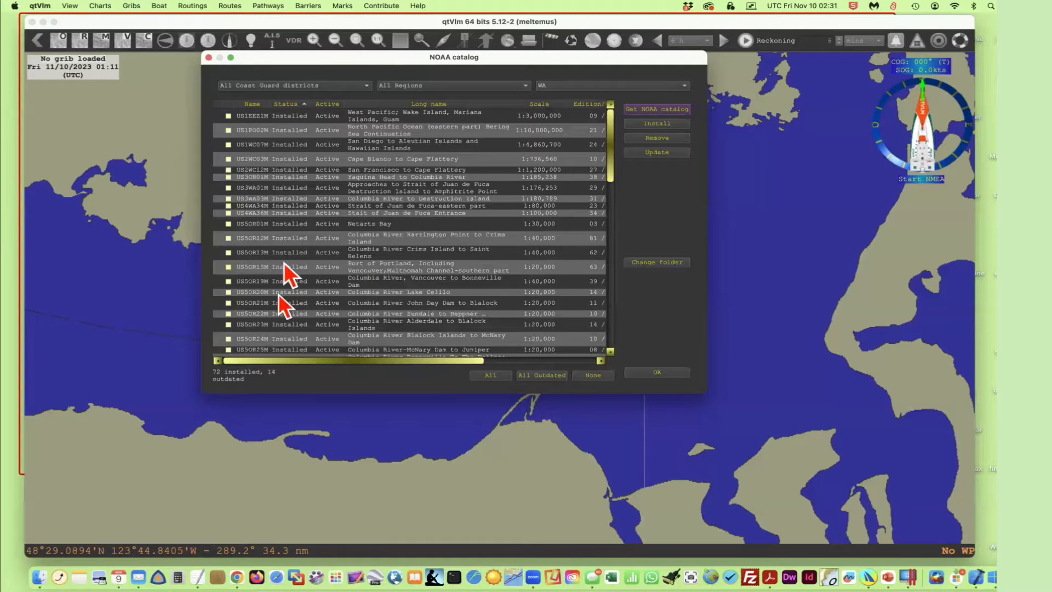
Select all outdated charts in the WA list and reverse the status sort so the outdated ones come first.
scroll(300, 292, "down", 10)
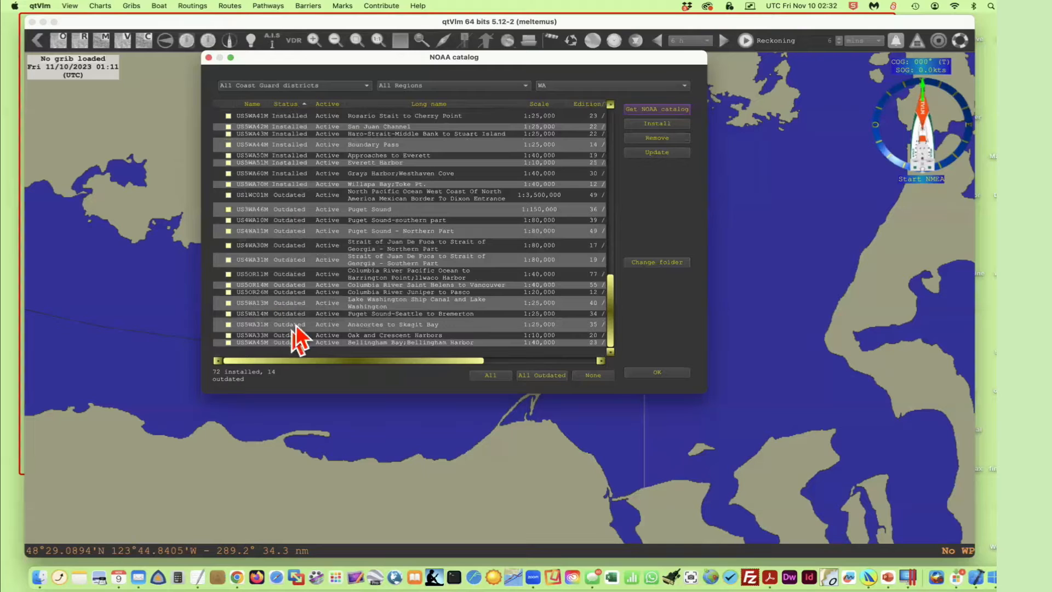
scroll(322, 239, "up", 5)
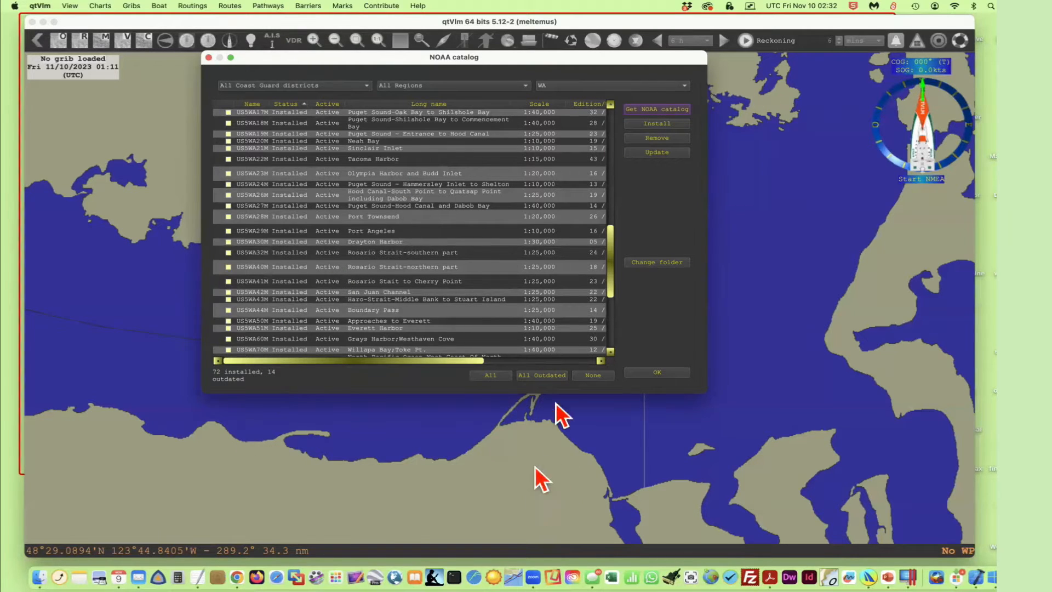
left_click(549, 376)
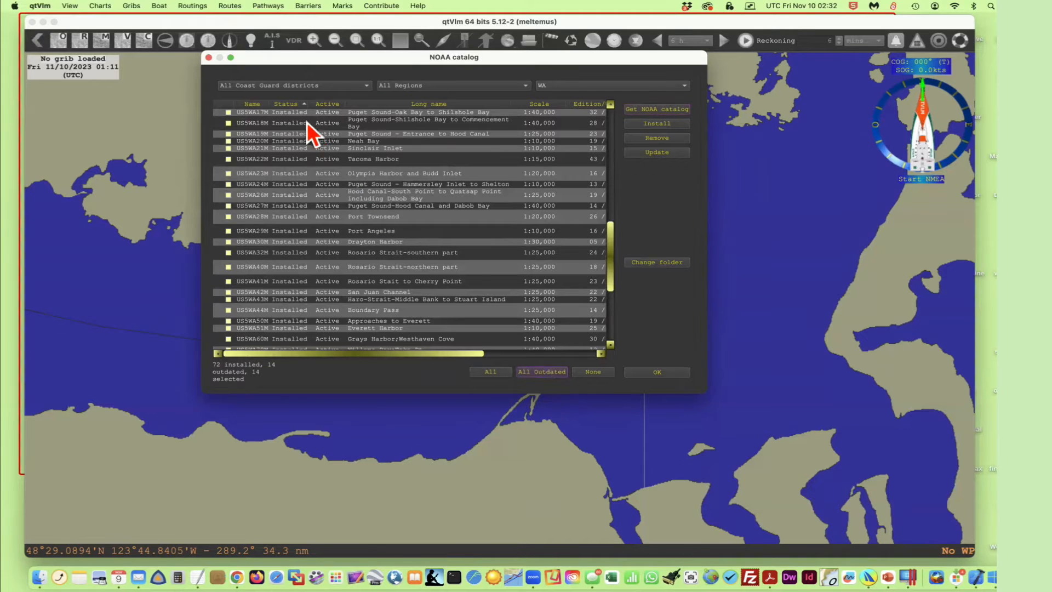
scroll(286, 164, "up", 10)
scroll(268, 172, "up", 2)
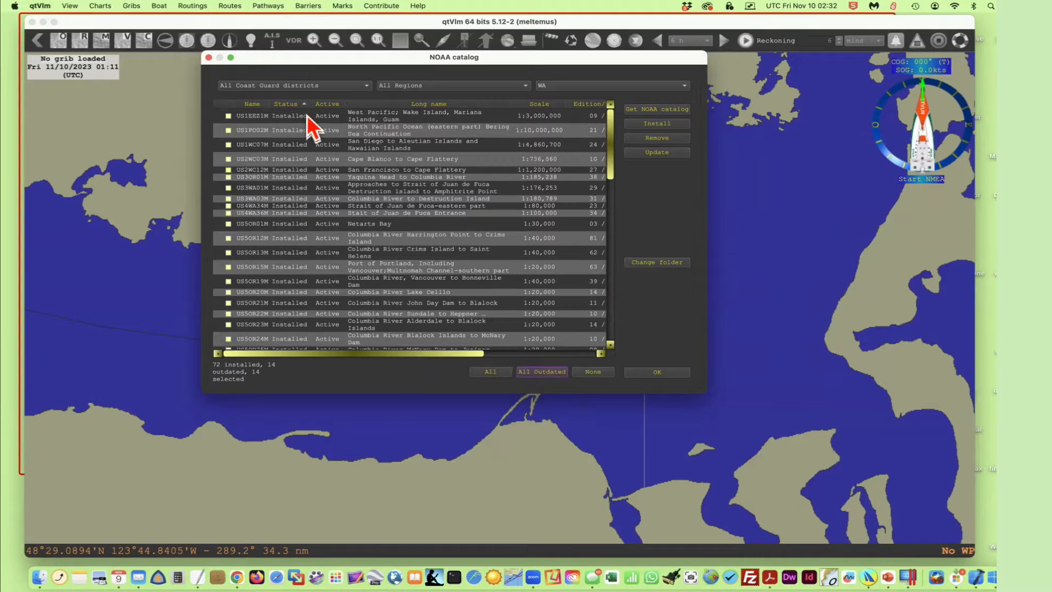
left_click(294, 103)
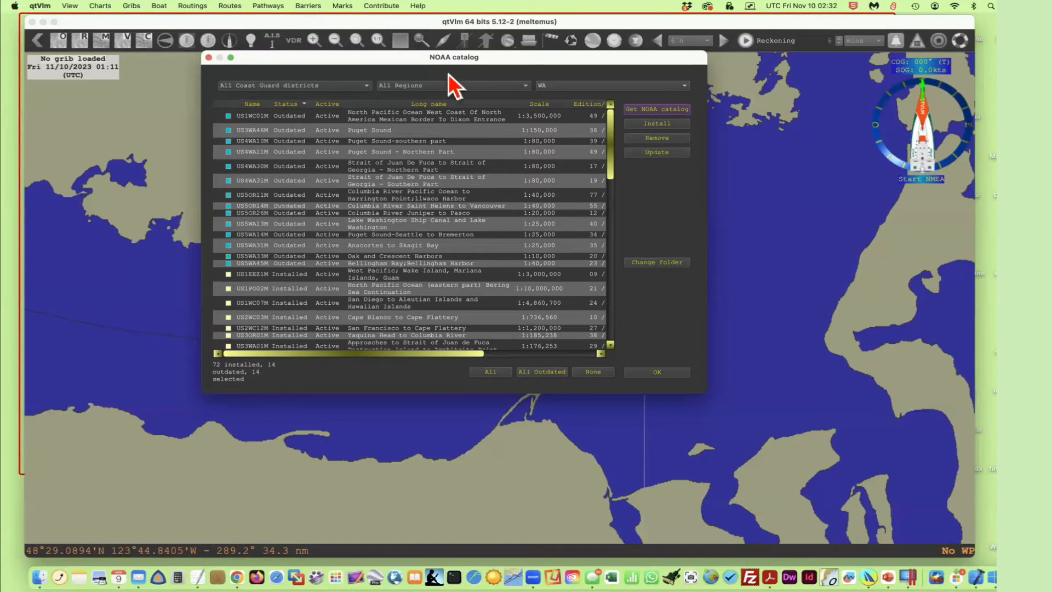
Review the available region and Coast Guard district filter options without changing them, and close the NOAA catalog.
left_click(438, 85)
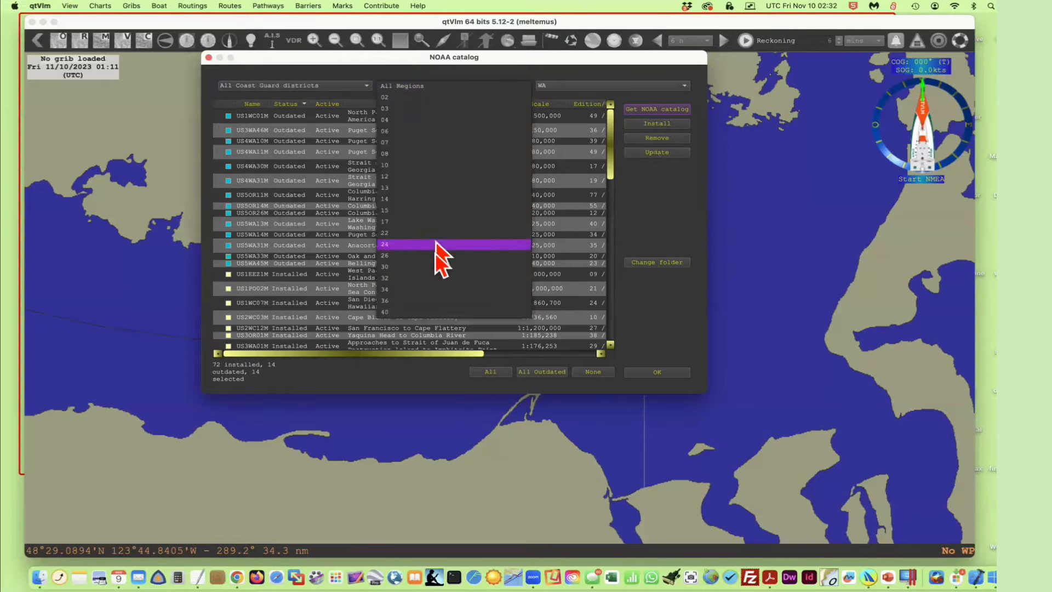
left_click(447, 84)
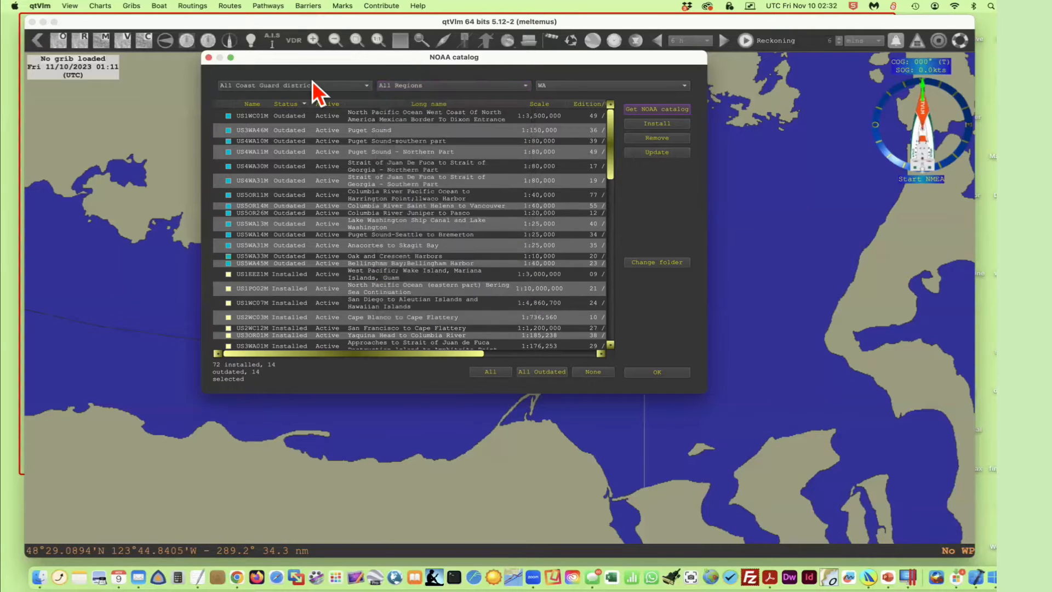
left_click(312, 83)
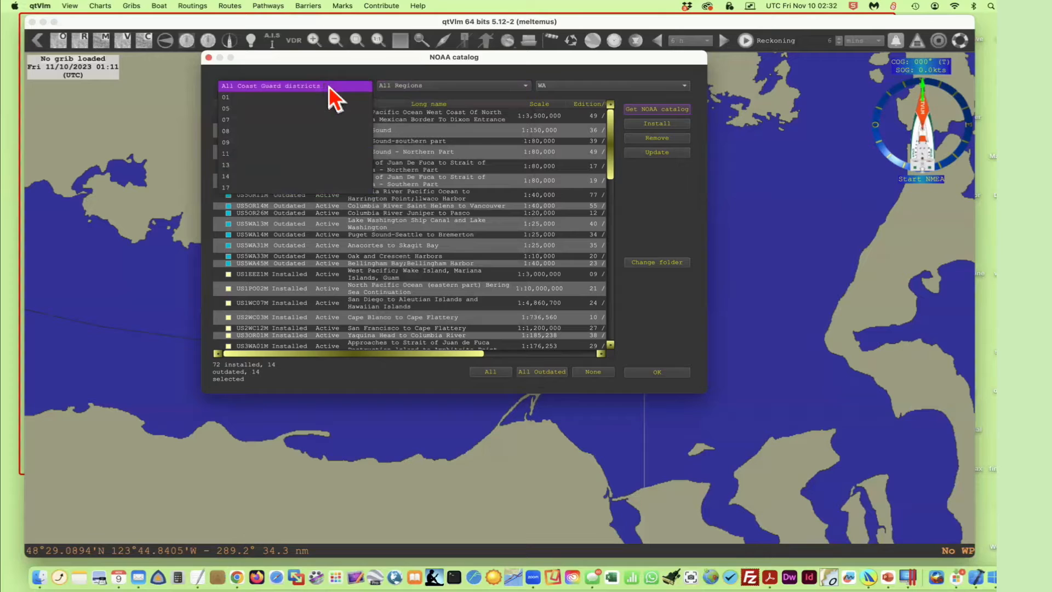
left_click(329, 86)
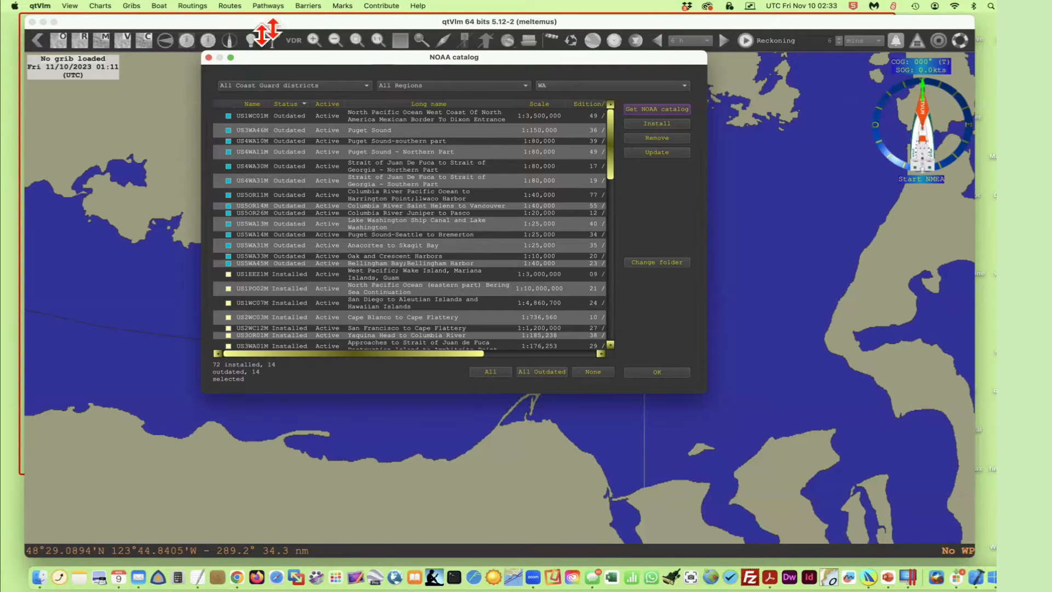
left_click(208, 57)
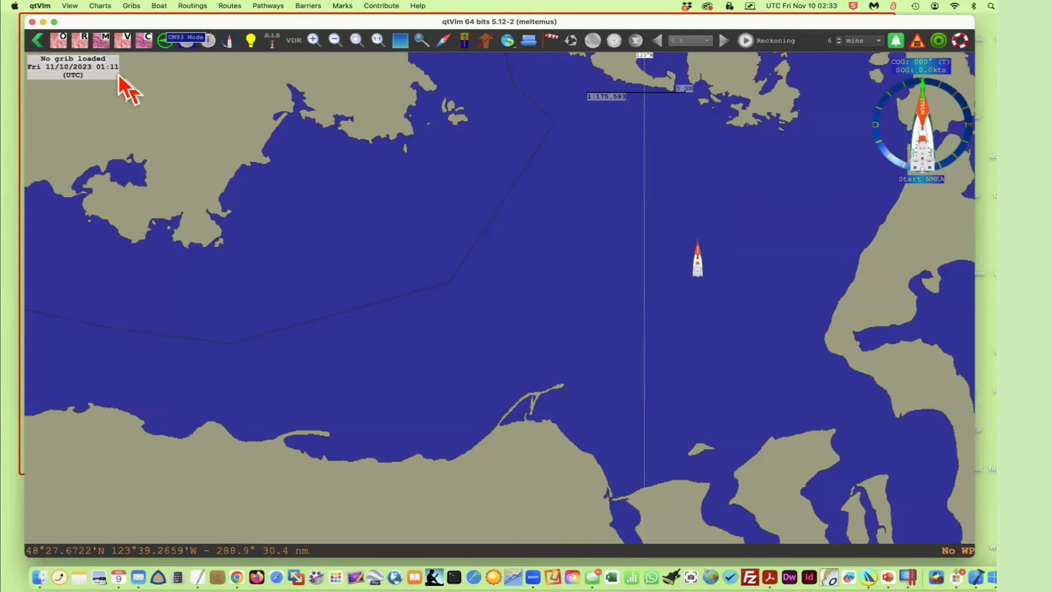
Display the vector charts and examine the chart information for a point in the strait northwest of Protection Island.
left_click(120, 39)
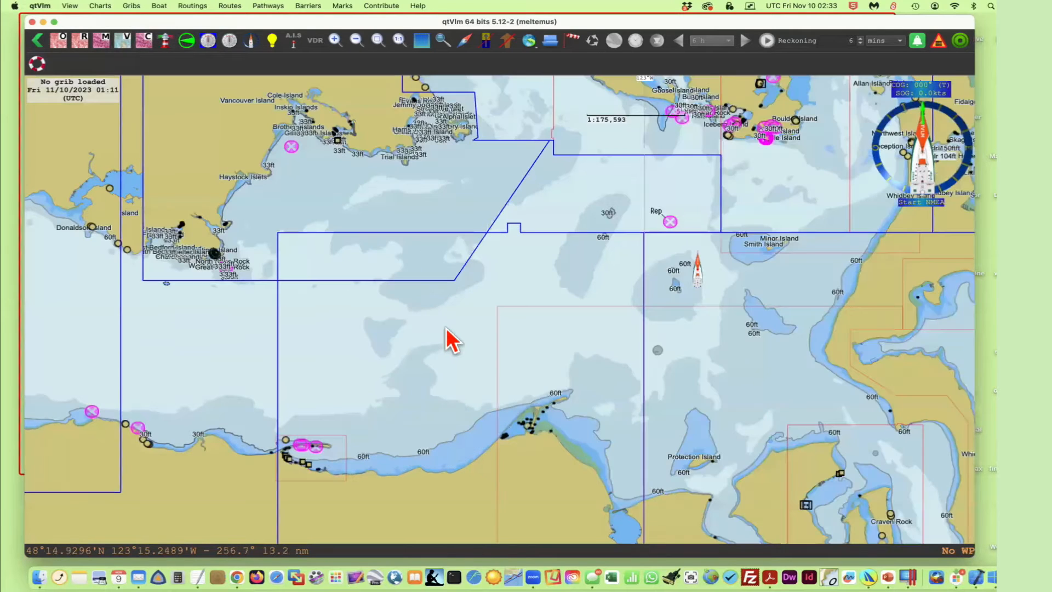
mouse_move(599, 400)
left_mouse_down()
mouse_move(603, 366)
mouse_move(550, 337)
left_mouse_up()
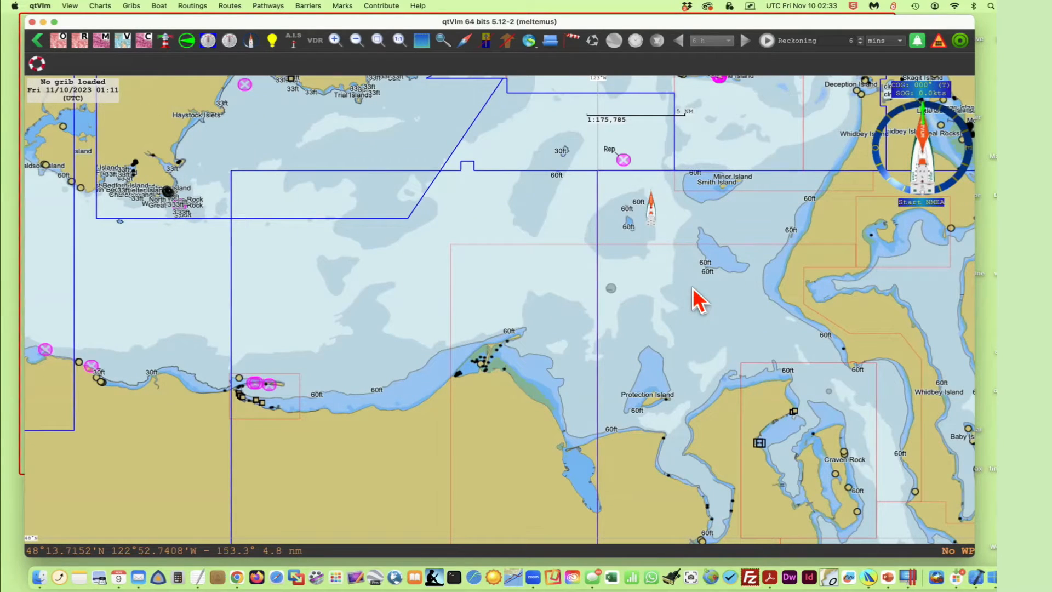
right_click(524, 268)
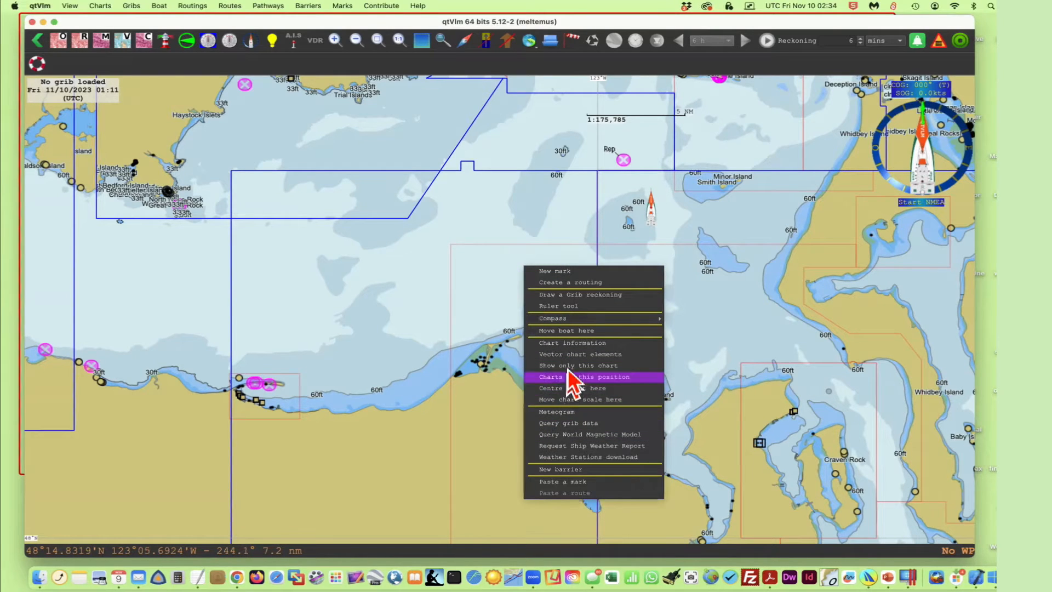
left_click(572, 343)
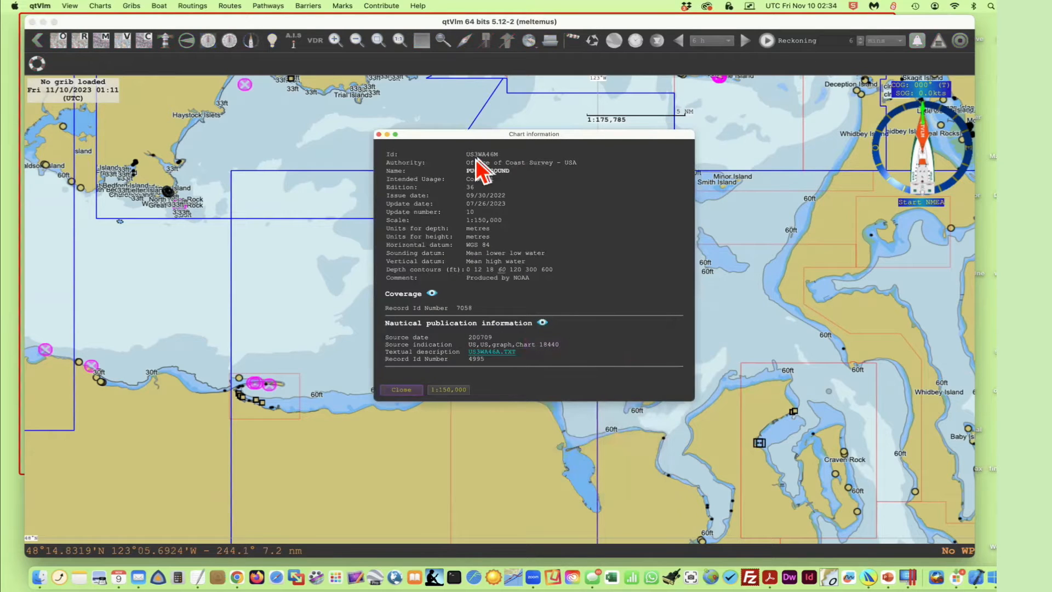
left_click_drag(549, 133, 735, 97)
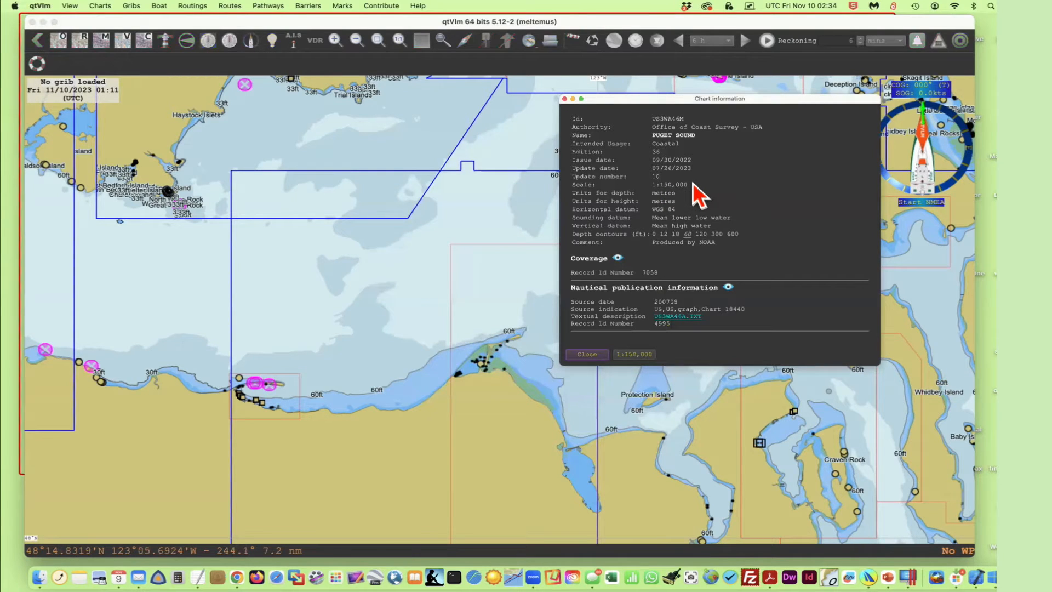
left_click_drag(662, 93, 666, 280)
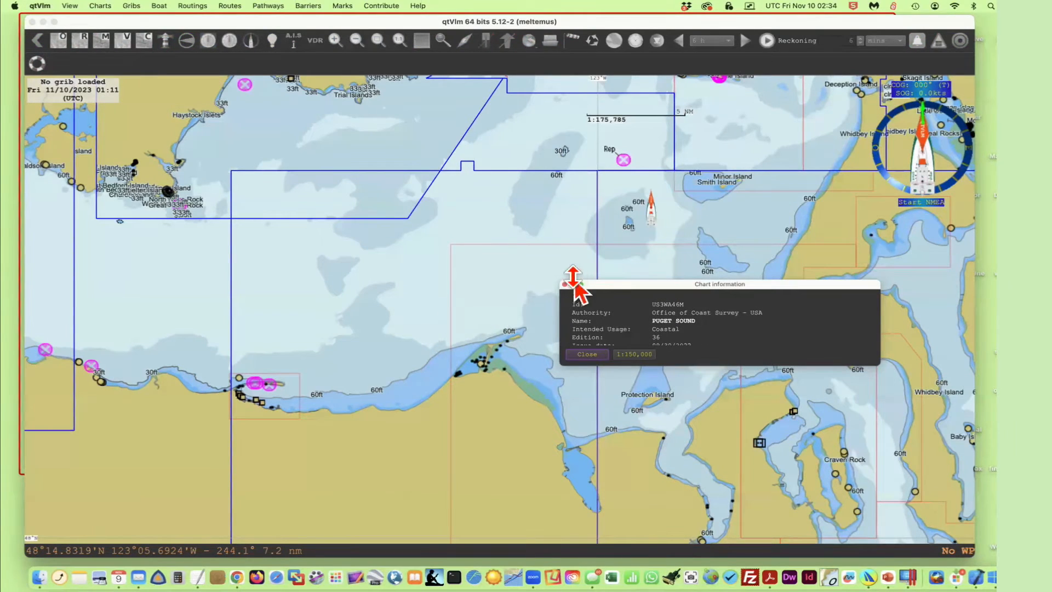
List the charts at a position in the eastern strait and show only US4WA34M, Strait of Juan de Fuca Eastern Part.
scroll(480, 354, "down", 5)
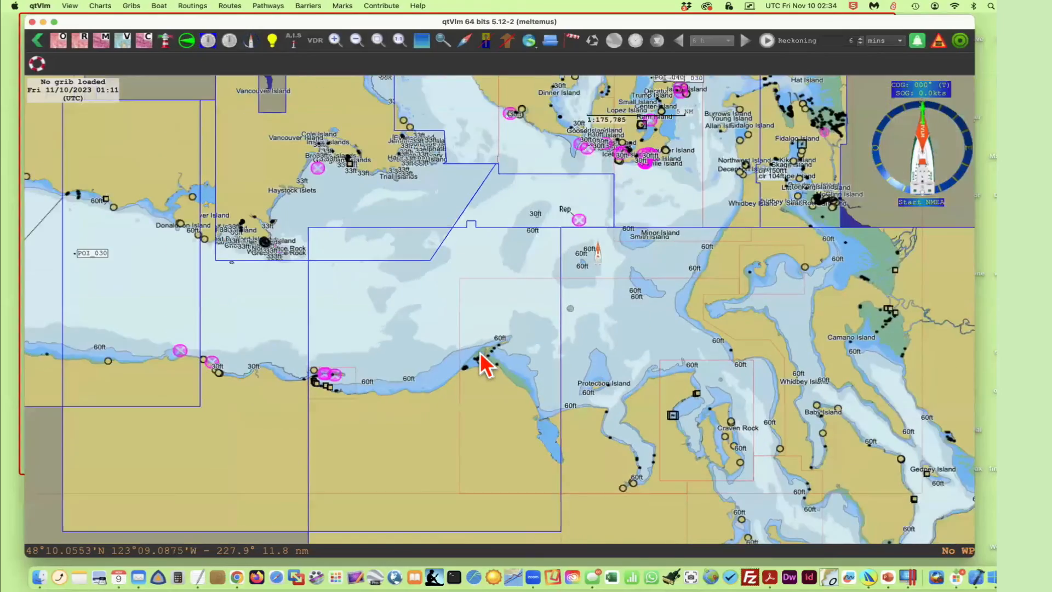
scroll(480, 353, "up", 4)
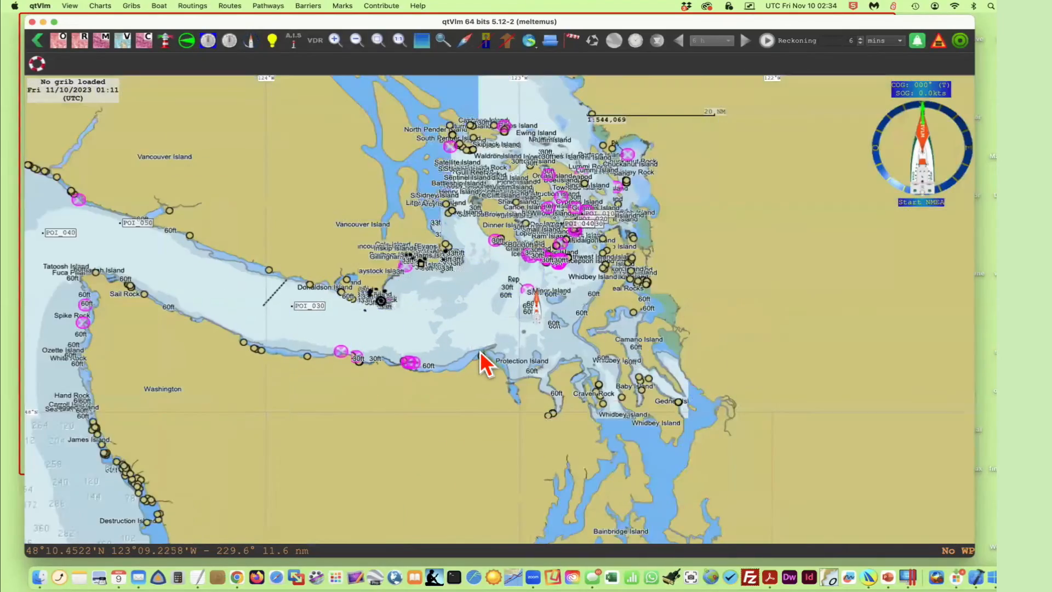
scroll(480, 351, "up", 2)
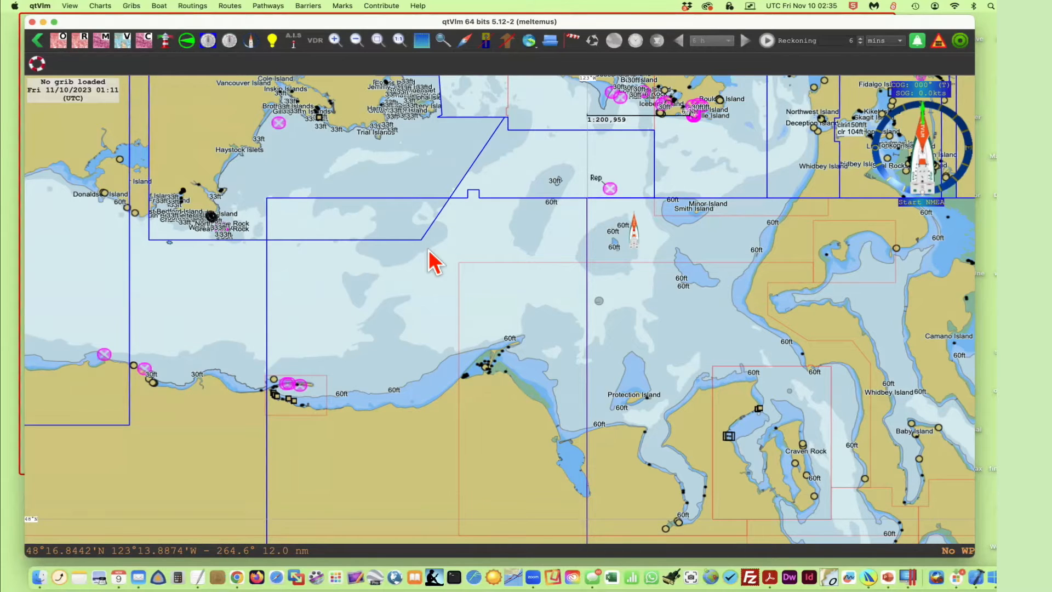
right_click(479, 229)
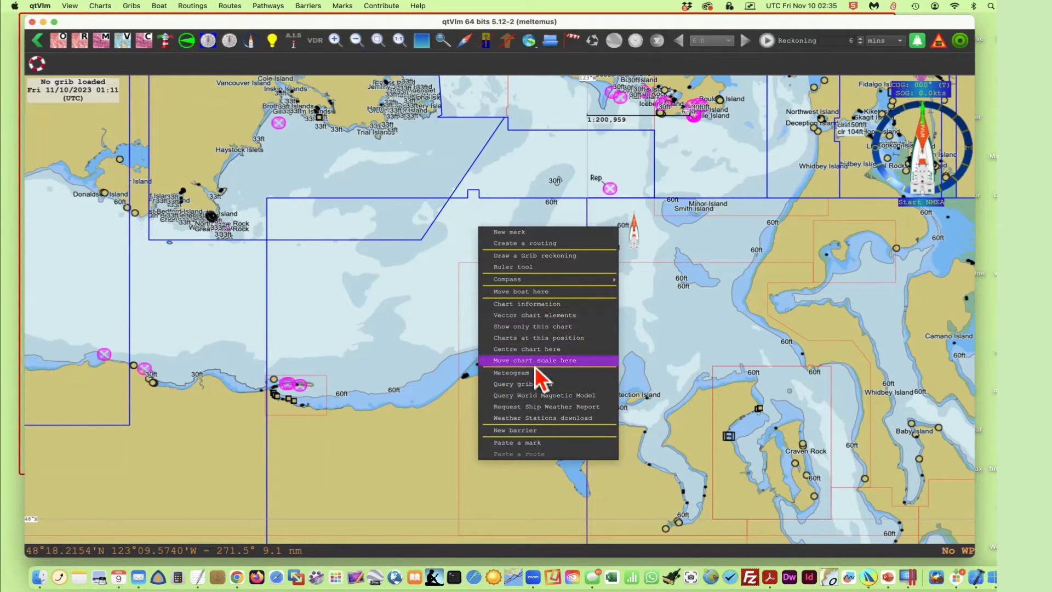
left_click(548, 338)
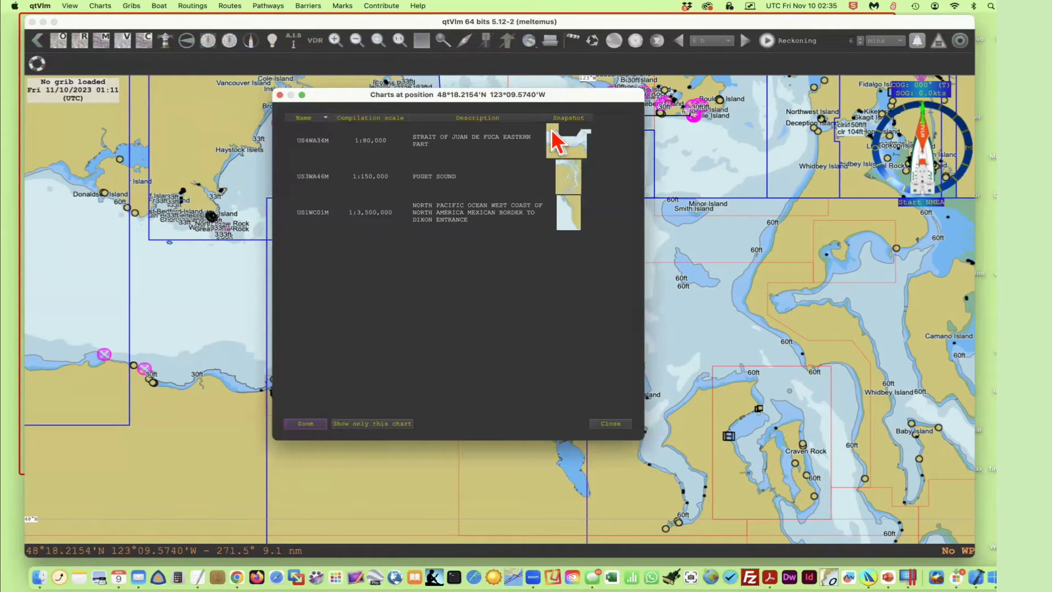
left_click(567, 147)
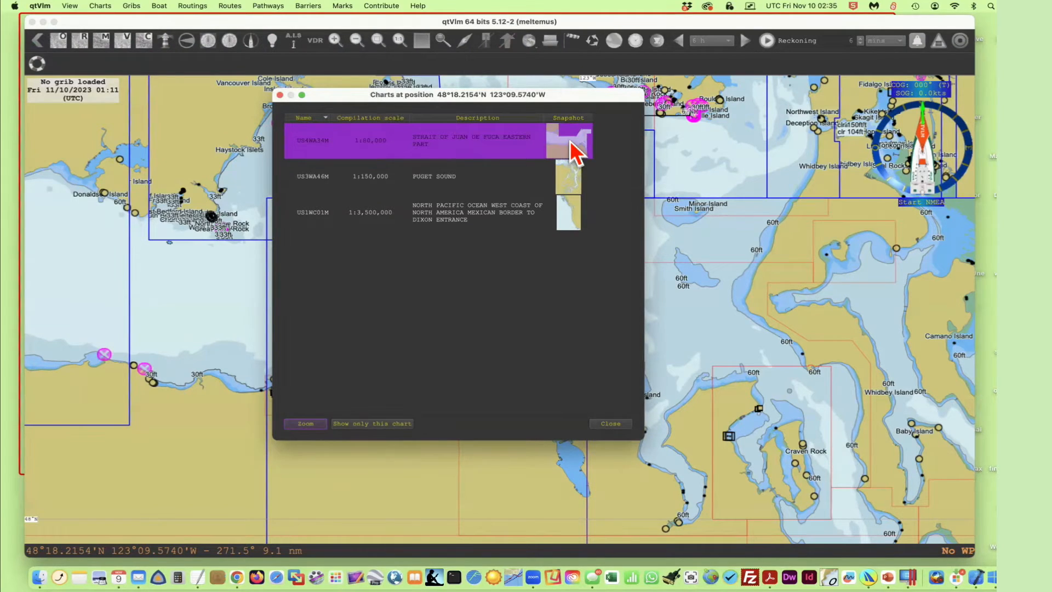
left_click(361, 425)
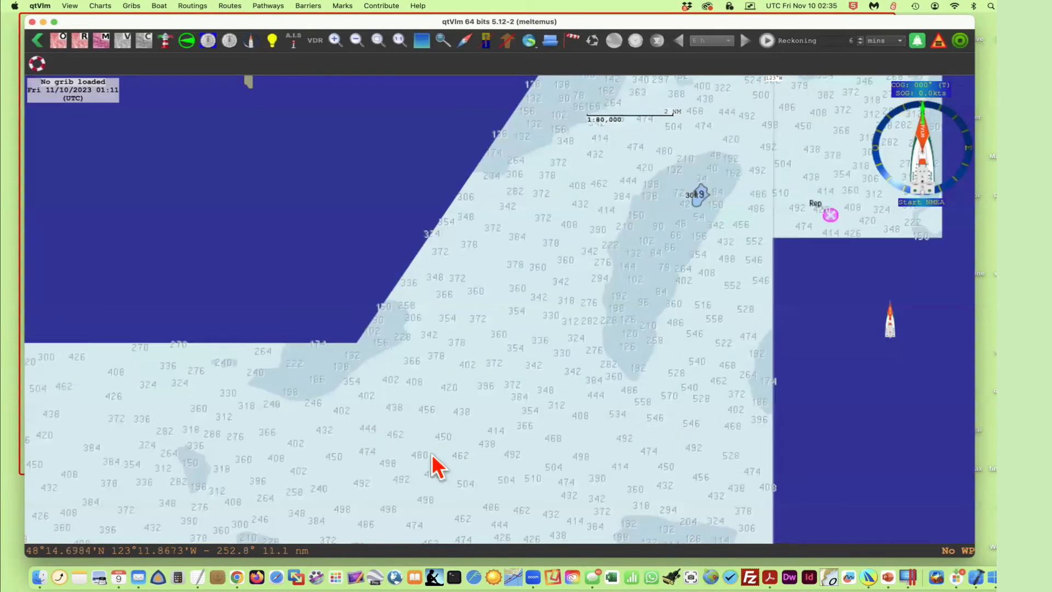
Examine the coverage and boundaries of the isolated Strait of Juan de Fuca chart.
scroll(434, 465, "up", 1)
scroll(435, 465, "down", 2)
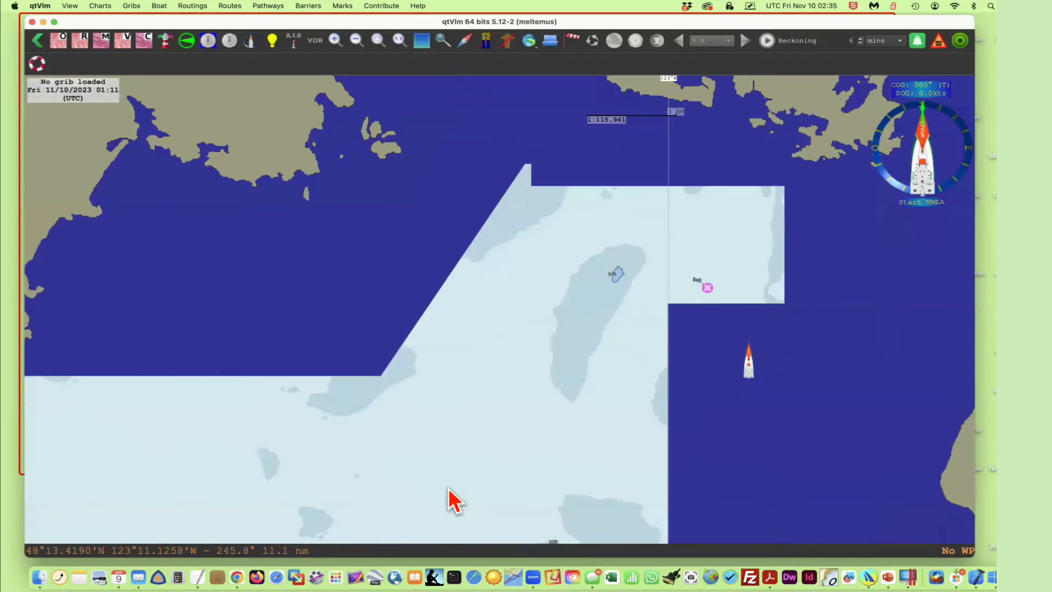
left_click_drag(454, 501, 512, 117)
left_click_drag(377, 236, 450, 364)
scroll(448, 361, "up", 4)
scroll(450, 376, "down", 1)
scroll(449, 376, "down", 3)
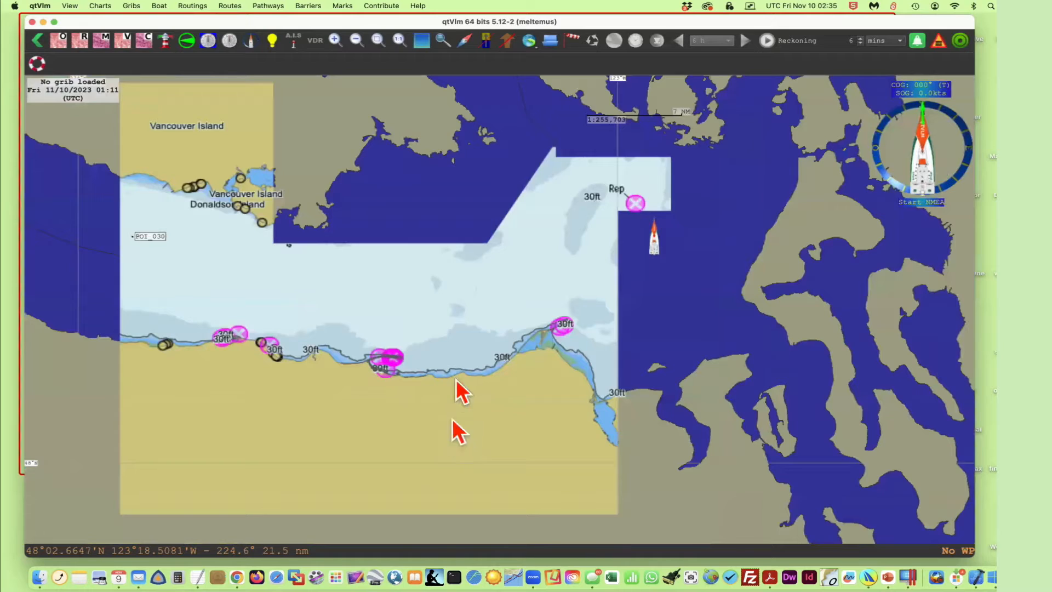
left_click_drag(452, 418, 455, 286)
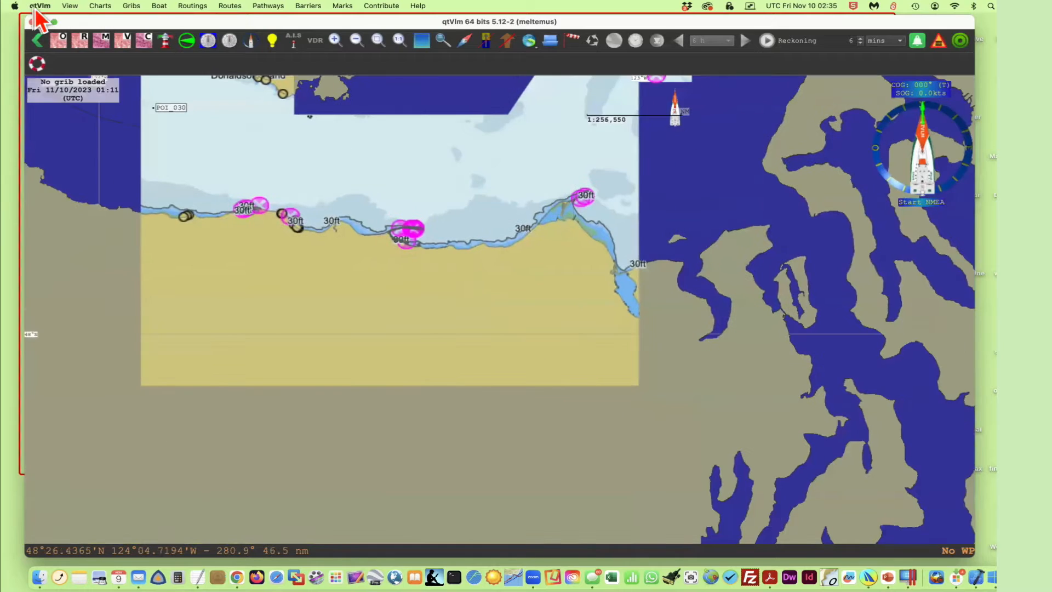
left_click(102, 6)
mouse_move(107, 21)
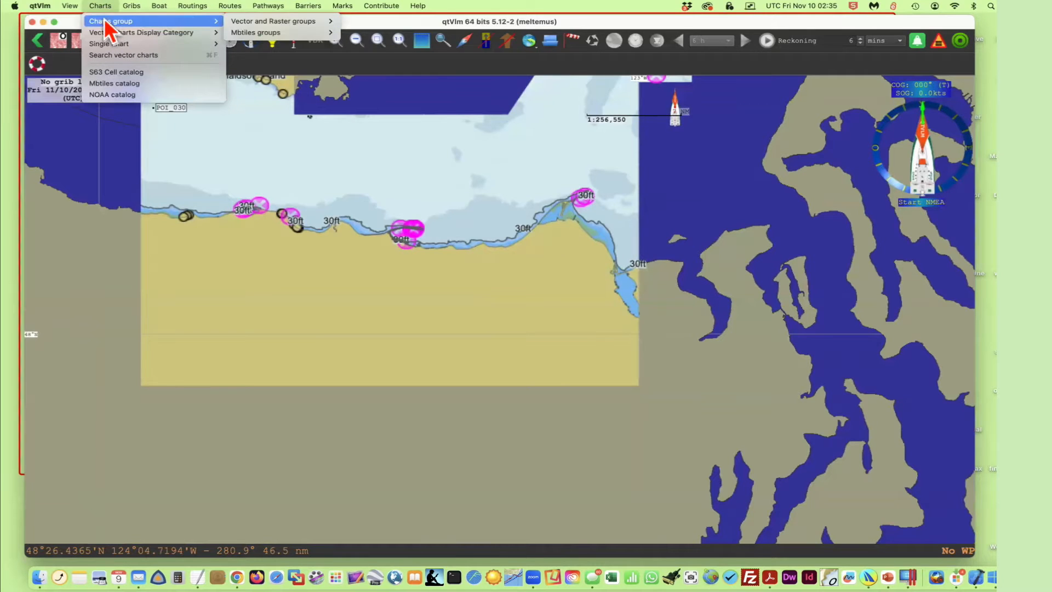
mouse_move(247, 22)
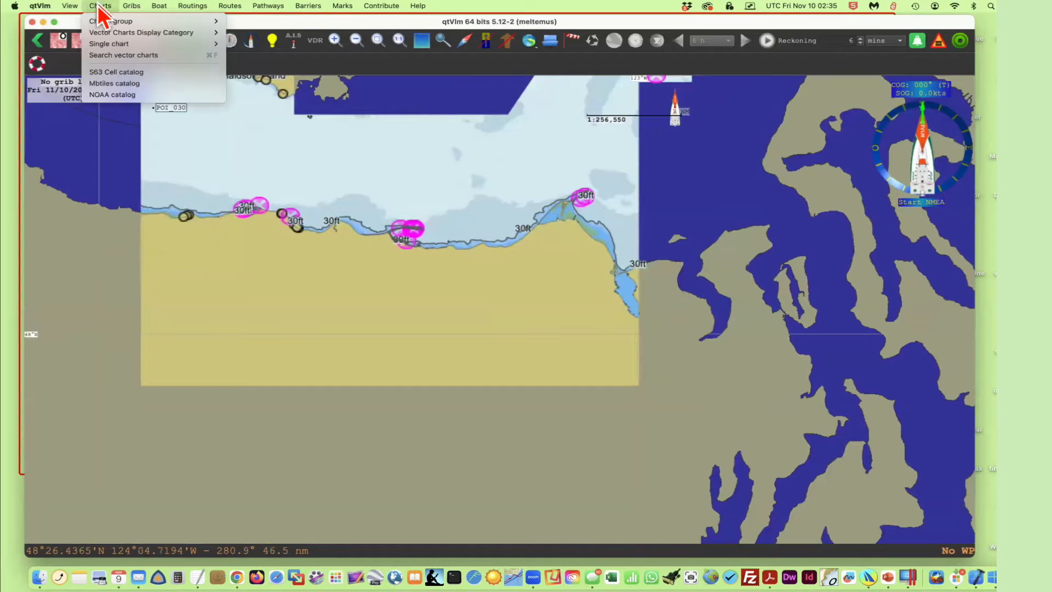
left_click(170, 272)
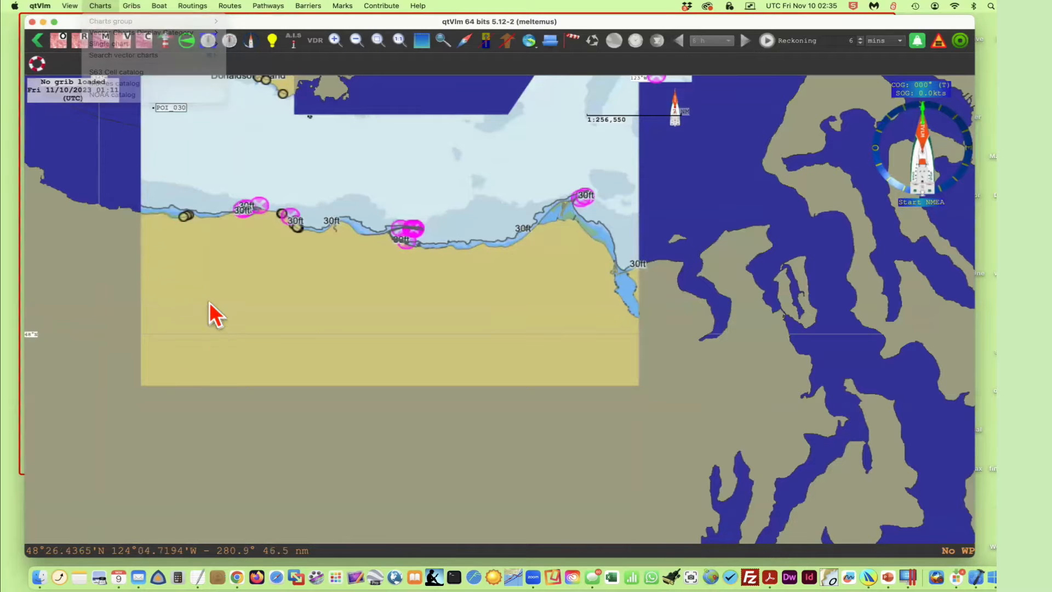
Restore the full vector chart display over Puget Sound and list the charts at a position just east of Bainbridge Island.
scroll(650, 405, "up", 3)
scroll(590, 393, "up", 2)
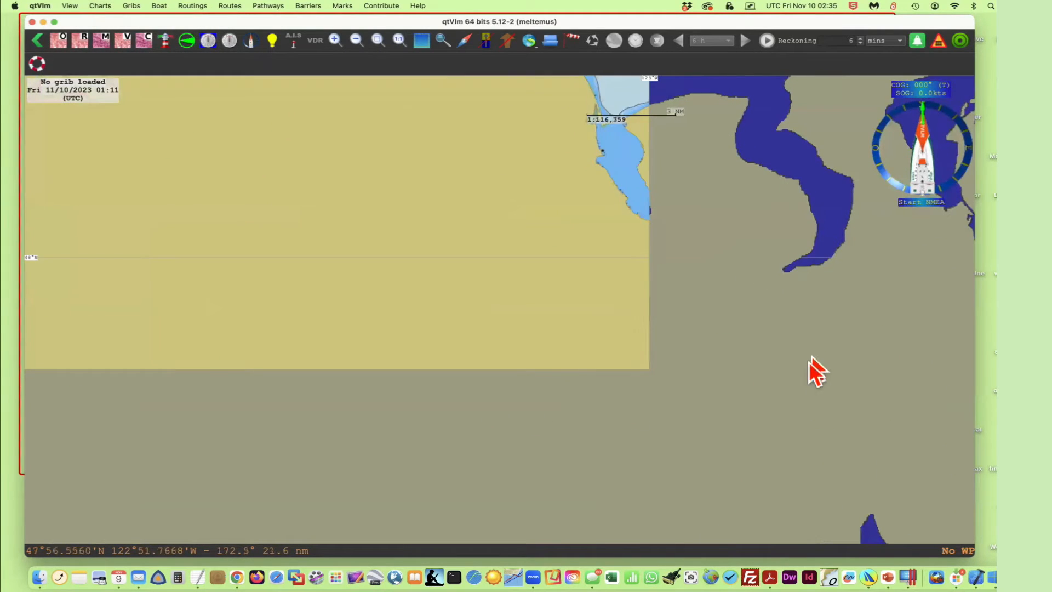
left_click_drag(940, 480, 185, 141)
left_click_drag(480, 426, 471, 304)
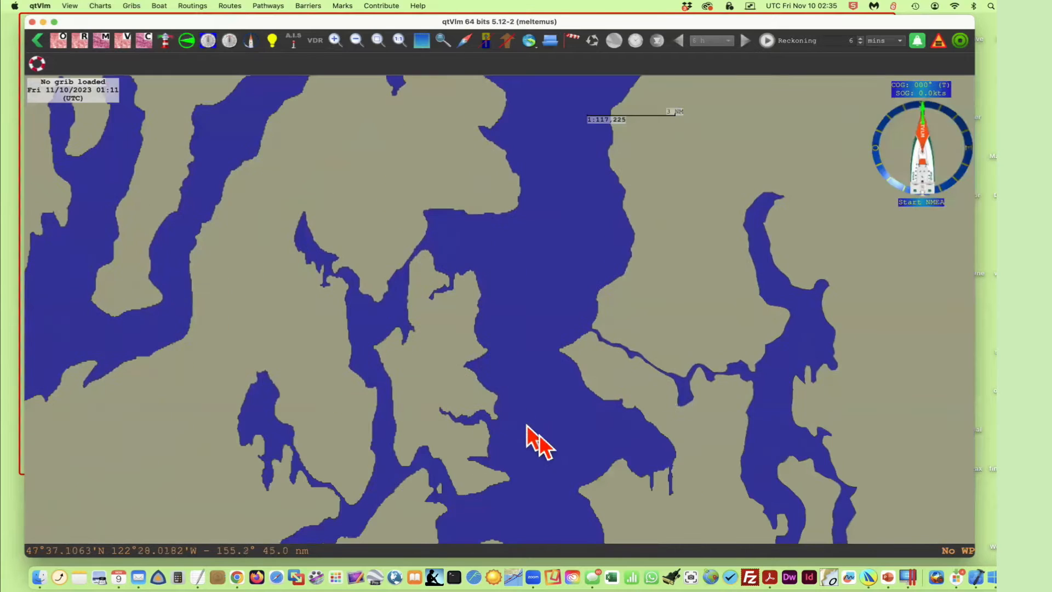
left_click_drag(553, 450, 564, 33)
left_click_drag(559, 237, 594, 512)
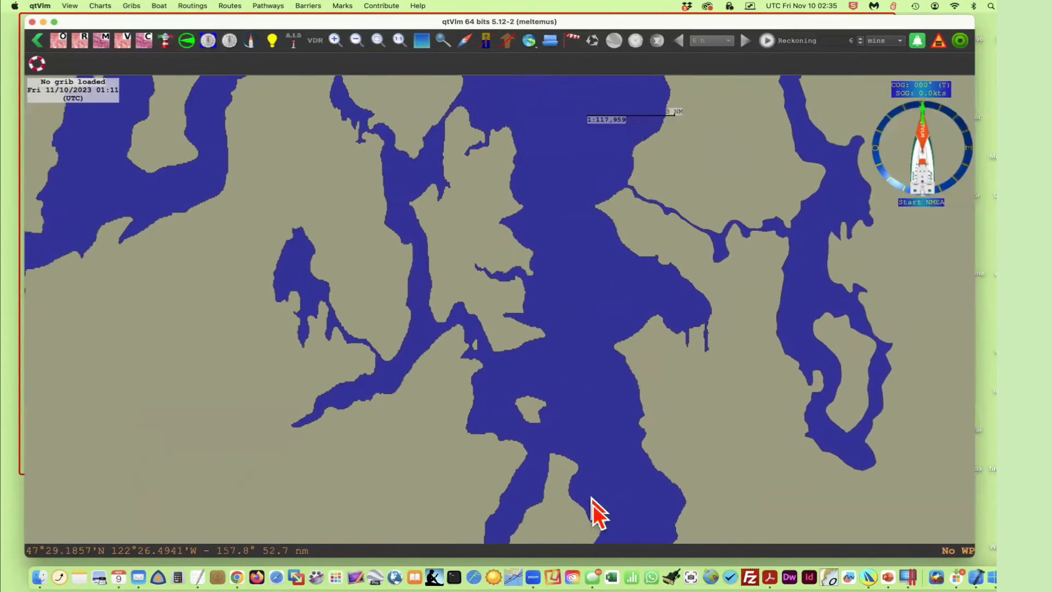
left_click(125, 41)
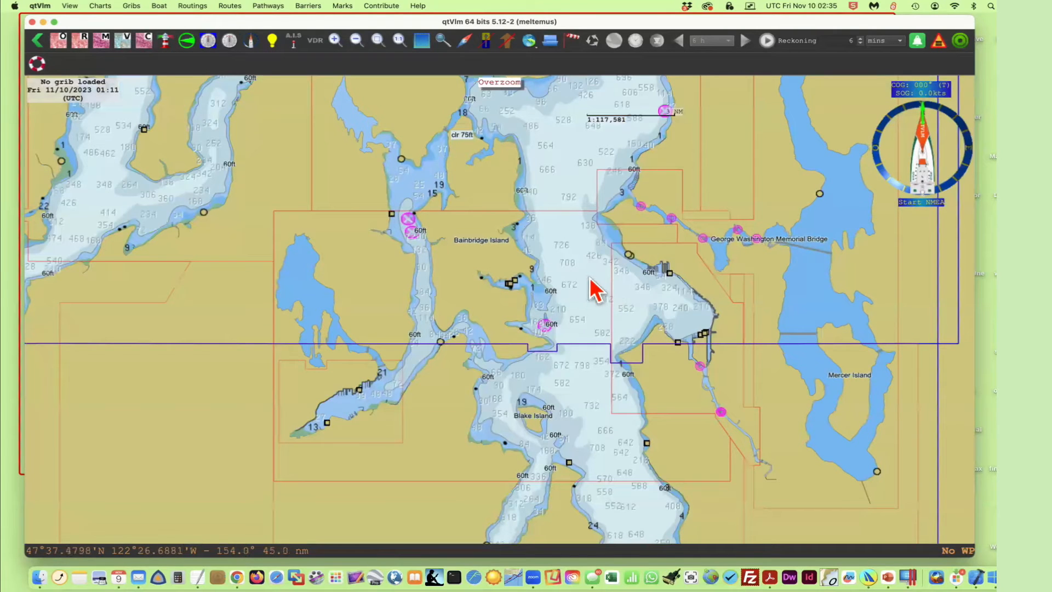
right_click(584, 270)
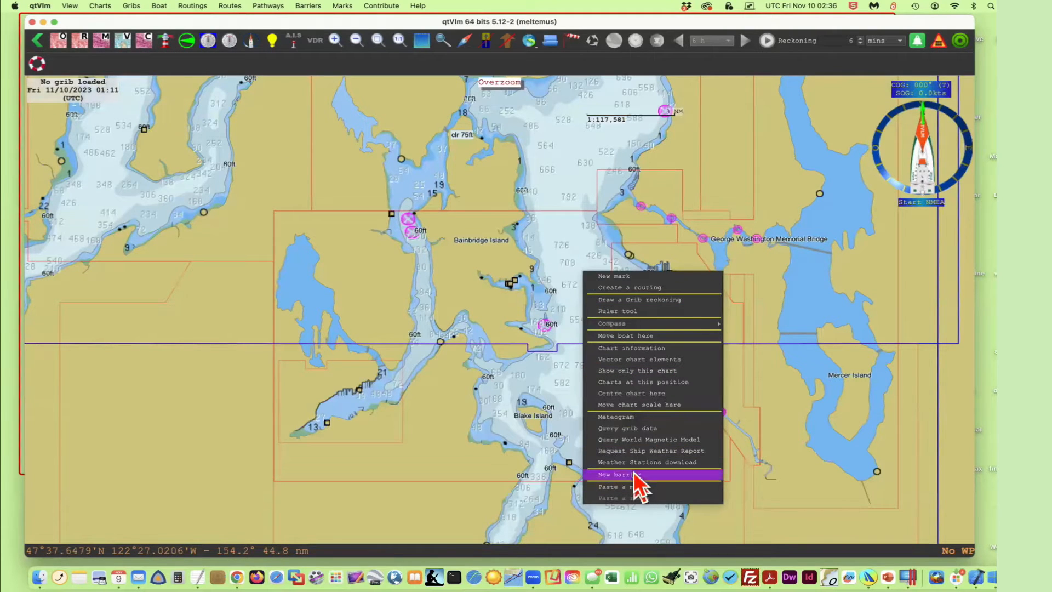
left_click(616, 383)
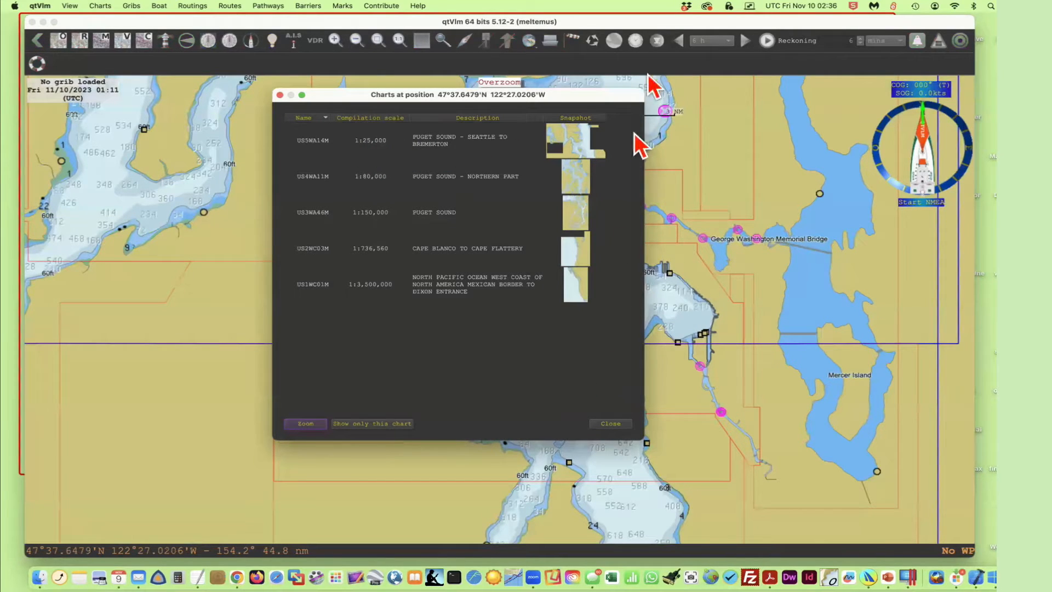
Zoom the display to chart US5WA14M, Puget Sound - Seattle to Bremerton, from the list of charts at the position.
left_click_drag(607, 96, 466, 70)
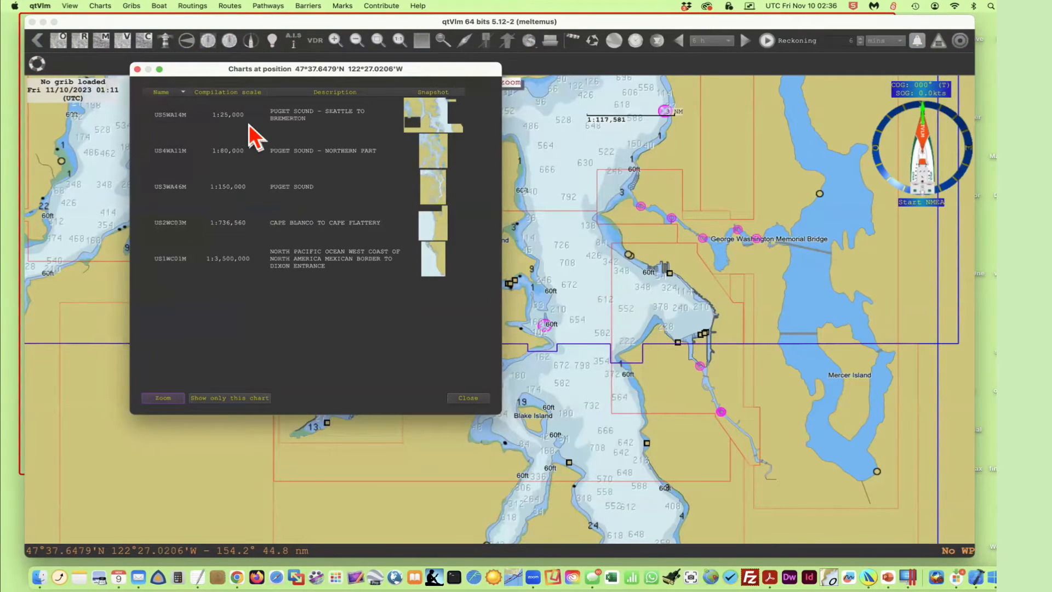
left_click(347, 114)
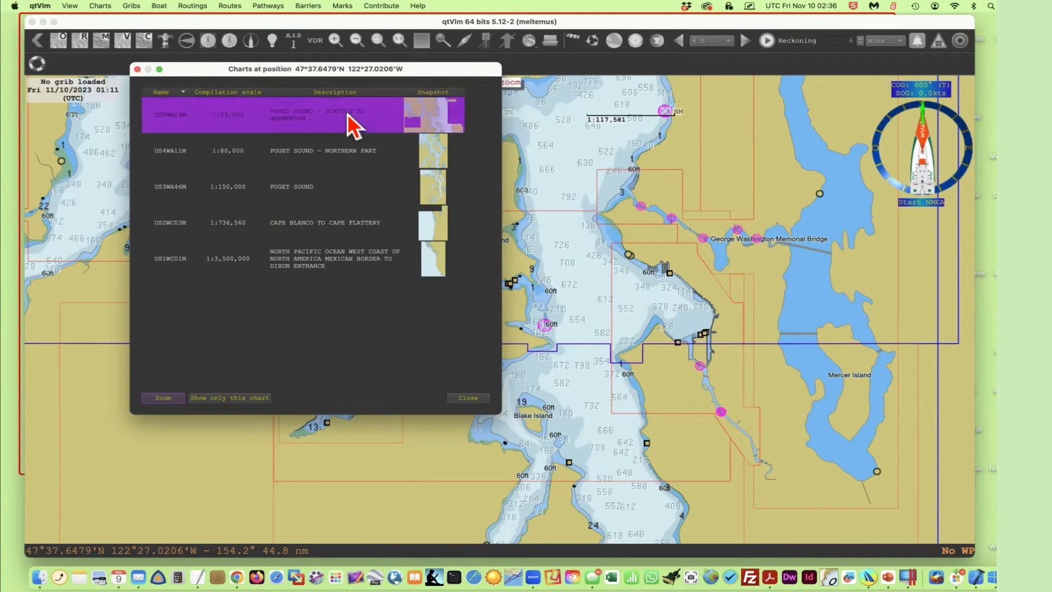
left_click(157, 400)
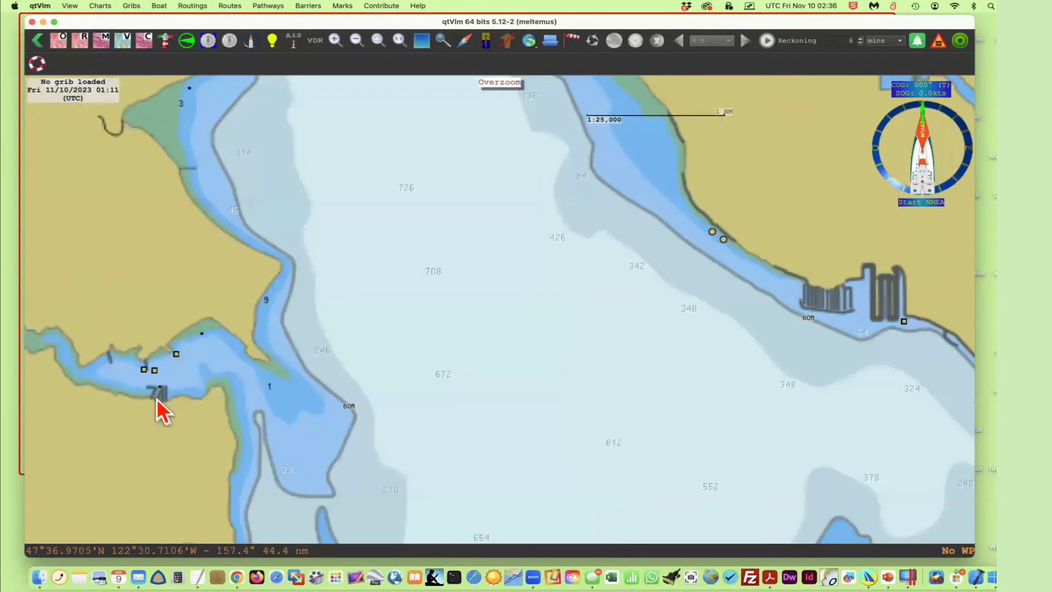
Examine how chart detail and boundaries change with scale between Bainbridge Island and Seattle, and along Puget Sound north to the Hood Canal Bridge.
scroll(584, 382, "down", 2)
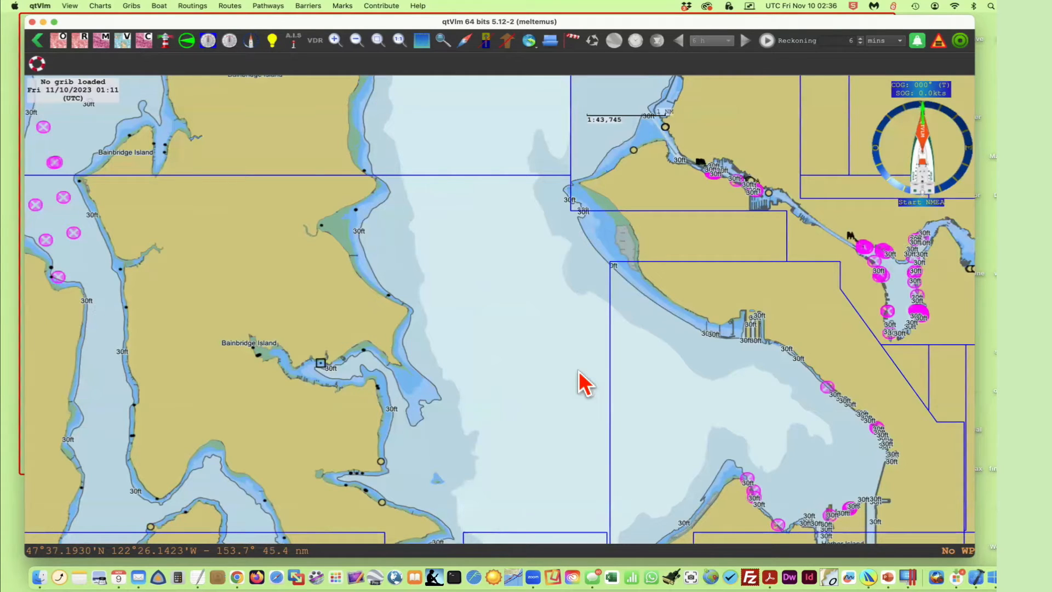
scroll(581, 383, "down", 4)
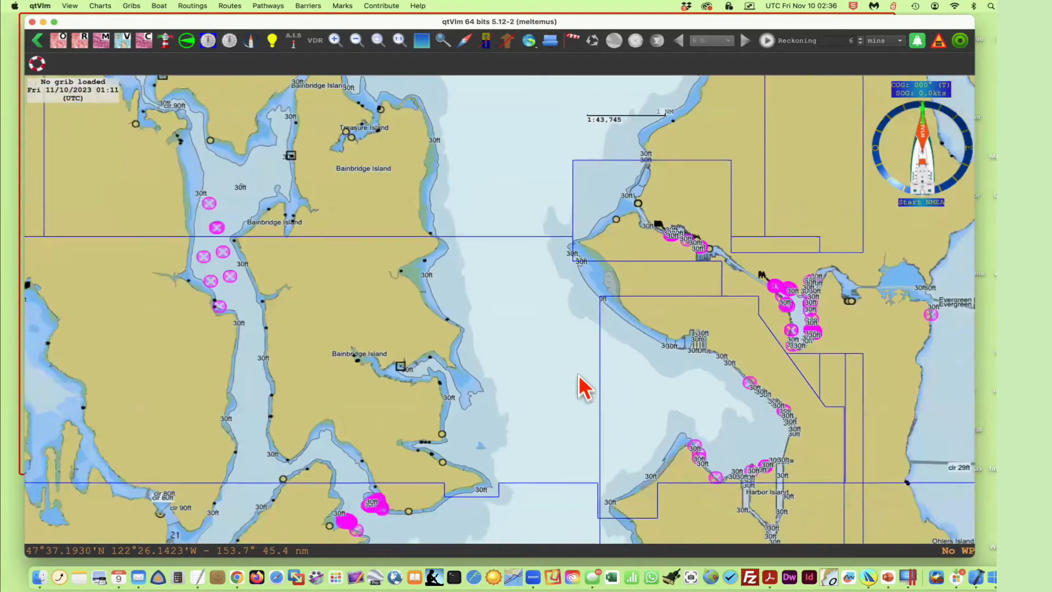
scroll(556, 363, "up", 3)
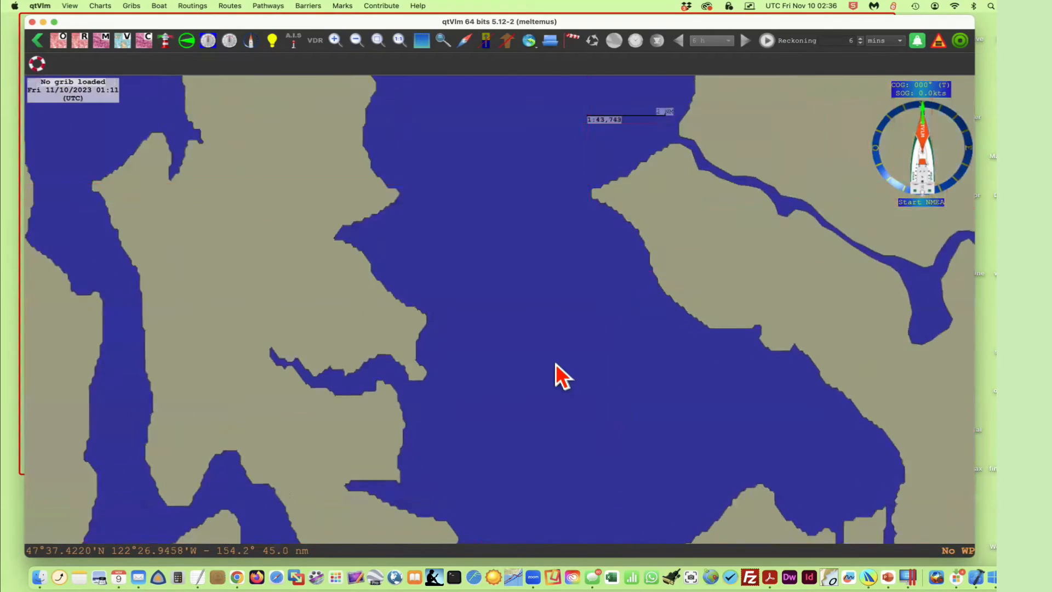
scroll(561, 377, "up", 2)
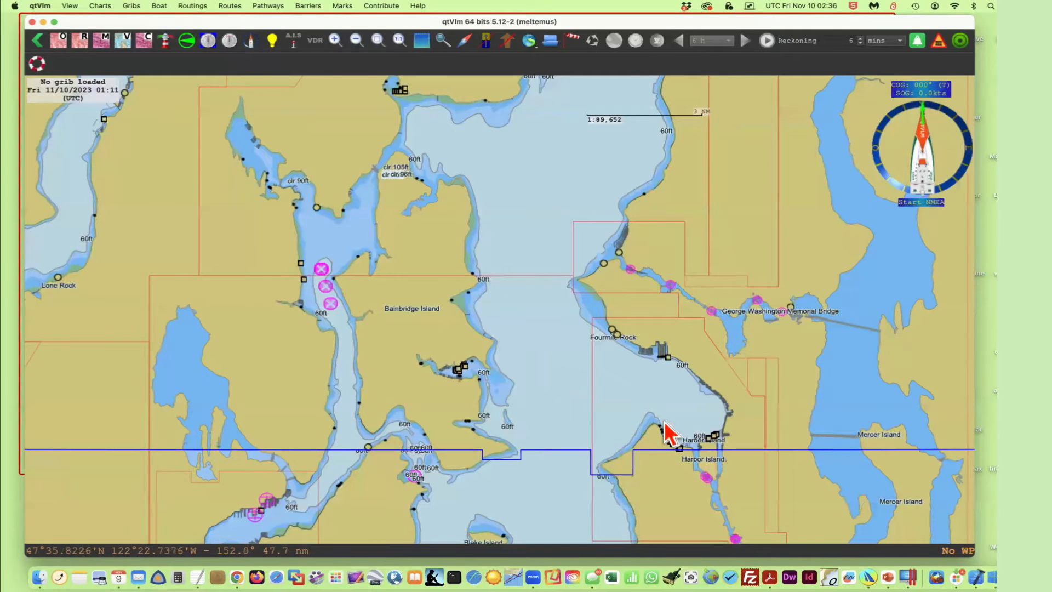
scroll(573, 379, "up", 2)
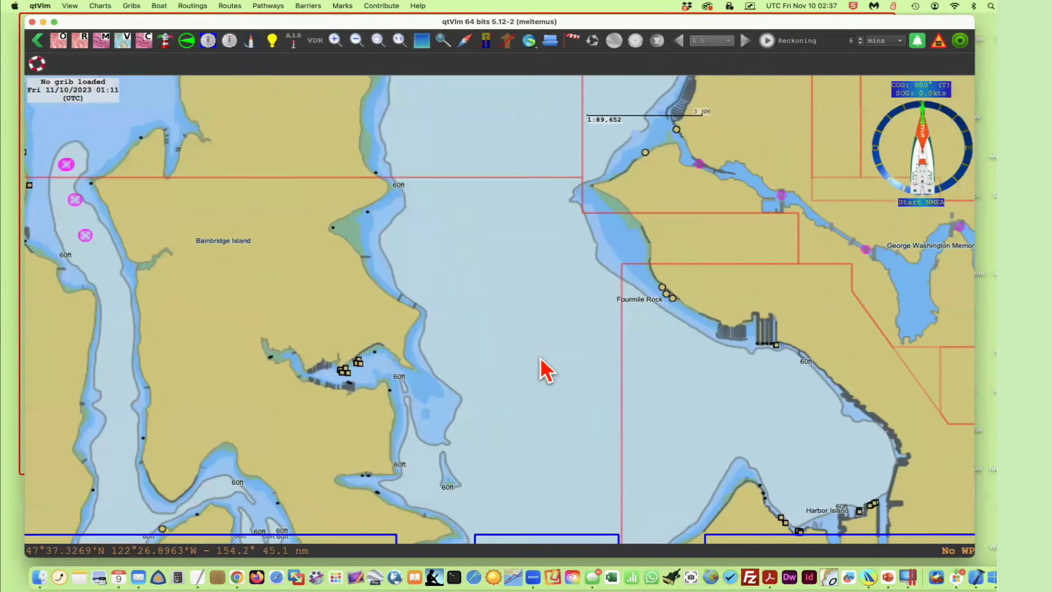
scroll(540, 366, "up", 2)
scroll(513, 321, "up", 1)
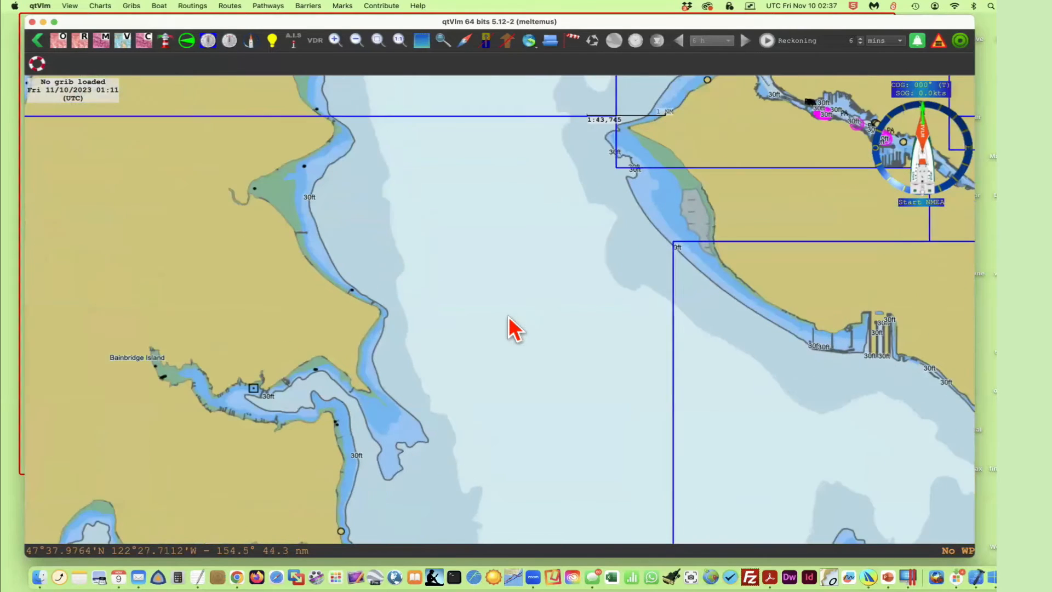
scroll(509, 319, "down", 3)
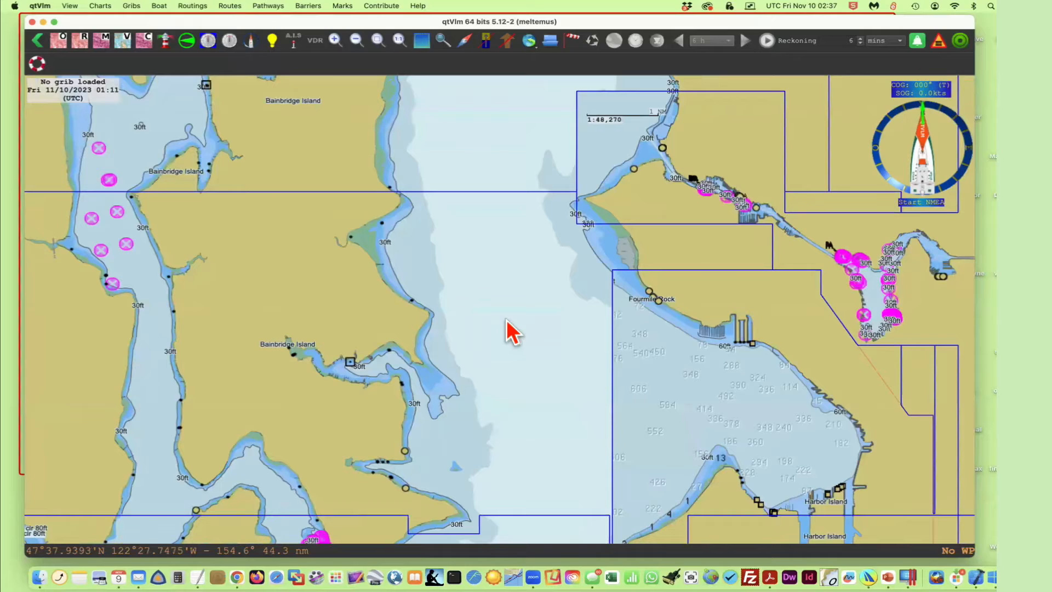
scroll(543, 390, "down", 3)
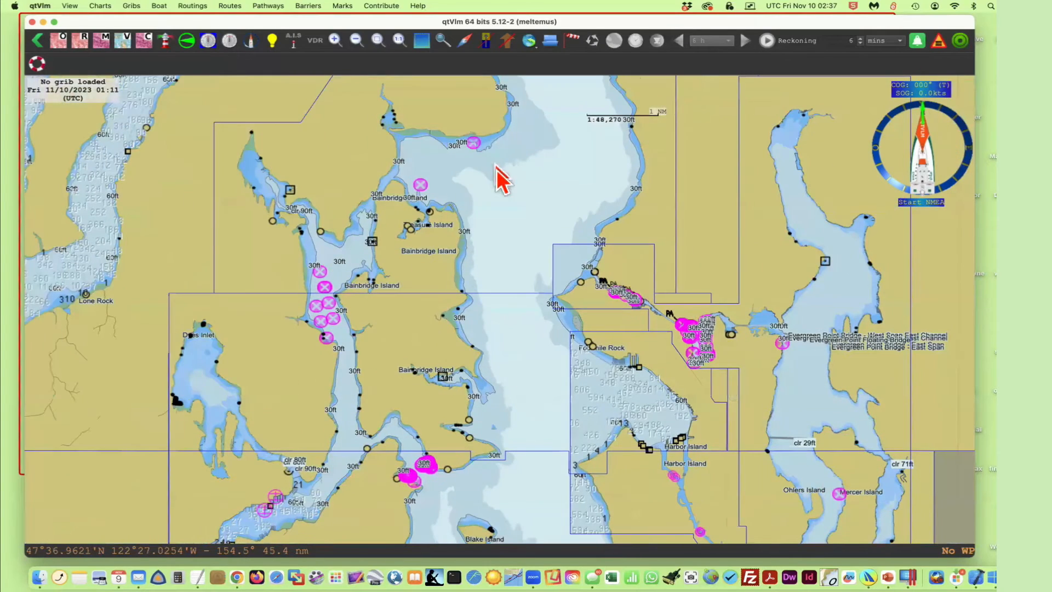
left_click_drag(496, 166, 585, 413)
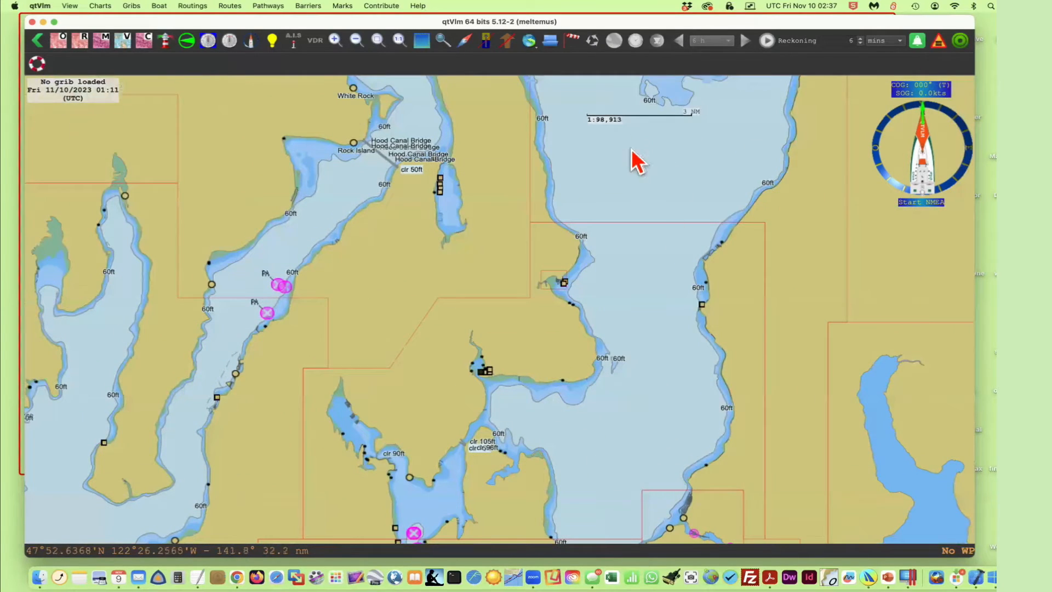
left_click_drag(631, 149, 684, 348)
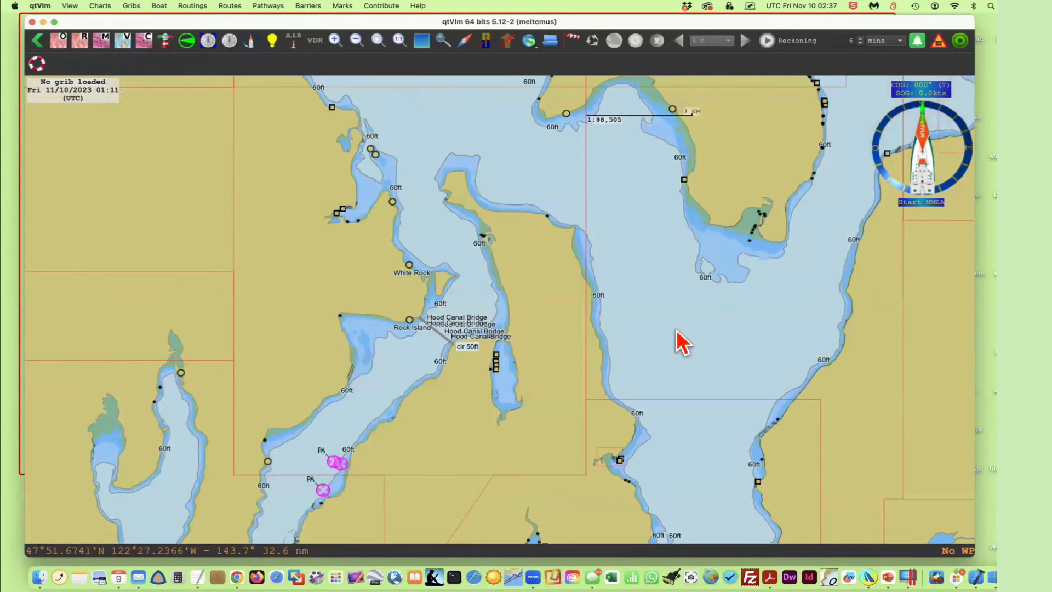
Search the S57s/S63s vector charts for "rocky point" and sort the results by latitude.
key("super+f")
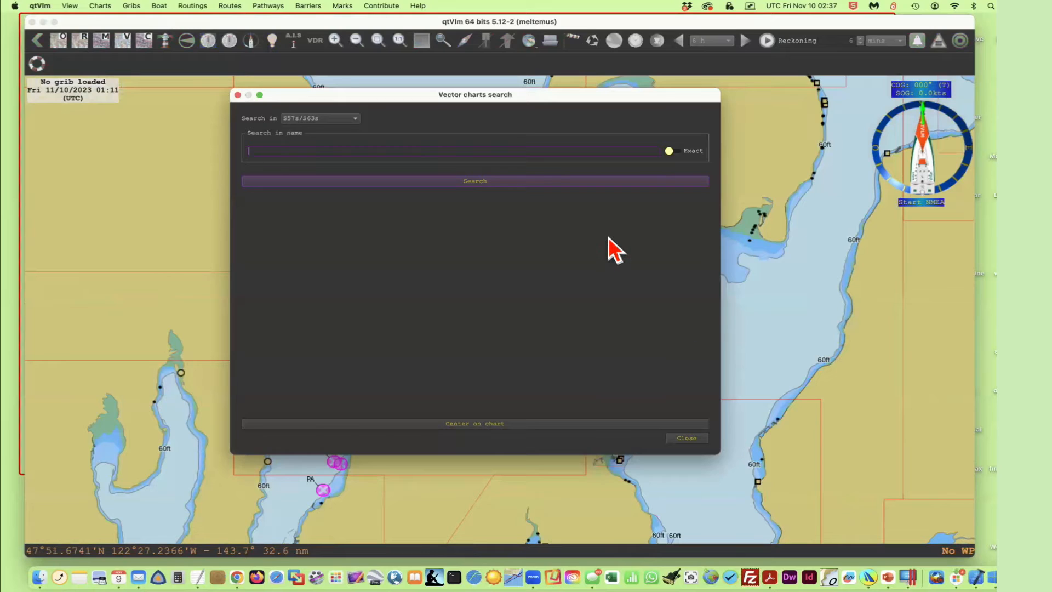
type("rocky pointint")
left_click(465, 182)
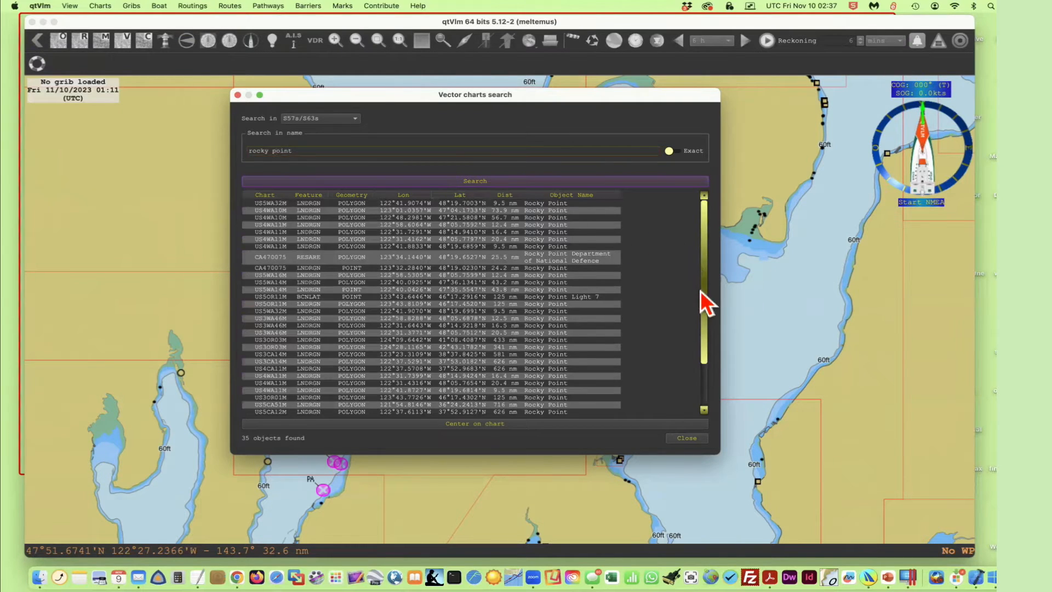
left_click_drag(700, 290, 741, 204)
left_click(467, 195)
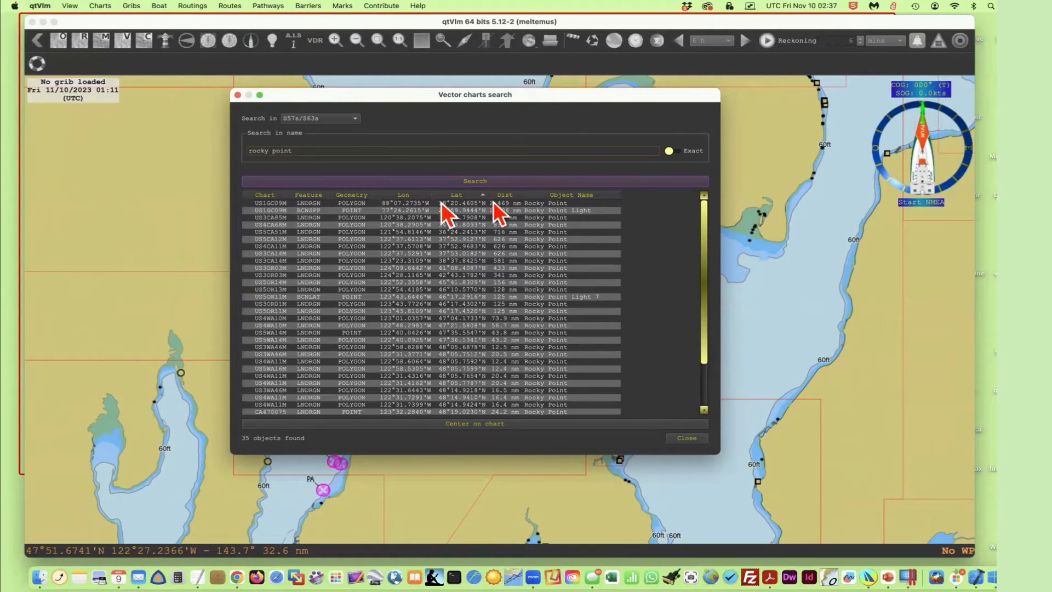
Center the chart on the US3WA46M Rocky Point result at 48°05.7512'N, close the search, and inspect the waters around Baby Island.
left_click_drag(705, 263, 703, 313)
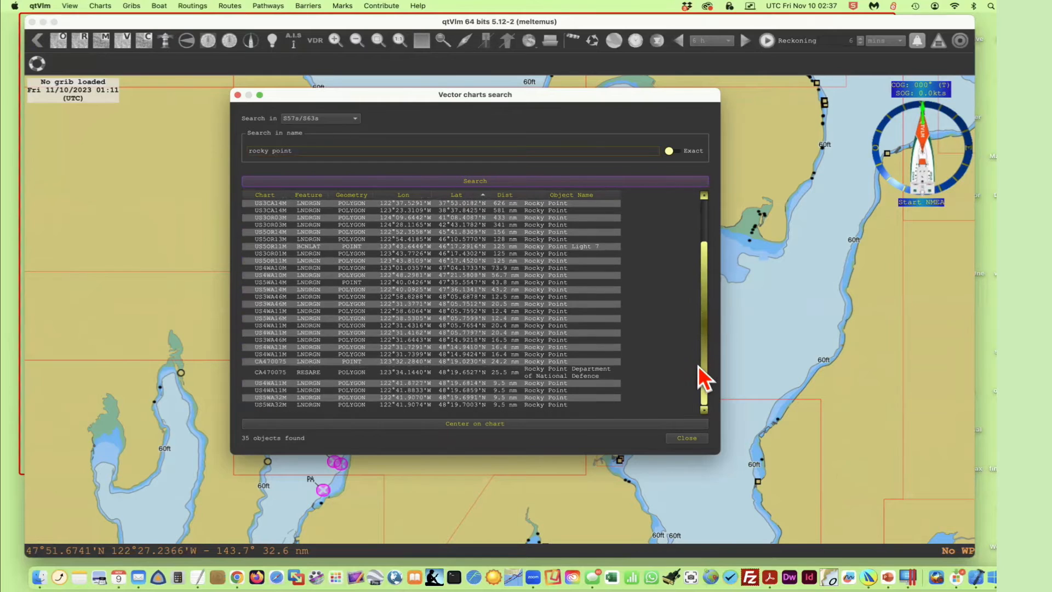
left_click(452, 304)
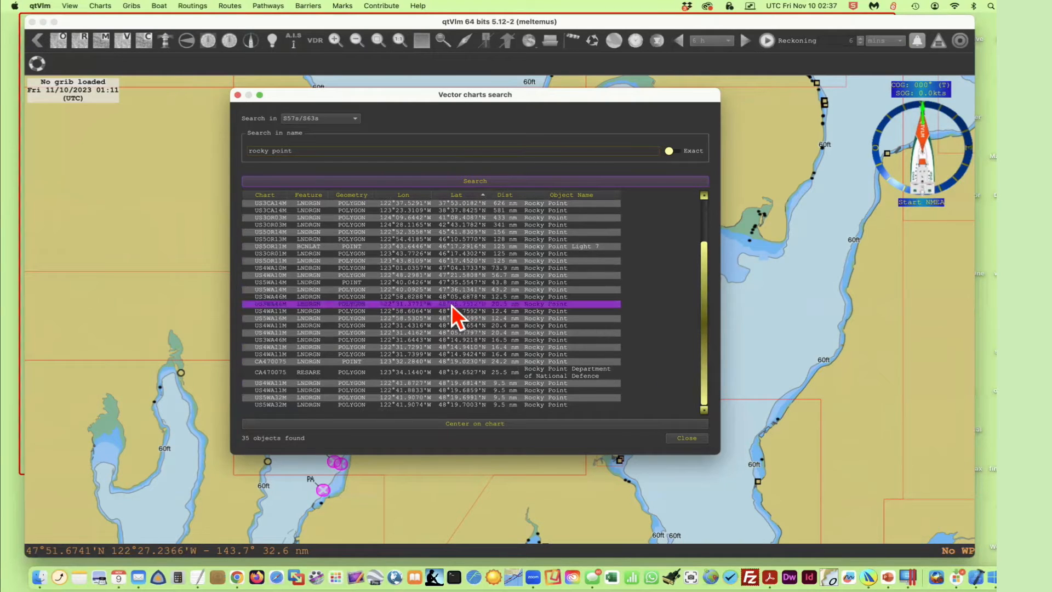
left_click(456, 423)
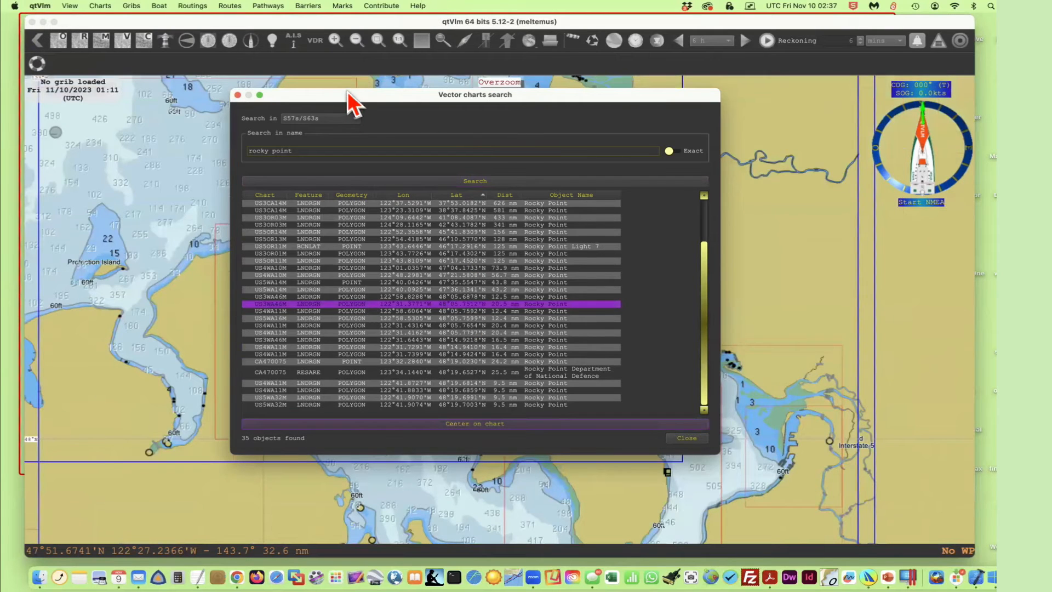
left_click_drag(347, 93, 937, 174)
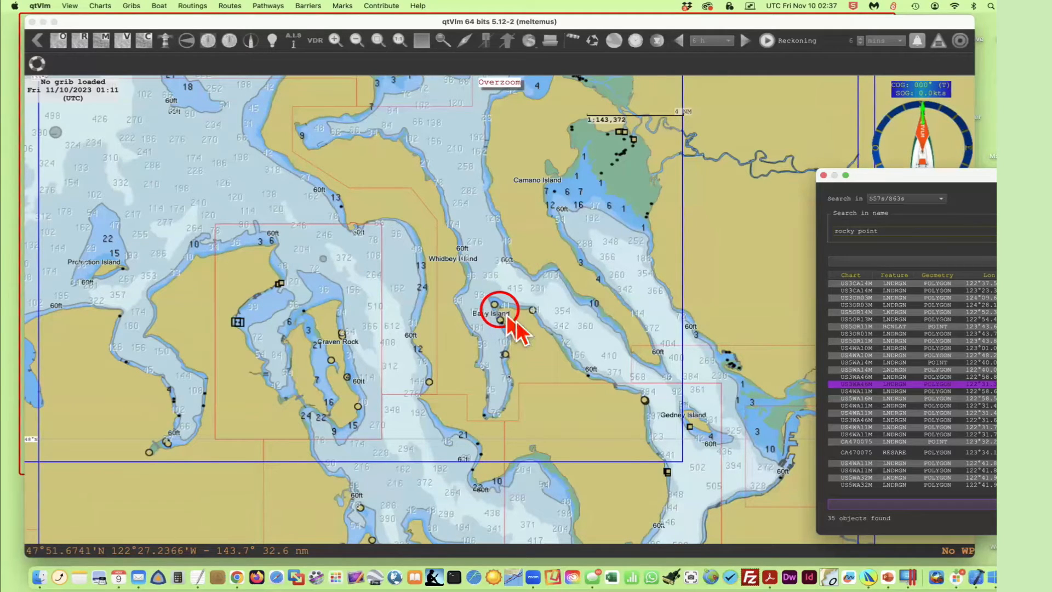
left_click(823, 176)
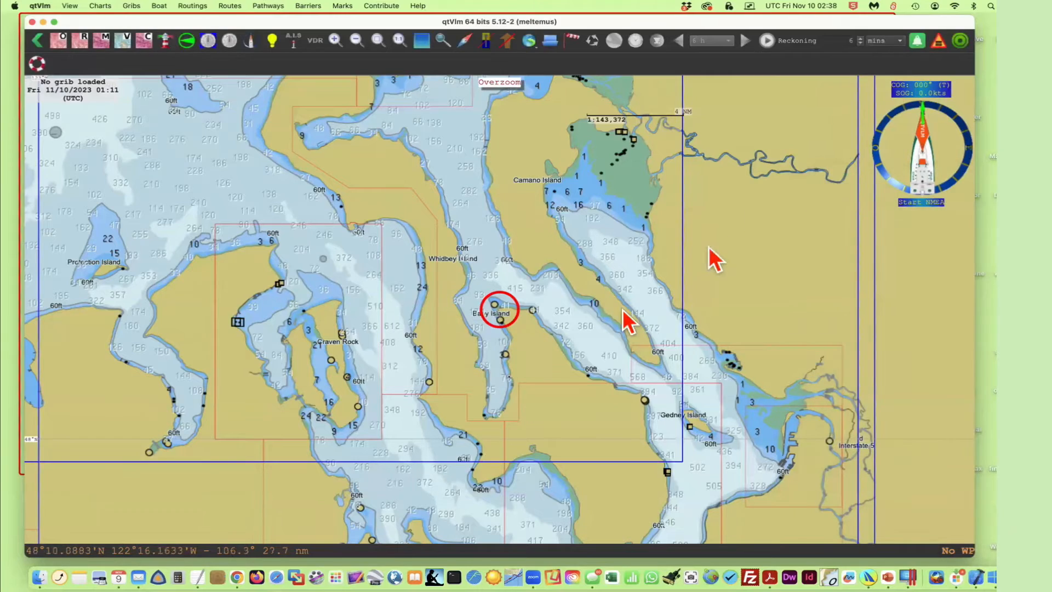
scroll(491, 351, "up", 3)
scroll(499, 353, "up", 3)
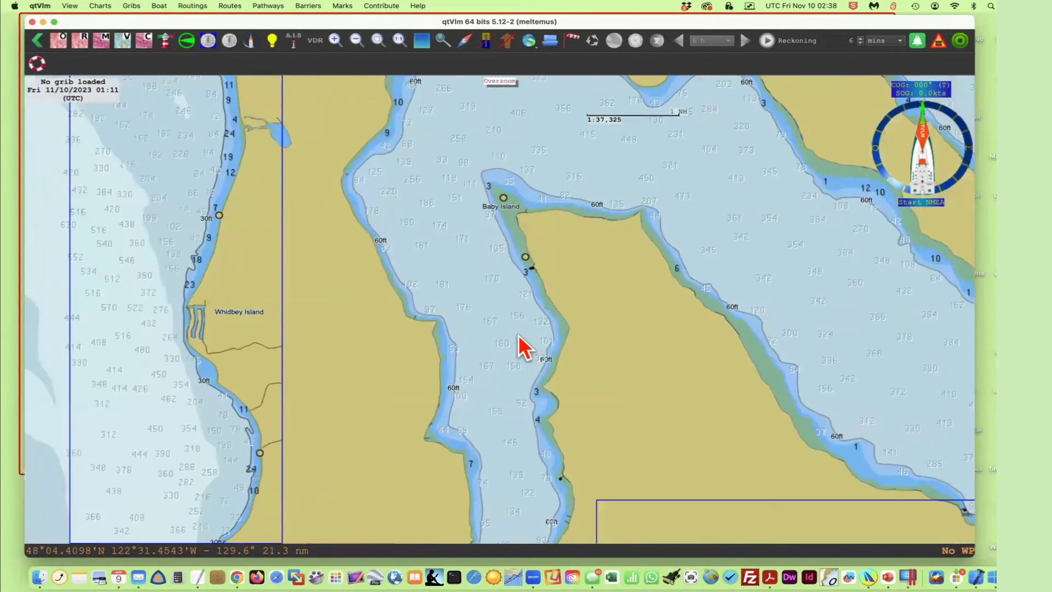
scroll(592, 310, "down", 2)
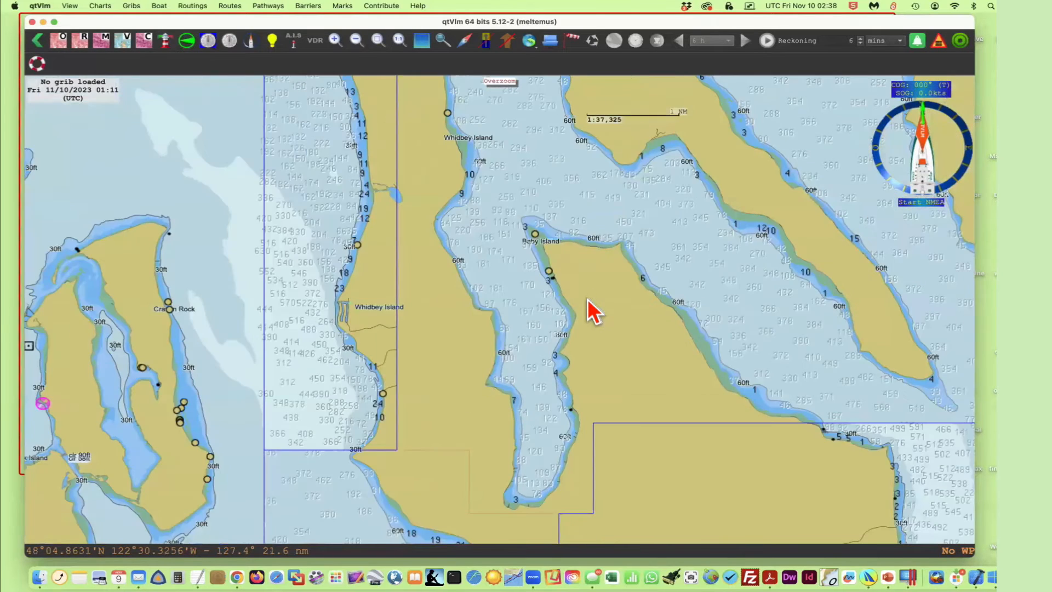
Search the vector charts again for "rocky point".
key("super+f")
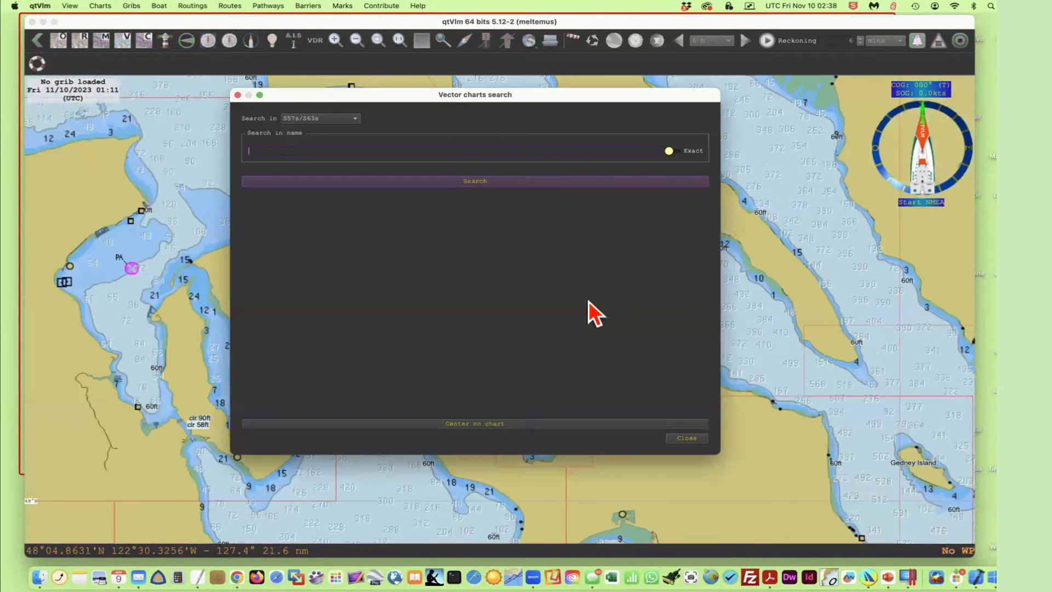
left_click(272, 149)
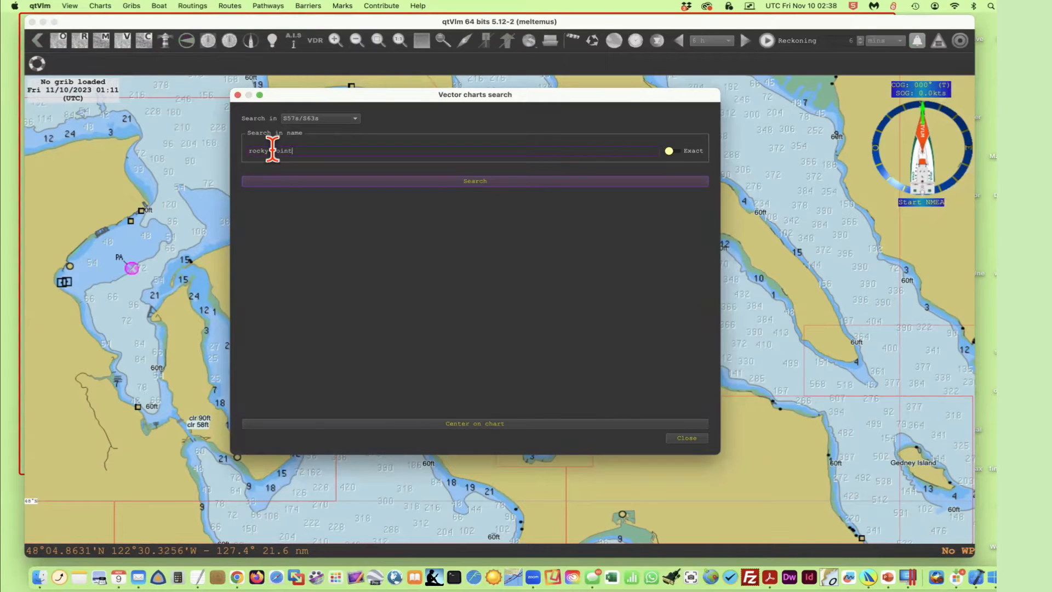
left_click(378, 182)
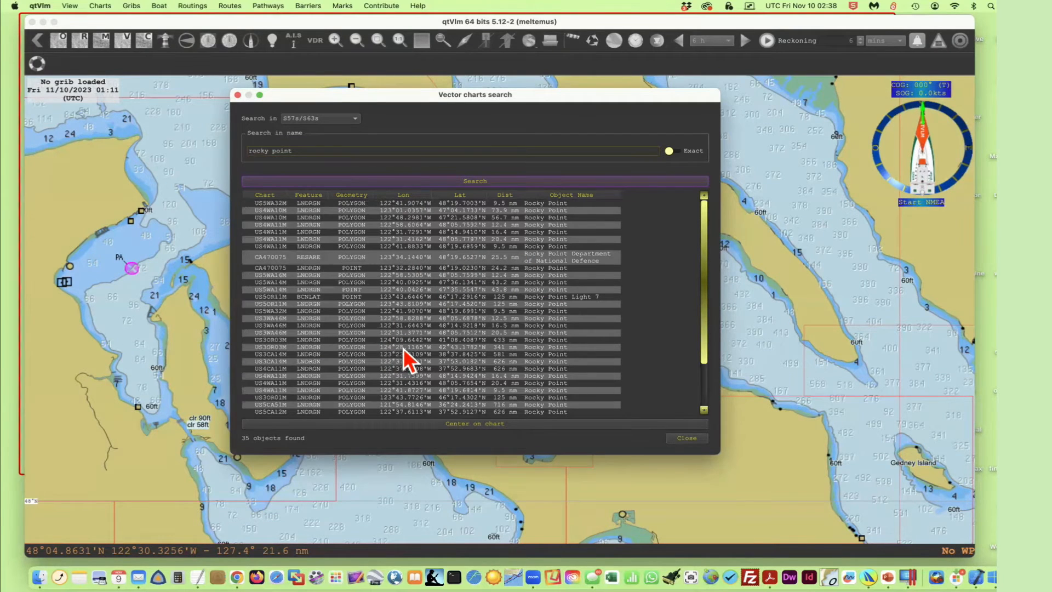
Sort the results by latitude and center the chart on the US4WA11M Rocky Point at 48°14.9410'N.
left_click(460, 195)
scroll(460, 307, "down", 3)
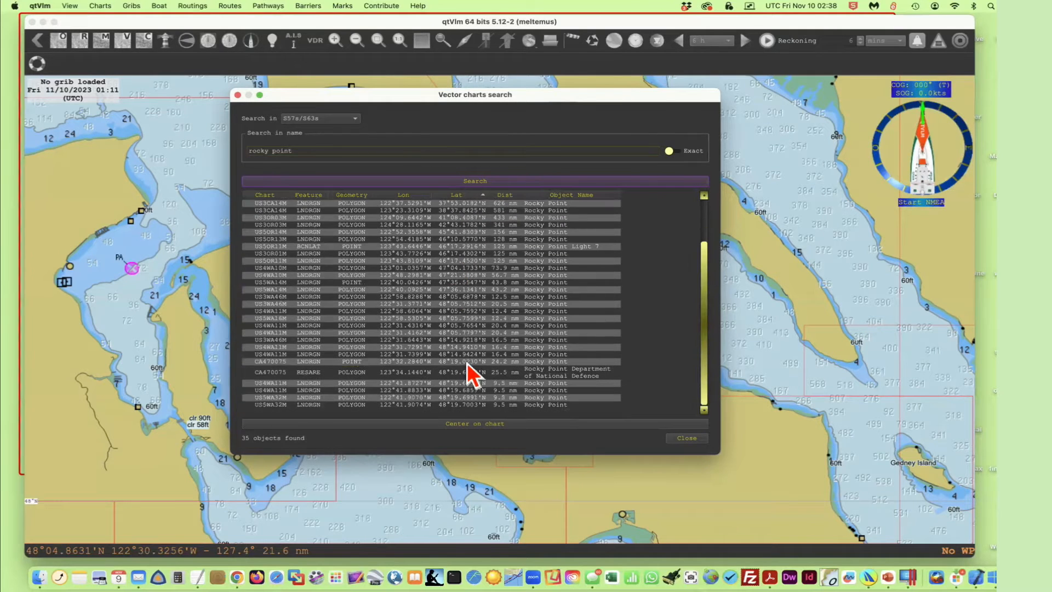
left_click(404, 345)
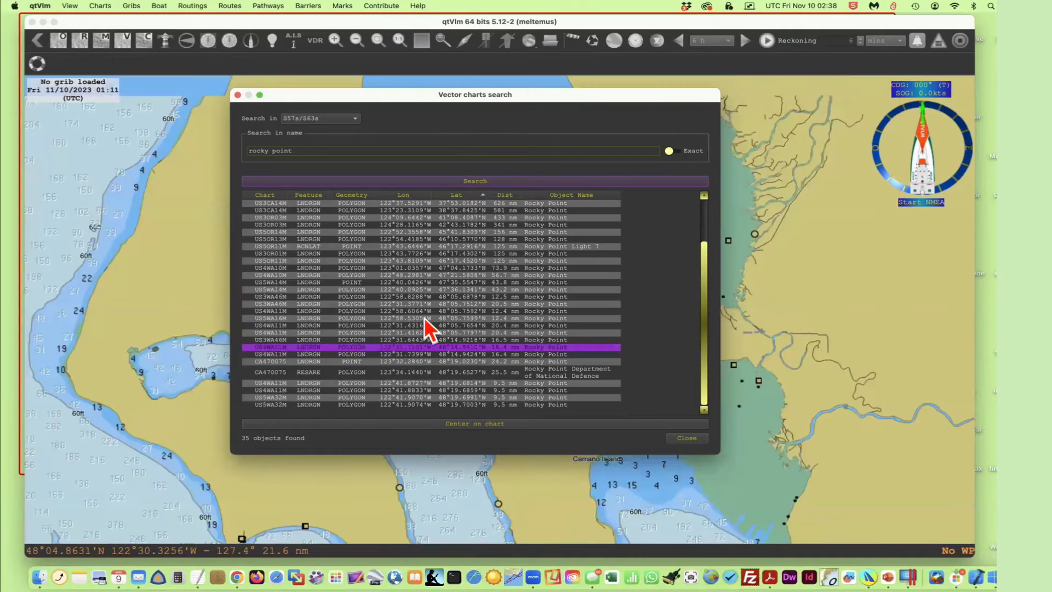
left_click_drag(376, 94, 513, 110)
Center the chart on the southernmost Rocky Point result, US1GC09M at 18°20.4605'N, and close the search.
scroll(564, 274, "up", 3)
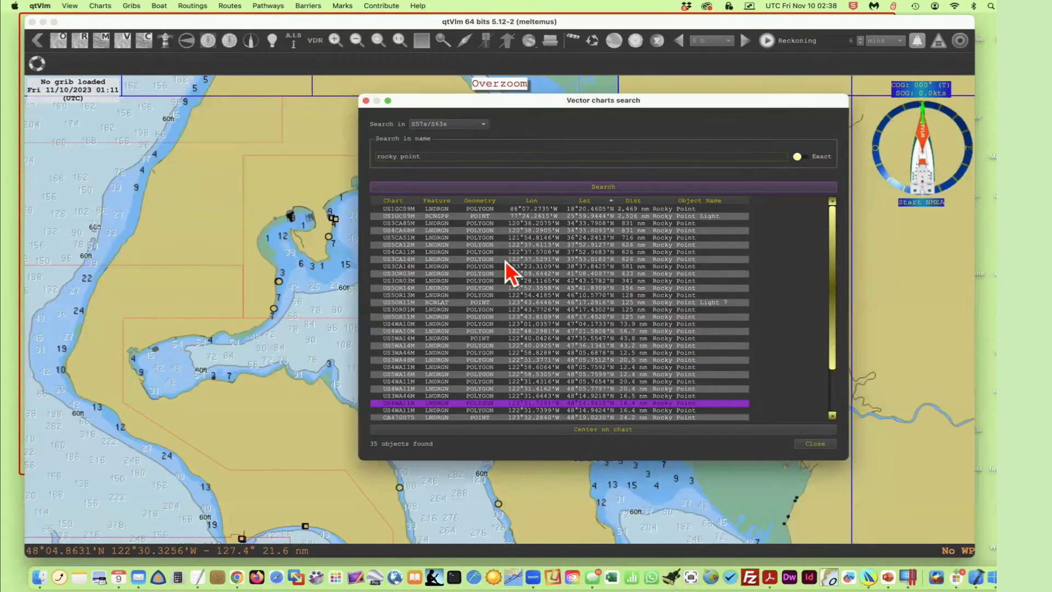
left_click(584, 209)
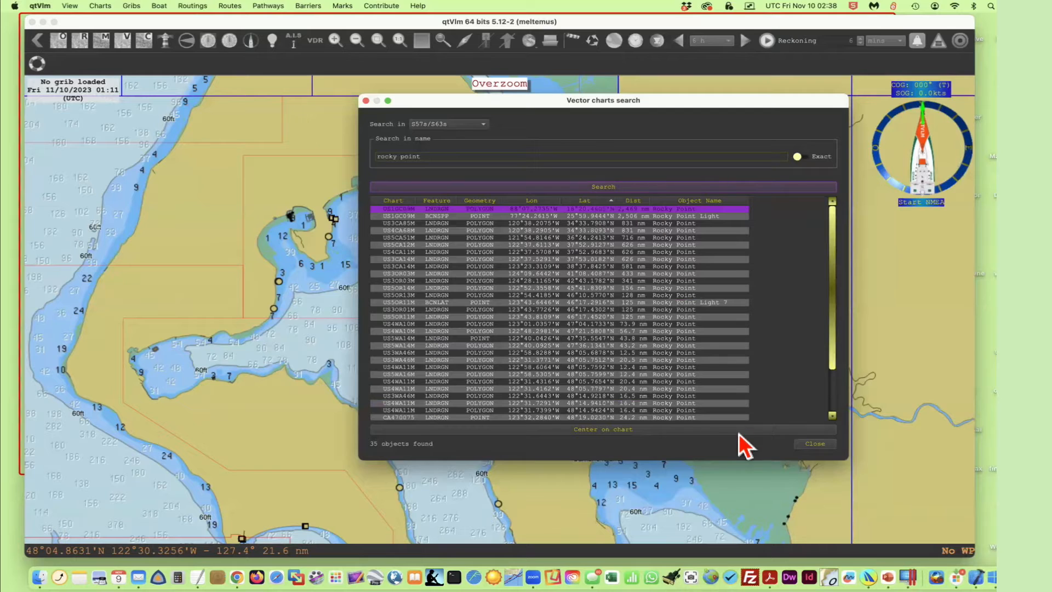
double_click(555, 209)
left_click_drag(502, 98, 795, 178)
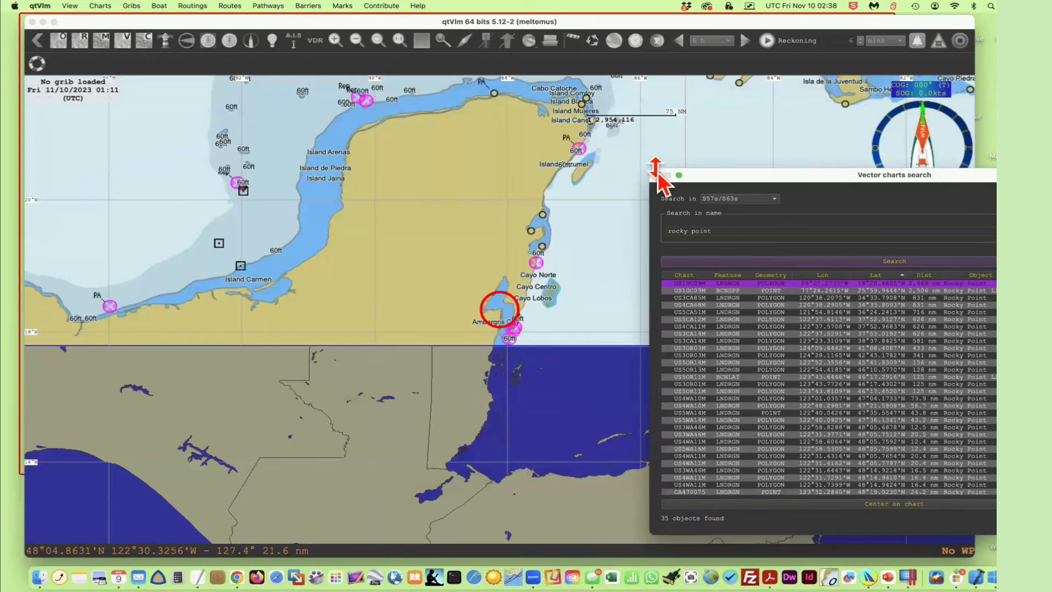
left_click_drag(675, 176, 734, 119)
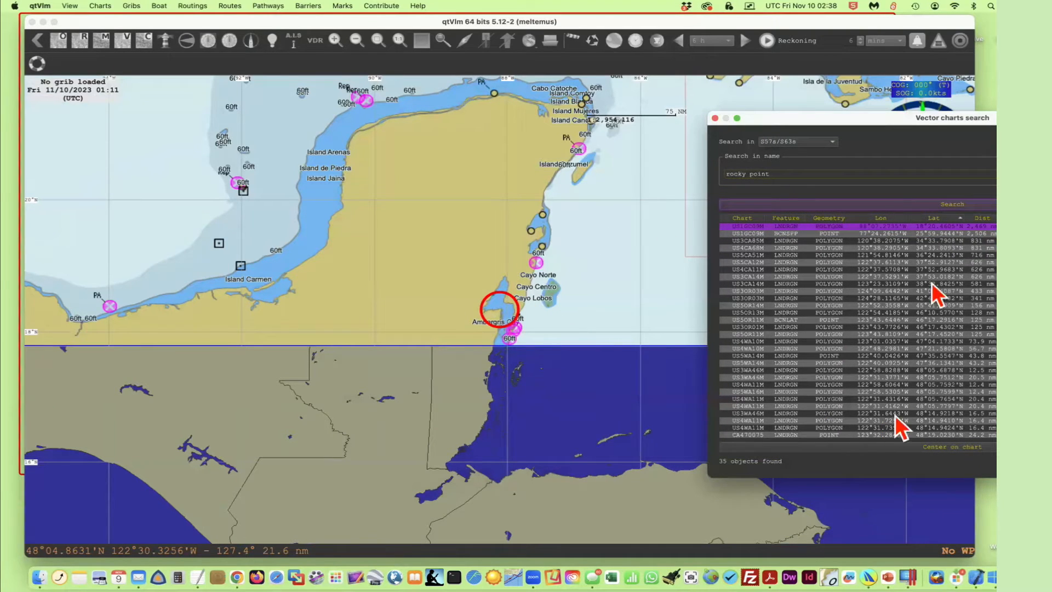
left_click_drag(926, 117, 767, 74)
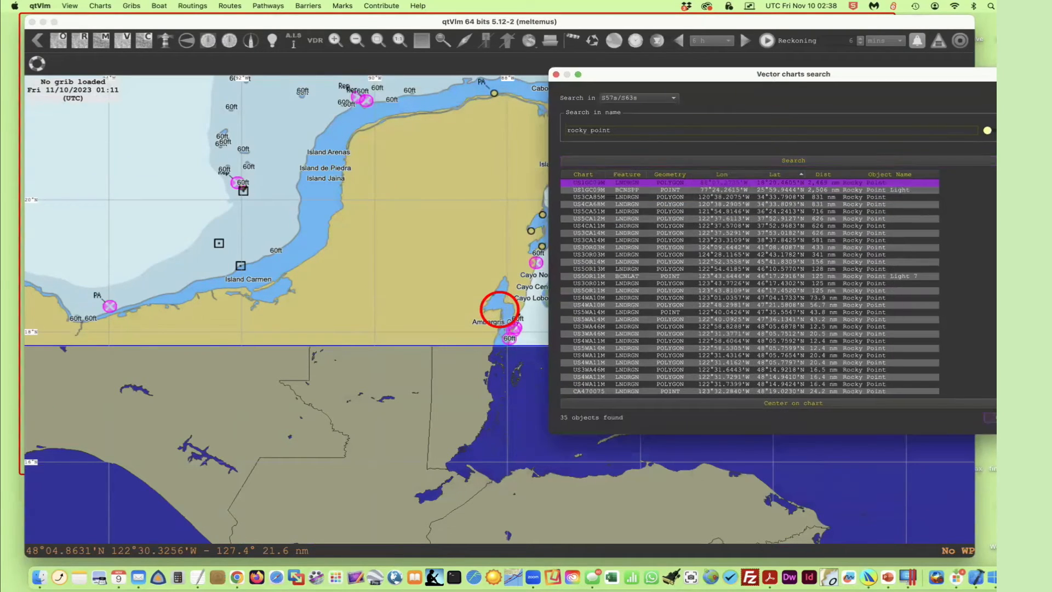
left_click(708, 418)
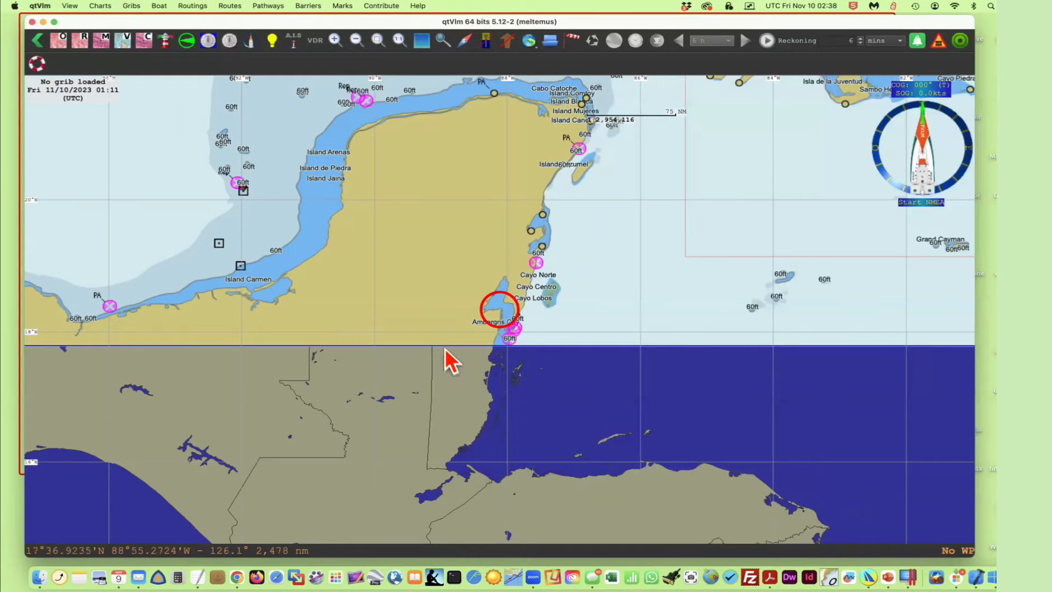
Show the place names, lights and other chart details around the marked location near Ambergris Cay.
scroll(493, 314, "up", 3)
scroll(507, 322, "up", 3)
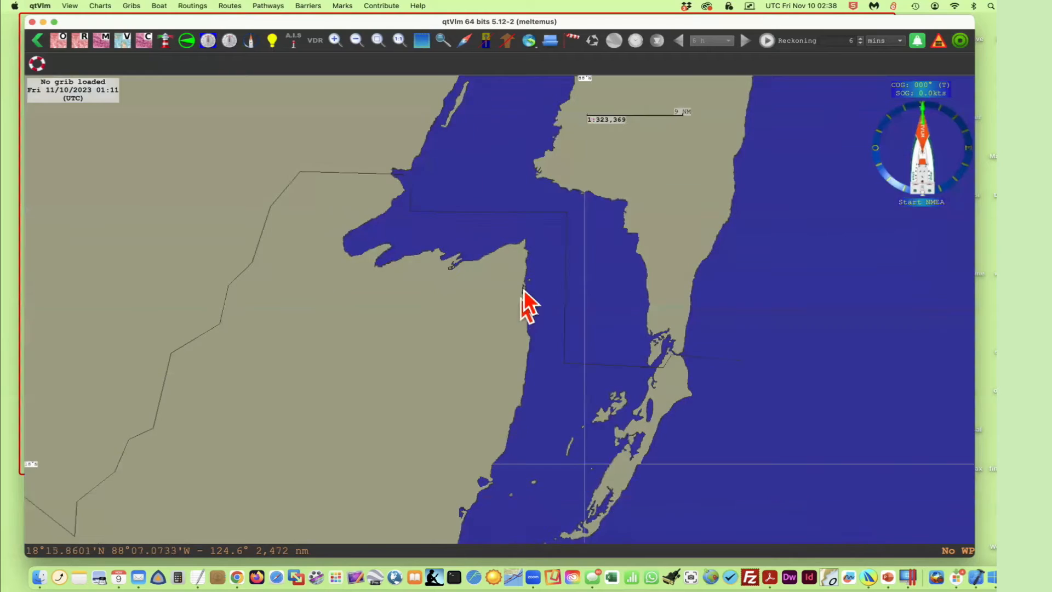
scroll(505, 326, "up", 3)
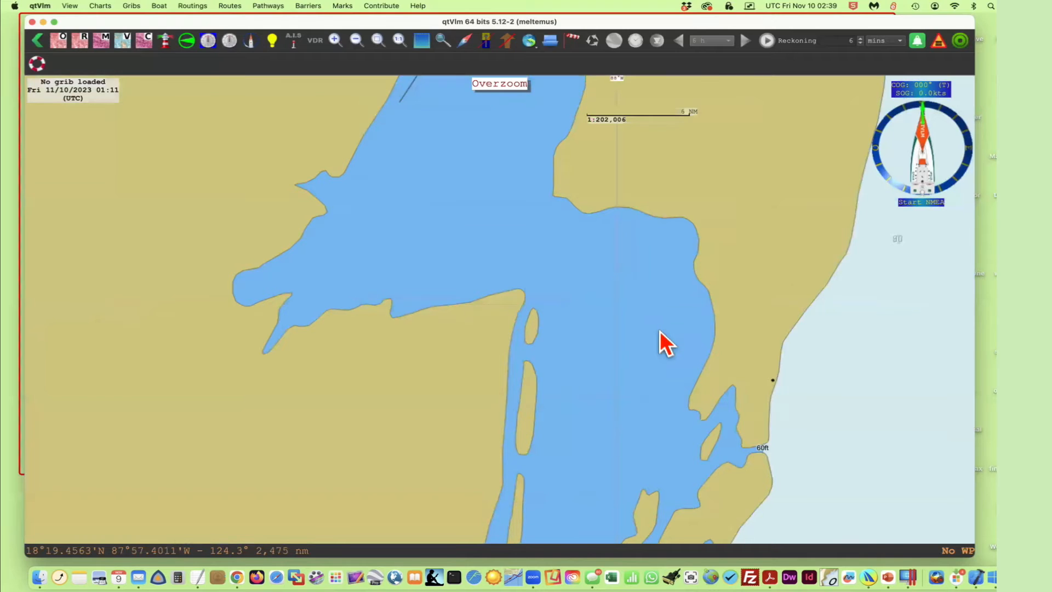
key("v")
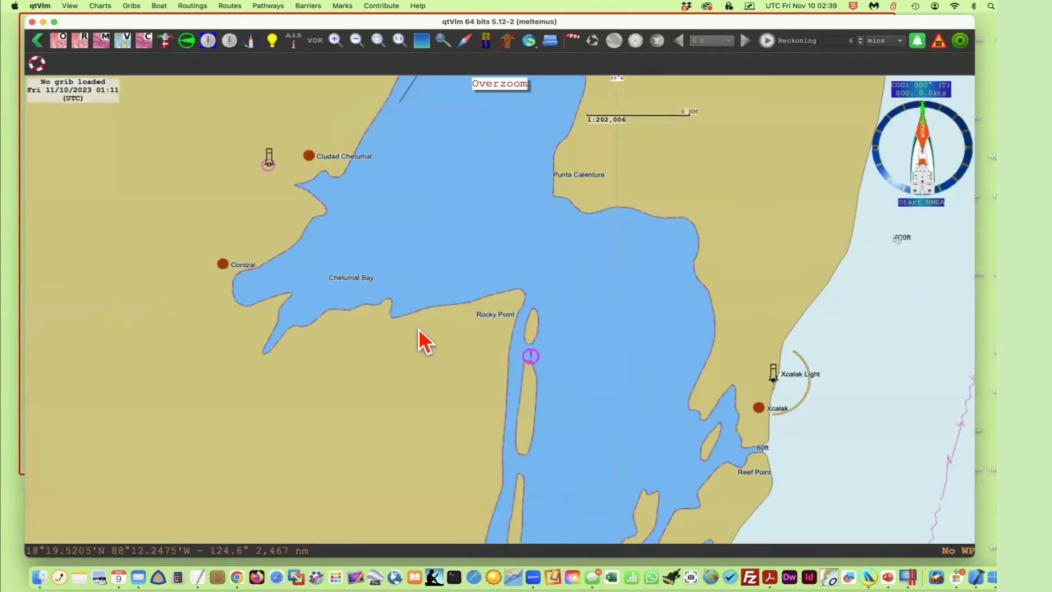
Examine the charted coastline and chart coverage around Rocky Point in Chetumal Bay at several scales.
scroll(498, 309, "up", 2)
scroll(497, 309, "down", 4)
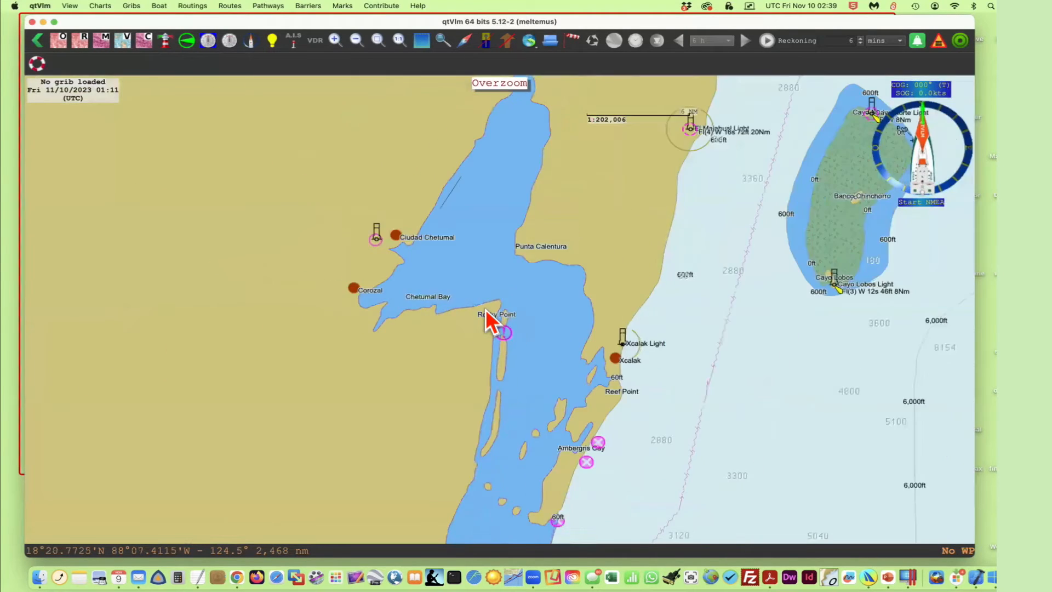
scroll(496, 307, "up", 2)
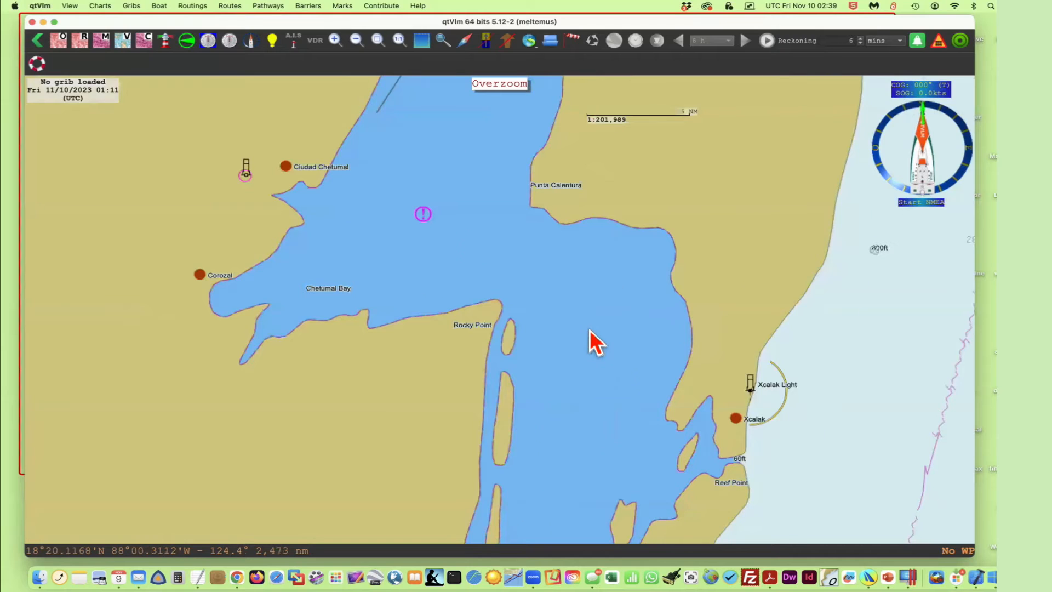
scroll(591, 331, "down", 3)
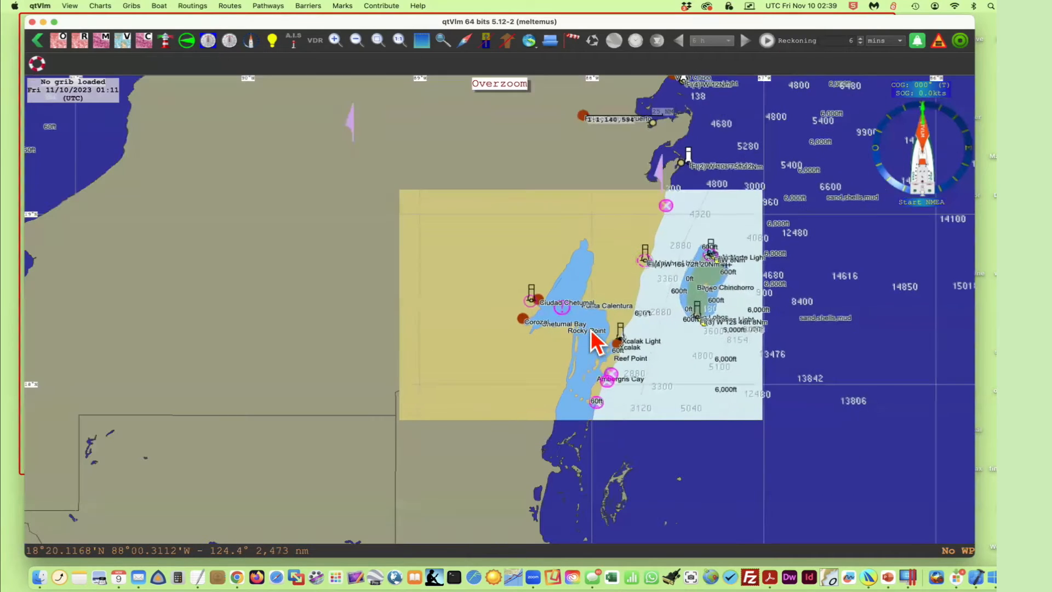
scroll(592, 332, "up", 3)
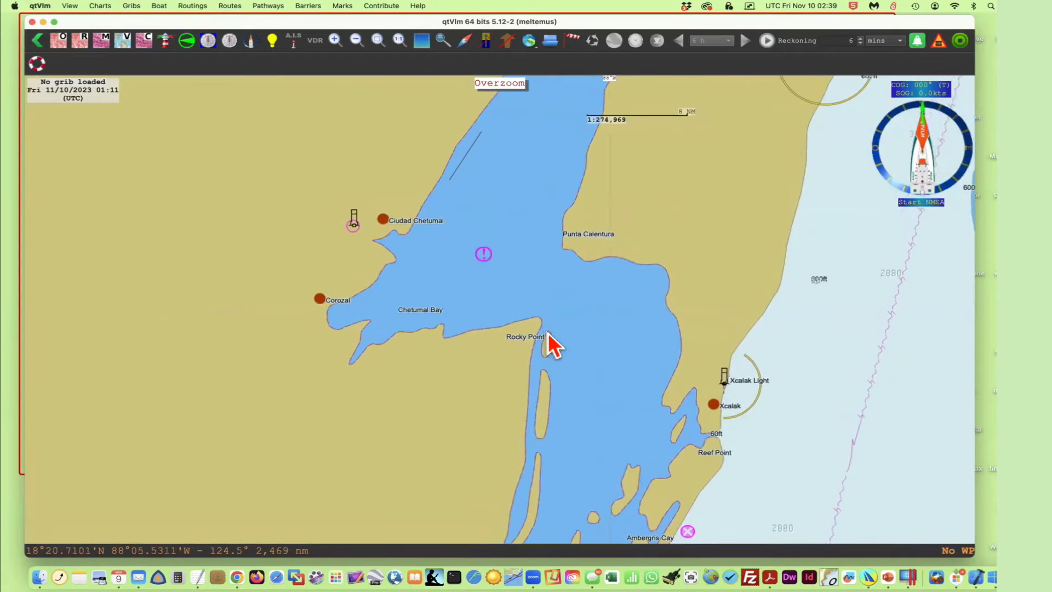
scroll(554, 347, "up", 1)
left_click_drag(577, 327, 532, 306)
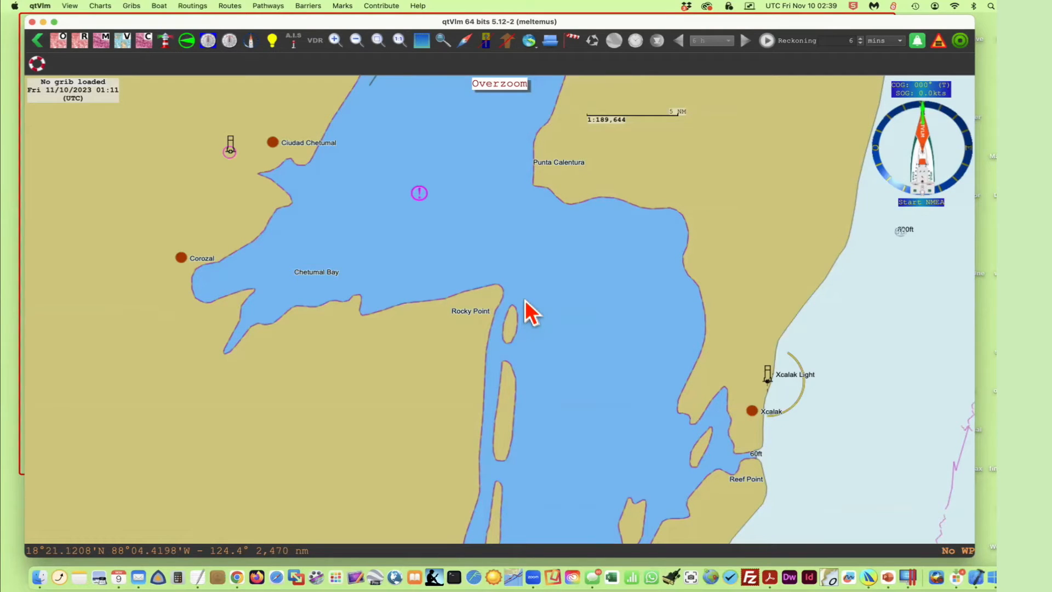
Show the current chart view in Google Earth and take a closer look at the Rocky Point headland.
left_click(71, 6)
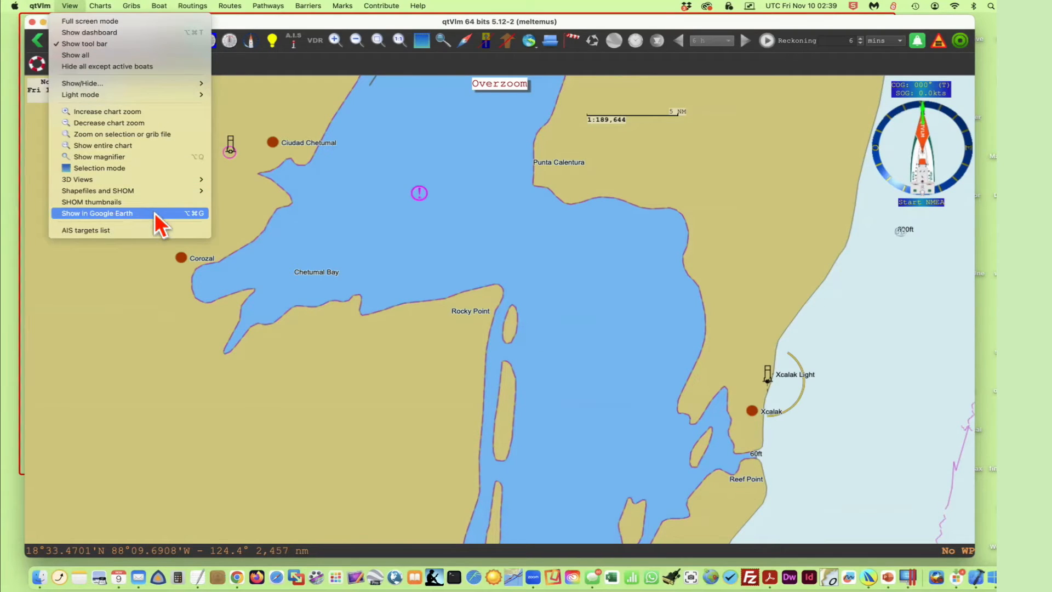
left_click(183, 214)
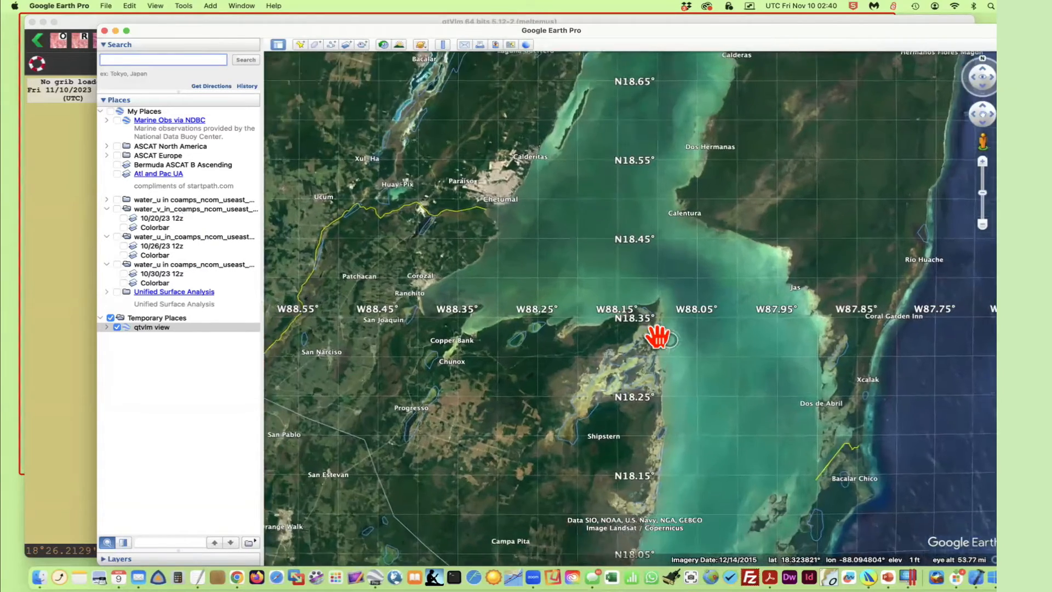
double_click(657, 337)
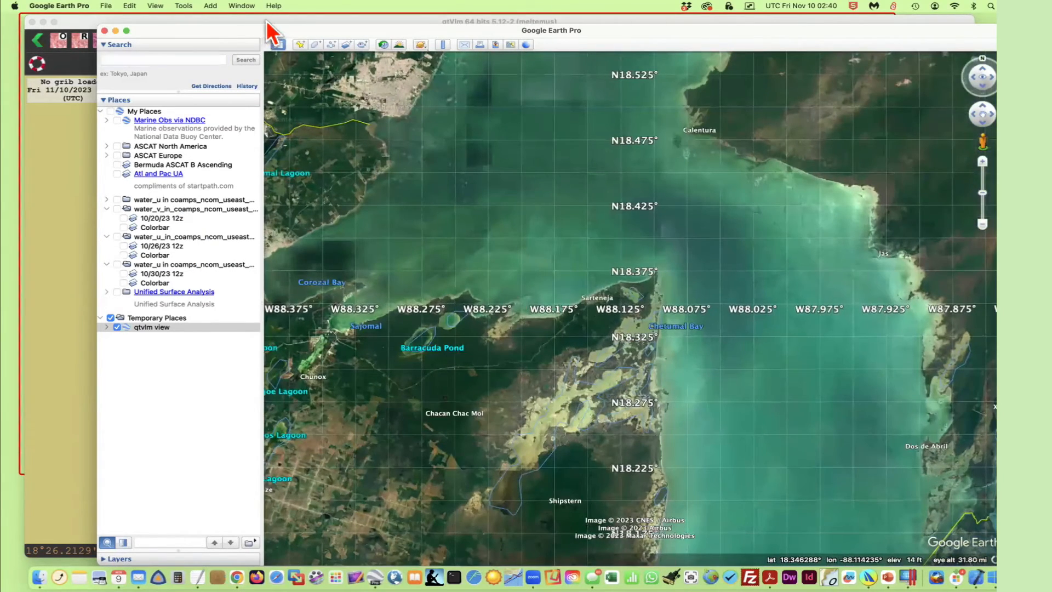
Move the Google Earth window aside and view the whole Yucatan region on the qtVlm chart.
left_click_drag(255, 30, 697, 519)
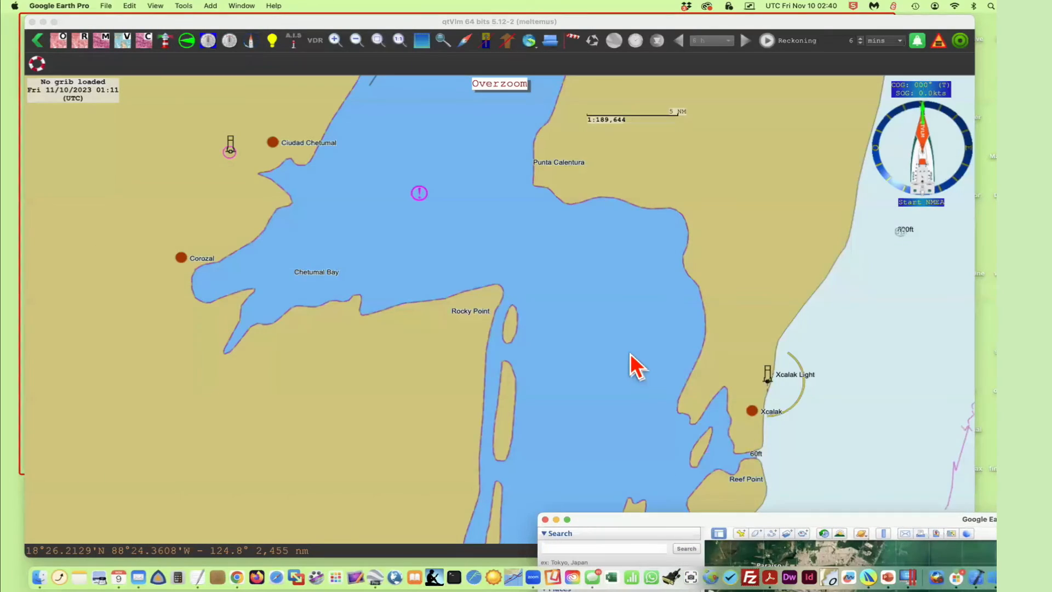
scroll(631, 350, "down", 3)
scroll(624, 334, "down", 3)
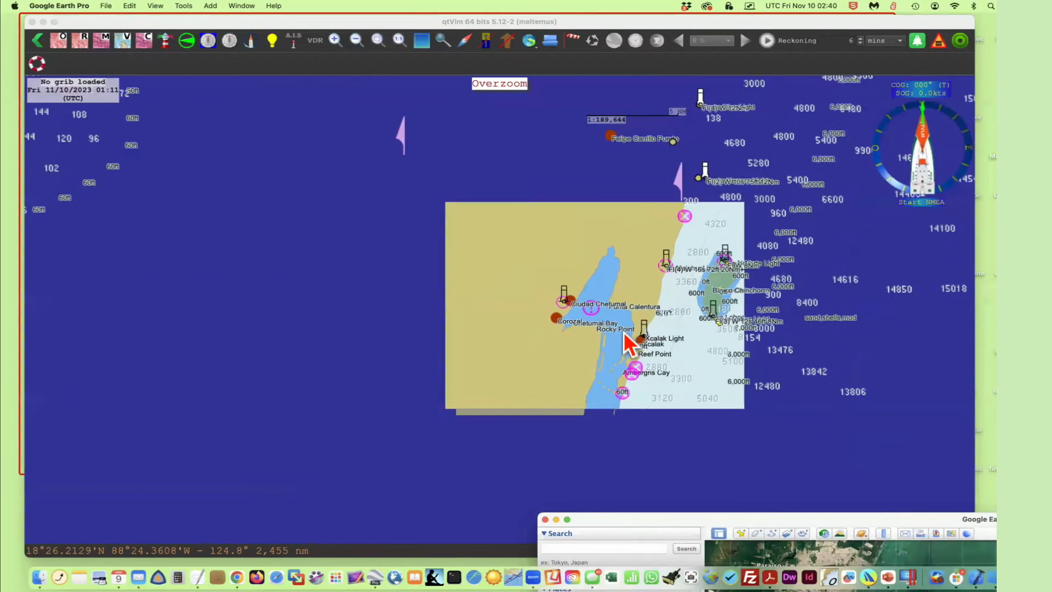
scroll(625, 333, "down", 5)
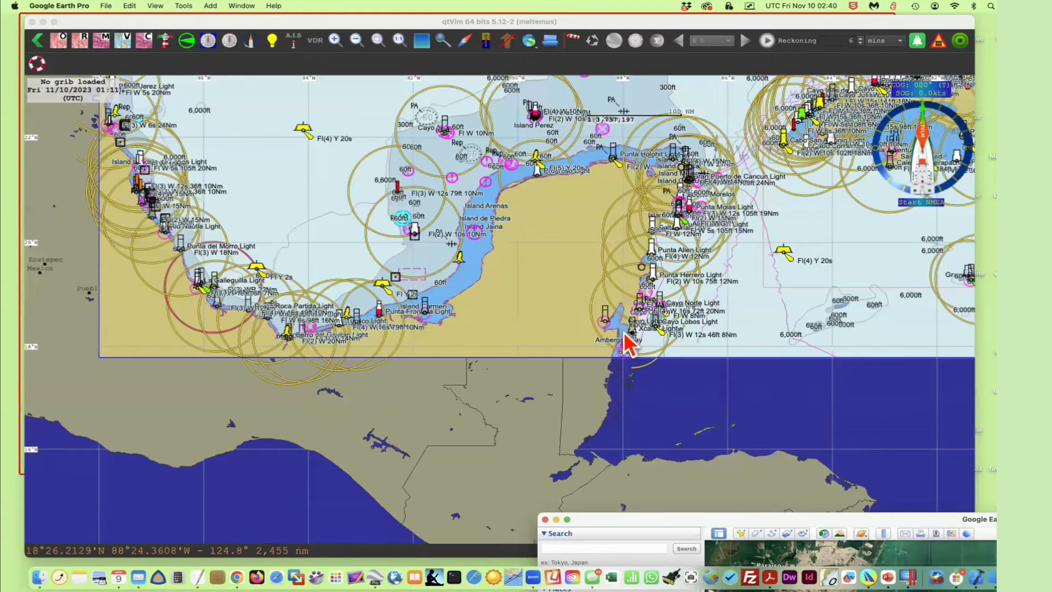
Return to the qtVlm chart window and view the charted northern Gulf of Mexico coast.
left_click(541, 159)
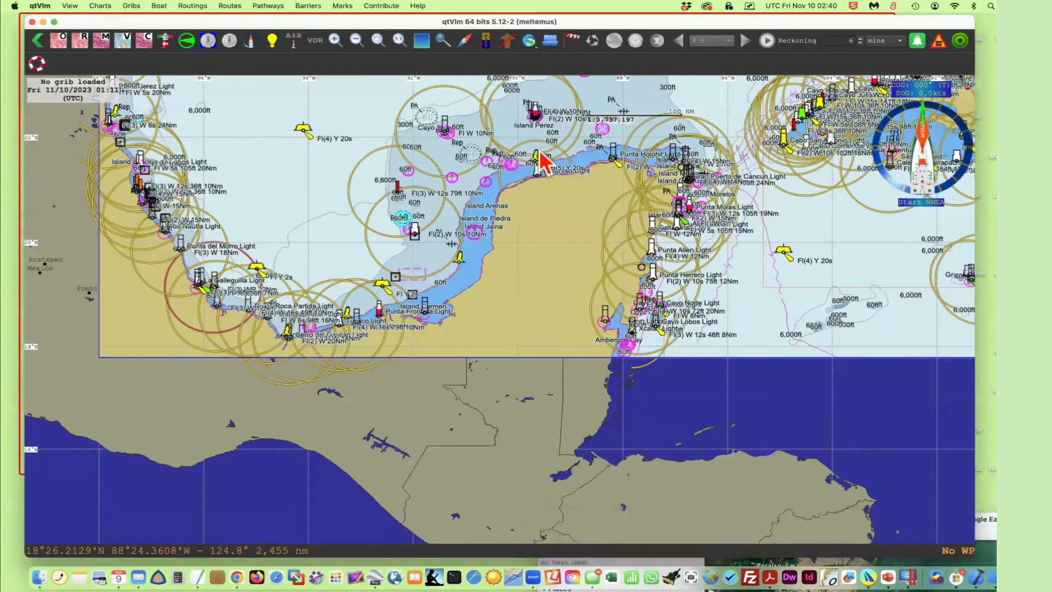
left_click_drag(540, 159, 671, 507)
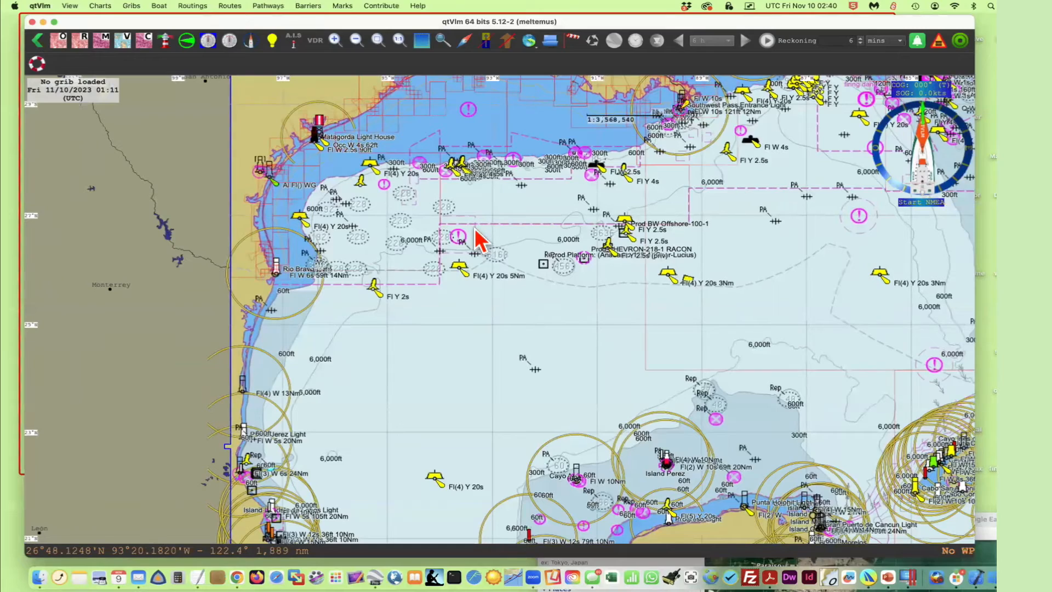
left_click_drag(564, 252, 392, 388)
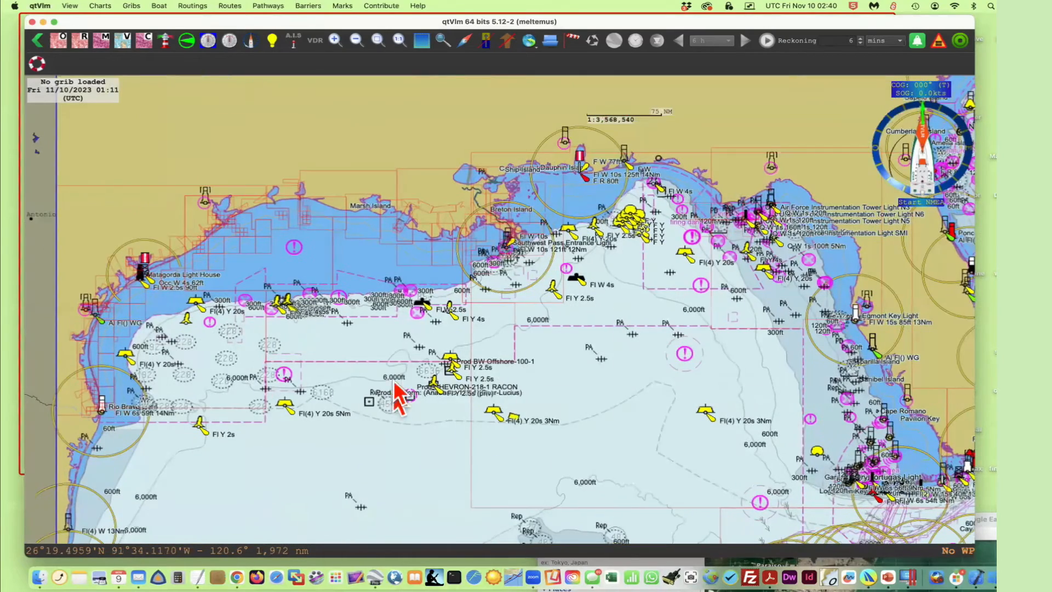
Switch between the previous and current chart views, ending on the waters around New Dungeness Light at a smaller scale.
key("BackSpace")
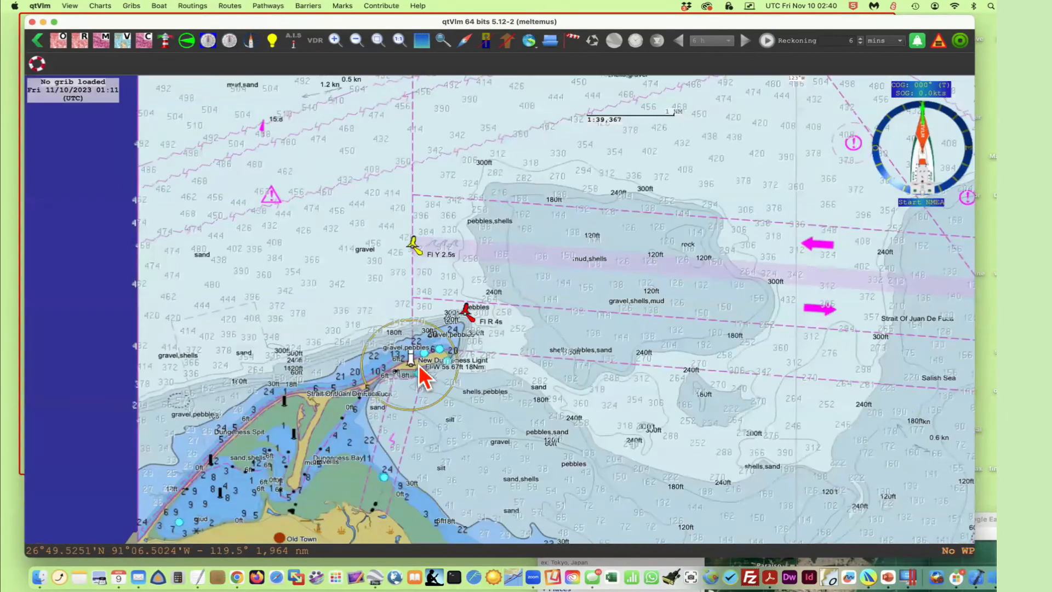
left_click_drag(627, 298, 613, 394)
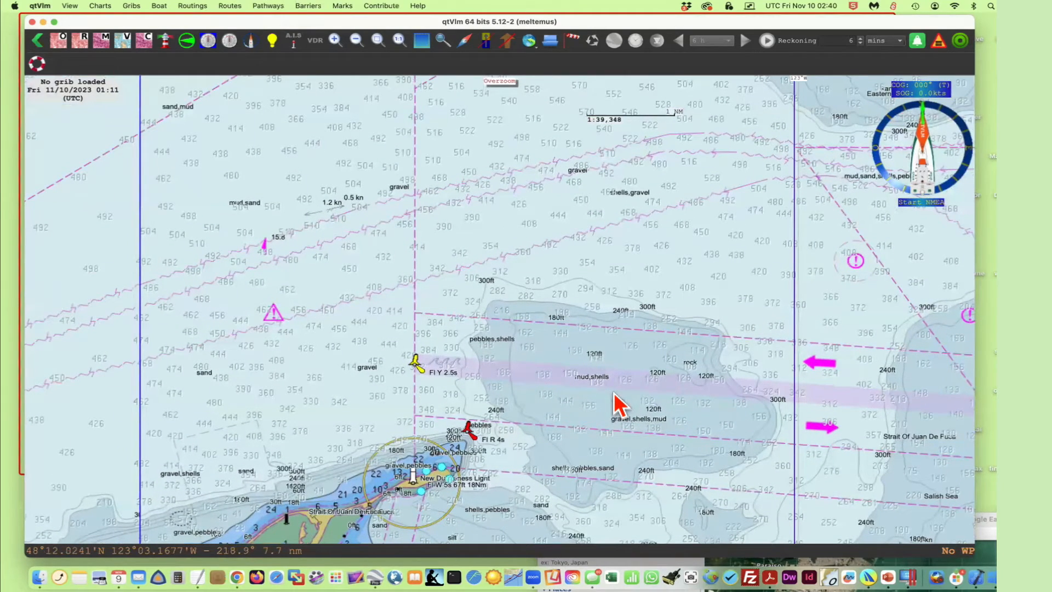
key("BackSpace")
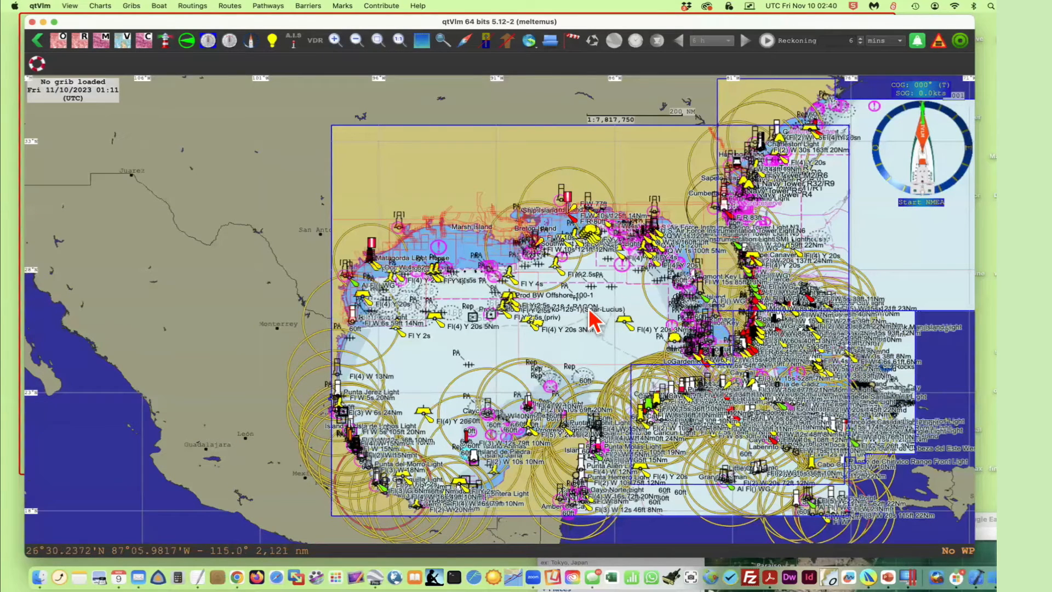
key("BackSpace")
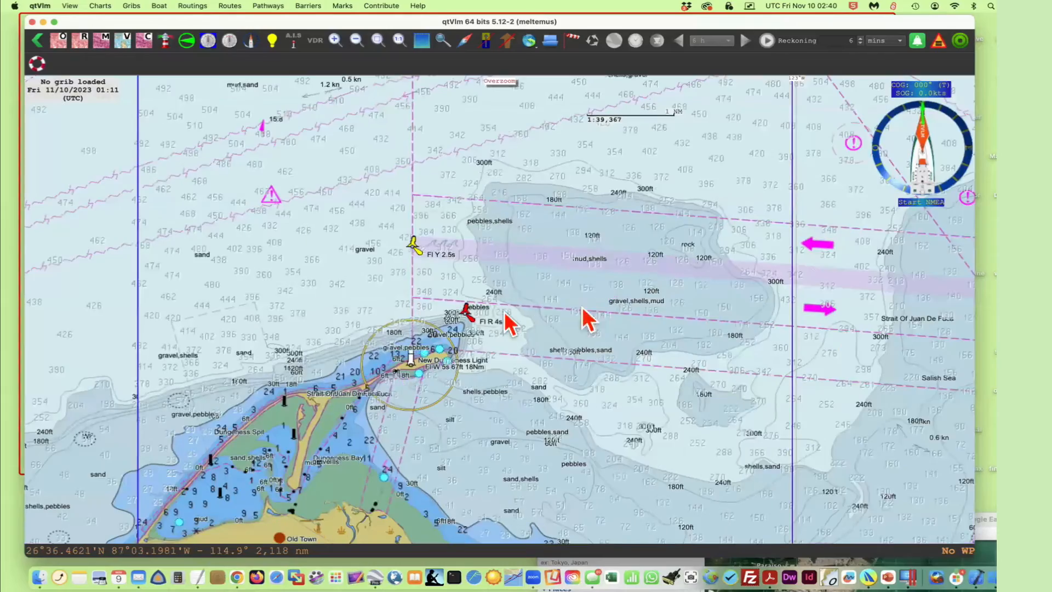
left_click_drag(524, 274, 624, 304)
scroll(625, 305, "down", 3)
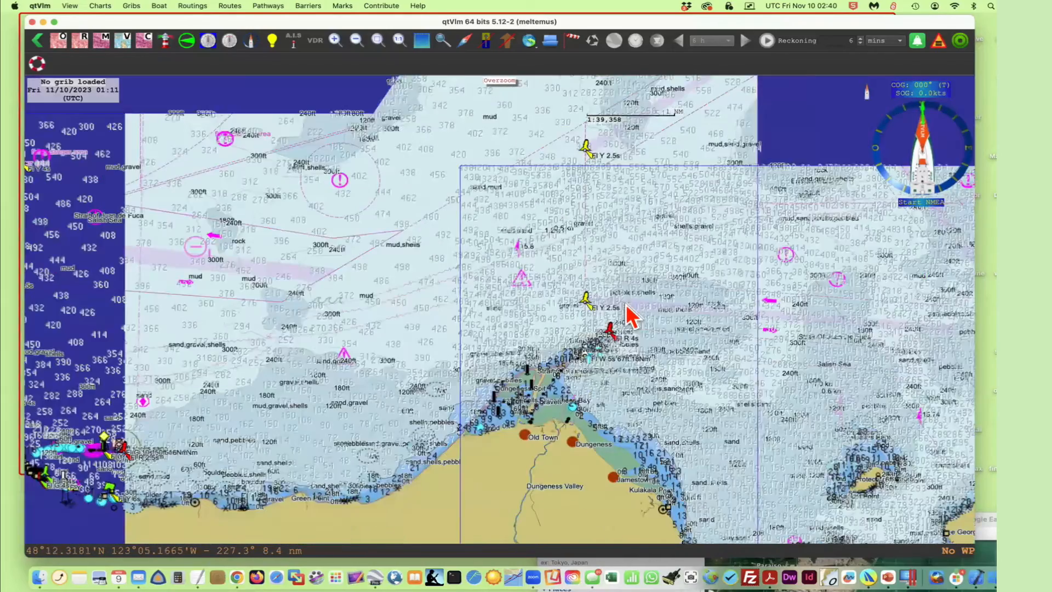
scroll(629, 312, "up", 1)
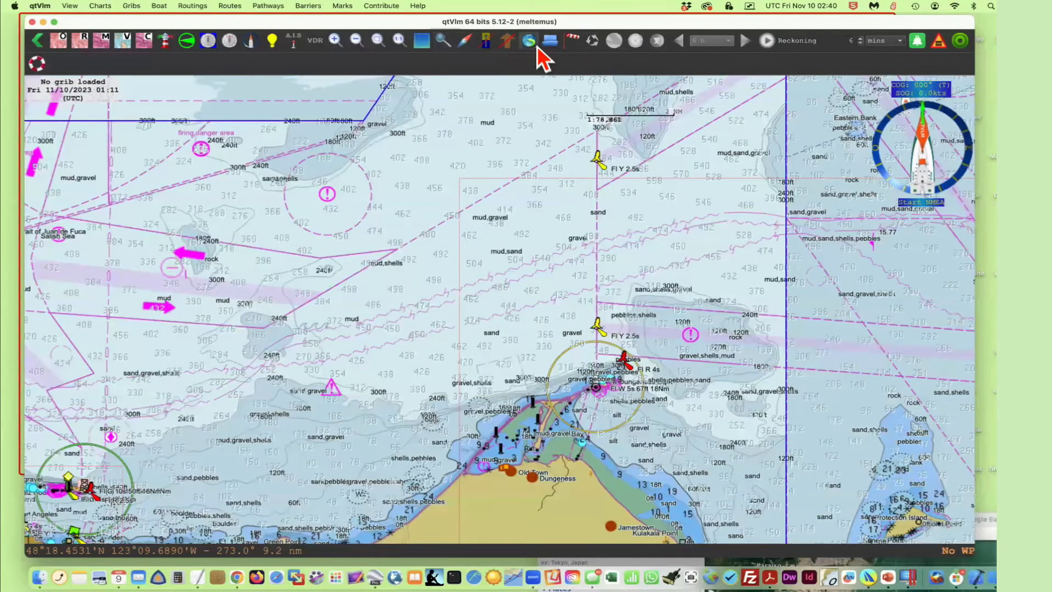
Show the tidal current arrows and view the current graph for the station NNW of New Dungeness Light, then close the graph.
left_click(507, 43)
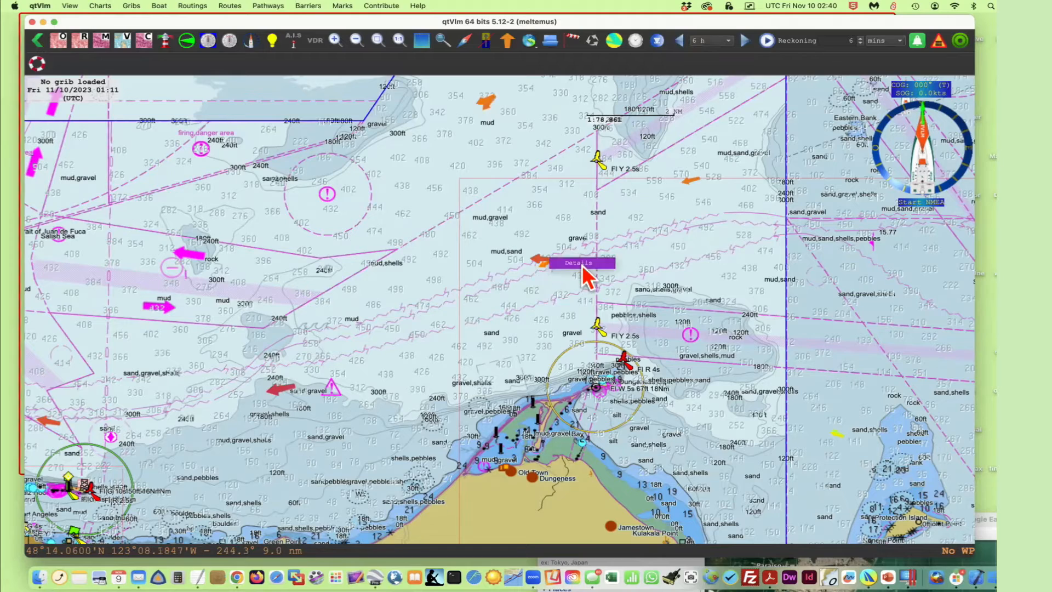
left_click(545, 266)
left_click_drag(710, 362, 869, 563)
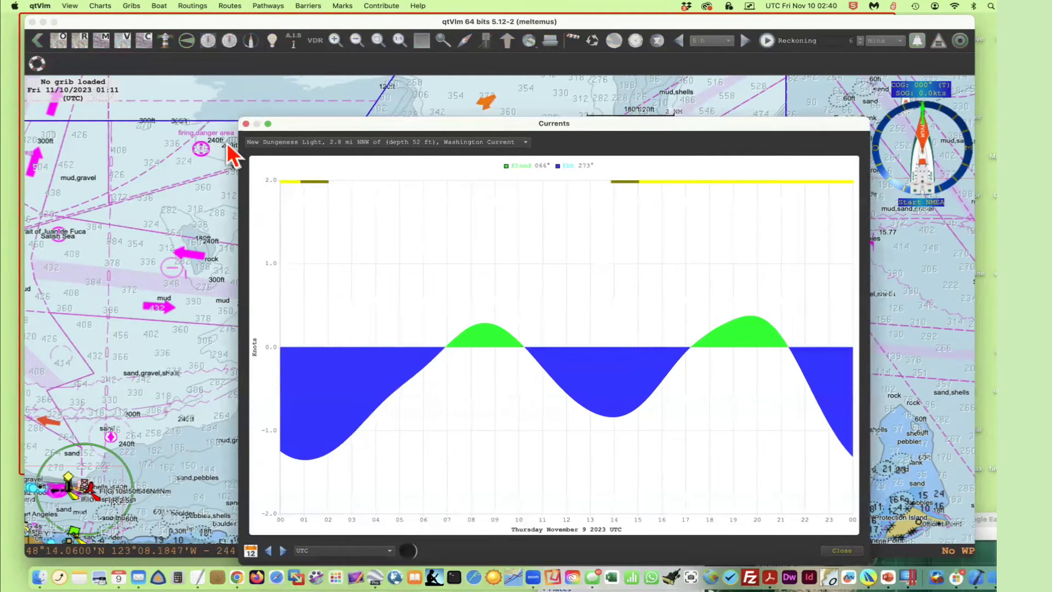
left_click(245, 124)
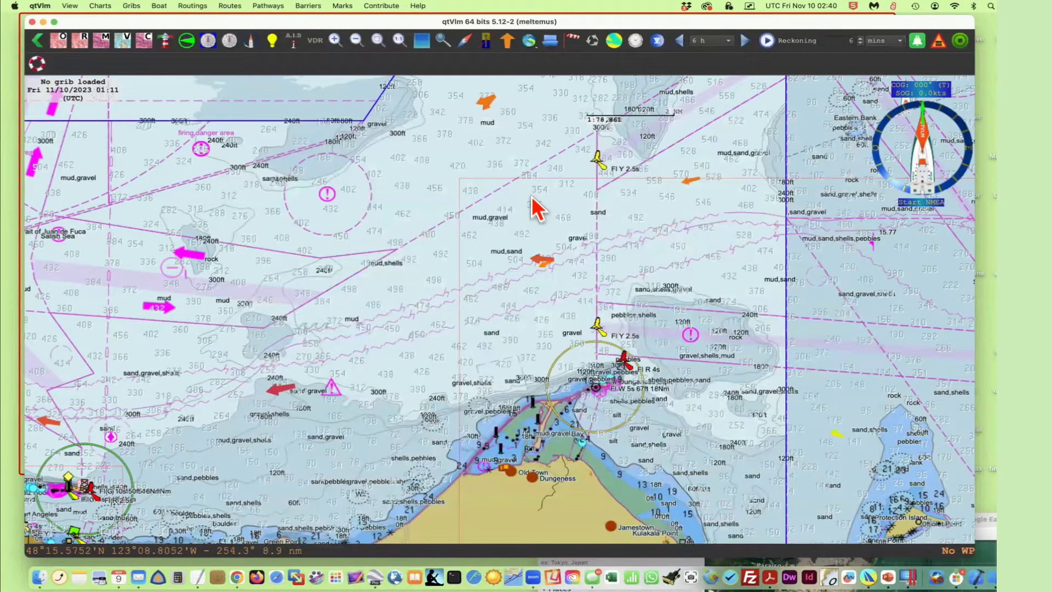
Bring the Port Angeles waters into view and read the current data at the arrow between Port Angeles and Dungeness.
left_click_drag(658, 345, 746, 272)
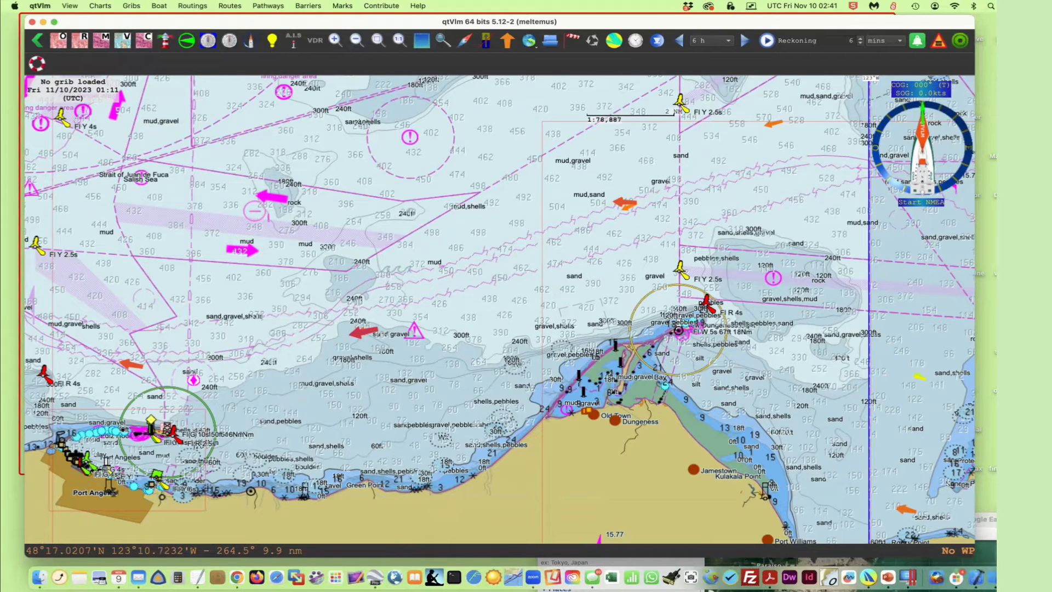
left_click_drag(415, 299, 710, 255)
left_click_drag(669, 312, 627, 352)
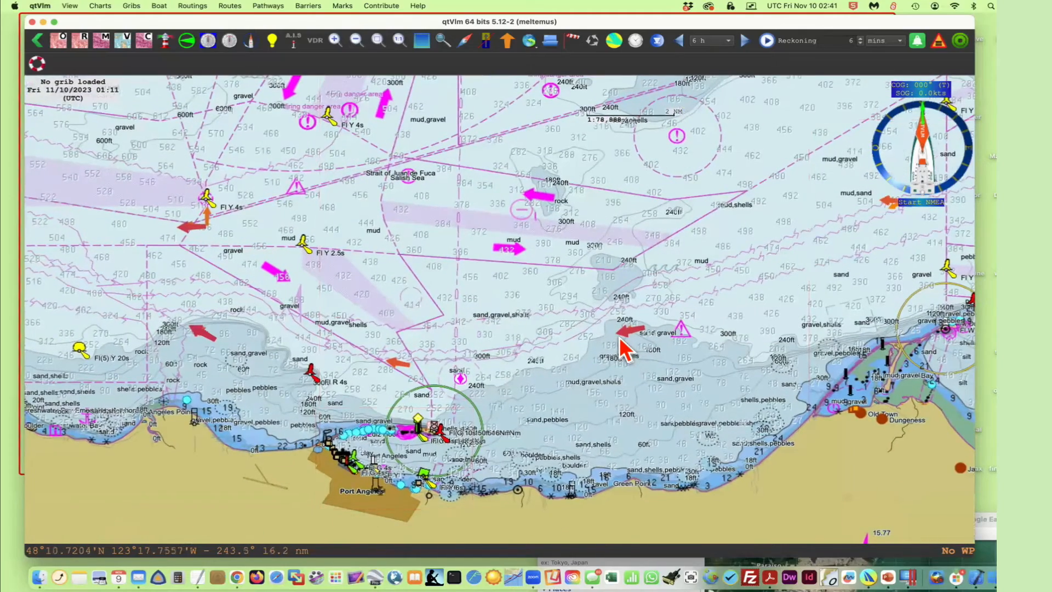
mouse_move(621, 348)
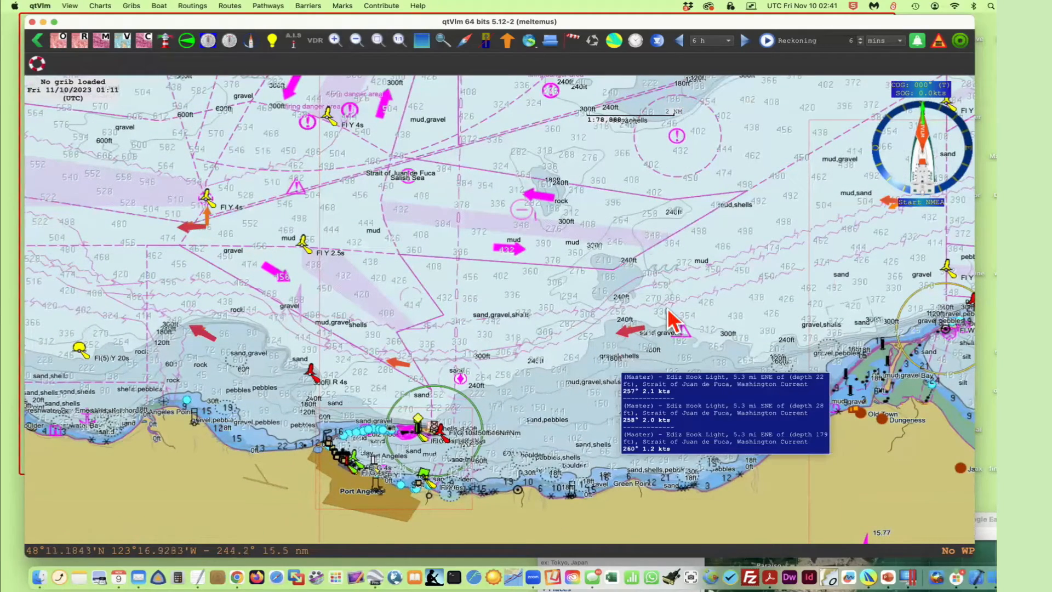
Review the Units and Language settings in the qtVlm configuration and leave them without saving.
left_click(888, 577)
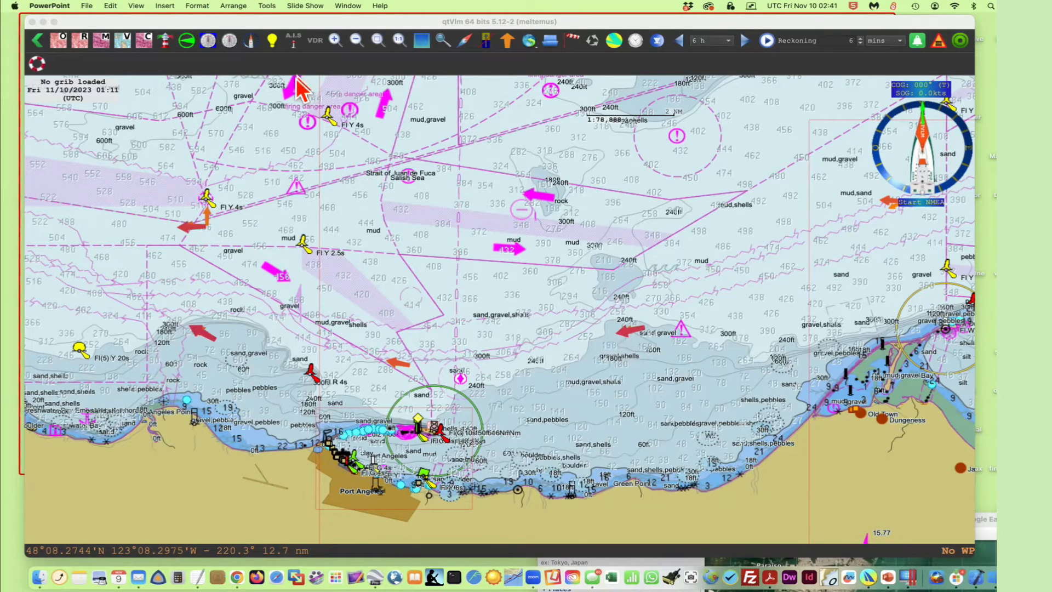
left_click(52, 21)
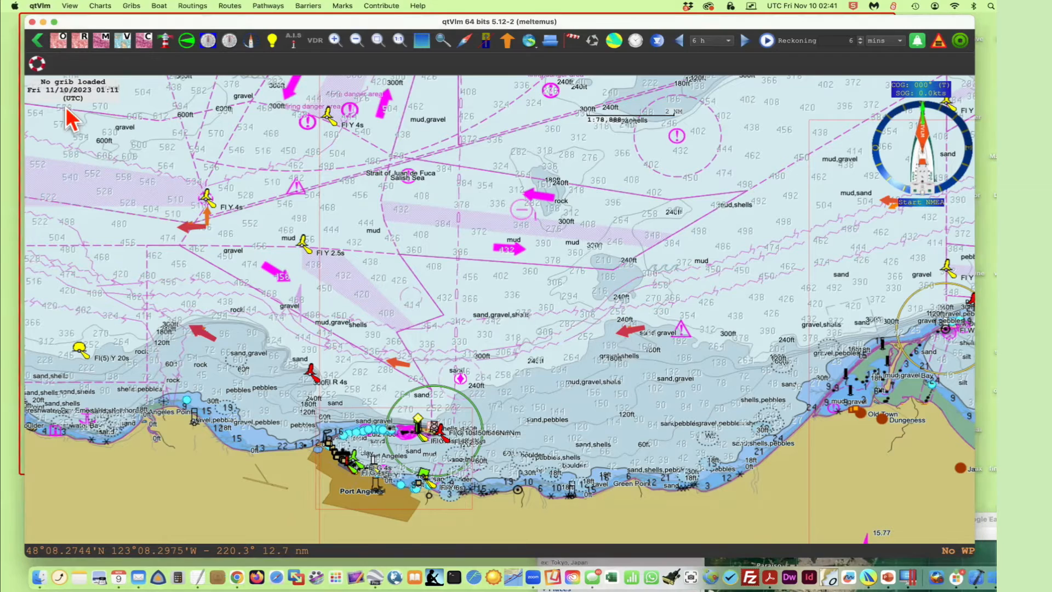
left_click(44, 8)
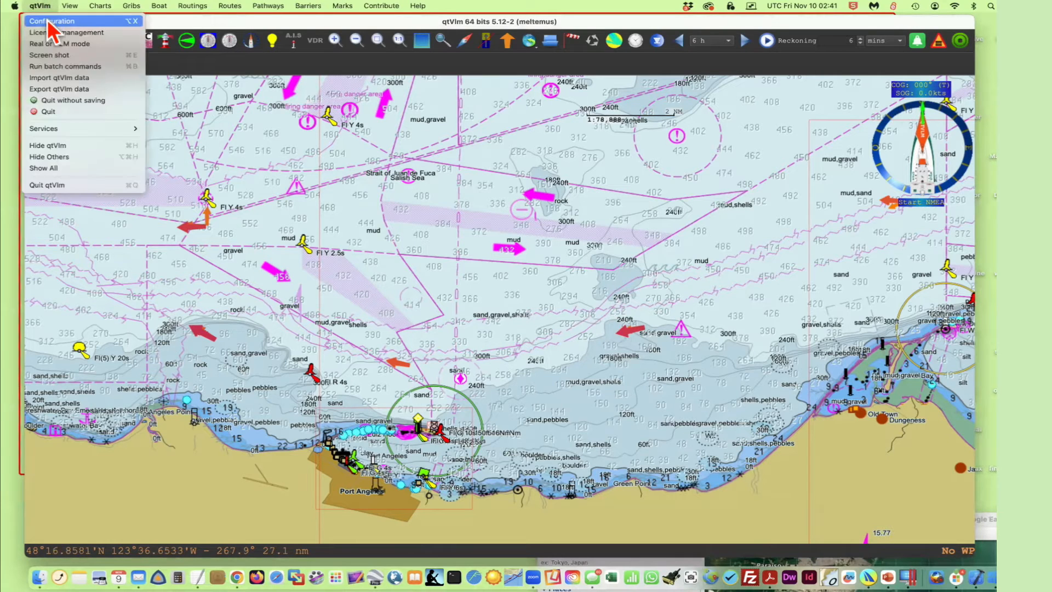
left_click(49, 24)
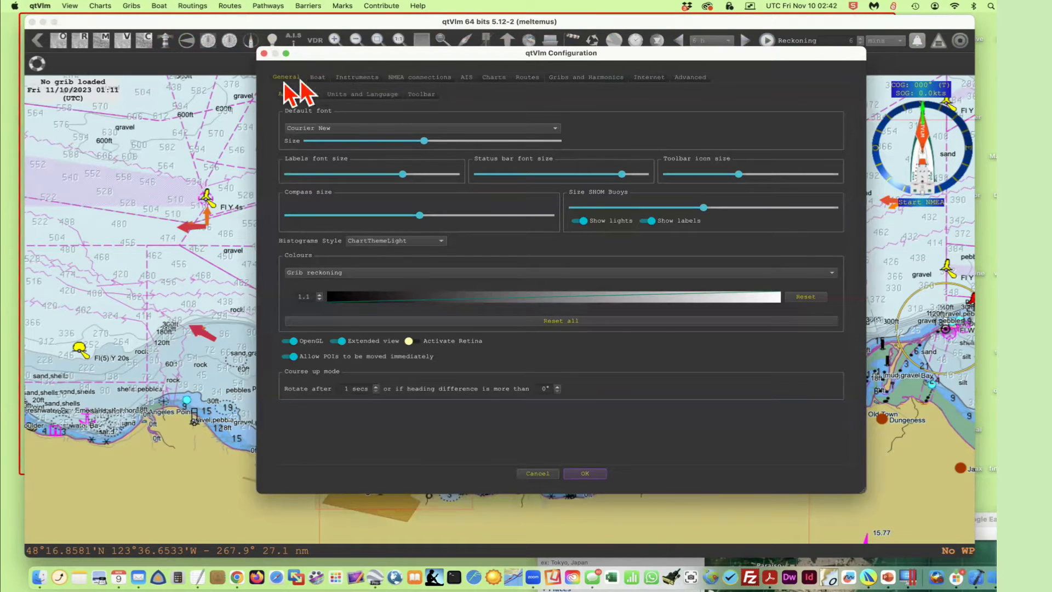
left_click(354, 94)
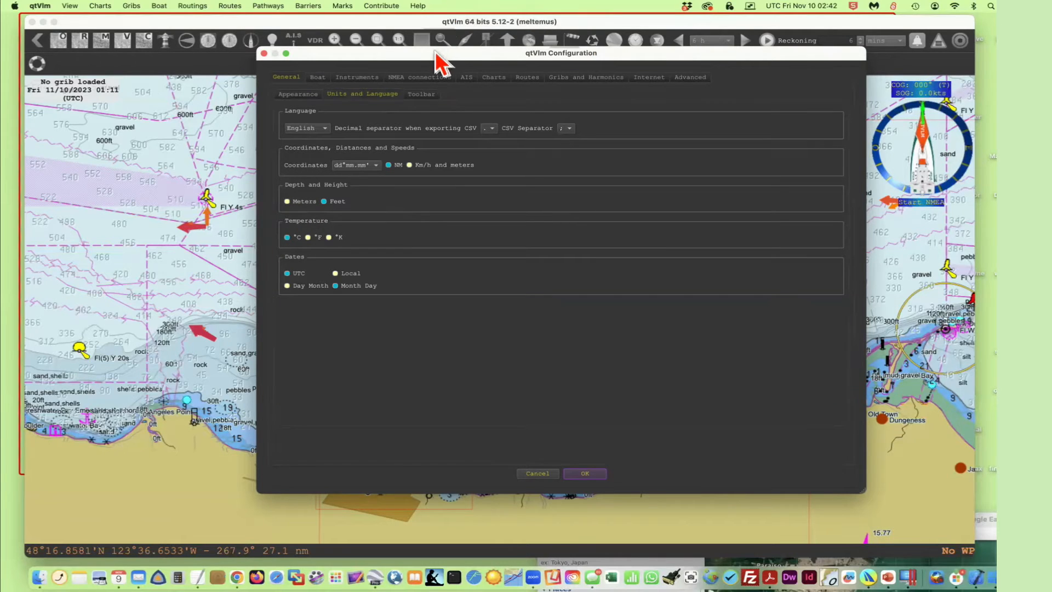
left_click_drag(434, 53, 895, 86)
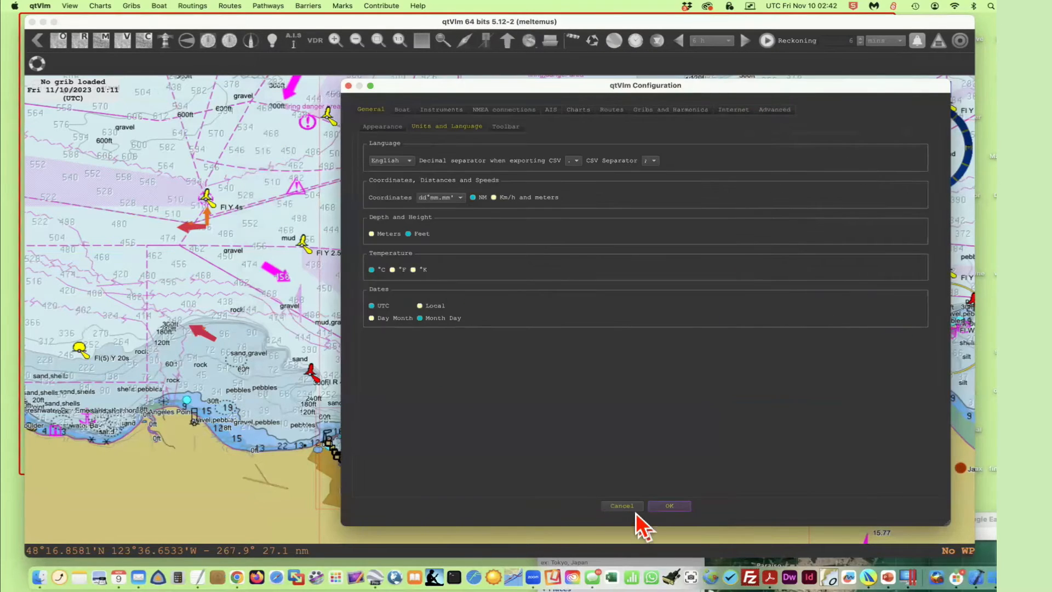
left_click(621, 505)
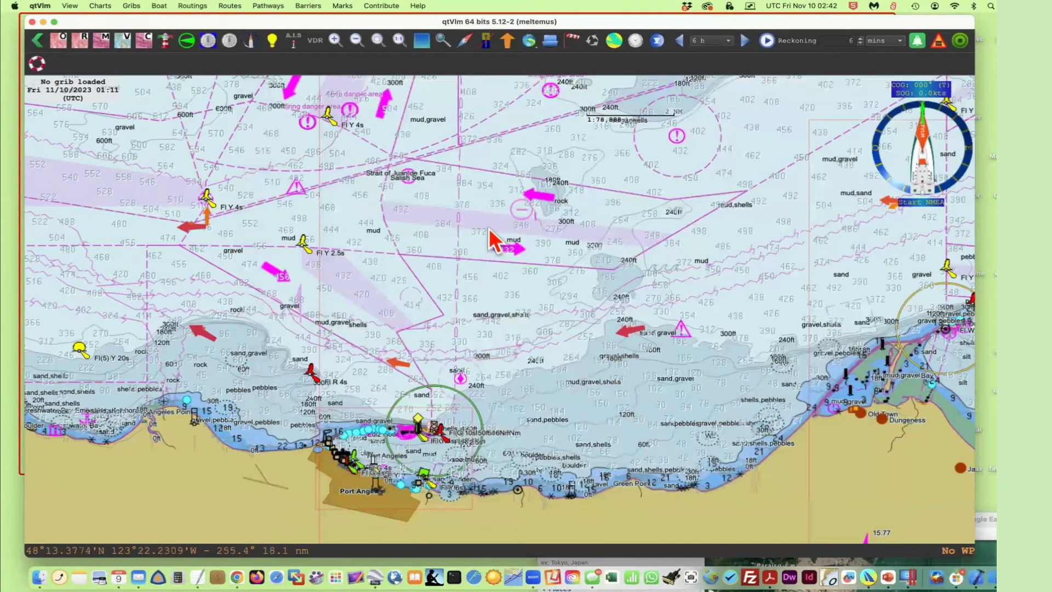
Read the full chart information for the Strait of Juan de Fuca chart north of Port Angeles, including its depth units and contours.
right_click(483, 269)
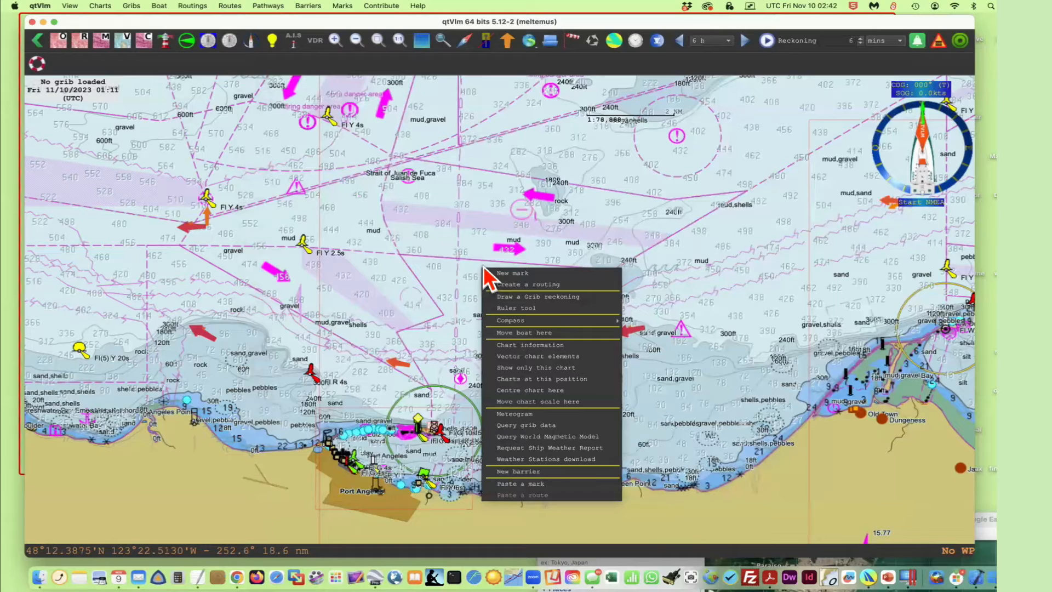
left_click(518, 346)
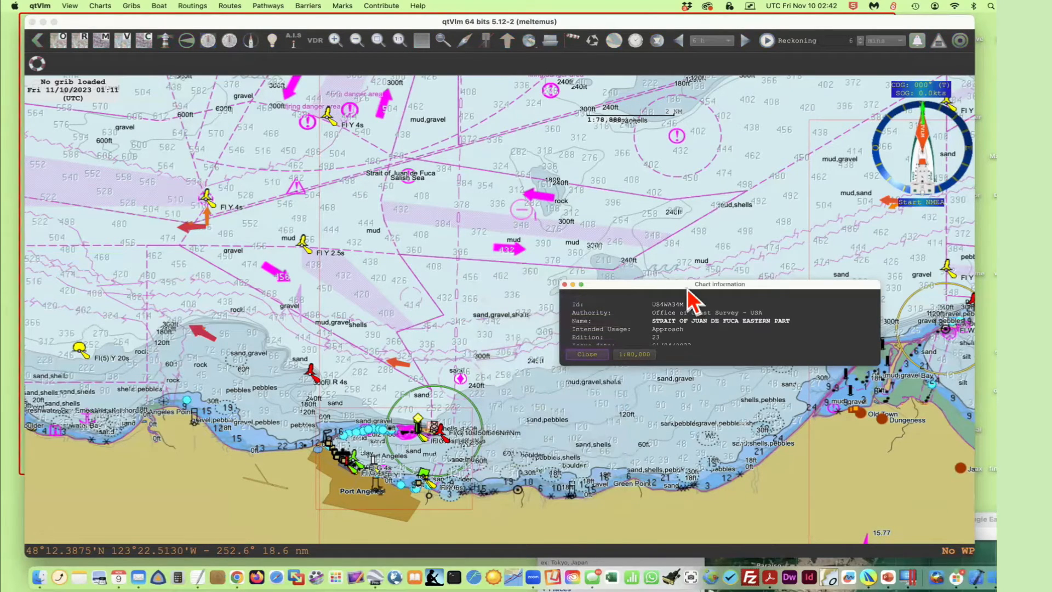
left_click_drag(693, 286, 638, 189)
left_click_drag(817, 264, 811, 545)
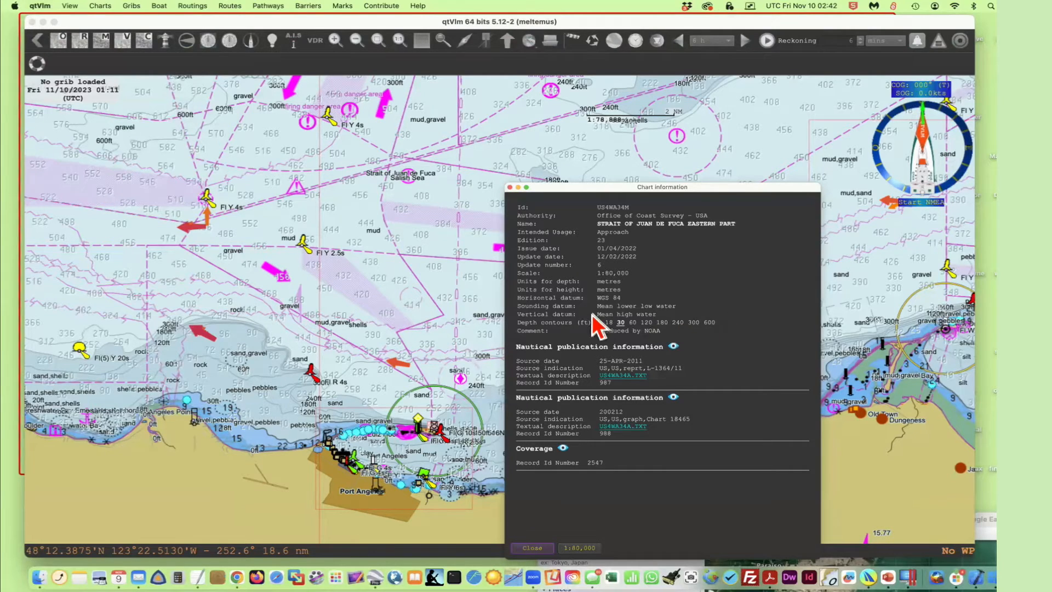
left_click_drag(754, 187, 567, 135)
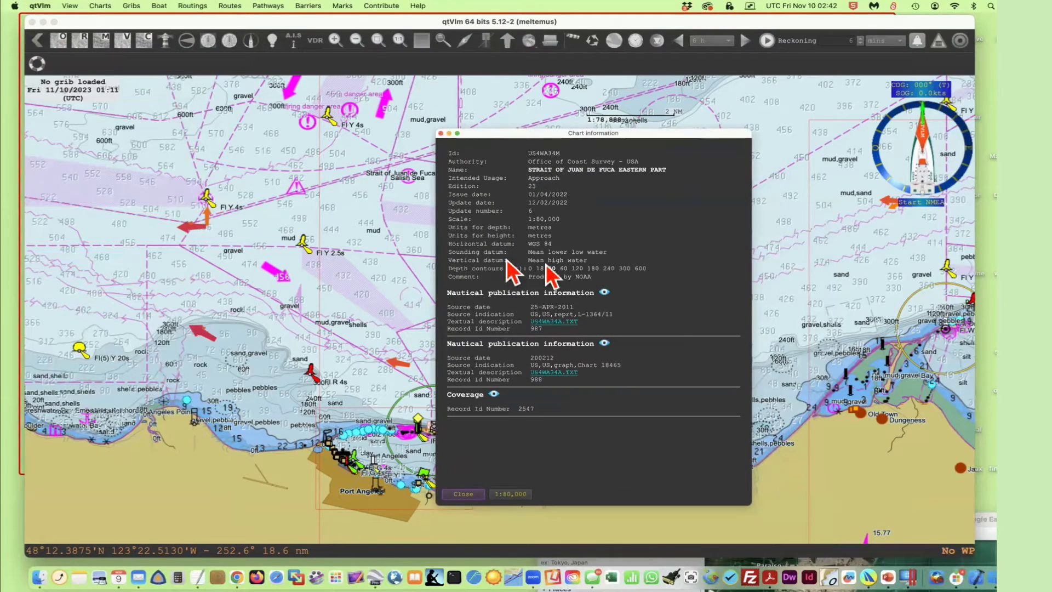
left_click(441, 133)
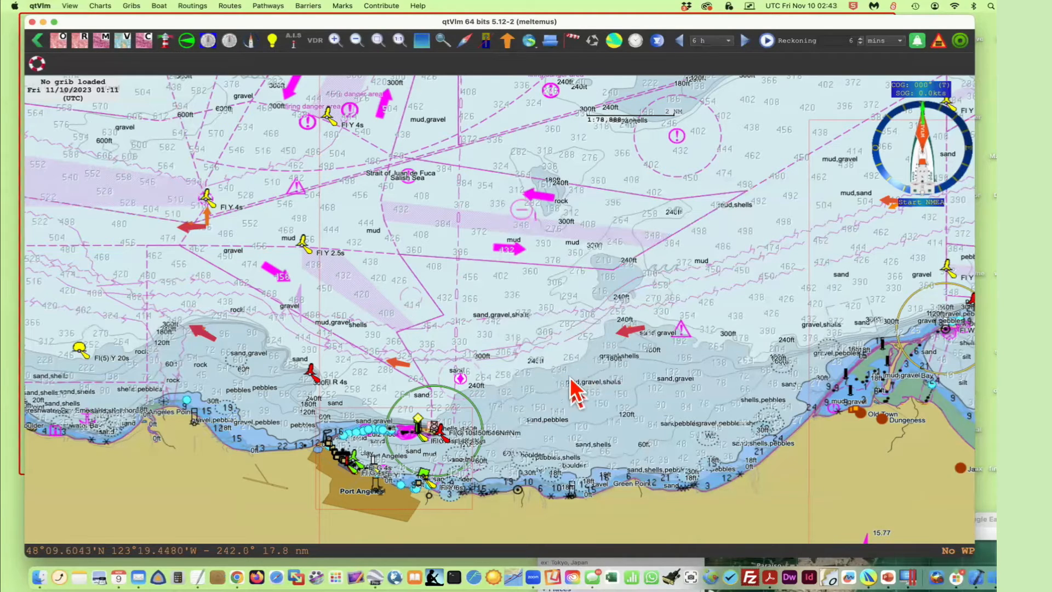
Hide the vector charts and the tidal current arrows around Port Angeles, leaving only the base map.
left_click_drag(678, 405, 811, 458)
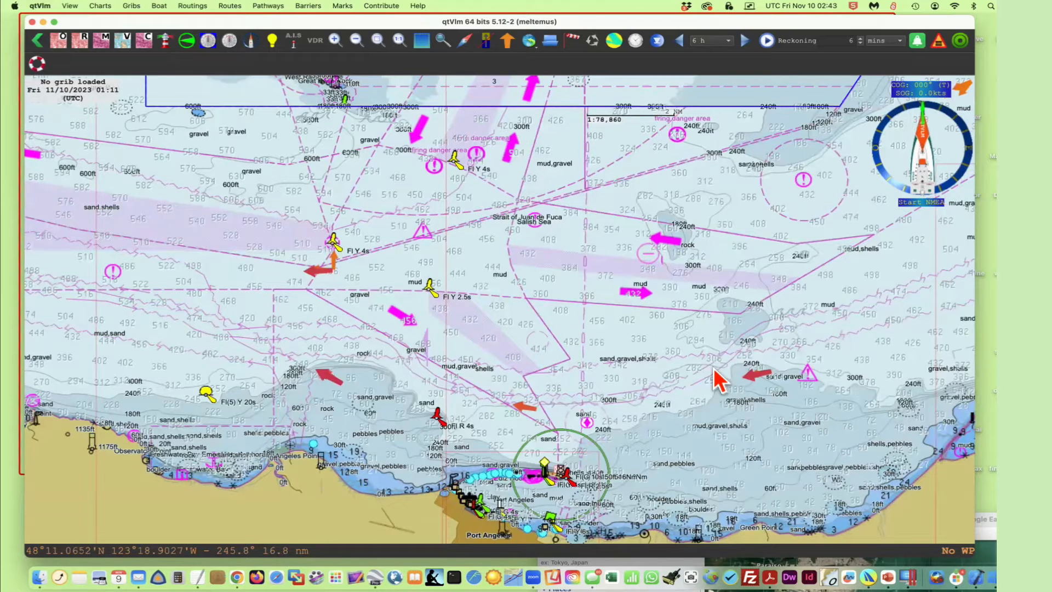
left_click_drag(718, 440, 745, 402)
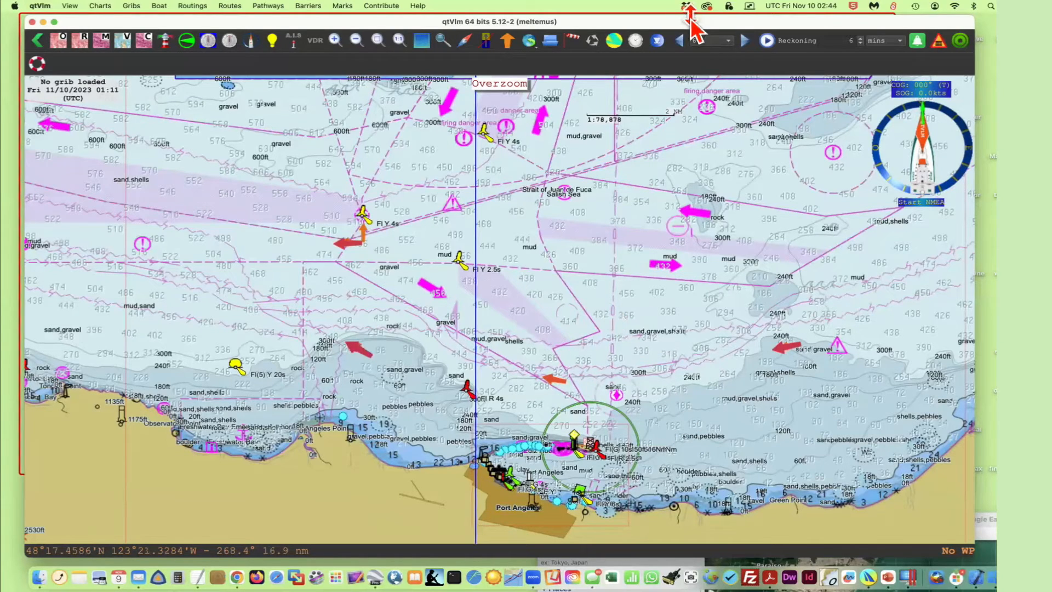
left_click_drag(688, 24, 717, 22)
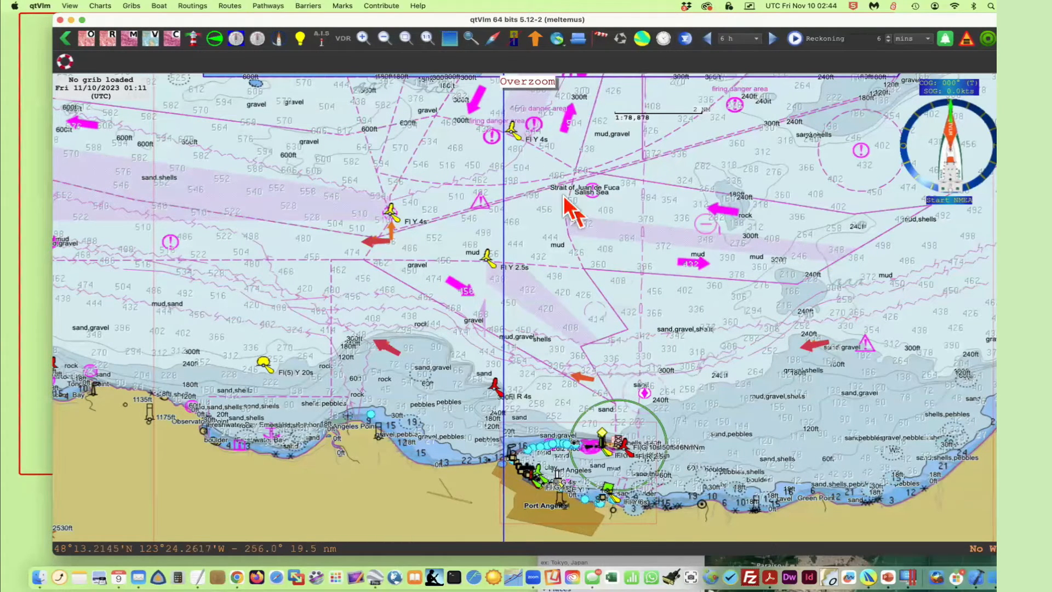
left_click(151, 38)
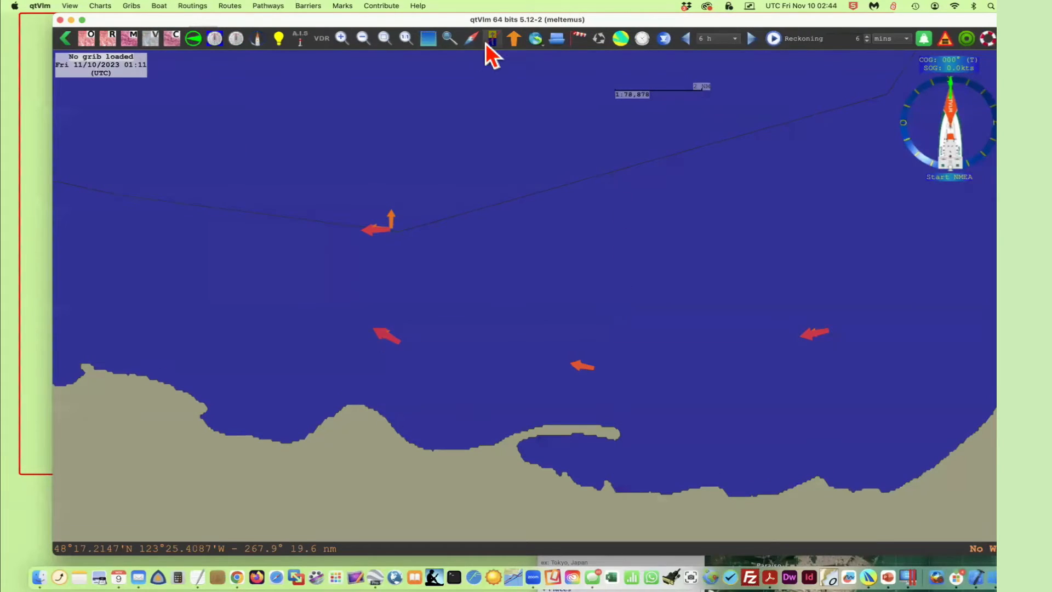
left_click(513, 38)
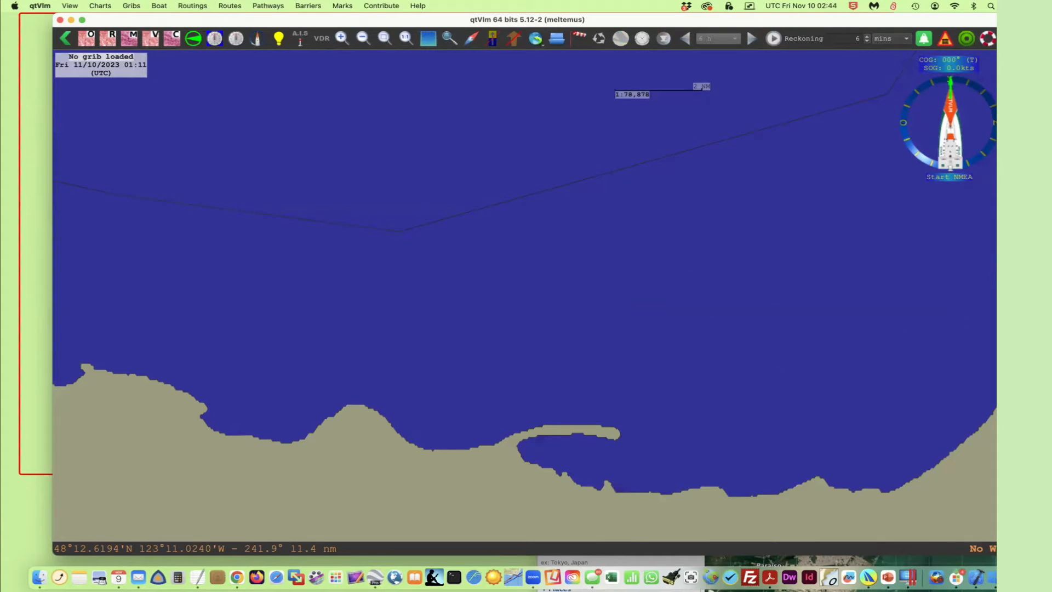
Widen and reposition the chart window, and show the base map of the strait at about 1:173,500.
left_click_drag(1002, 261, 1051, 260)
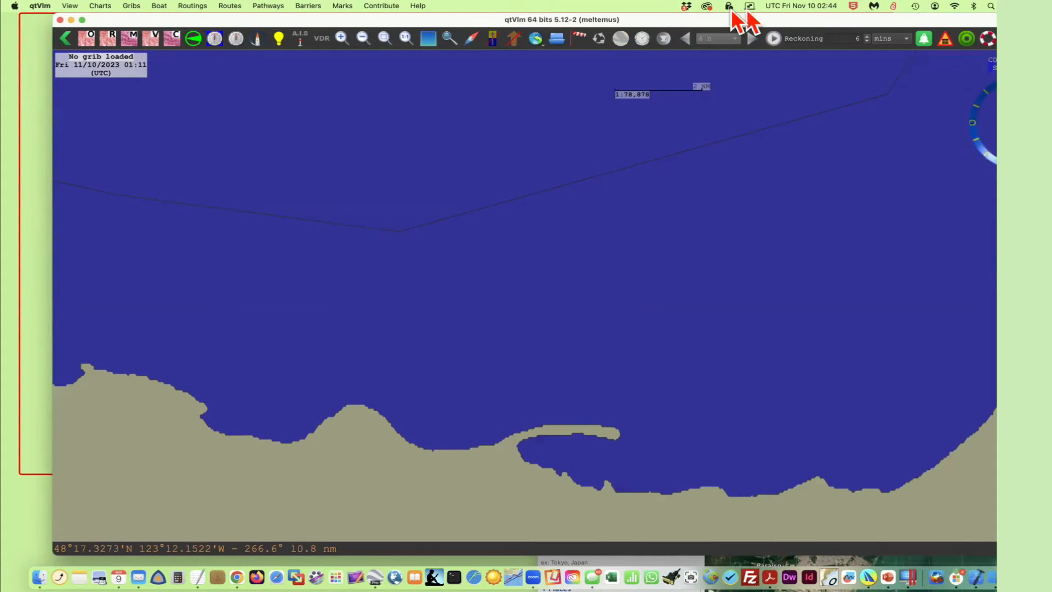
left_click_drag(719, 20, 750, 19)
scroll(705, 307, "down", 3)
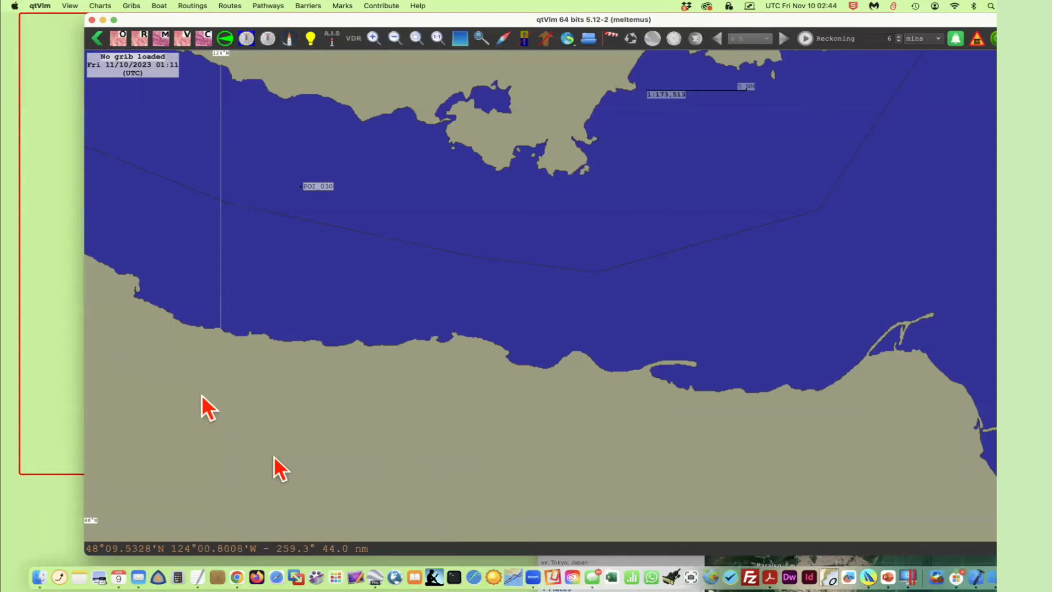
left_click_drag(839, 21, 800, 24)
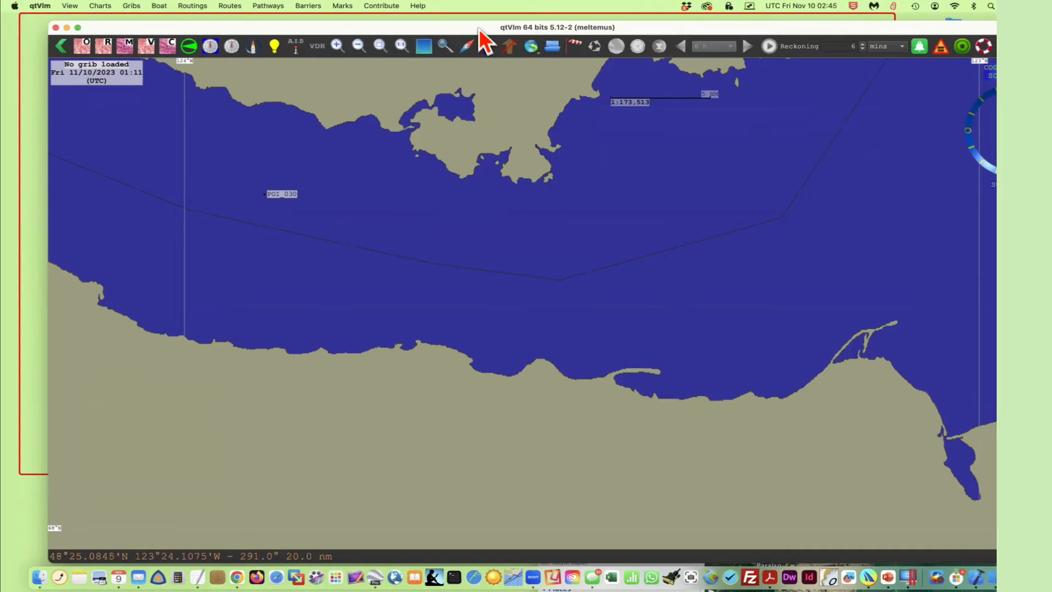
Look through the grib slot options and the available grib download sources.
left_click_drag(479, 28, 456, 24)
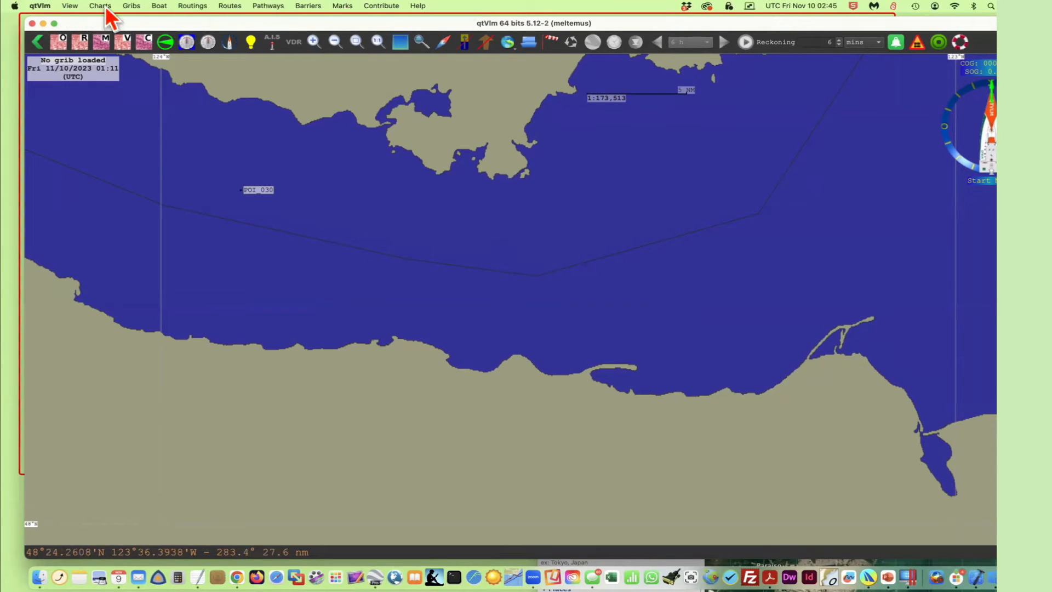
left_click(133, 7)
mouse_move(155, 23)
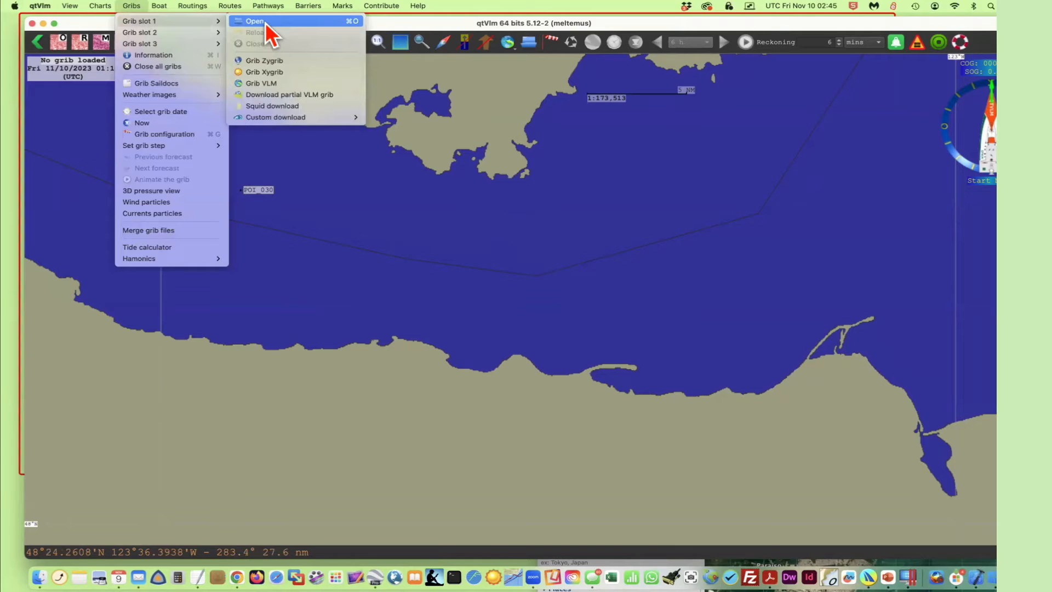
left_click(366, 199)
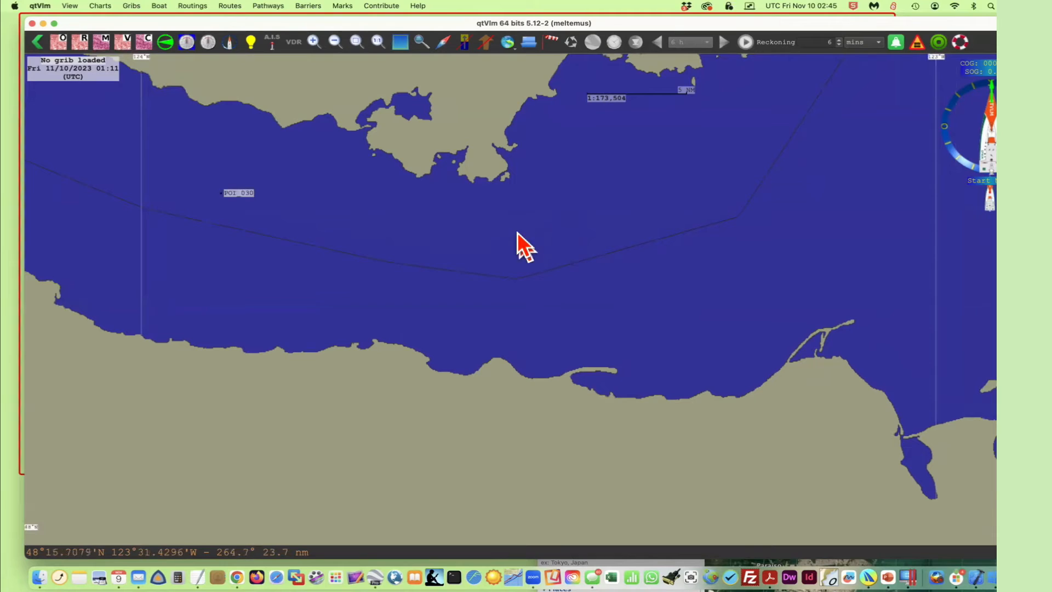
left_click(505, 43)
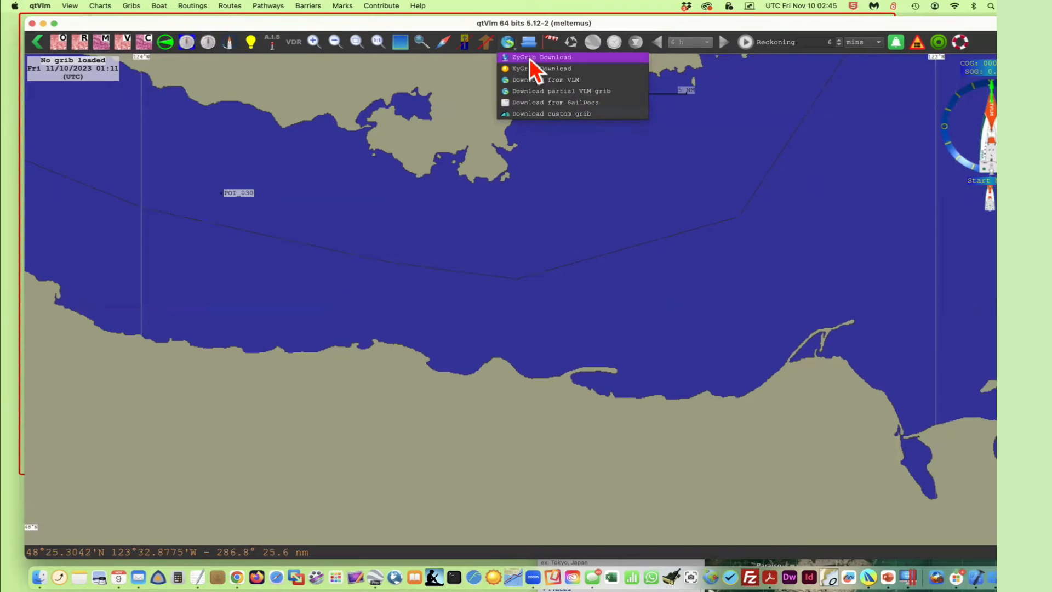
left_click(473, 120)
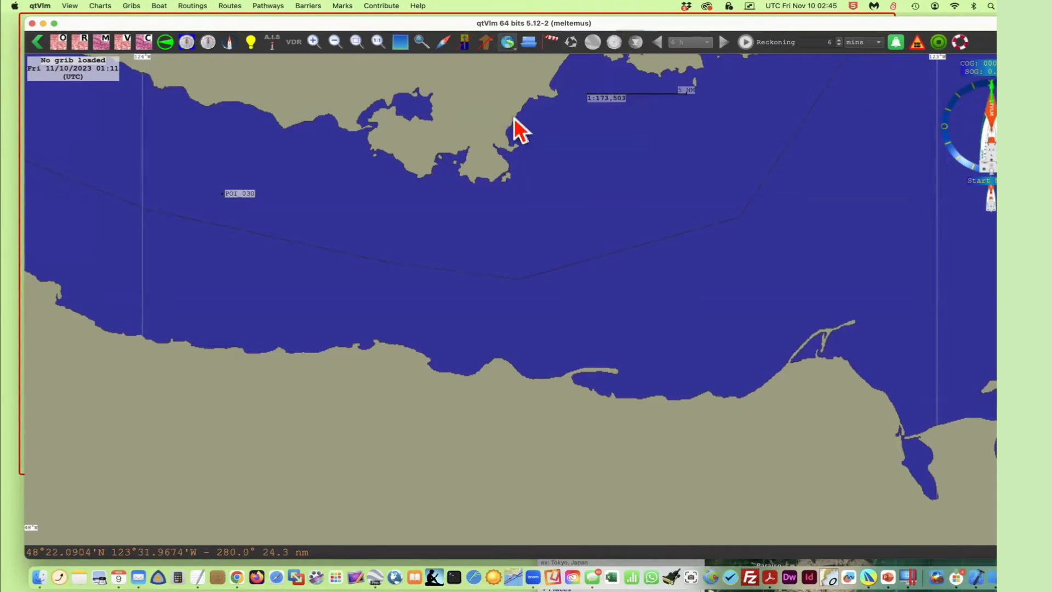
Download a partial VLM grib for the strait and inspect its wind arrows at different chart scales.
left_click(508, 42)
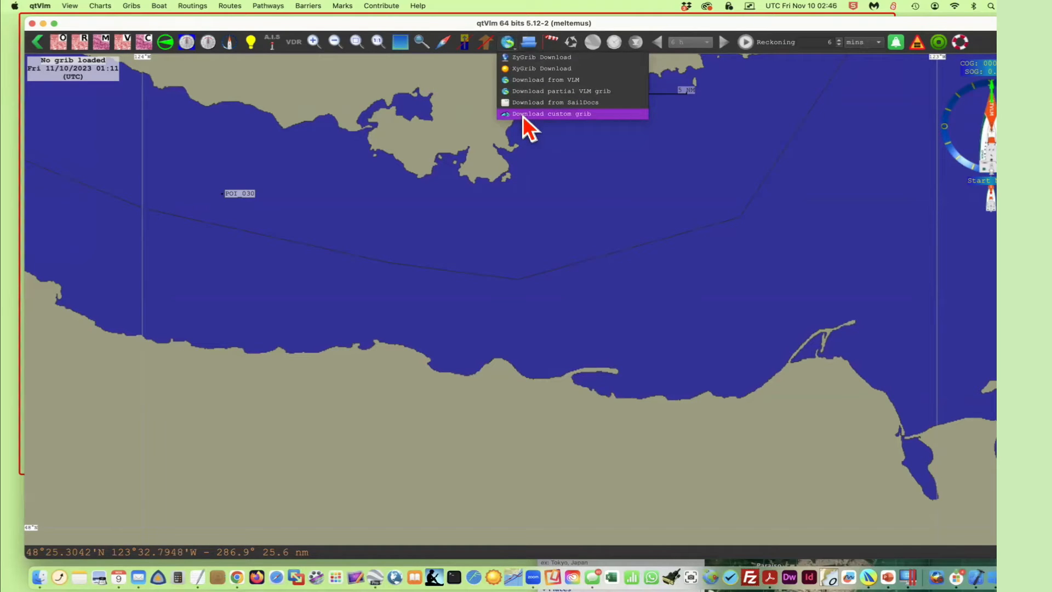
left_click(538, 92)
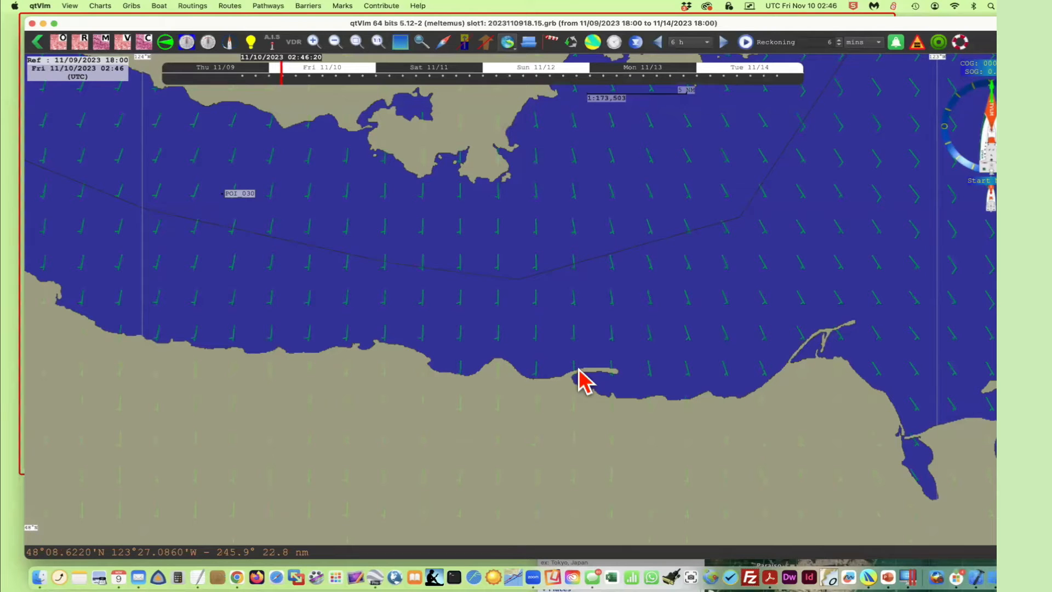
scroll(596, 337, "down", 3)
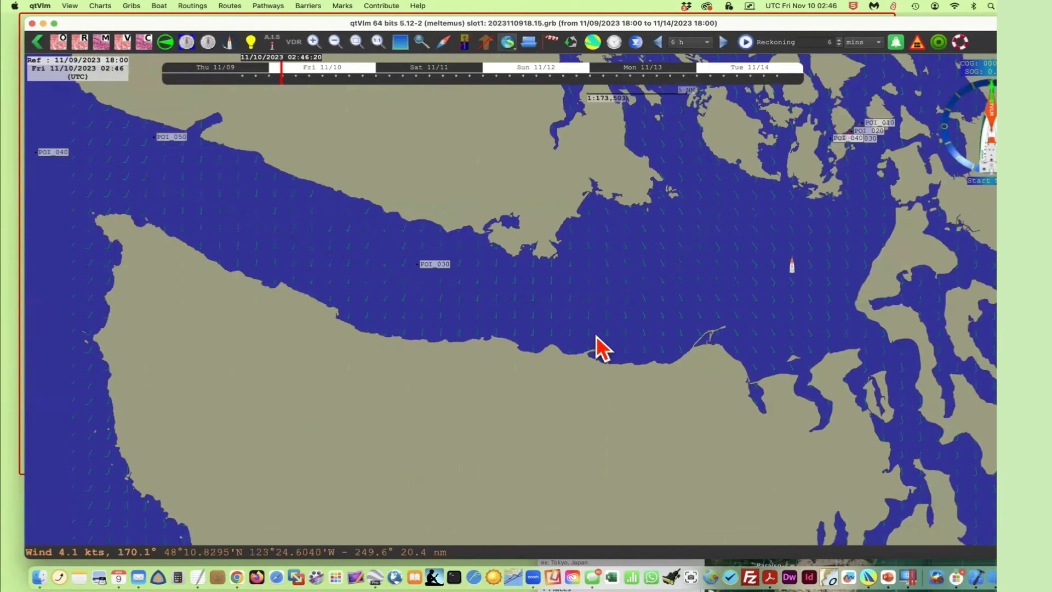
scroll(598, 337, "up", 3)
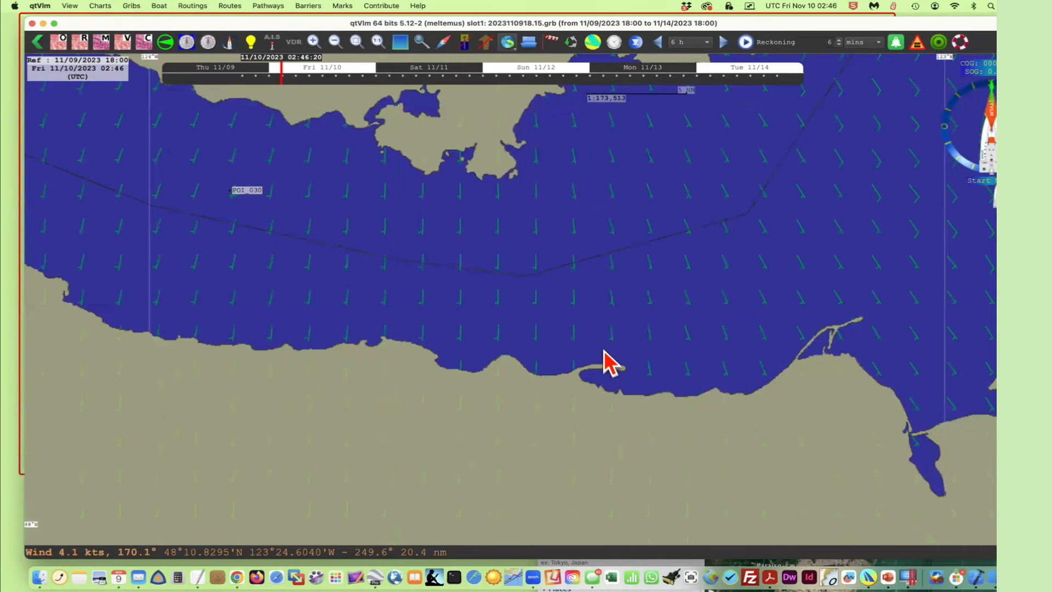
scroll(606, 360, "down", 2)
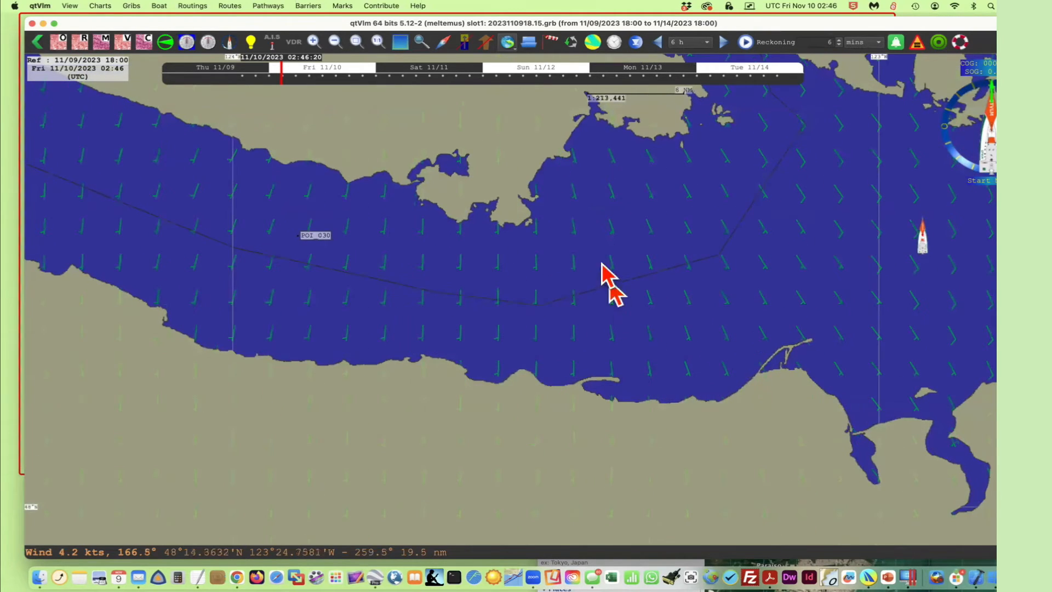
Try an Xygrib request for the whole visible area with gusts and significant wave height added, and close it without downloading.
left_click(509, 45)
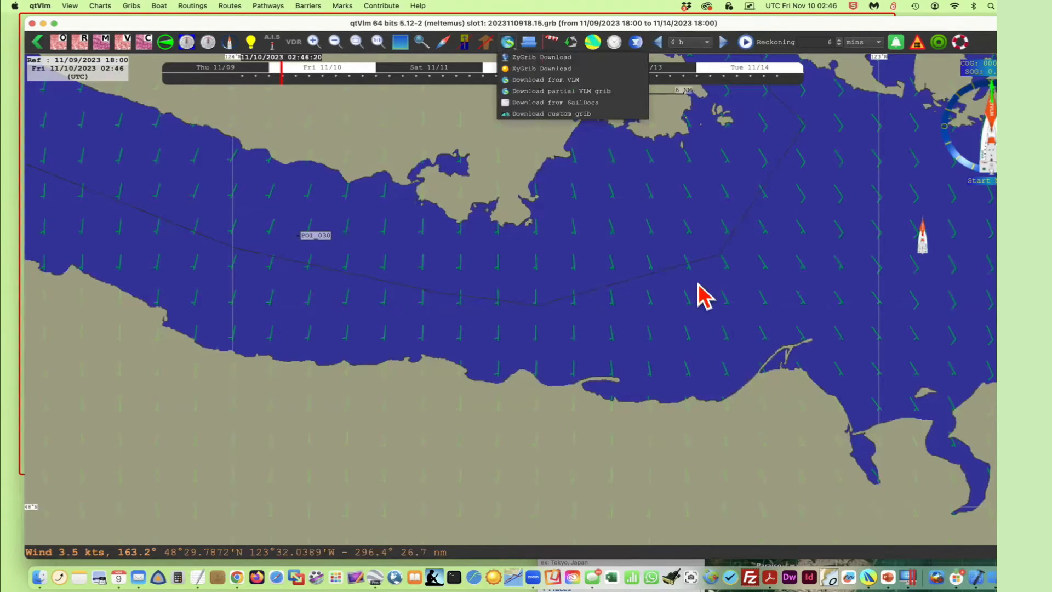
left_click(595, 440)
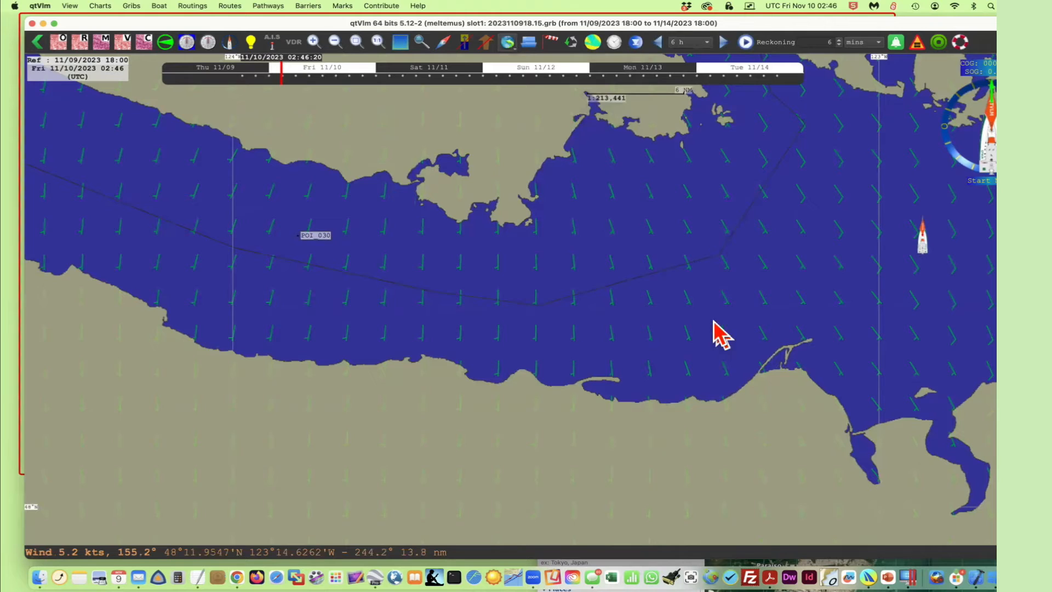
left_click(506, 43)
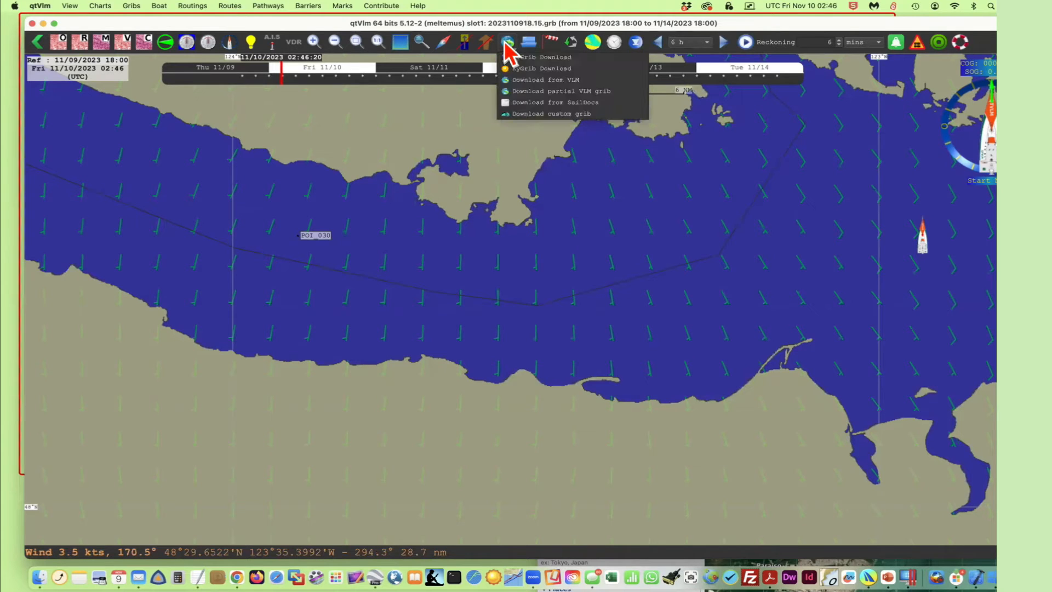
left_click(524, 69)
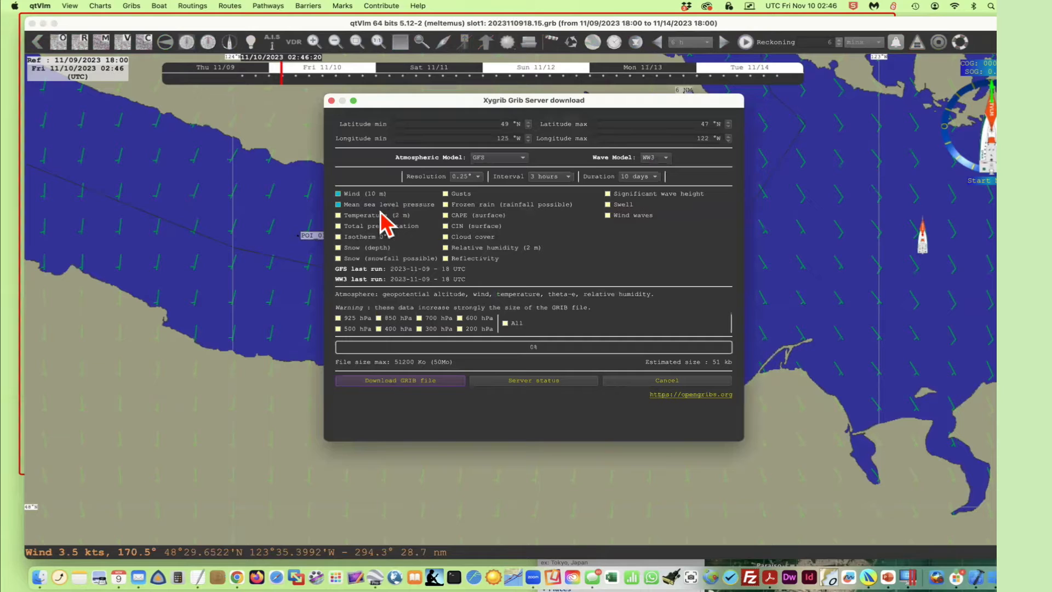
left_click(608, 195)
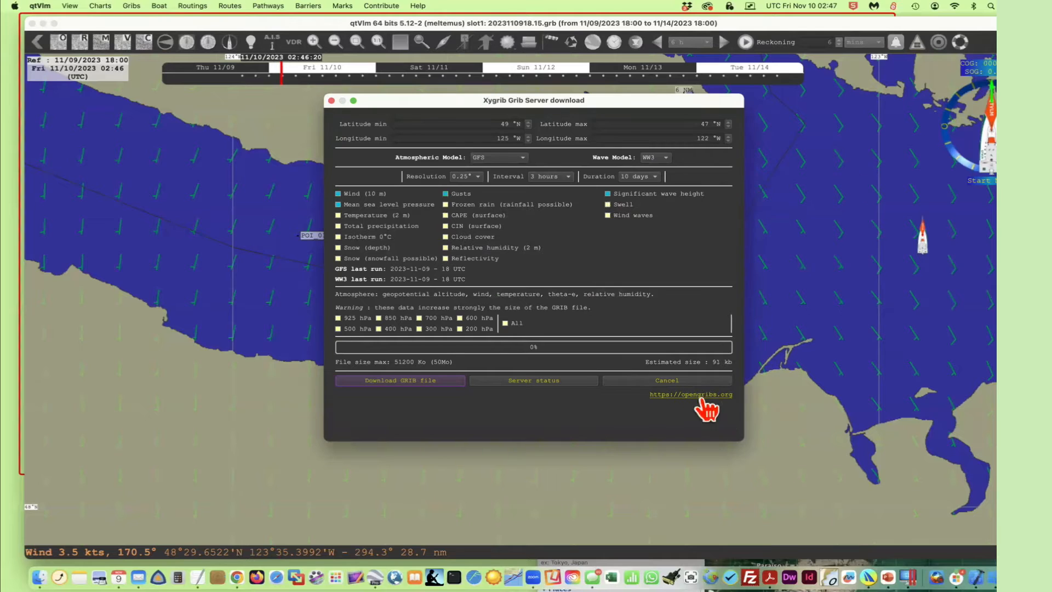
left_click(331, 101)
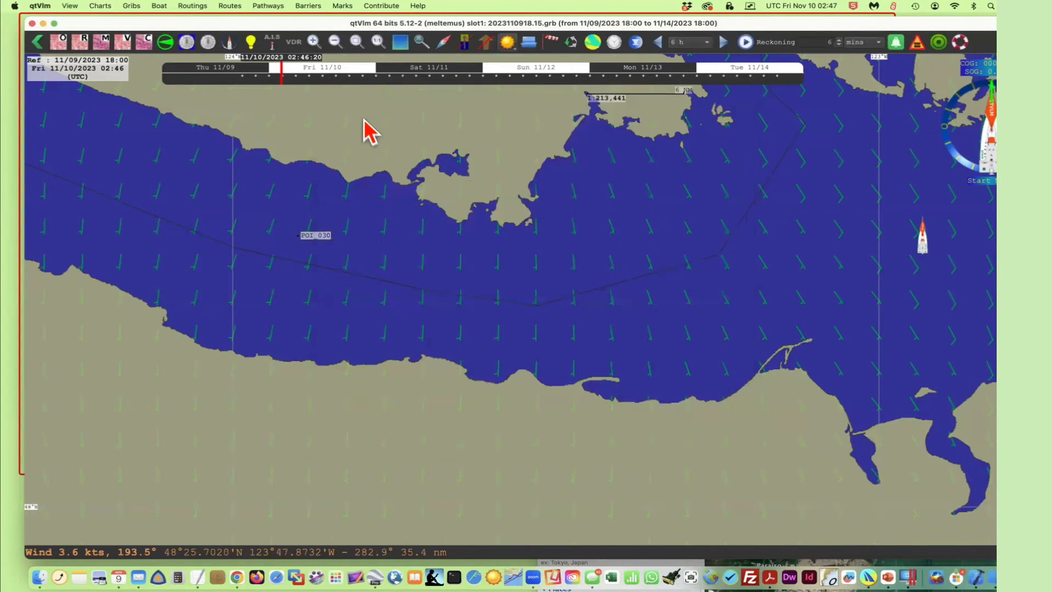
Select a rectangle over the eastern strait from about 48°26.3'N 123°48.9'W to 48°02.8'N 122°57.6'W and open an Xygrib request for it.
mouse_move(364, 123)
left_mouse_down()
mouse_move(383, 133)
mouse_move(383, 119)
mouse_move(935, 505)
mouse_move(916, 478)
mouse_move(835, 466)
mouse_move(924, 462)
left_mouse_up()
left_click(401, 42)
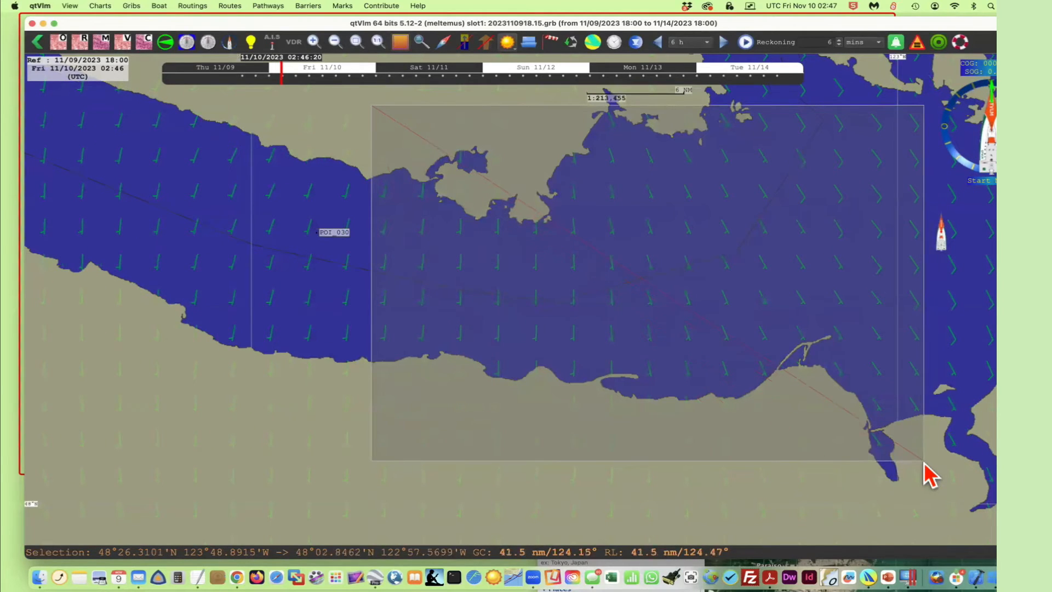
right_click(651, 248)
left_click(571, 271)
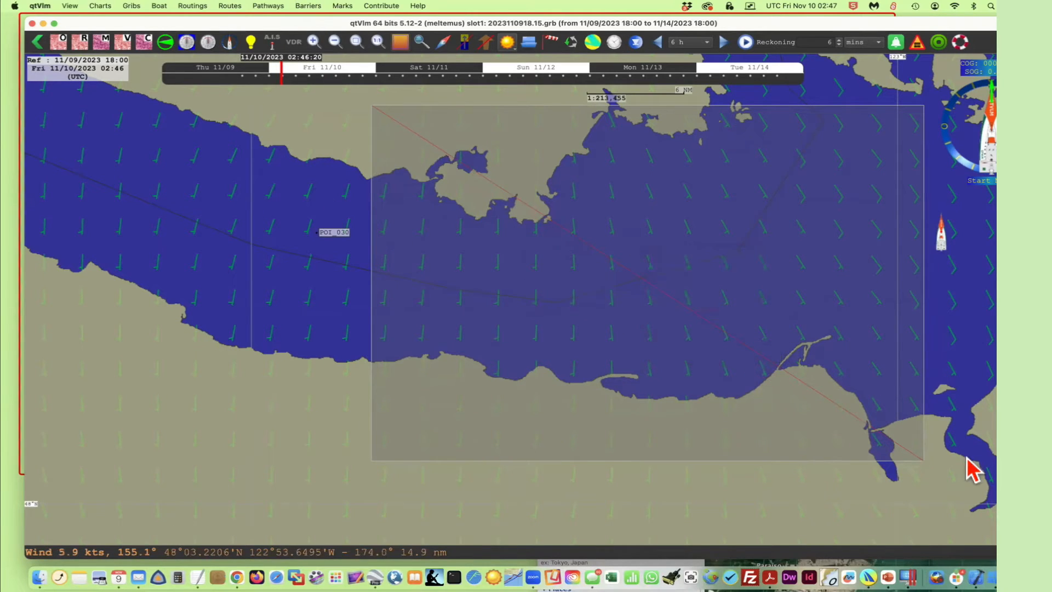
right_click(680, 202)
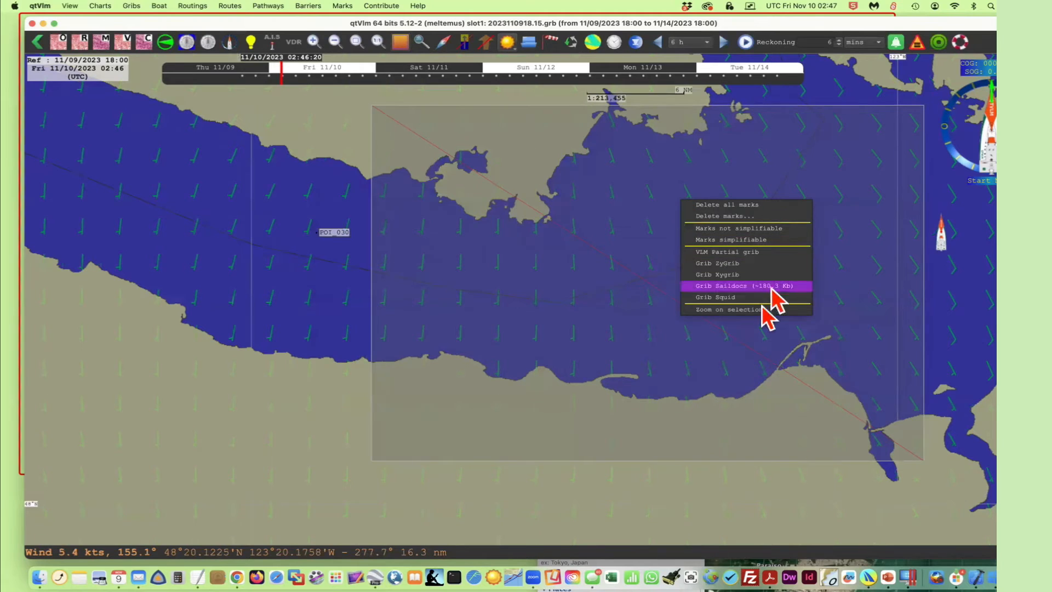
left_click(717, 275)
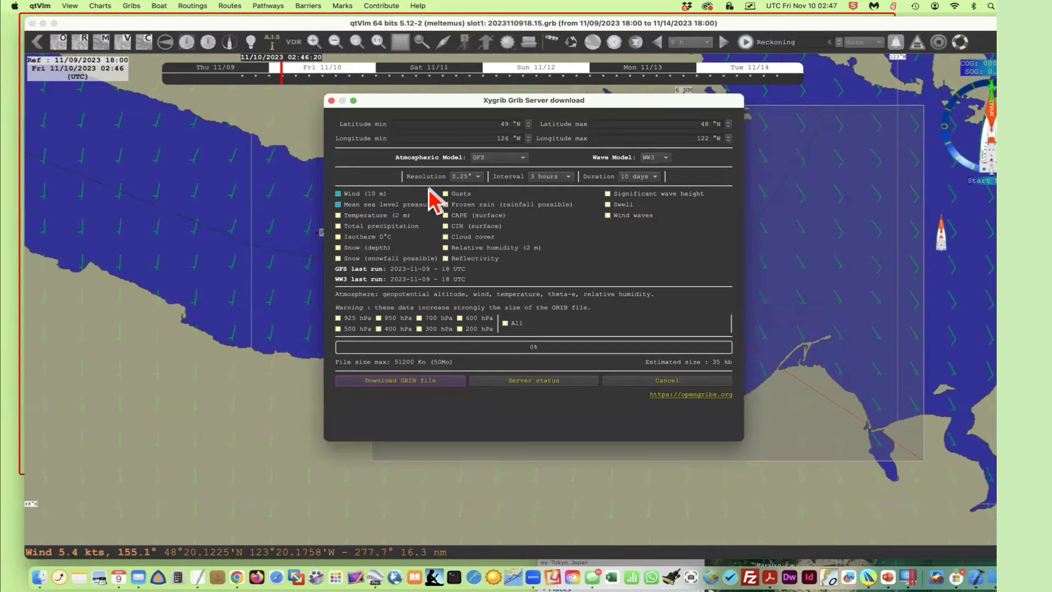
Add gusts and significant wave height to the GFS and WW3 request, and download the GRIB file.
left_click(446, 194)
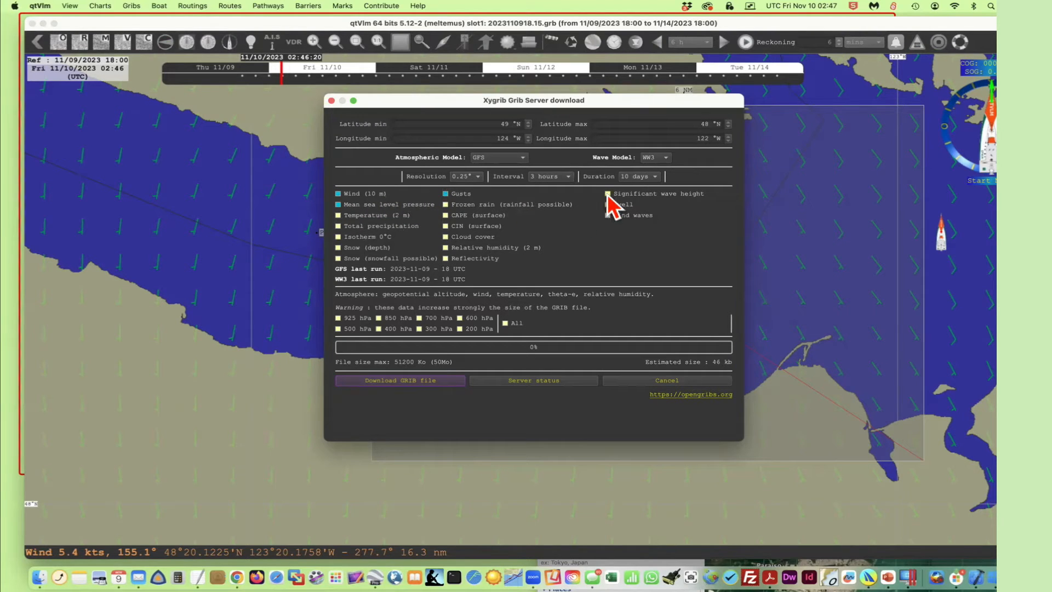
left_click(608, 194)
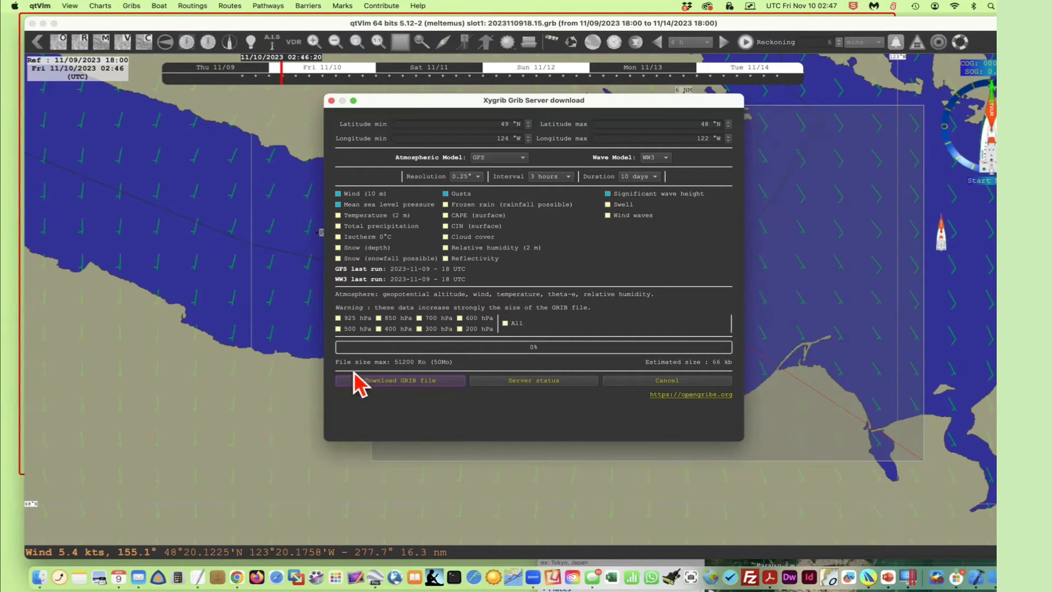
left_click(397, 382)
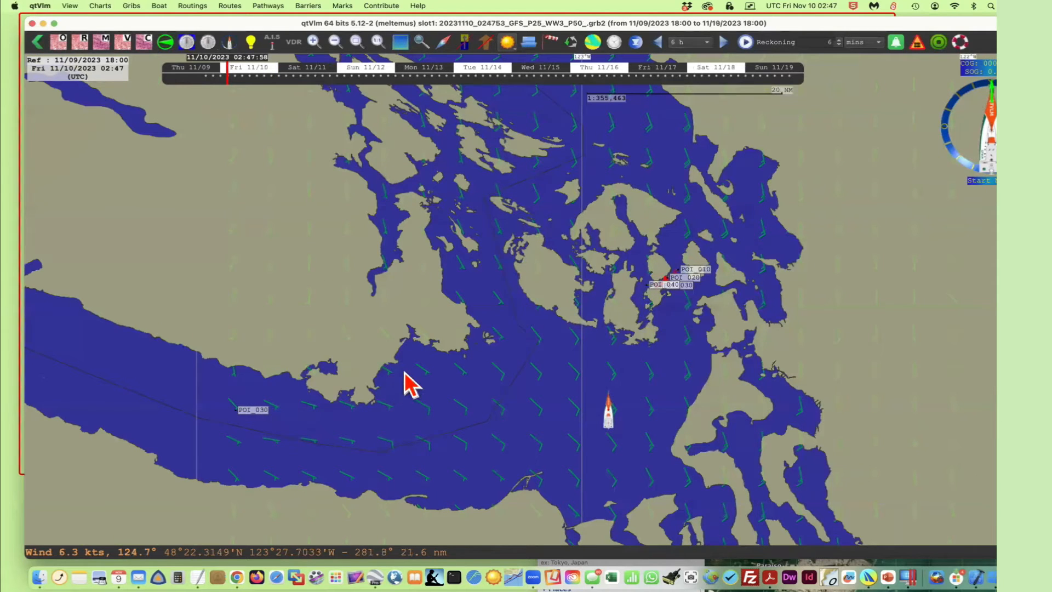
Examine the wind arrows of the downloaded GFS forecast across the strait and south of the islands.
left_click_drag(487, 408, 510, 291)
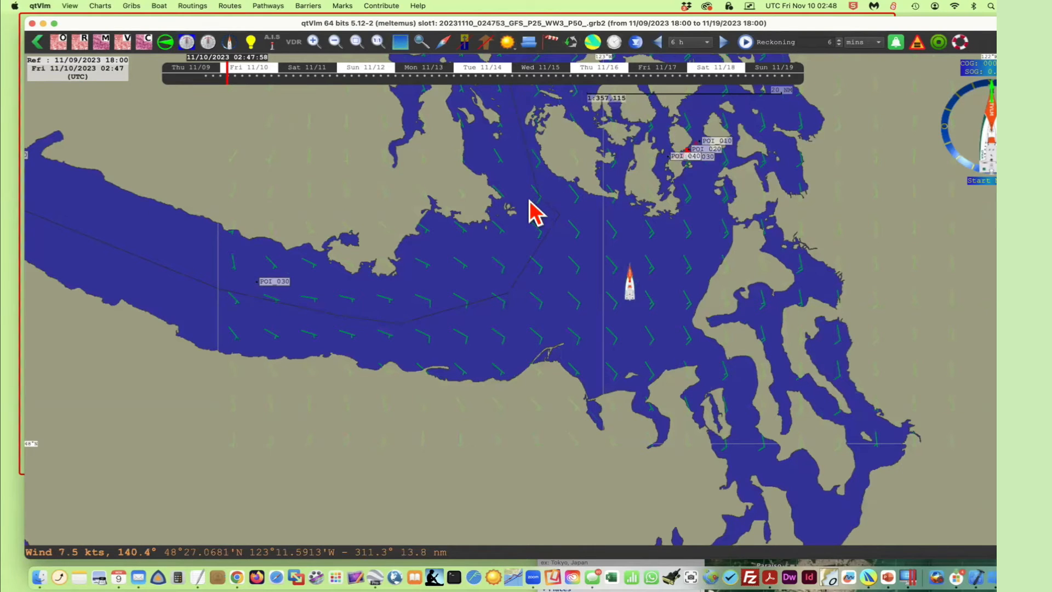
left_click_drag(527, 327, 511, 337)
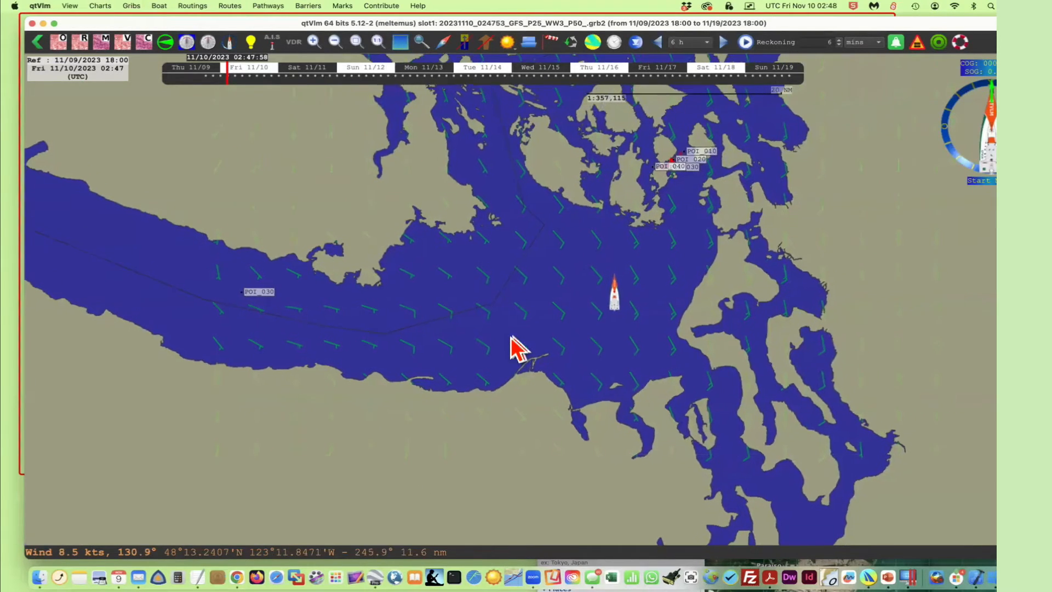
scroll(511, 336, "up", 5)
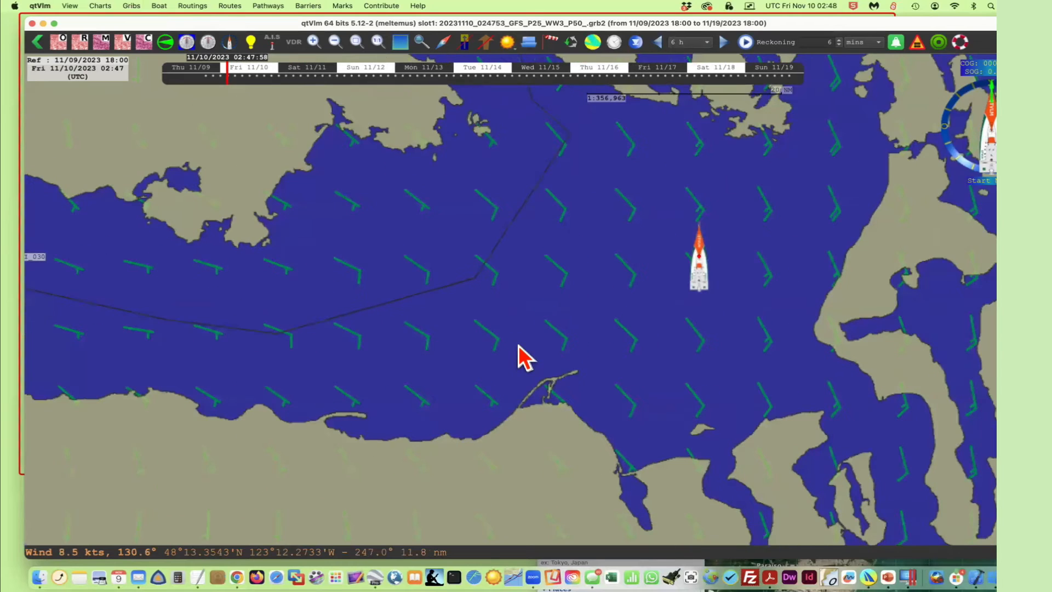
scroll(565, 293, "down", 2)
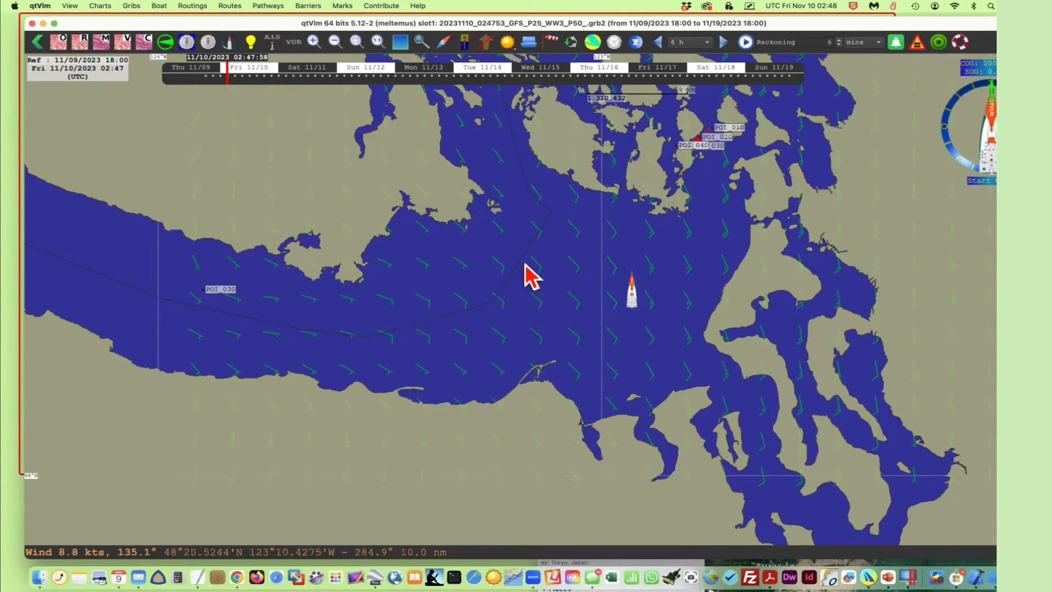
Read the file information of the loaded grib, uncovering its window from behind the chart, and close it.
key("super+i")
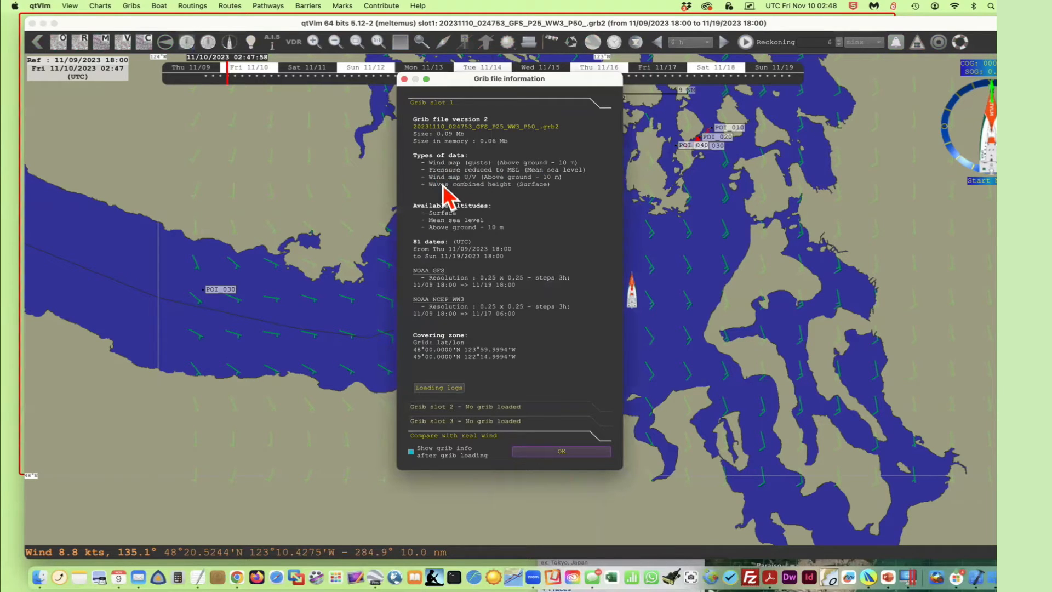
key("Return")
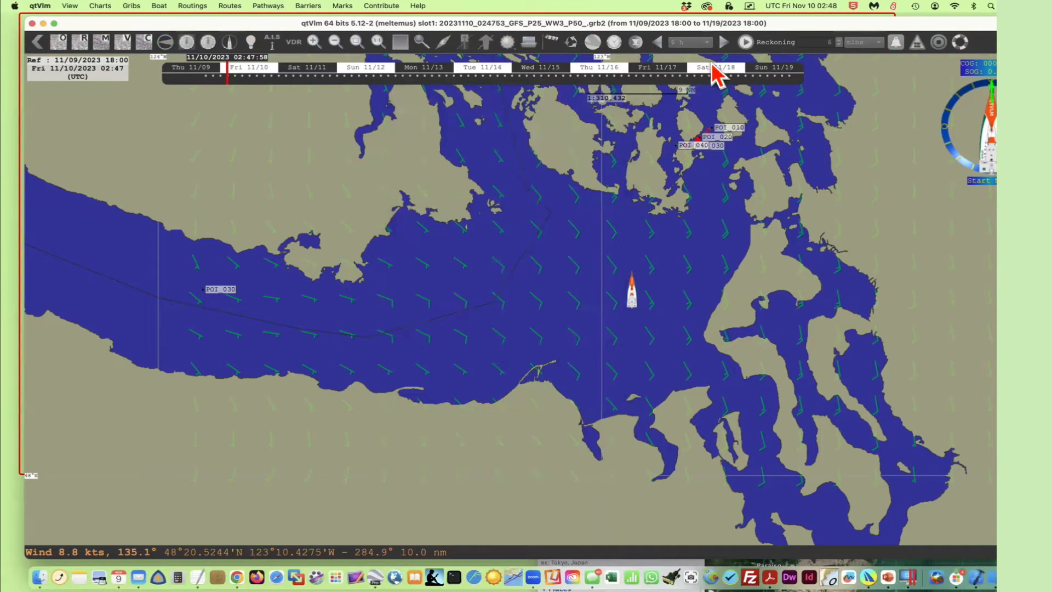
left_click_drag(800, 24, 814, 20)
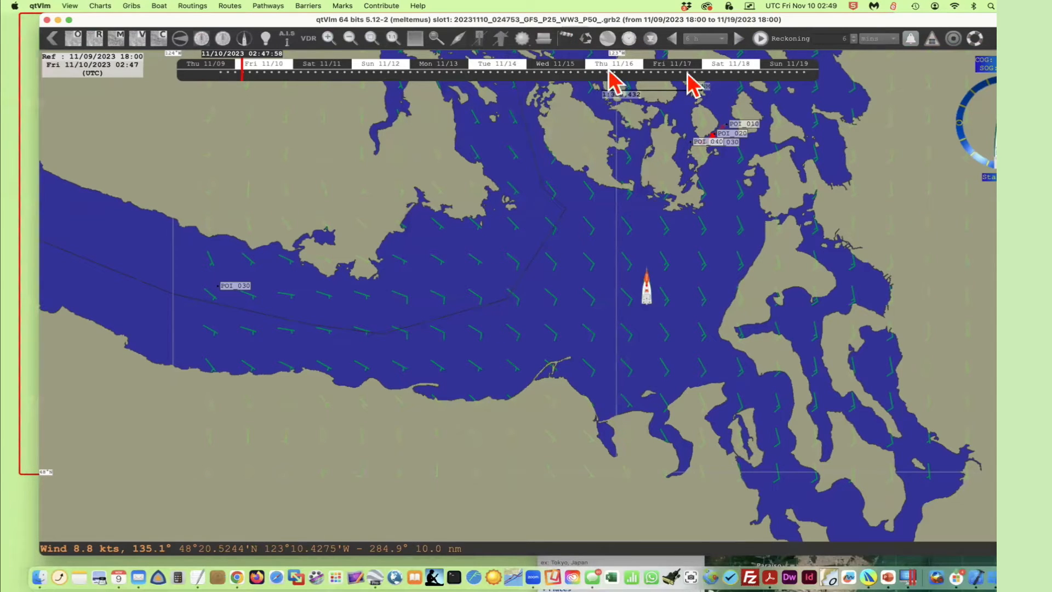
left_click_drag(826, 19, 826, 169)
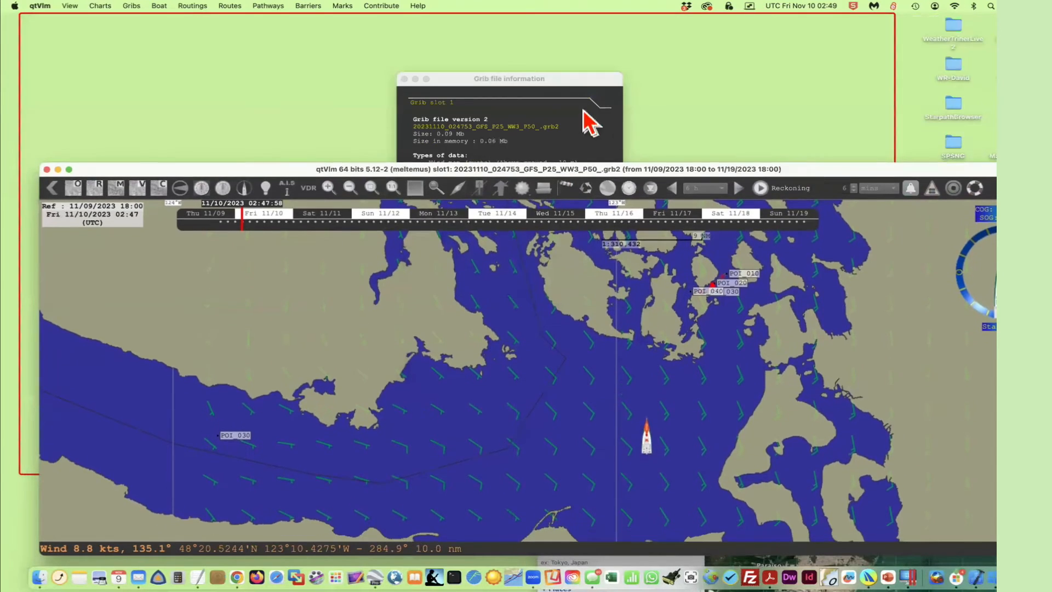
left_click_drag(564, 94, 496, 137)
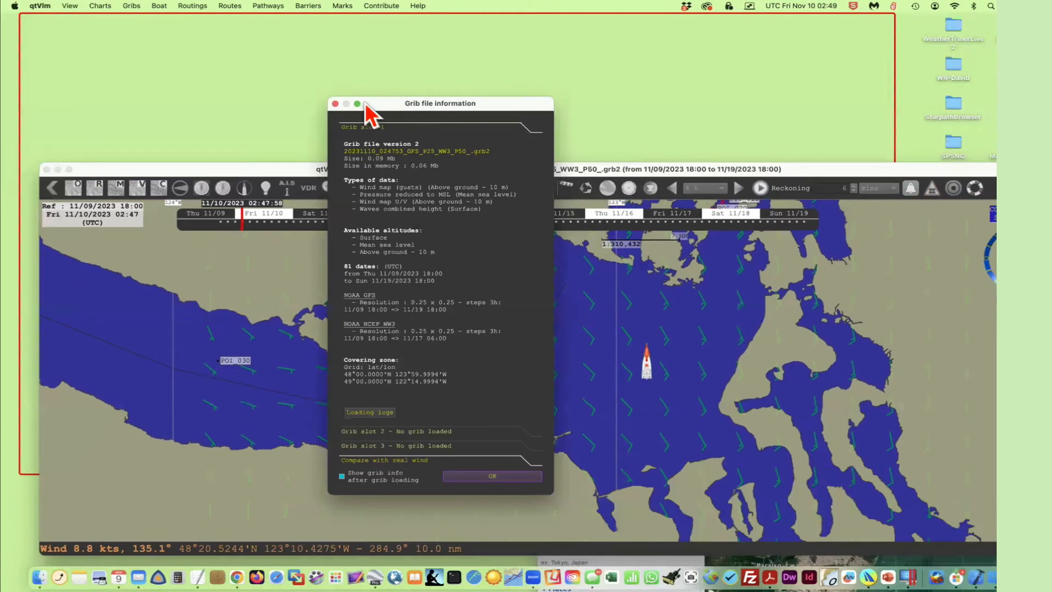
left_click_drag(364, 110, 443, 105)
left_click(415, 100)
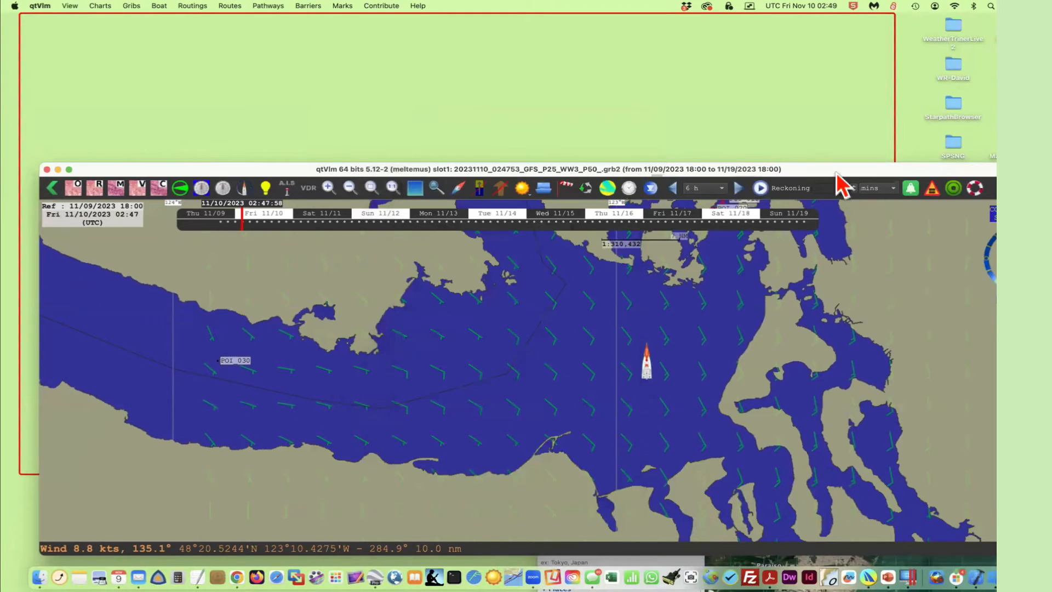
Move the chart window up the desktop and turn on the isobars for pressure reduced to MSL in the grib configuration.
left_click_drag(825, 171, 872, 23)
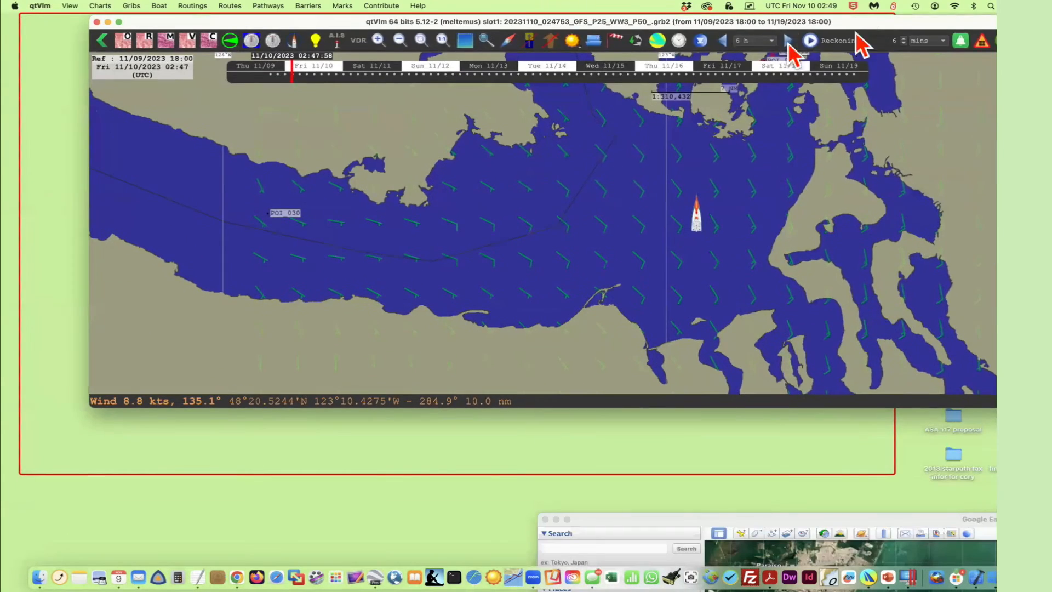
left_click(615, 39)
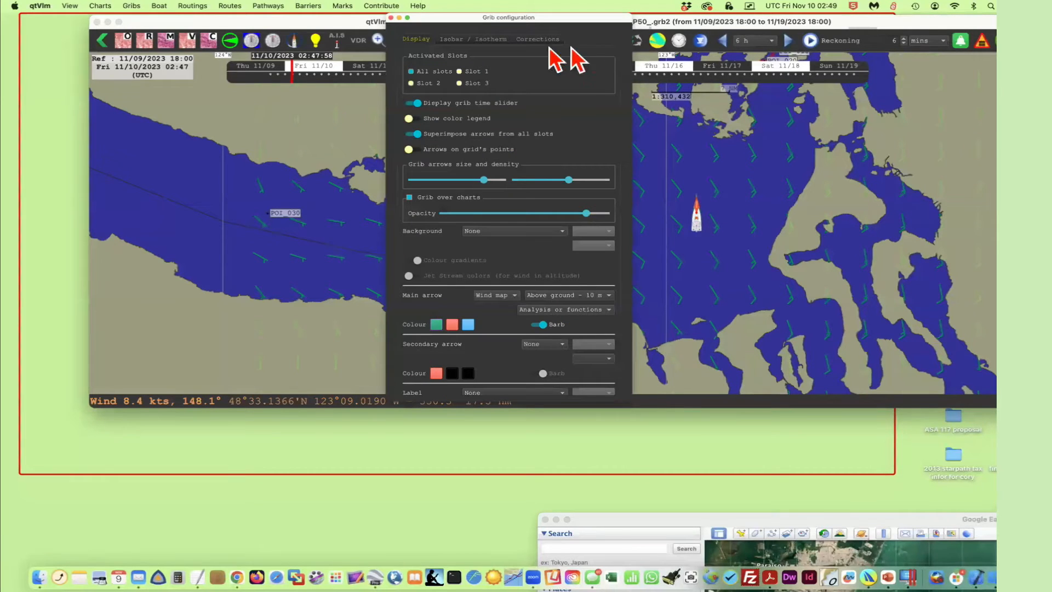
left_click(482, 43)
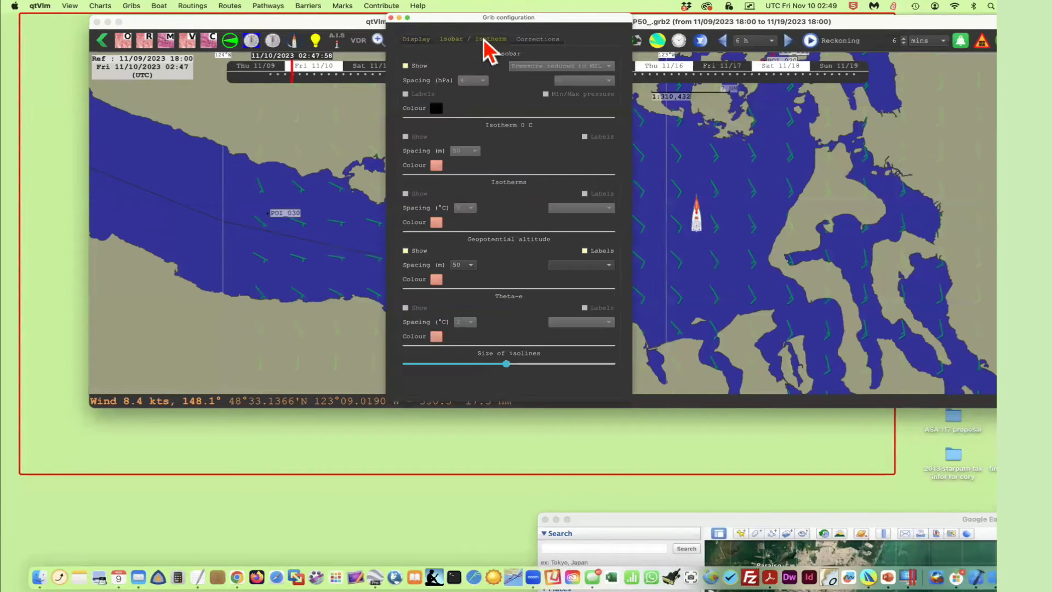
left_click(405, 66)
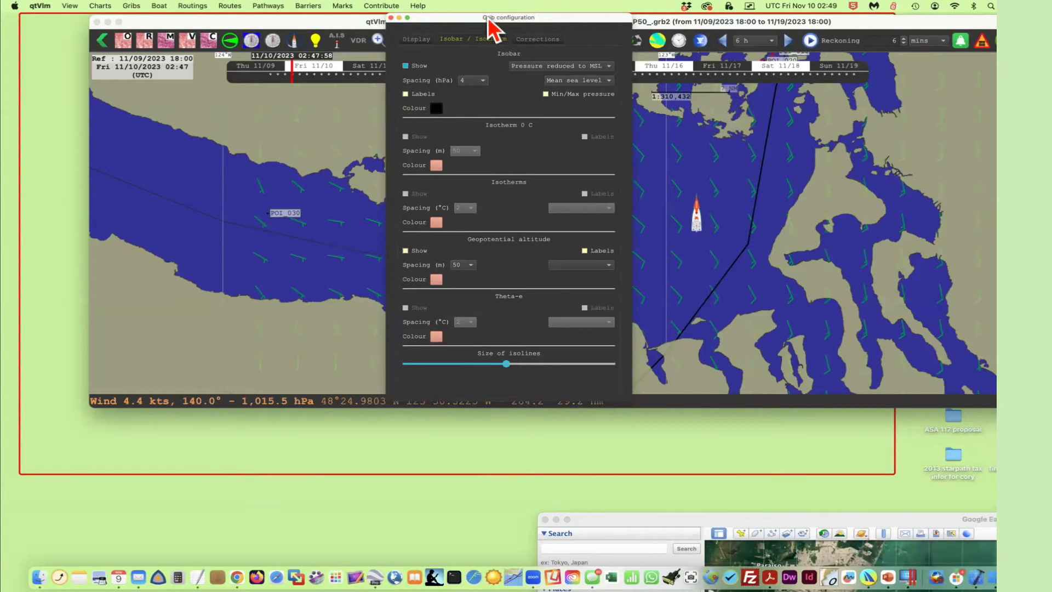
Set the isobar spacing to 1 hPa, moving the grib configuration window off the strait, and close the configuration.
left_click_drag(453, 17, 864, 62)
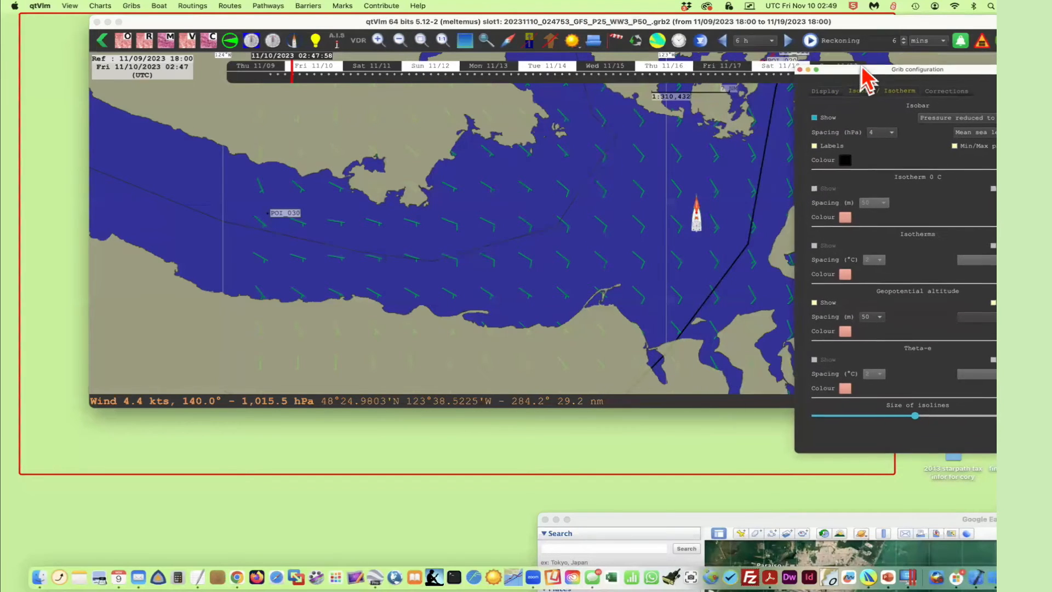
left_click(897, 125)
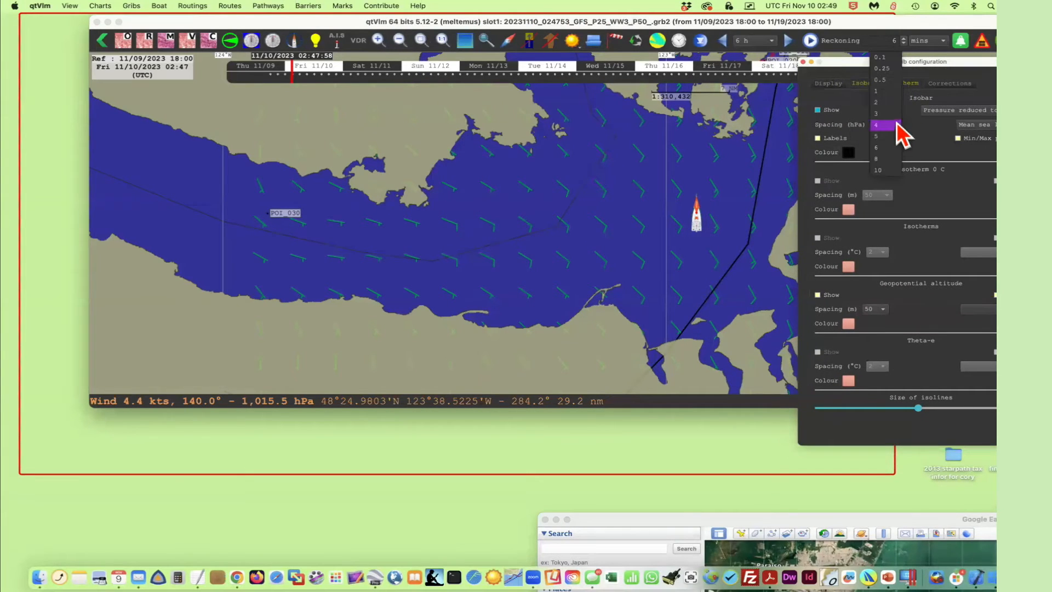
left_click(883, 100)
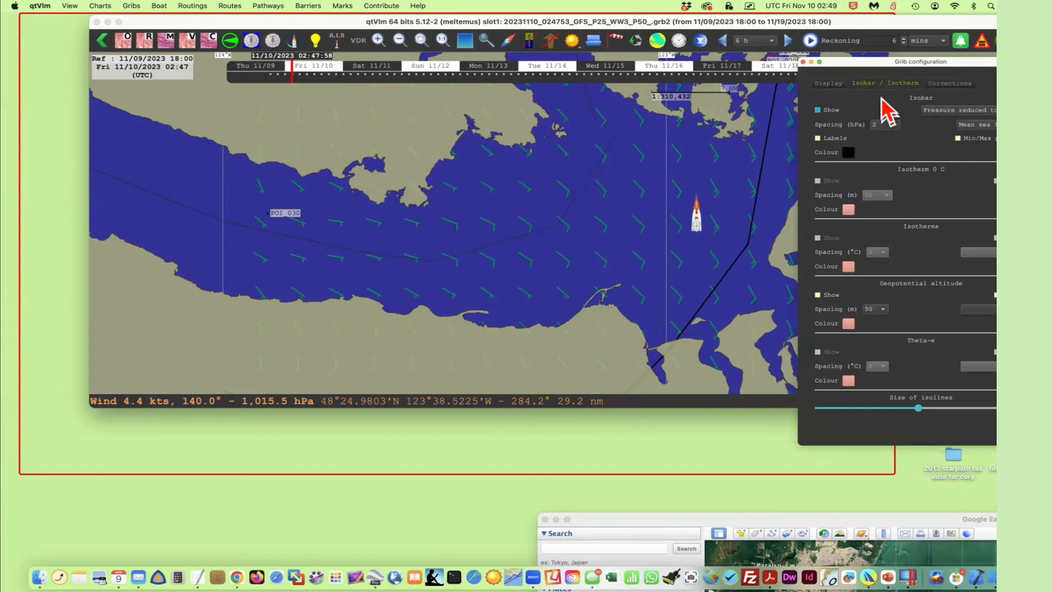
left_click(896, 123)
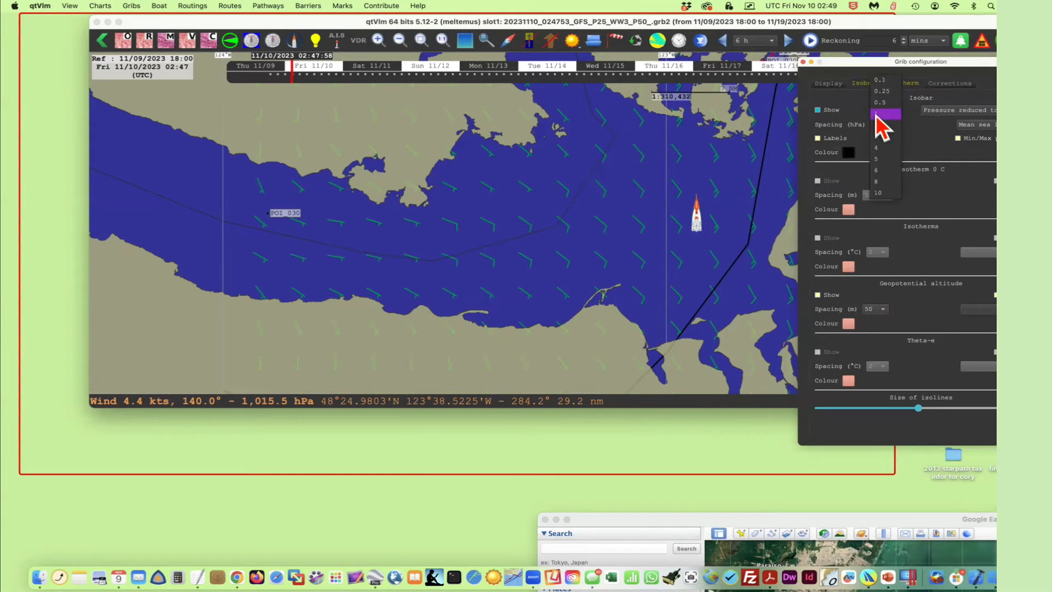
left_click(875, 114)
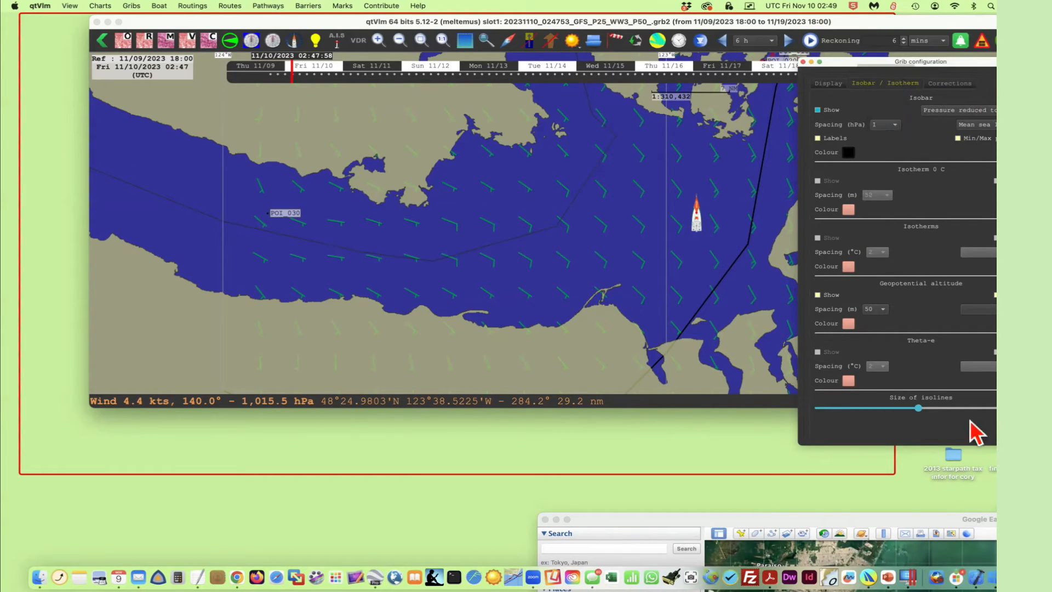
scroll(971, 423, "down", 3)
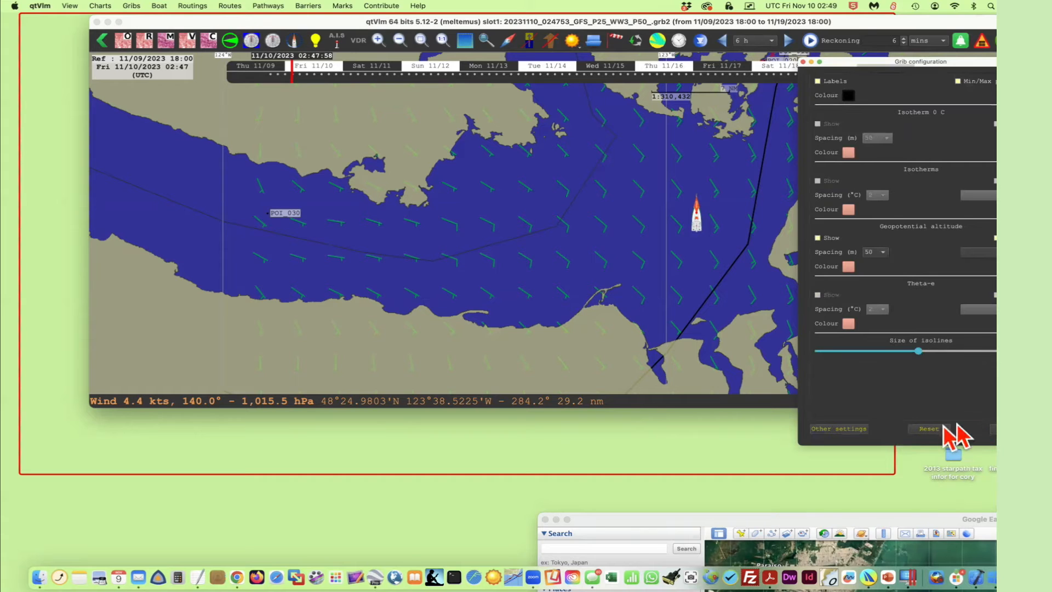
left_click(994, 429)
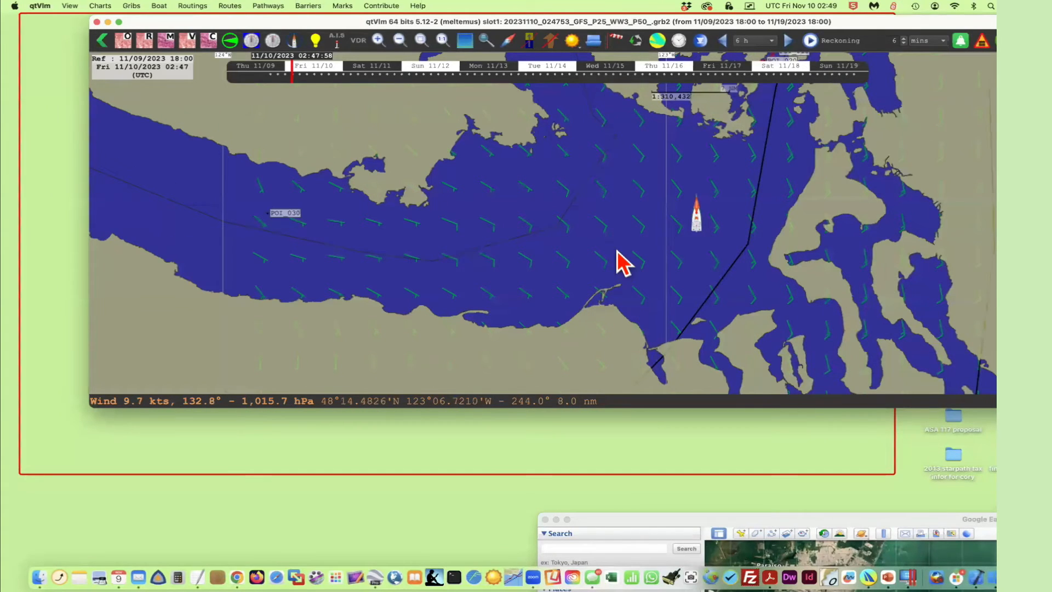
Query the grib data in the strait at about 48°21.7'N 123°17.0'W and close the query window.
scroll(630, 229, "up", 5)
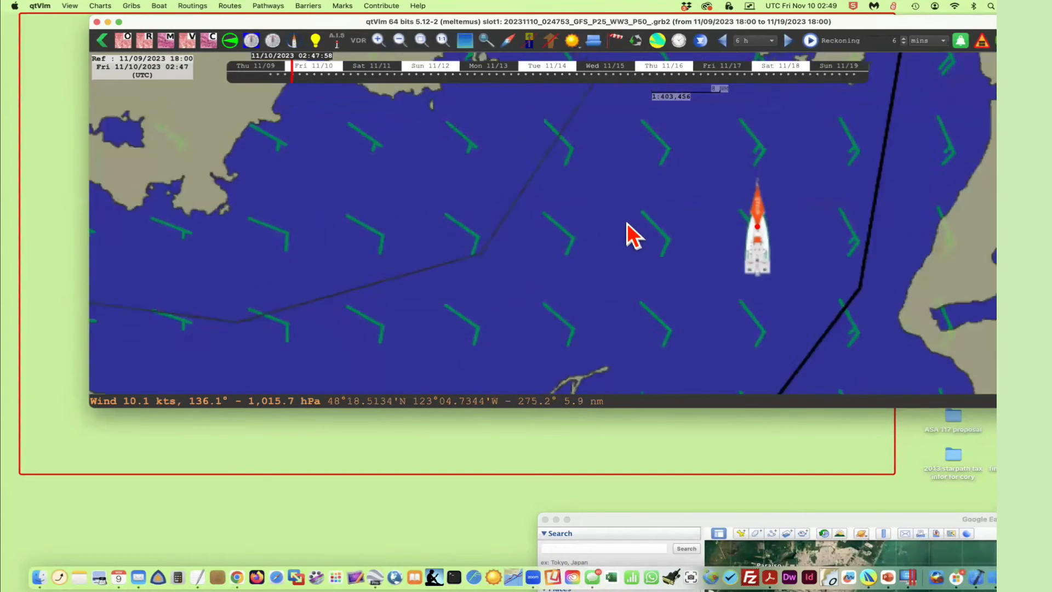
scroll(630, 229, "down", 5)
scroll(630, 230, "down", 3)
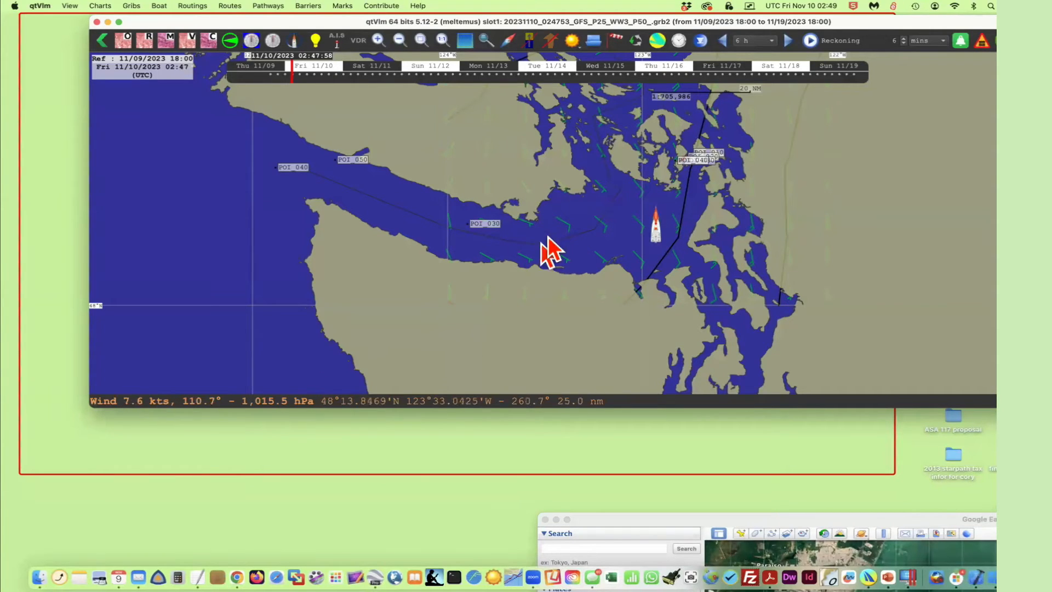
right_click(588, 208)
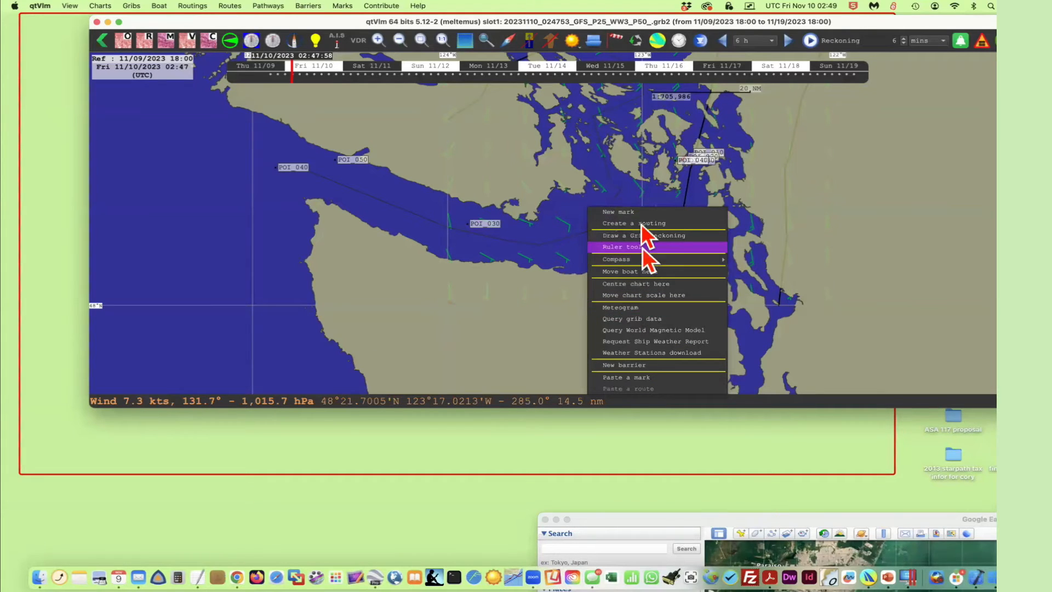
left_click(655, 322)
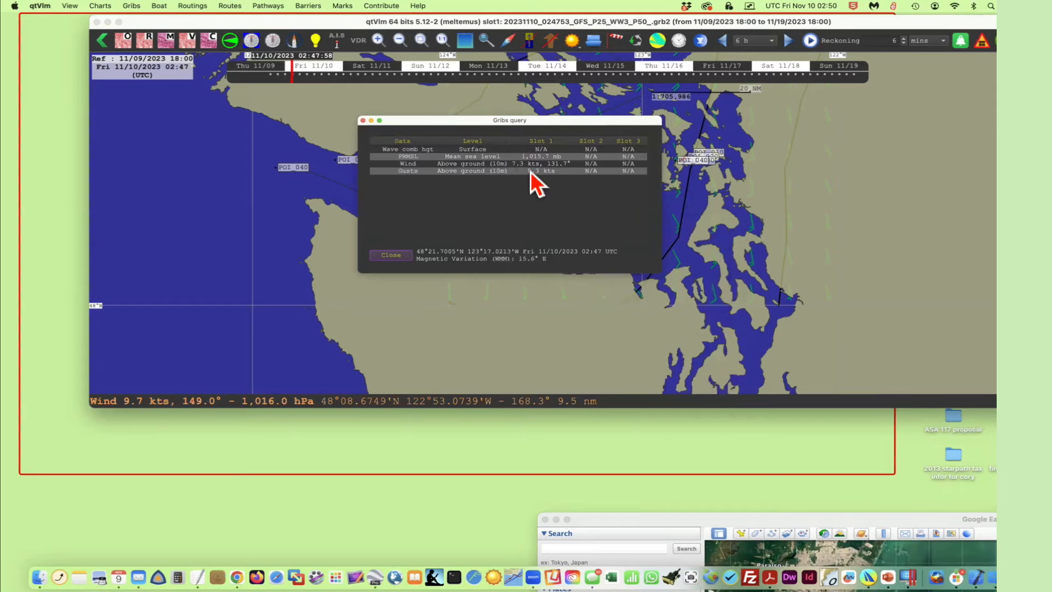
left_click(363, 121)
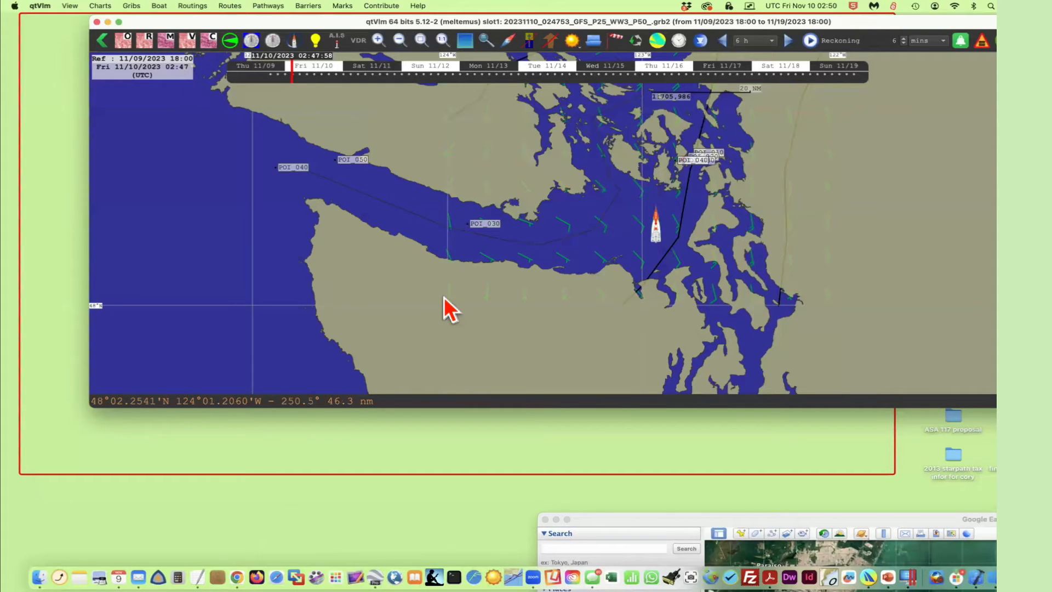
Open a meteogram for the strait at about 48°17.5'N 123°12.3'W and enlarge its window to show the whole wind and gust graph.
scroll(614, 233, "up", 2)
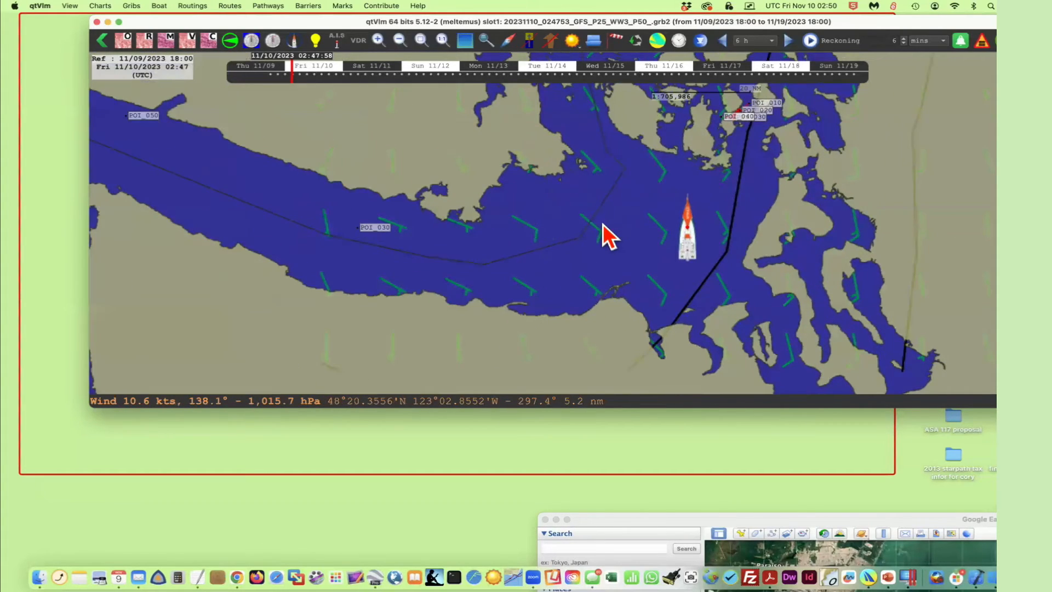
scroll(605, 233, "up", 1)
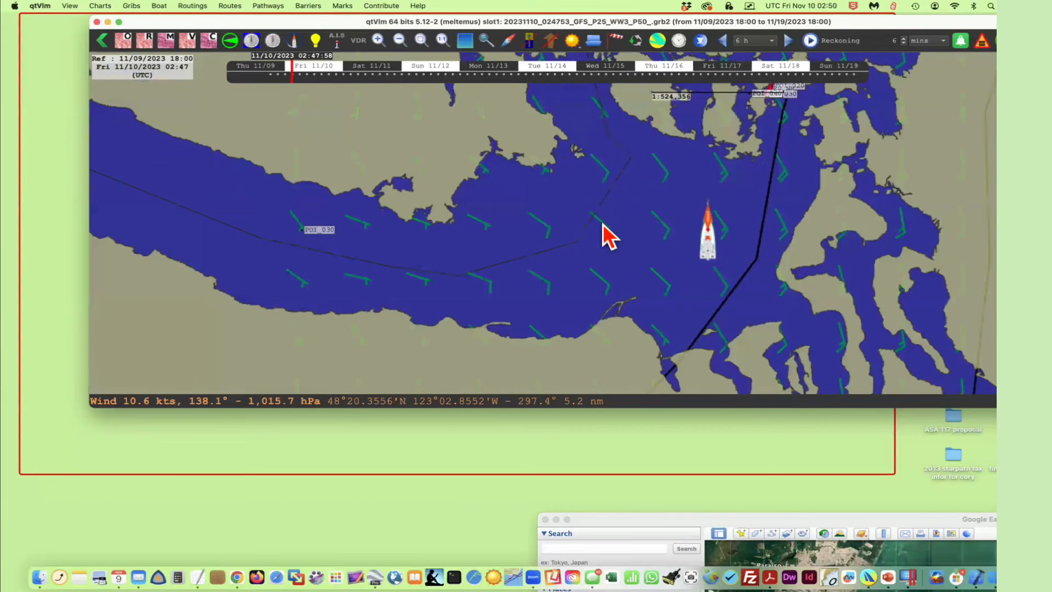
scroll(608, 236, "down", 1)
scroll(607, 224, "down", 1)
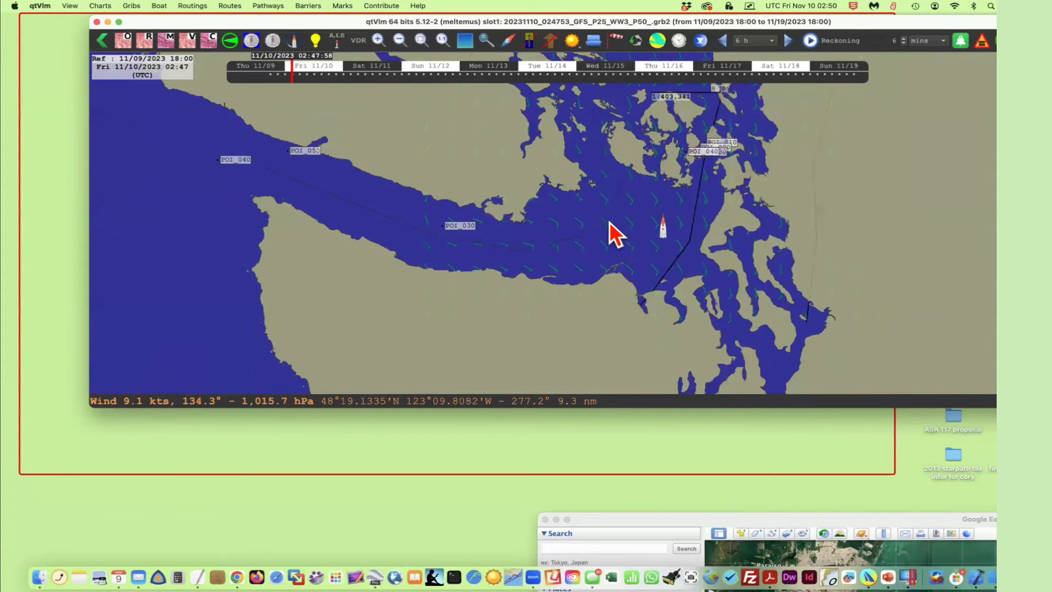
scroll(609, 224, "up", 2)
scroll(607, 225, "up", 1)
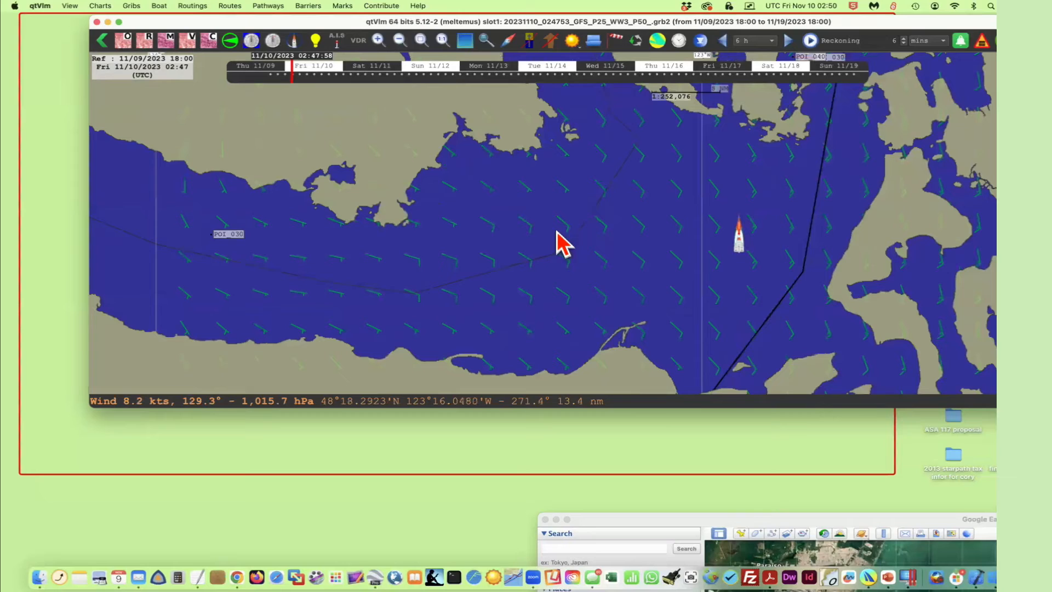
right_click(585, 242)
left_click(570, 258)
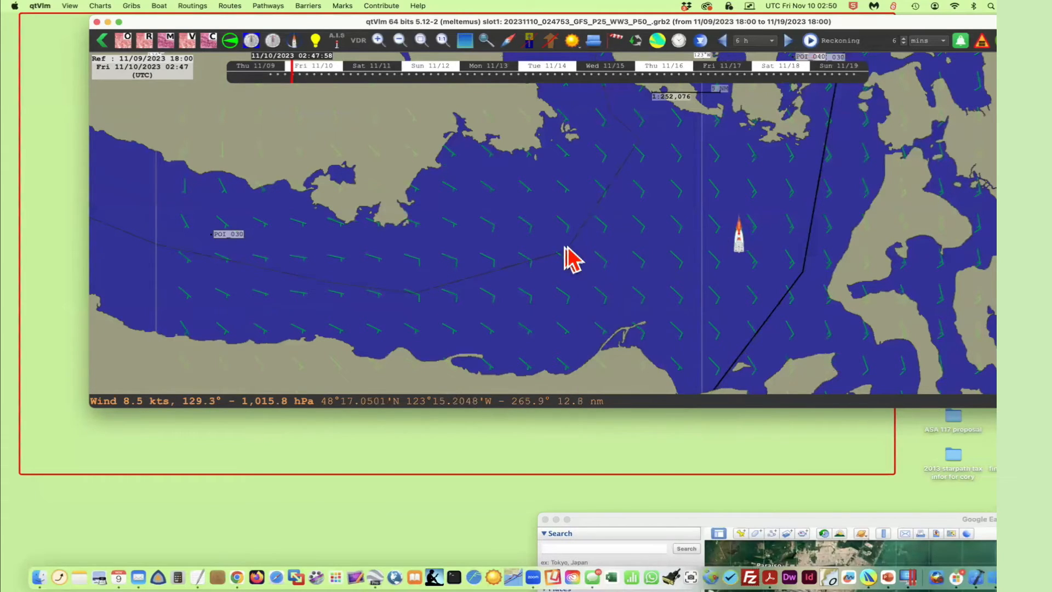
right_click(592, 242)
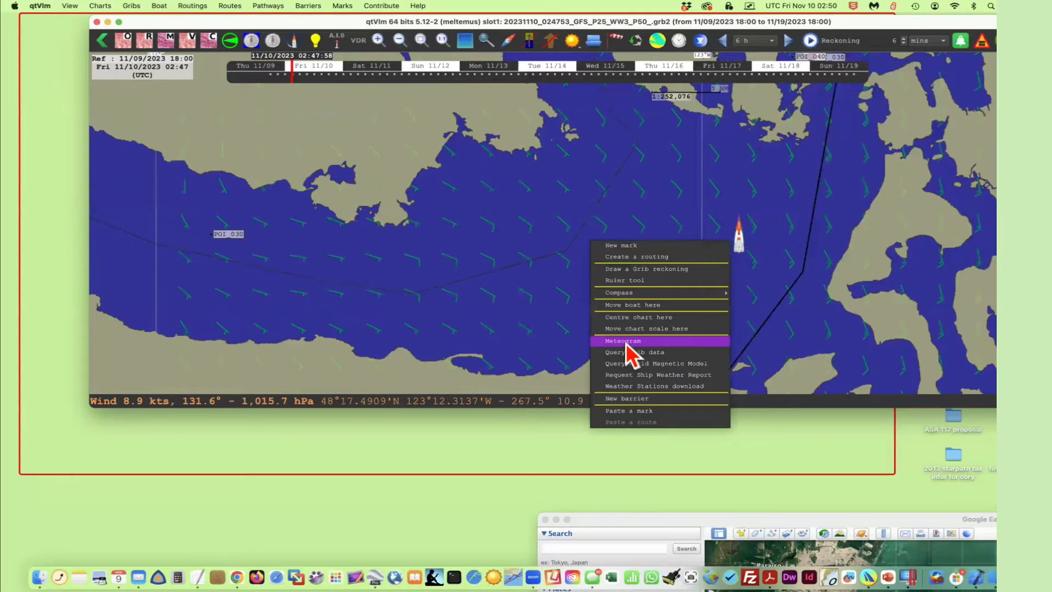
left_click(626, 343)
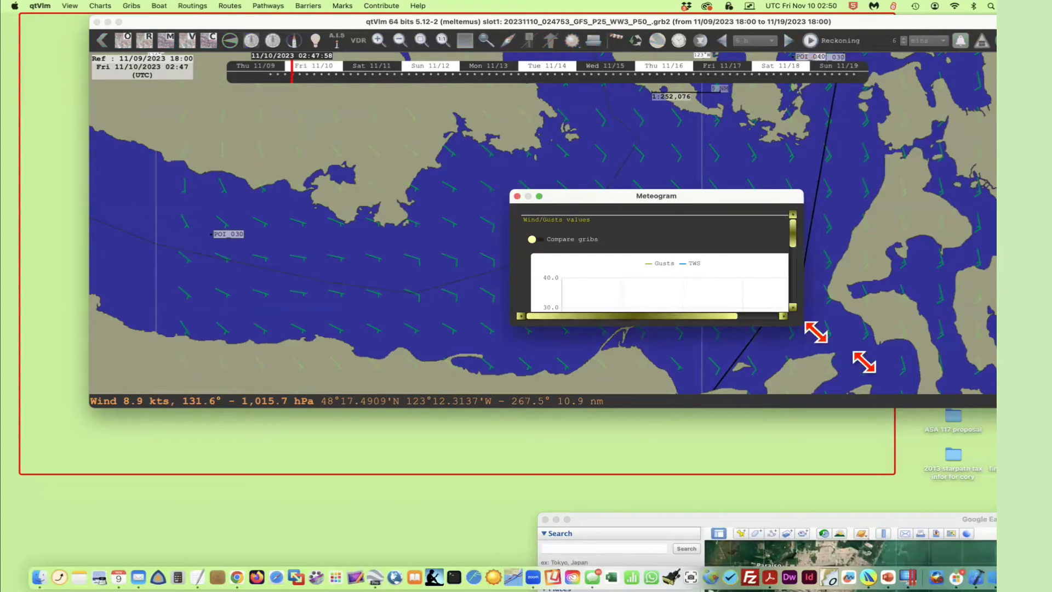
left_click_drag(733, 204, 569, 89)
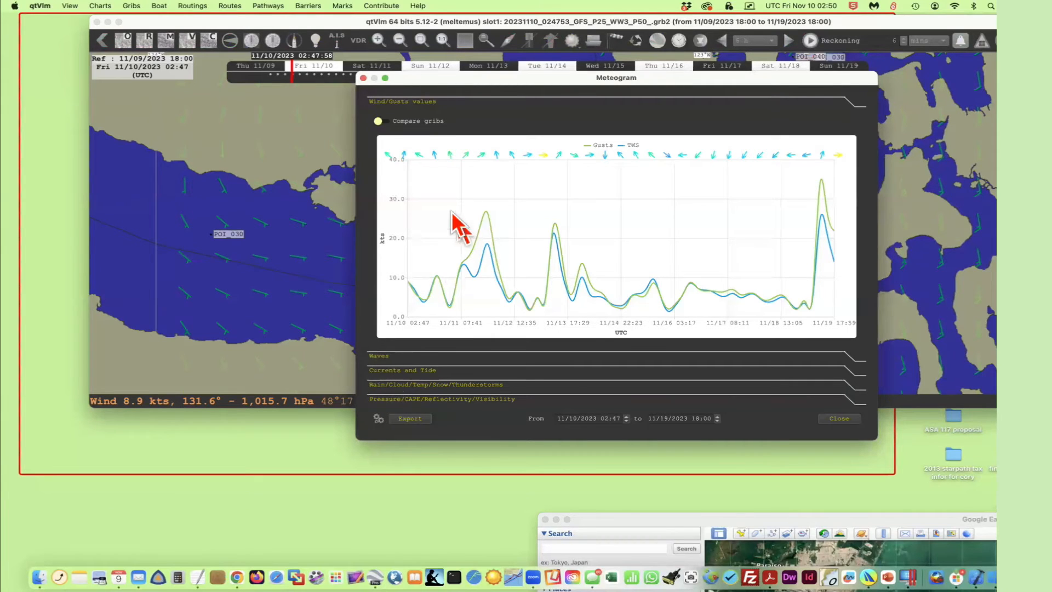
Try the Compare gribs option on the meteogram's wind and gust graph and switch it back off.
left_click(406, 124)
left_click(406, 124)
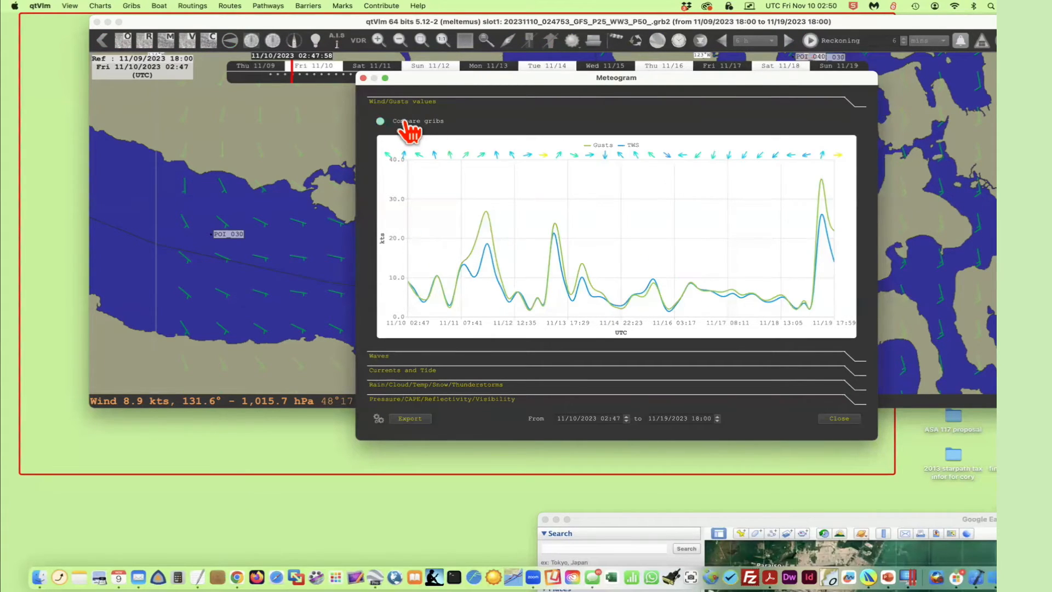
left_click(406, 124)
left_click(404, 122)
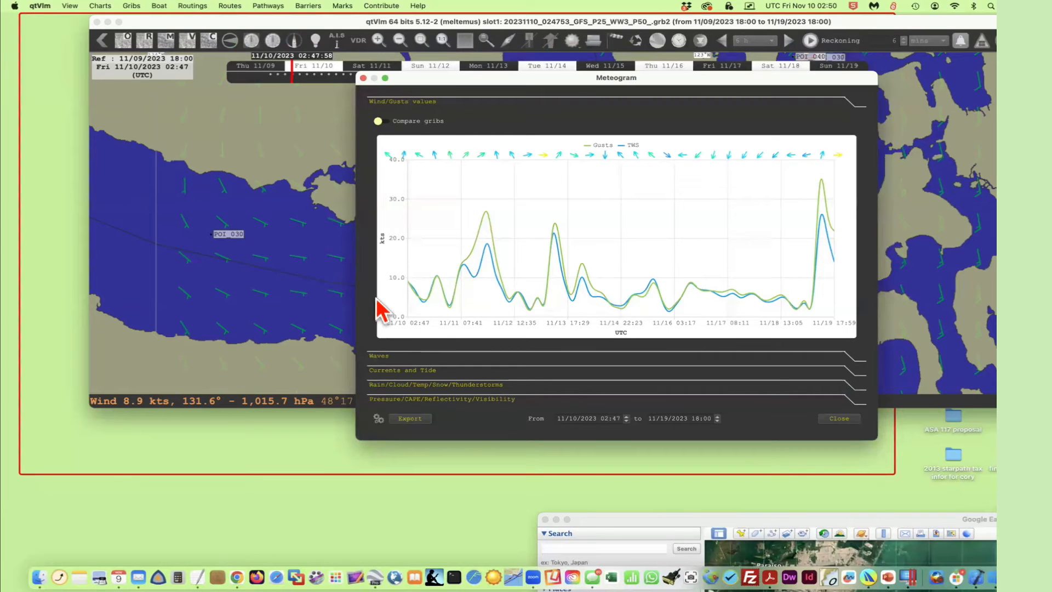
Examine the meteogram's wind and gust curves and time range beside the chart, view its pressure graph, and close the meteogram.
left_click_drag(436, 78, 751, 152)
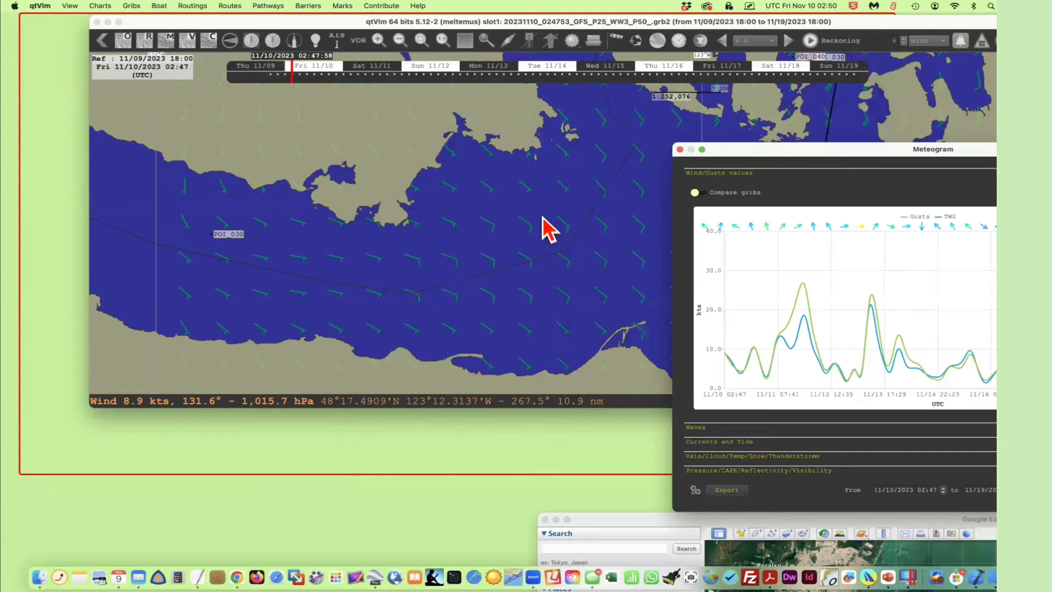
left_click_drag(862, 149, 766, 92)
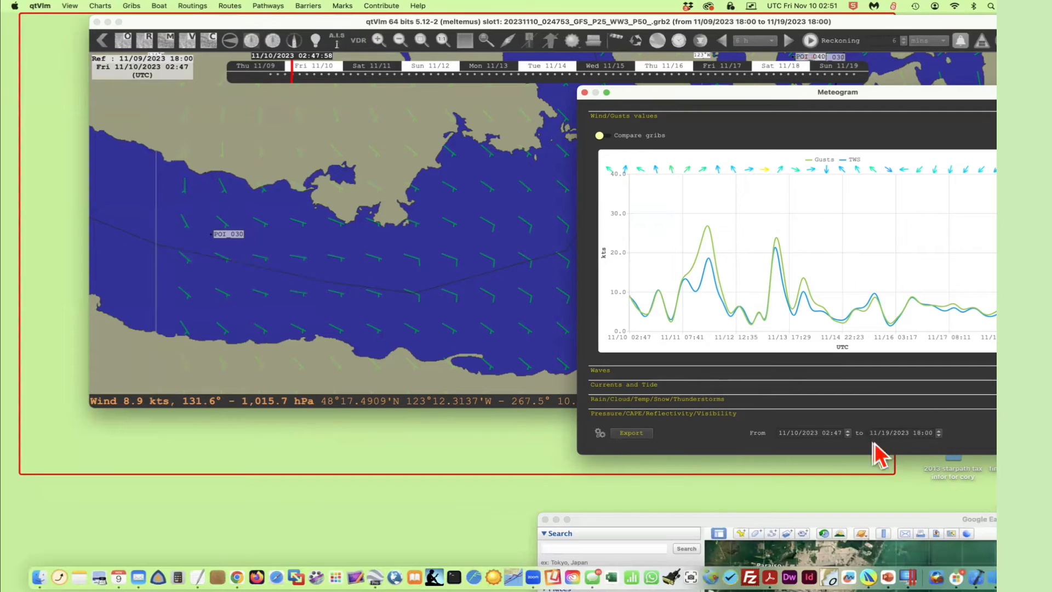
left_click(837, 433)
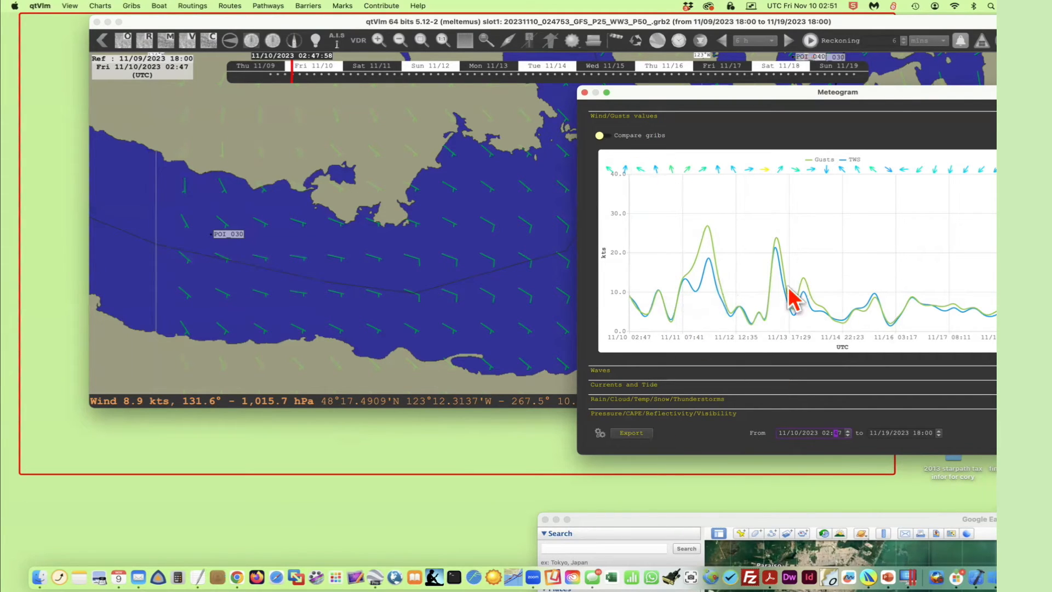
left_click_drag(743, 92, 574, 90)
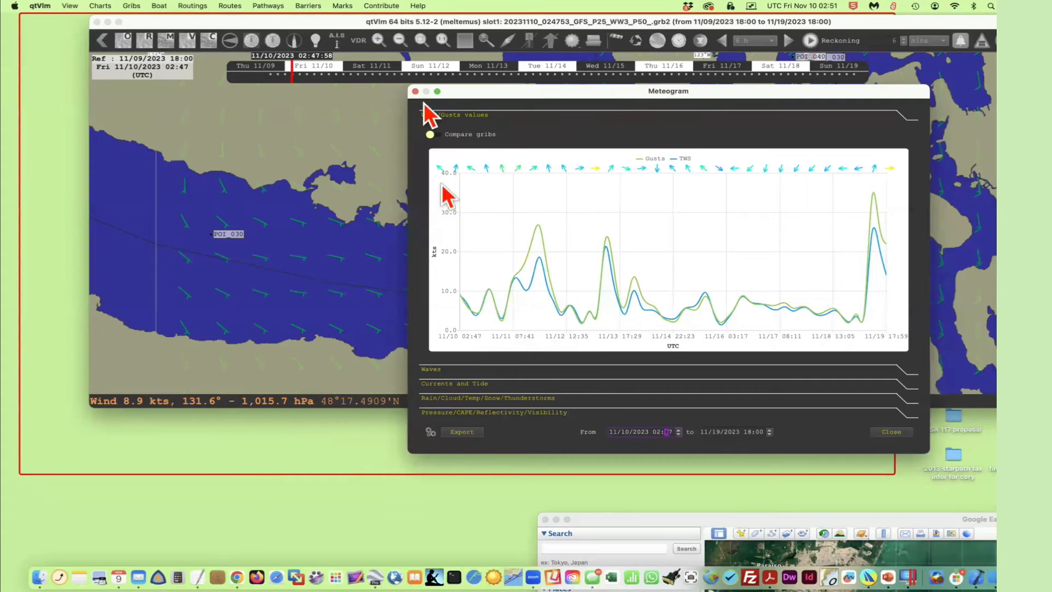
left_click(448, 414)
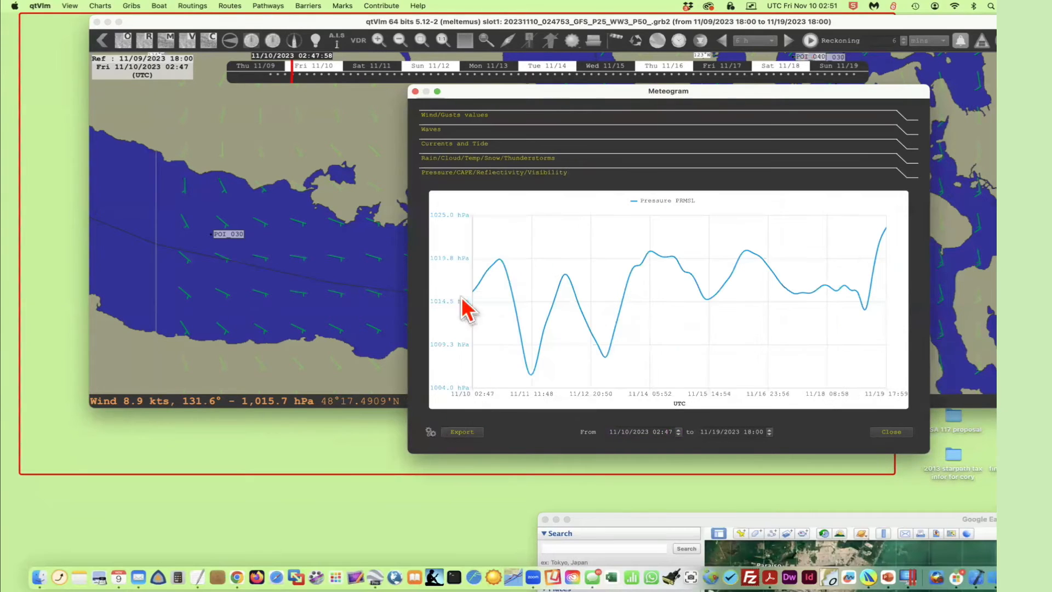
left_click(415, 91)
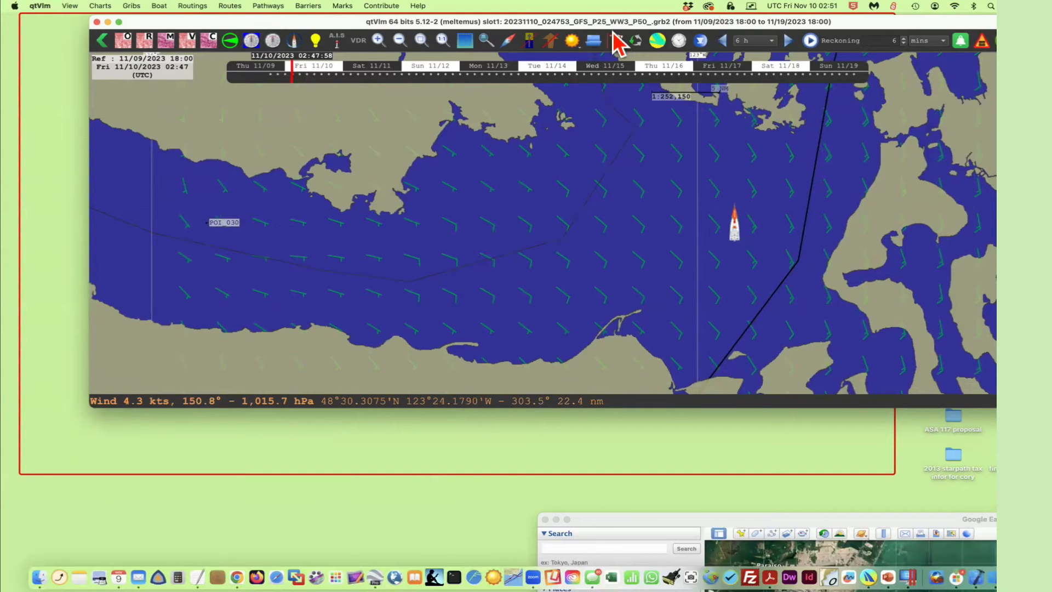
Review the grib display settings, try the grib time slider option off and back on, and close the settings.
left_click(618, 39)
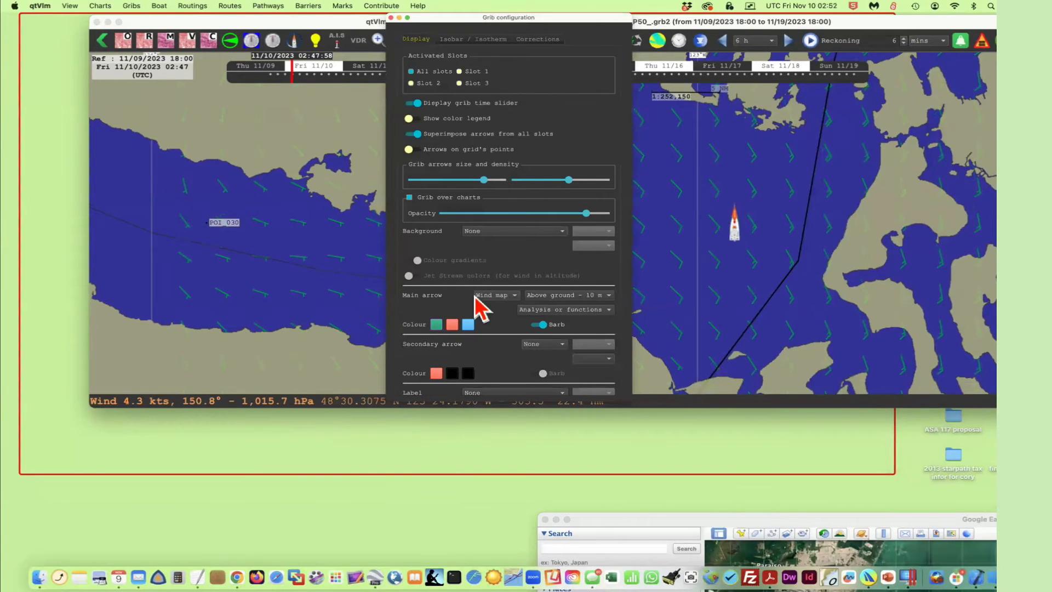
scroll(539, 267, "down", 3)
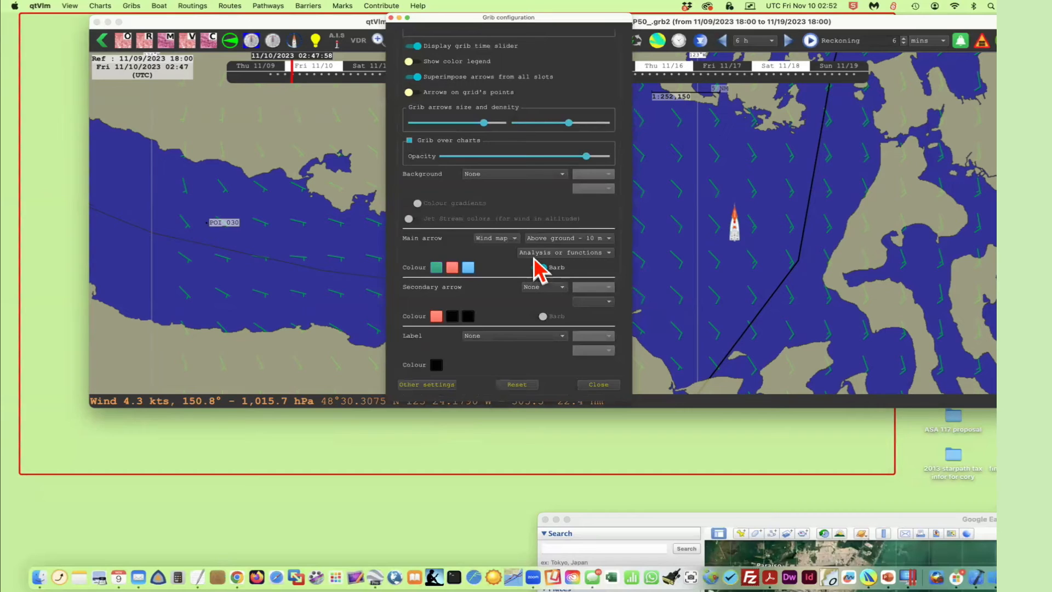
scroll(538, 268, "up", 3)
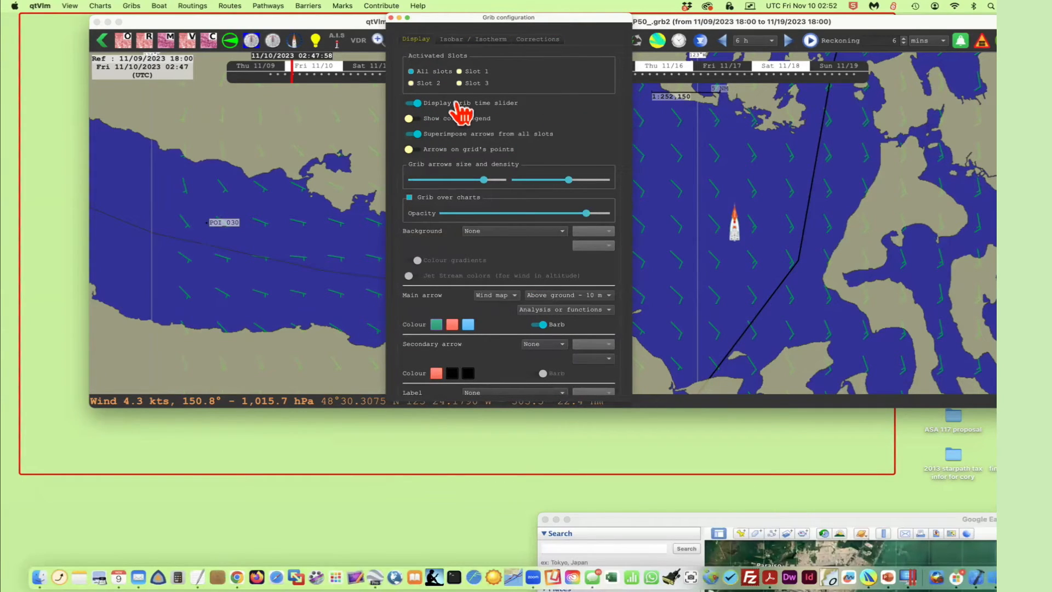
left_click(438, 104)
left_click(438, 105)
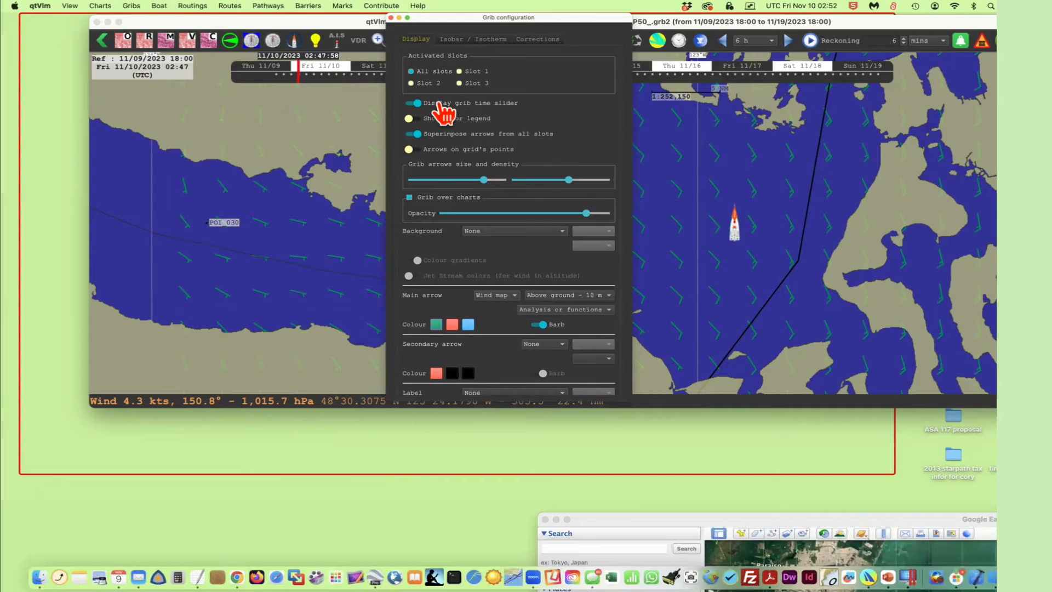
left_click(392, 18)
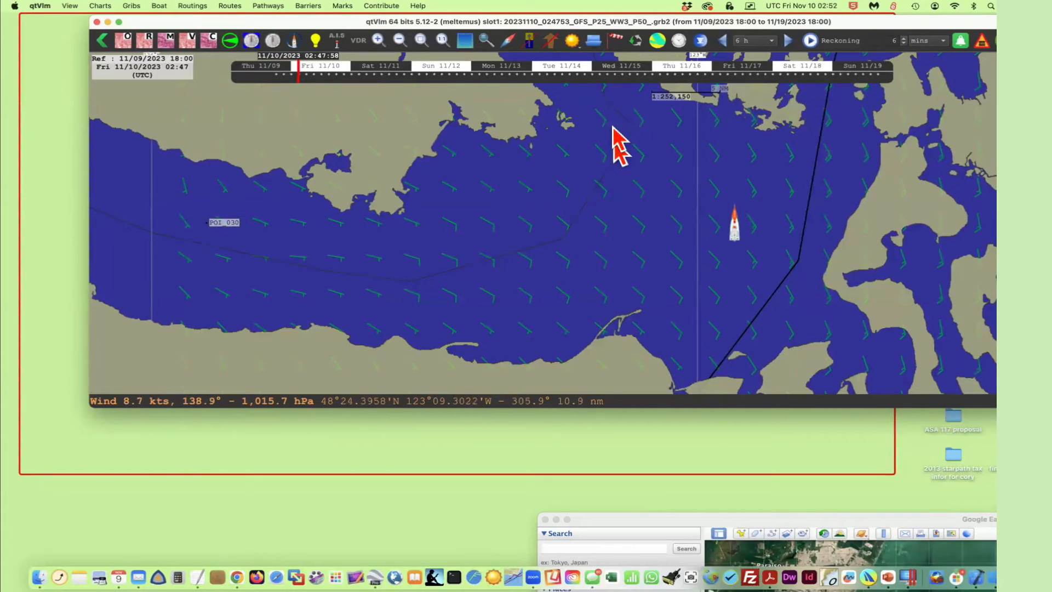
Set the grib date to Sat 11/11/2023 09:00 UTC from the list of forecast times.
left_click(680, 41)
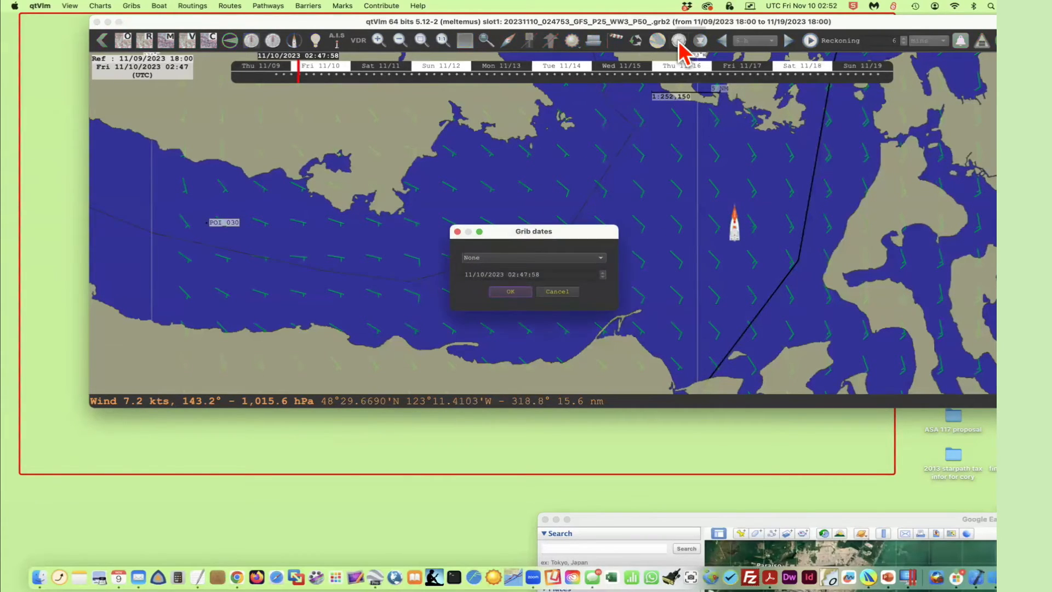
left_click(506, 252)
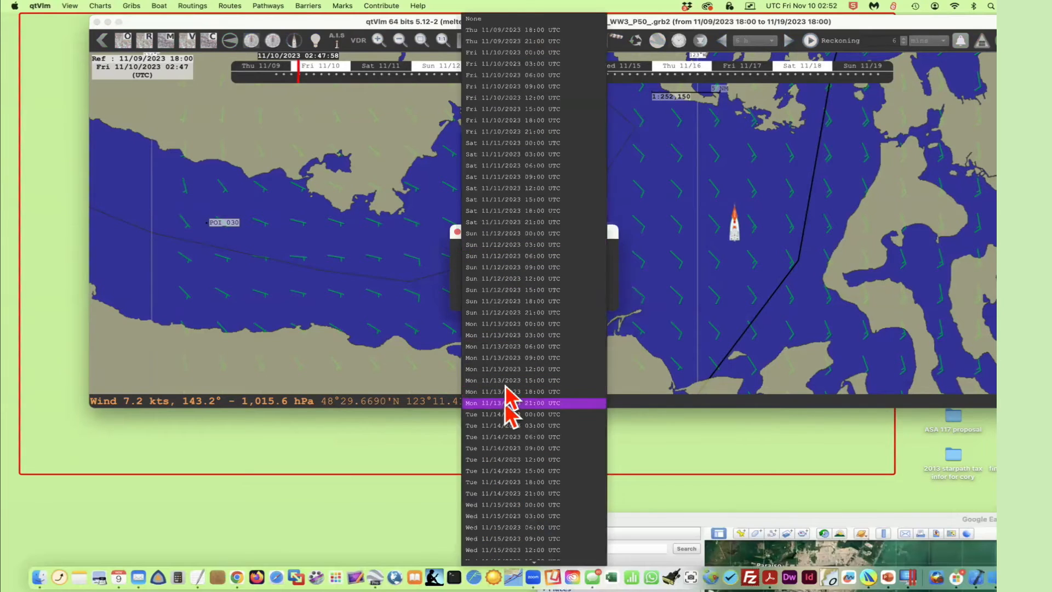
left_click(518, 177)
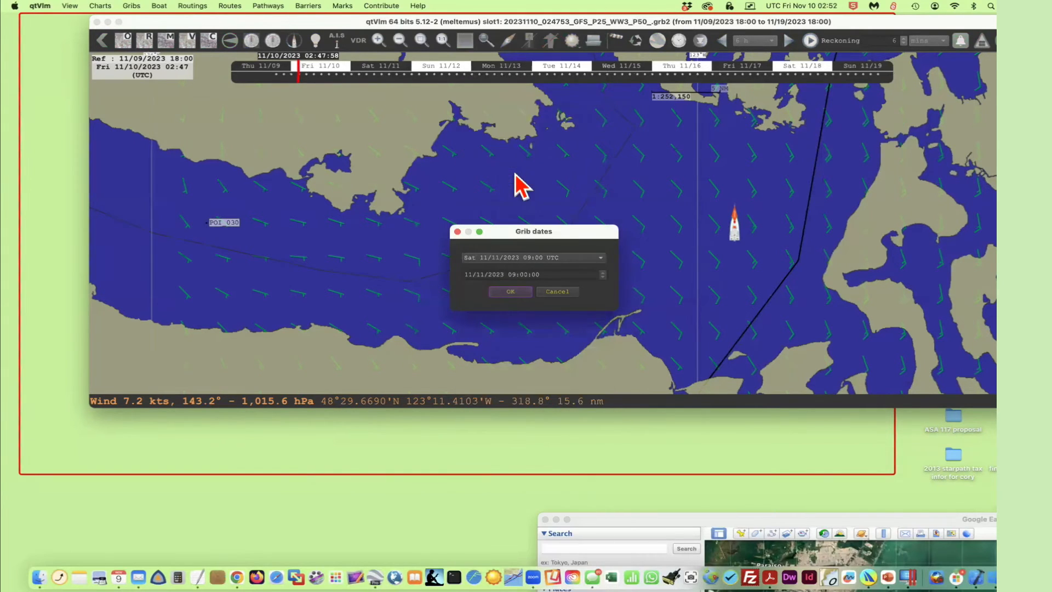
left_click(511, 291)
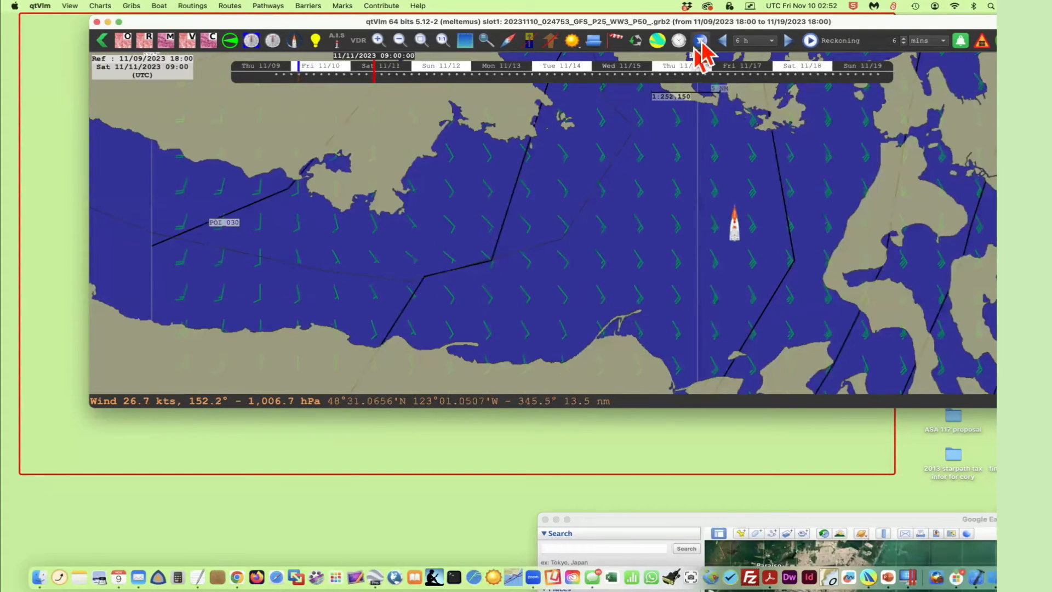
Inspect the editable date and time entry in the grib dates dialog and cancel it.
left_click(678, 41)
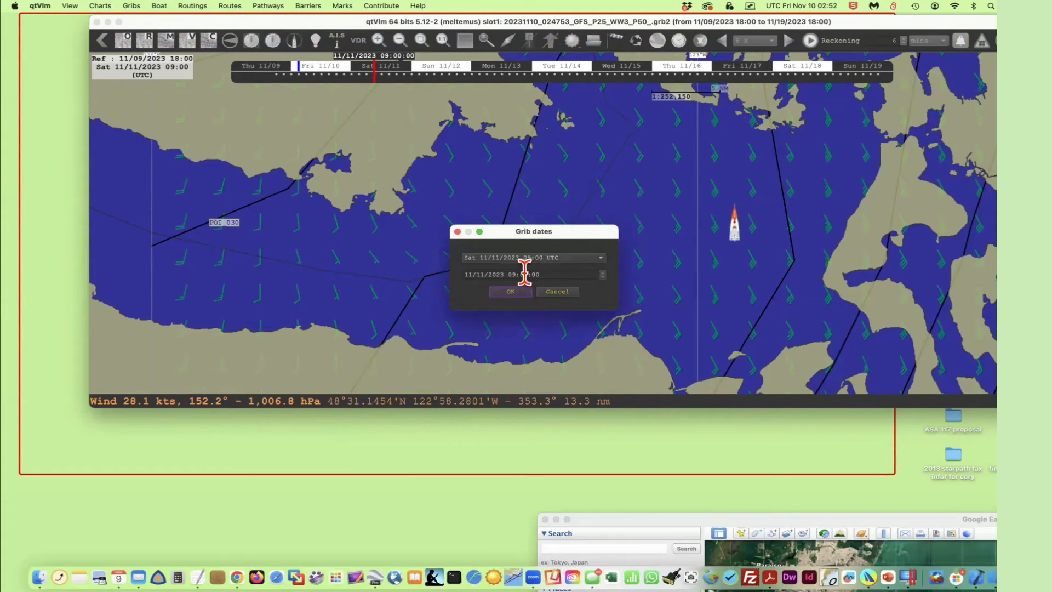
left_click_drag(513, 272, 529, 274)
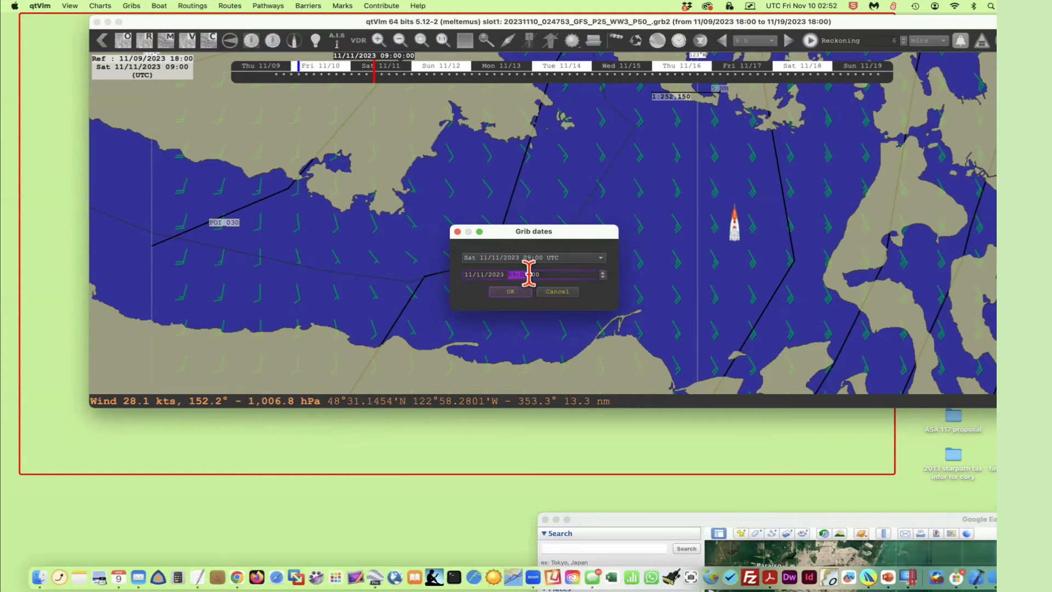
left_click(559, 293)
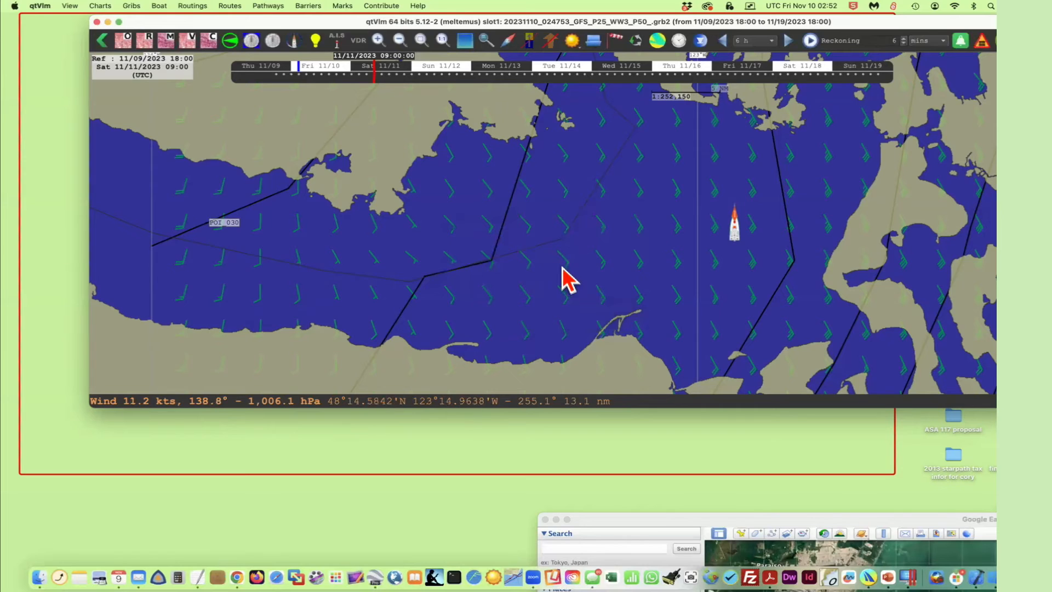
Zoom the chart out to show the wind and isobars over the whole Strait of Juan de Fuca and surrounding coast.
scroll(565, 282, "down", 2)
scroll(566, 284, "down", 1)
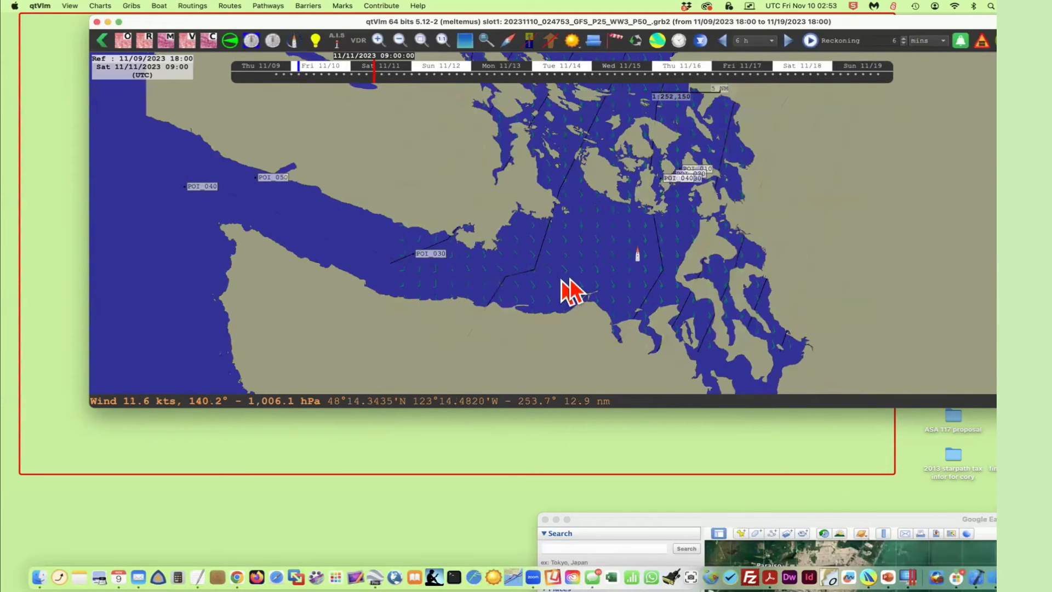
key("super+Tab")
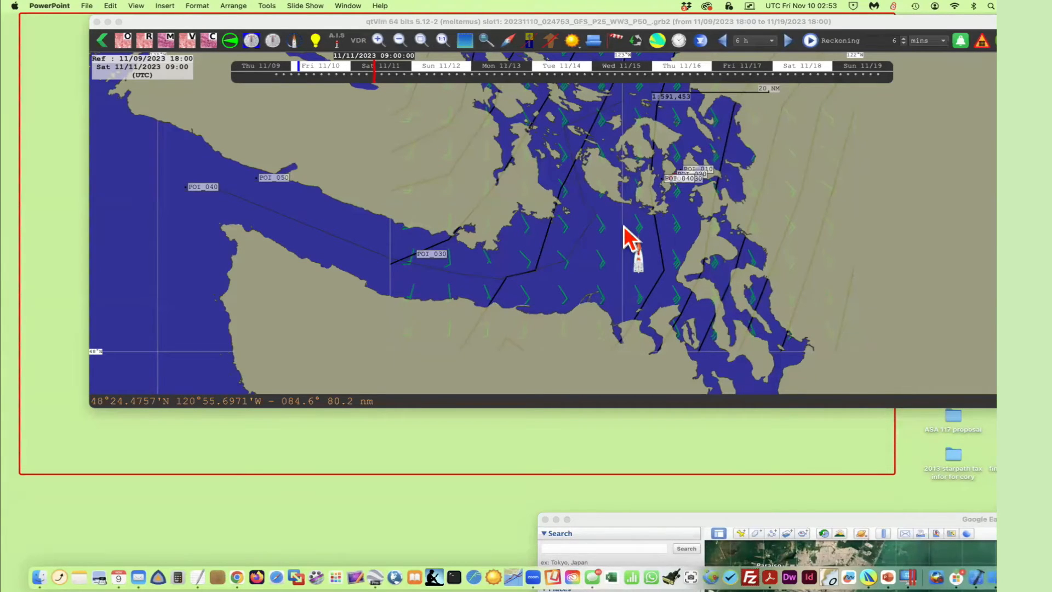
scroll(831, 319, "down", 1)
scroll(829, 320, "up", 1)
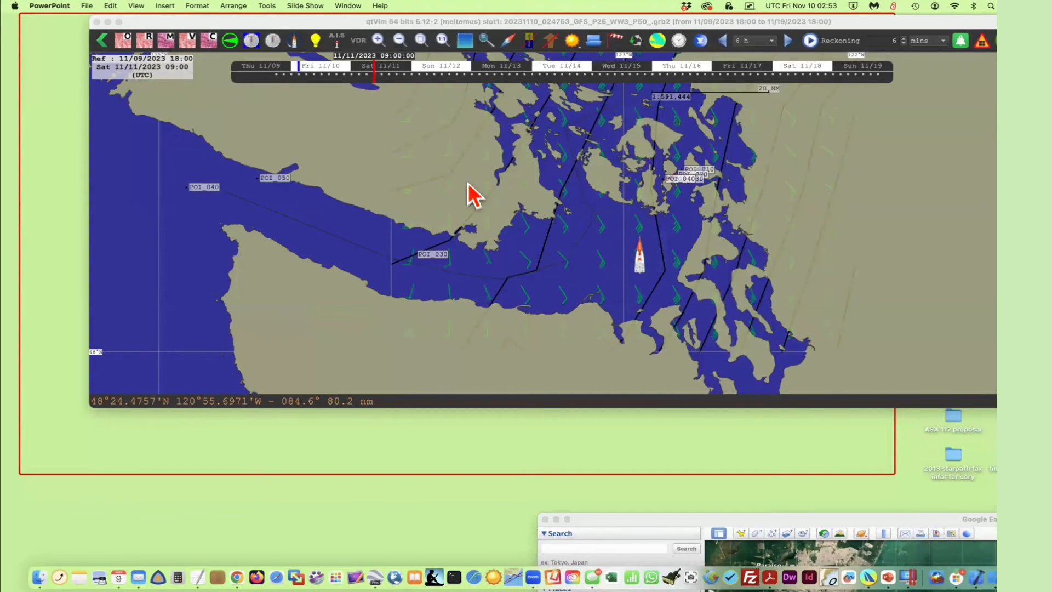
scroll(615, 298, "down", 1)
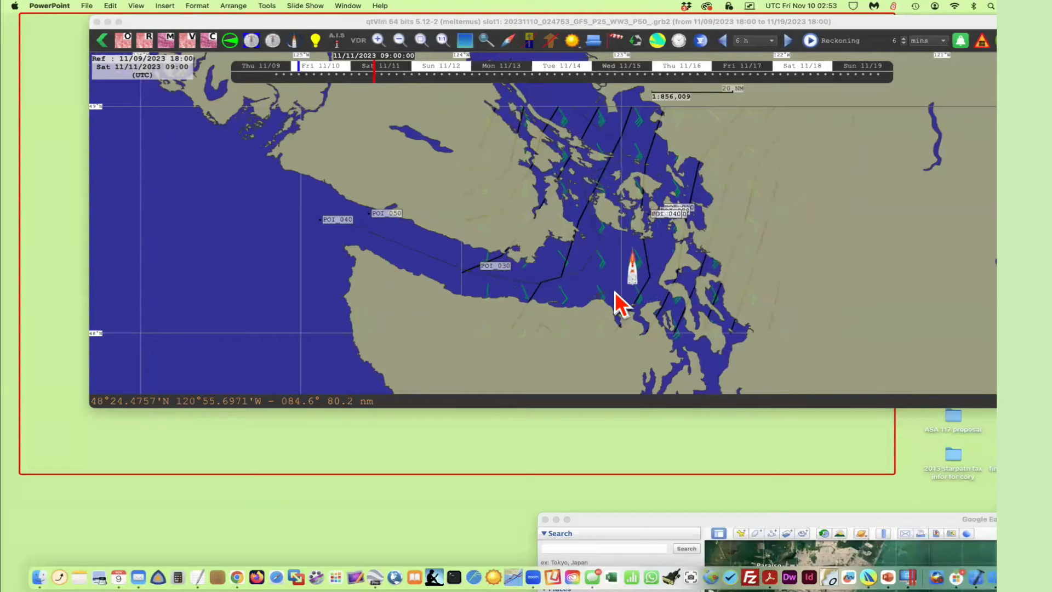
left_click(617, 293)
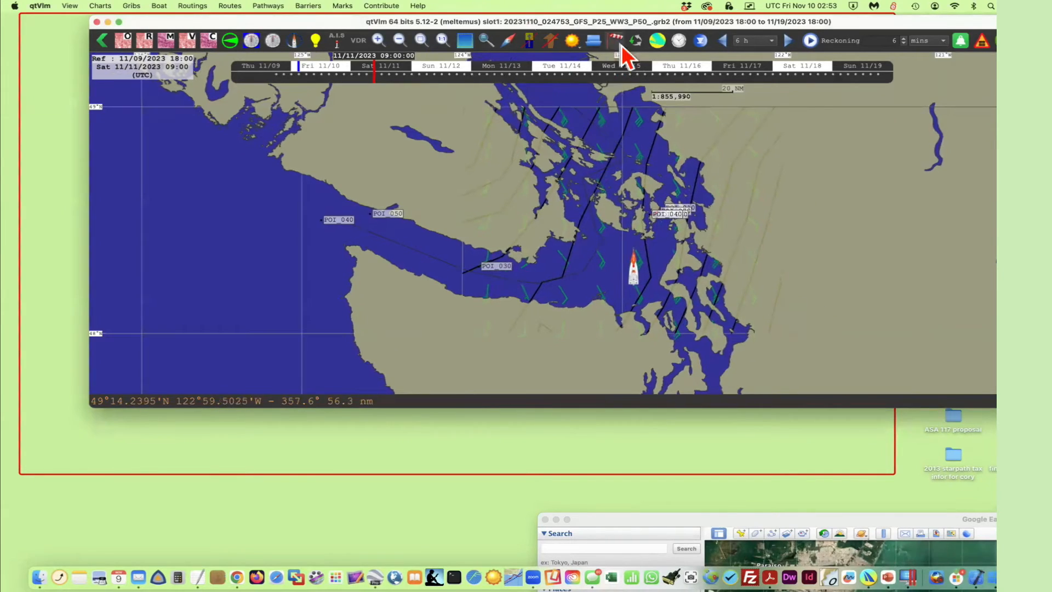
Move the chart window lower on the desktop and close the Google Earth window.
left_click_drag(901, 21, 837, 78)
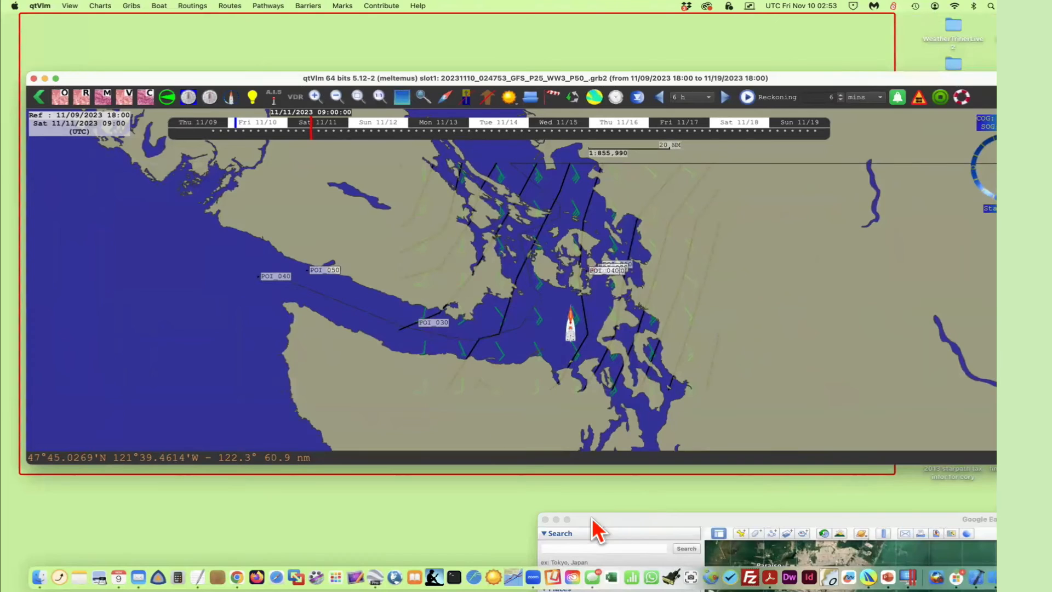
left_click_drag(599, 520, 369, 199)
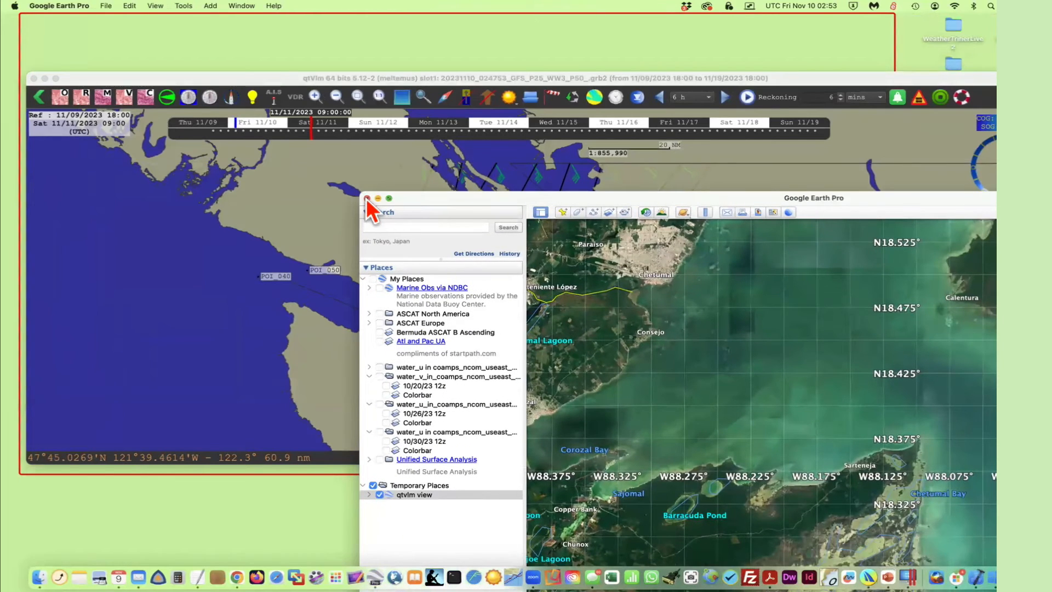
left_click(366, 198)
left_click(774, 478)
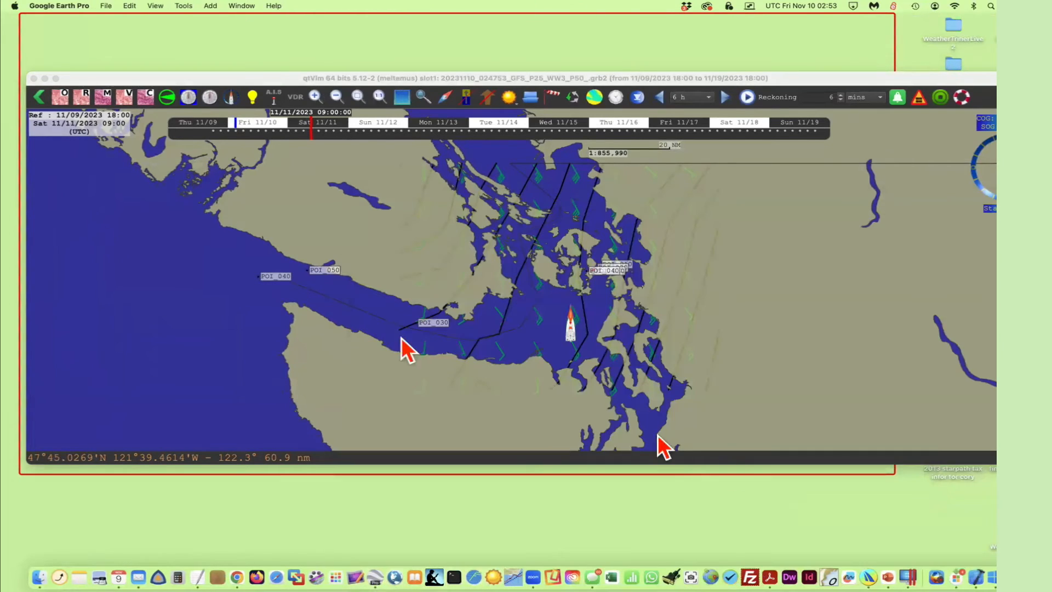
Try recalling the saved chart views 2 and 3, and return to view 2 of the Gulf of Mexico.
mouse_move(144, 257)
left_mouse_down()
mouse_move(158, 238)
mouse_move(133, 254)
left_mouse_up()
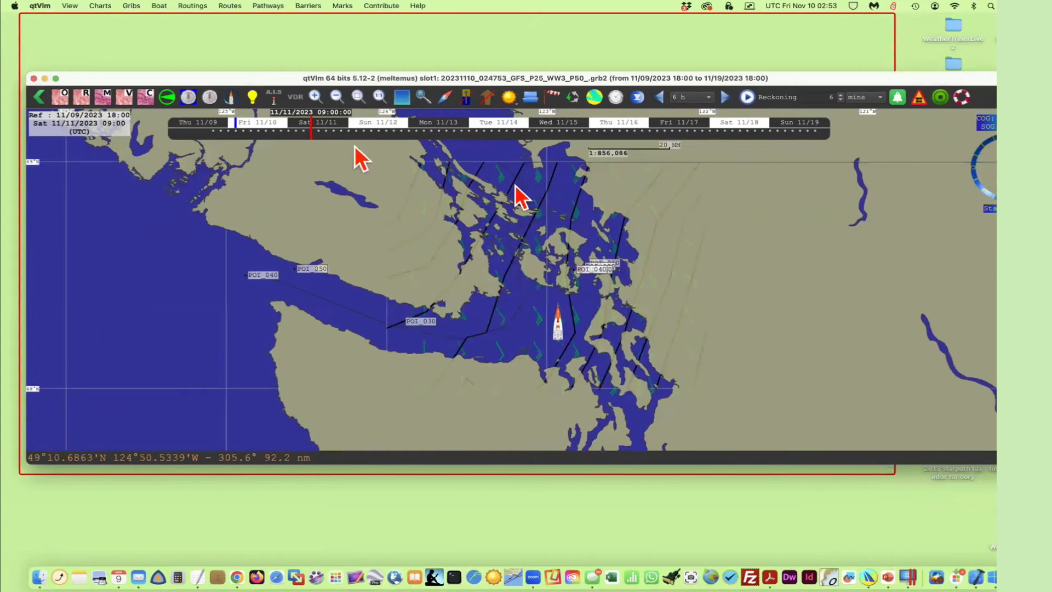
left_click_drag(719, 315, 657, 301)
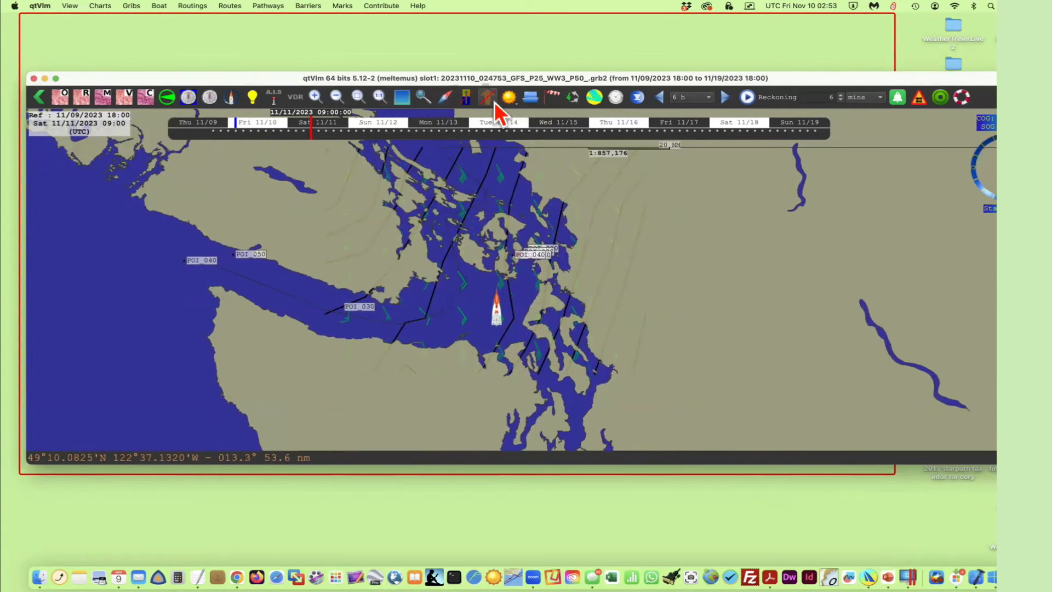
scroll(549, 284, "up", 3)
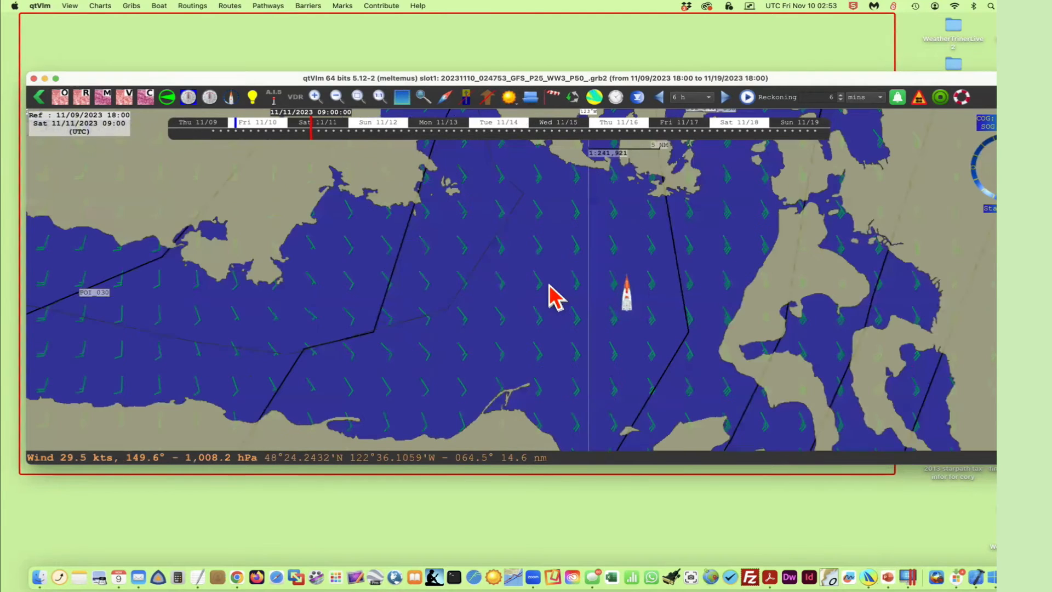
key("2")
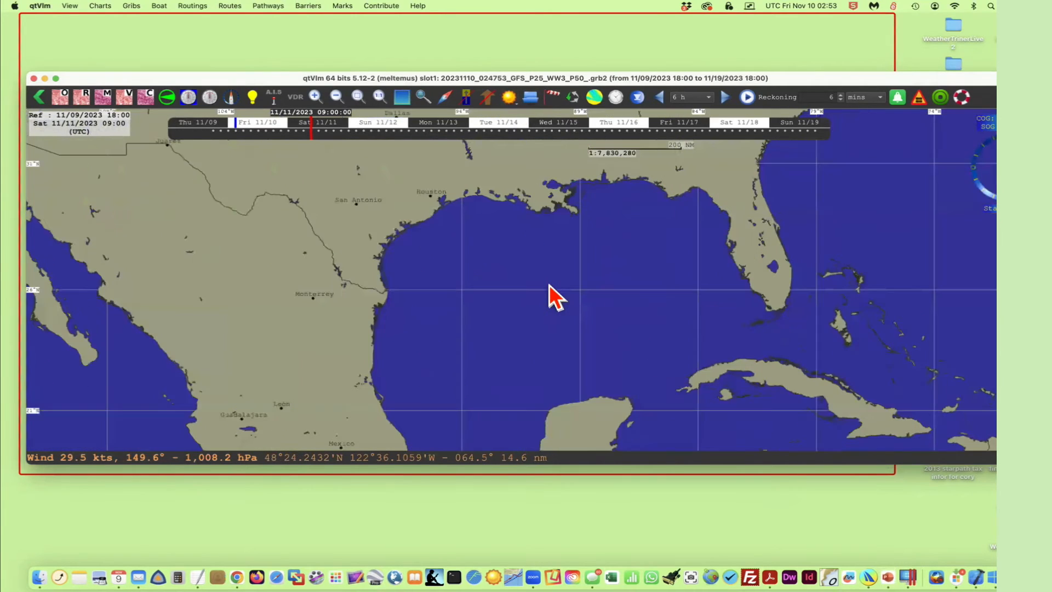
key("3")
scroll(576, 301, "down", 1)
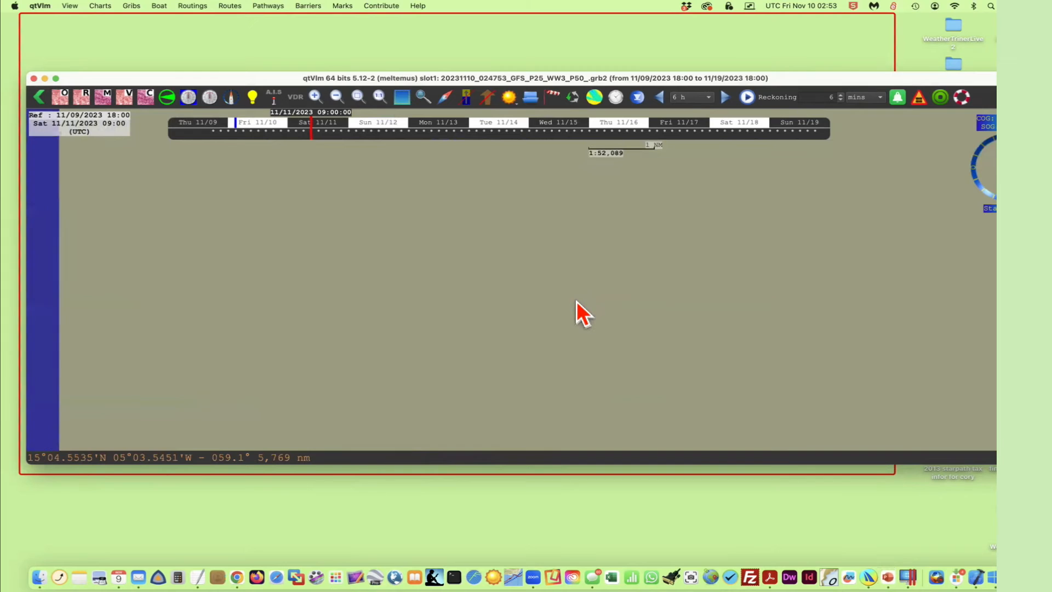
key("2")
scroll(576, 310, "down", 1)
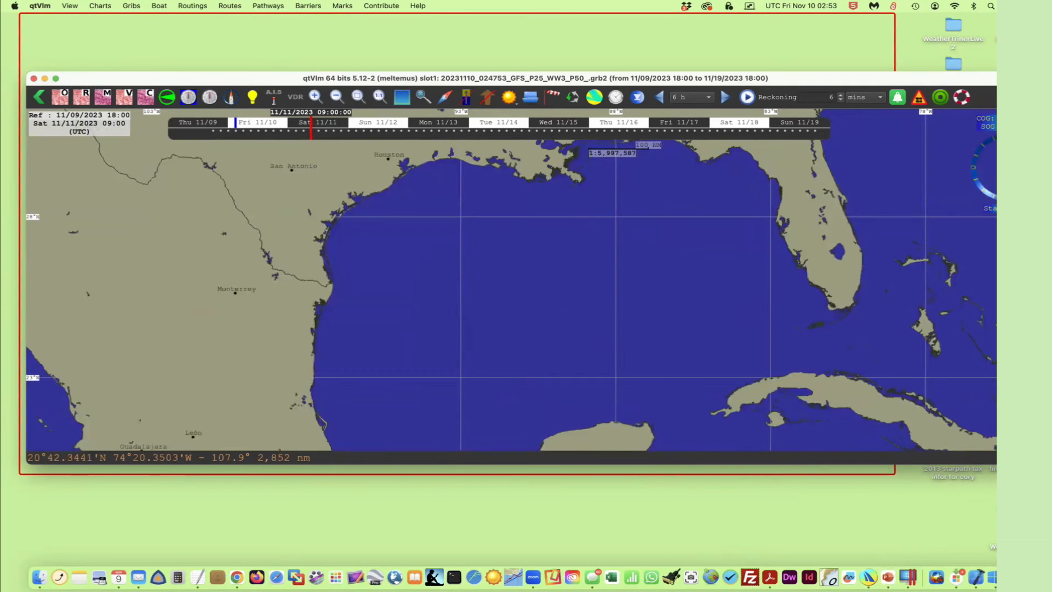
Move the chart window up under the menu bar and enlarge it to show the whole Gulf of Mexico.
left_click_drag(1044, 465, 1020, 565)
left_click_drag(553, 310, 497, 282)
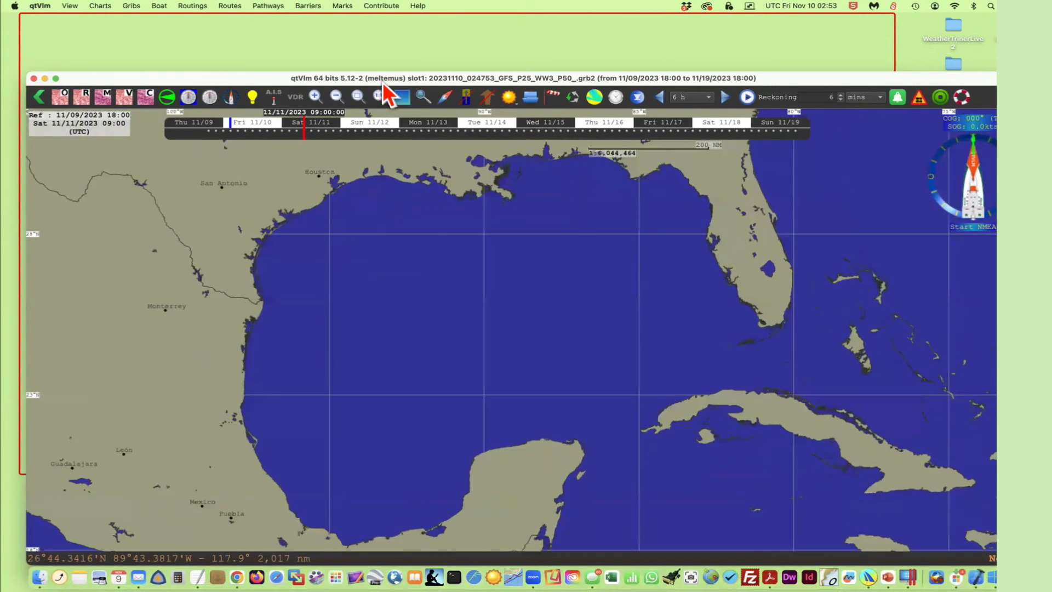
left_click_drag(383, 82, 395, 23)
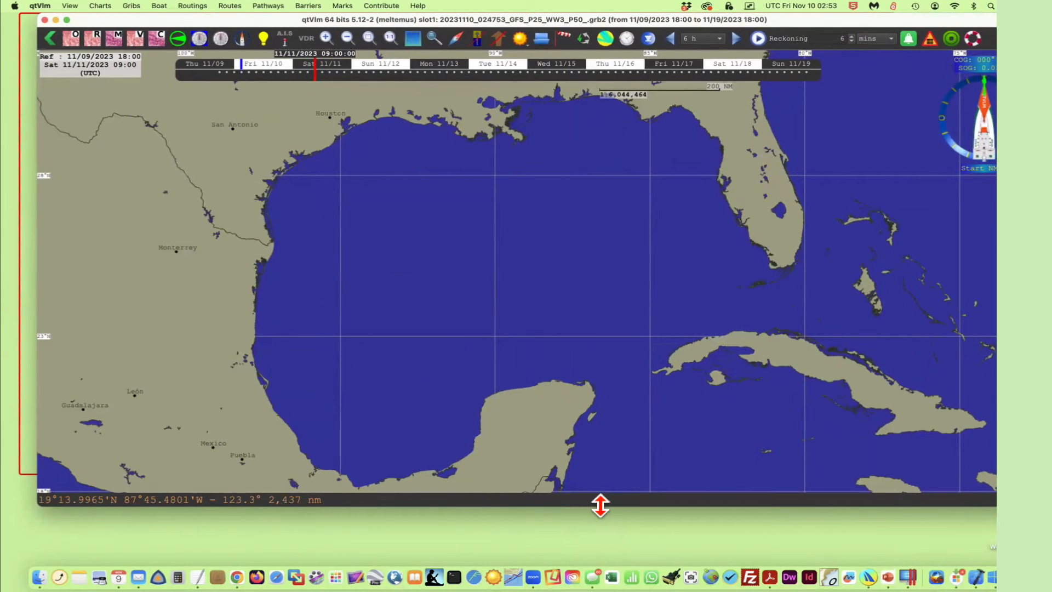
left_click_drag(606, 503, 605, 565)
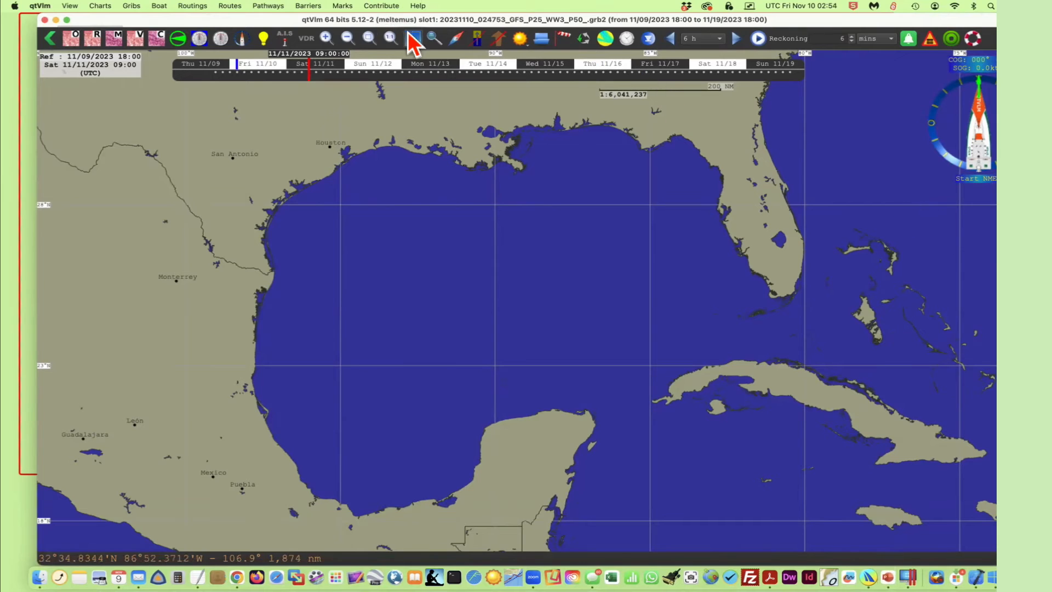
Select an area covering the whole Gulf of Mexico on the chart and open a Saildocs grib request for it.
left_click_drag(375, 161, 464, 256)
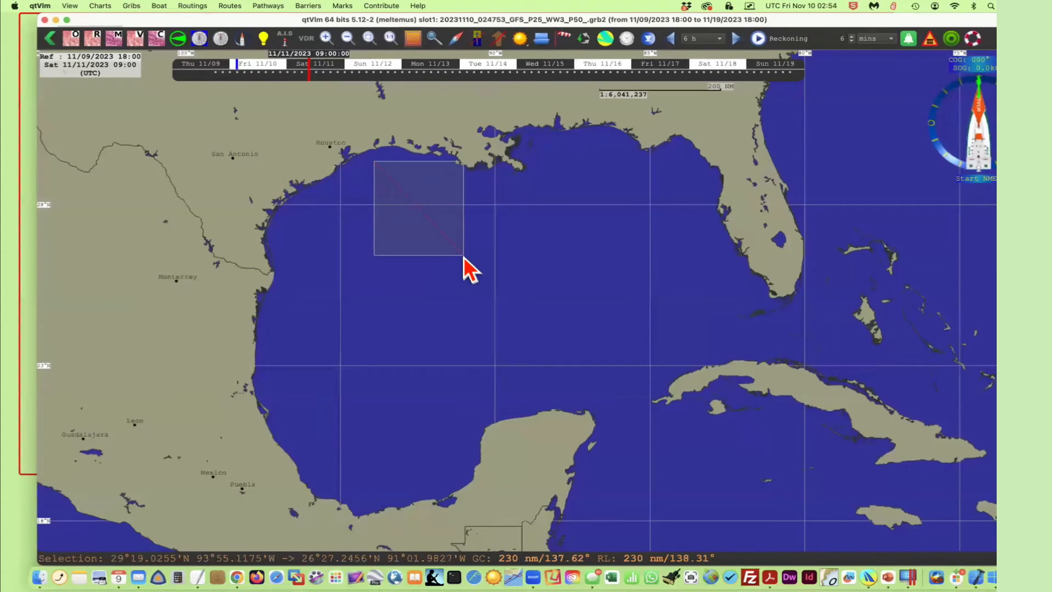
left_click(504, 245)
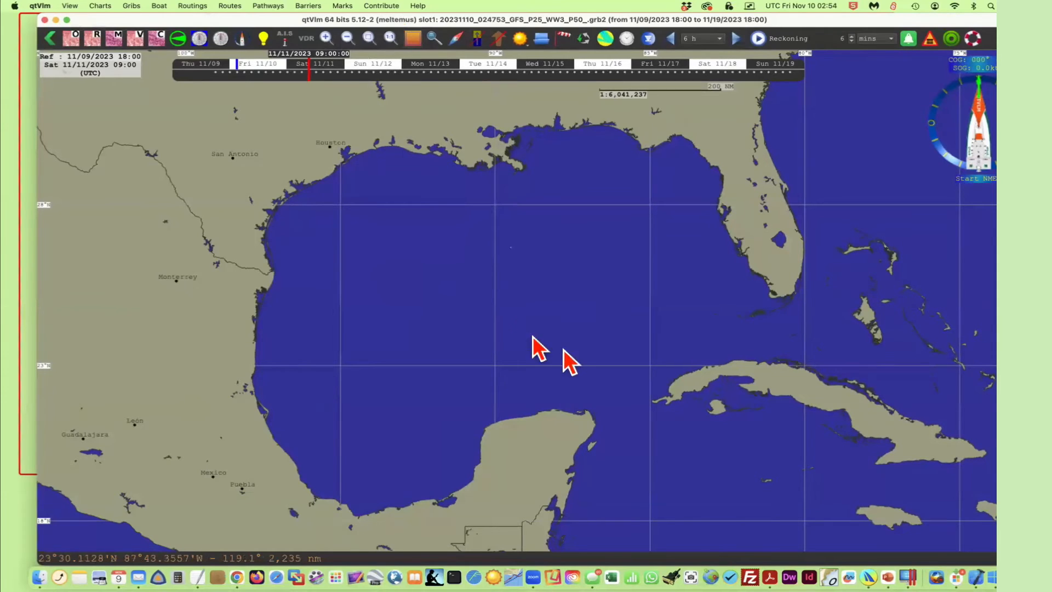
mouse_move(188, 110)
left_mouse_down()
mouse_move(624, 496)
mouse_move(1003, 551)
left_mouse_up()
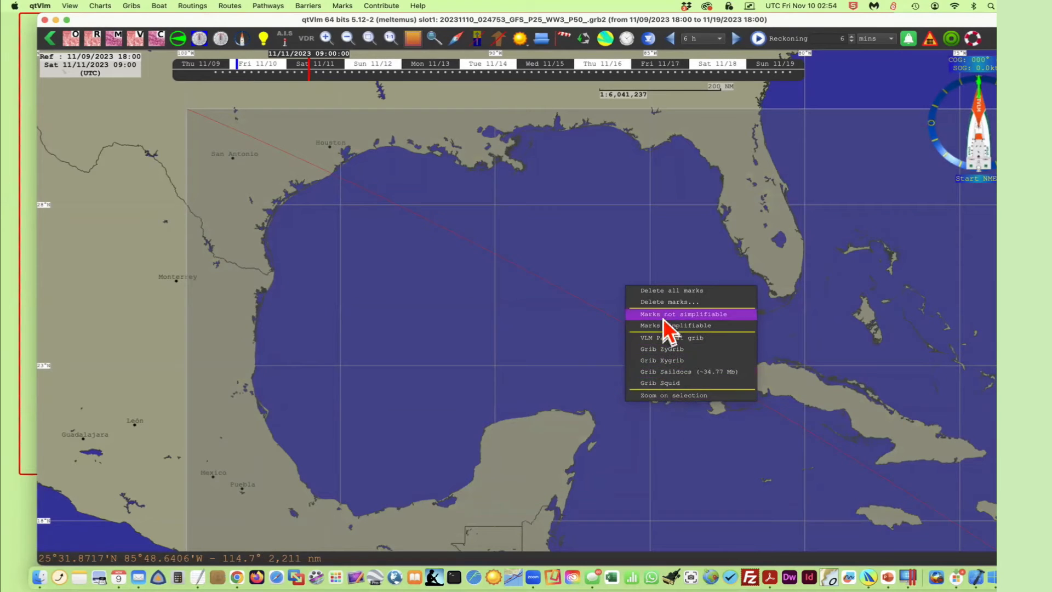
left_click(668, 374)
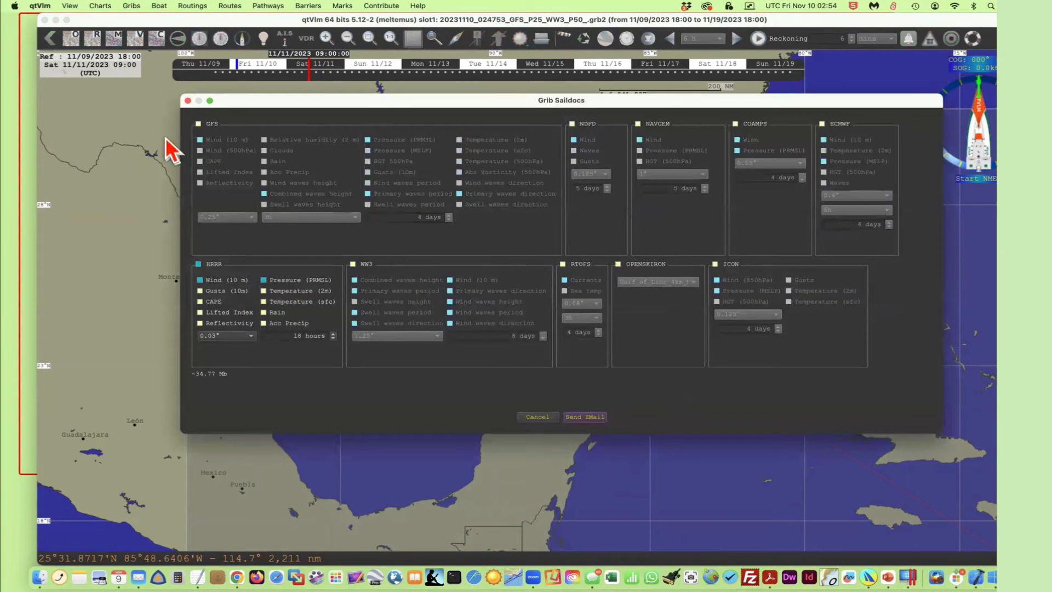
Include the GFS, ECMWF and ICON models in the Saildocs grib request and exclude HRRR.
left_click(198, 123)
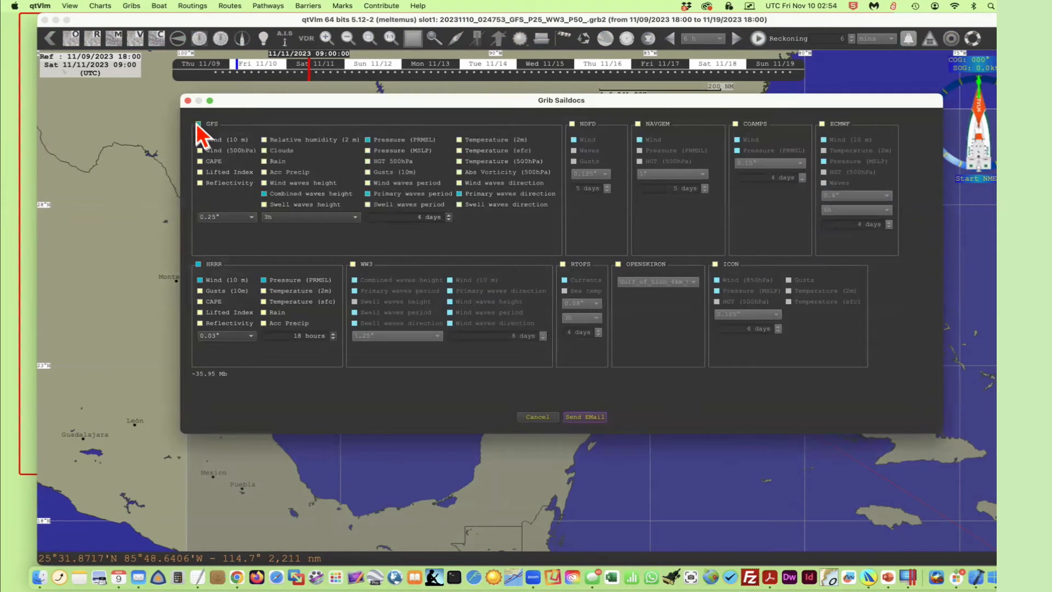
left_click(821, 124)
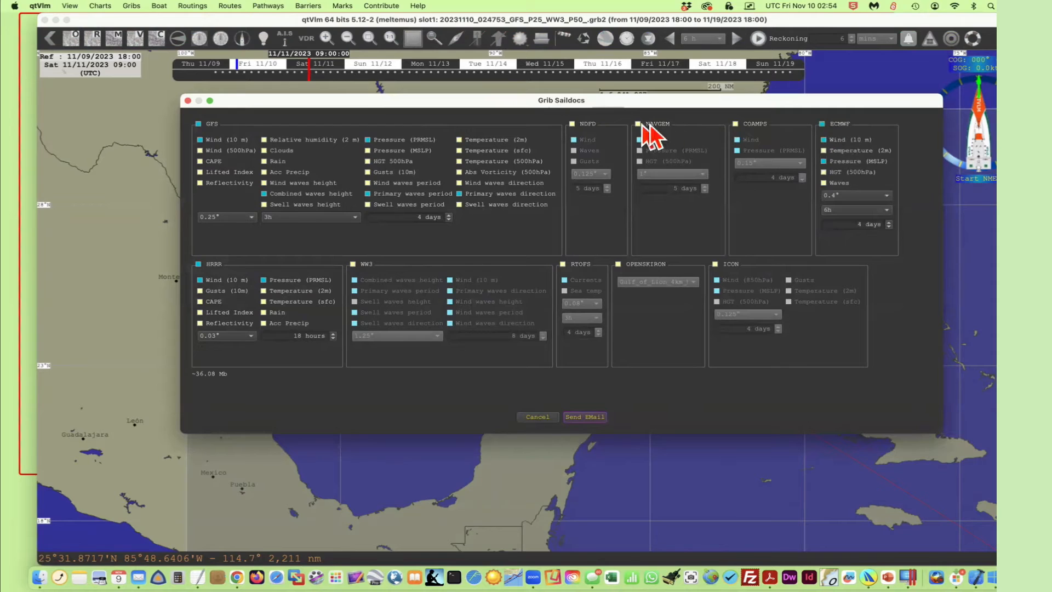
left_click(200, 265)
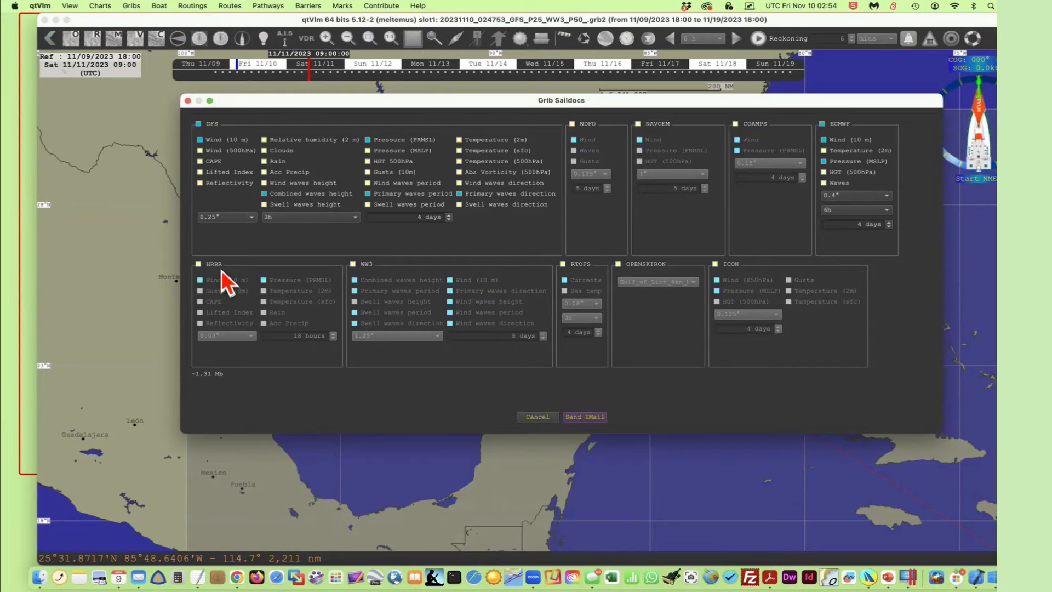
left_click(715, 265)
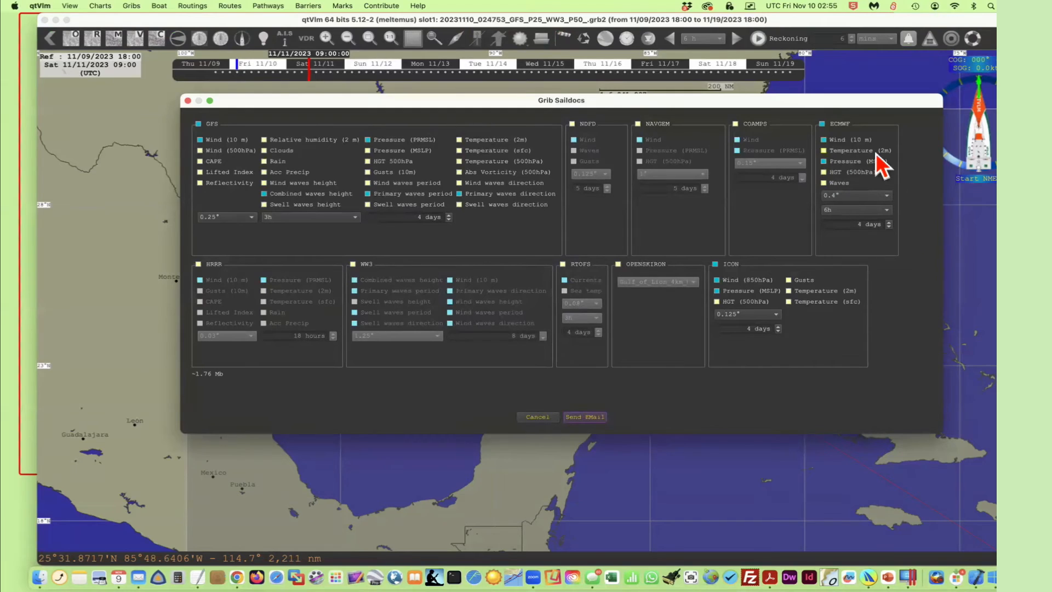
Generate the Saildocs grib request e-mail and close its draft without sending it.
left_click(586, 416)
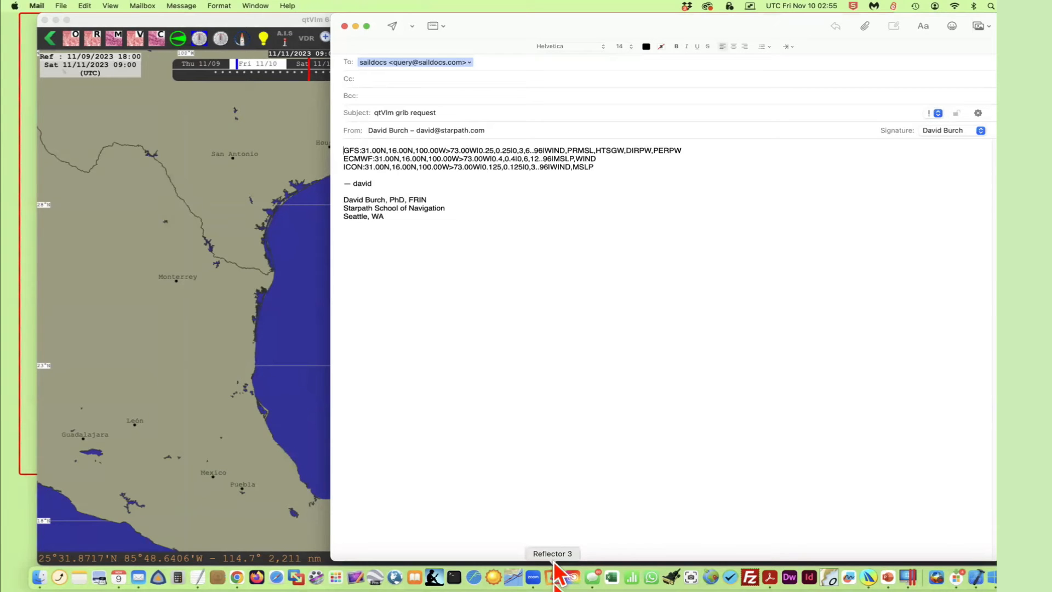
left_click(344, 26)
left_click(672, 330)
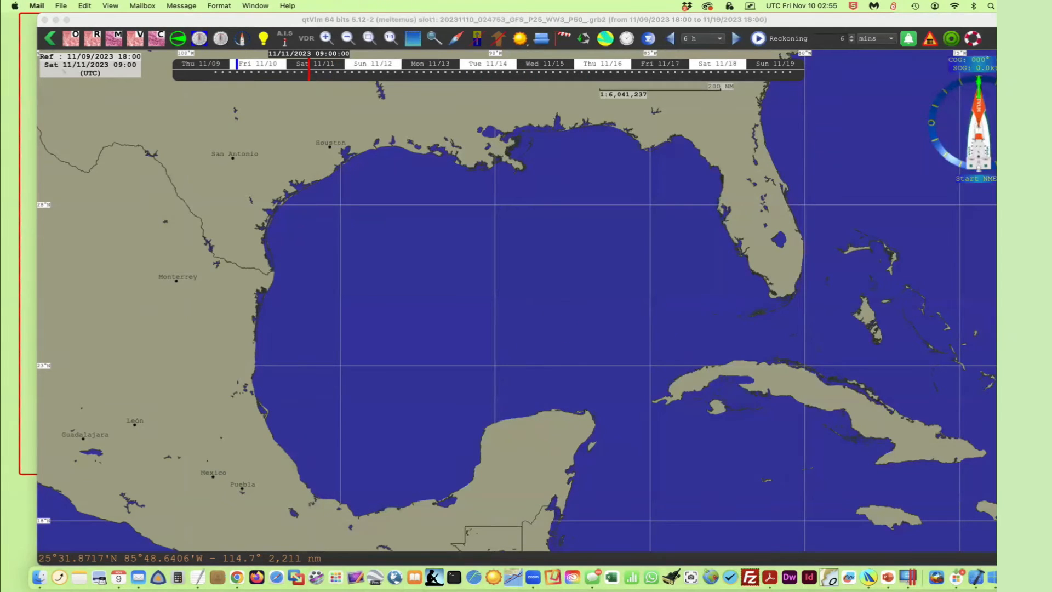
key("super+Tab")
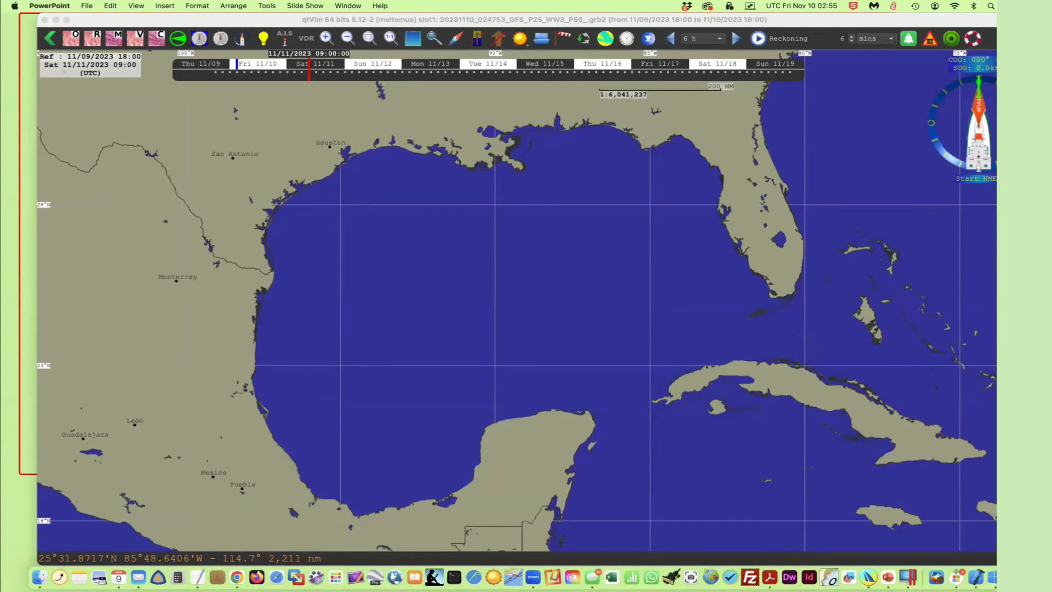
left_click(883, 217)
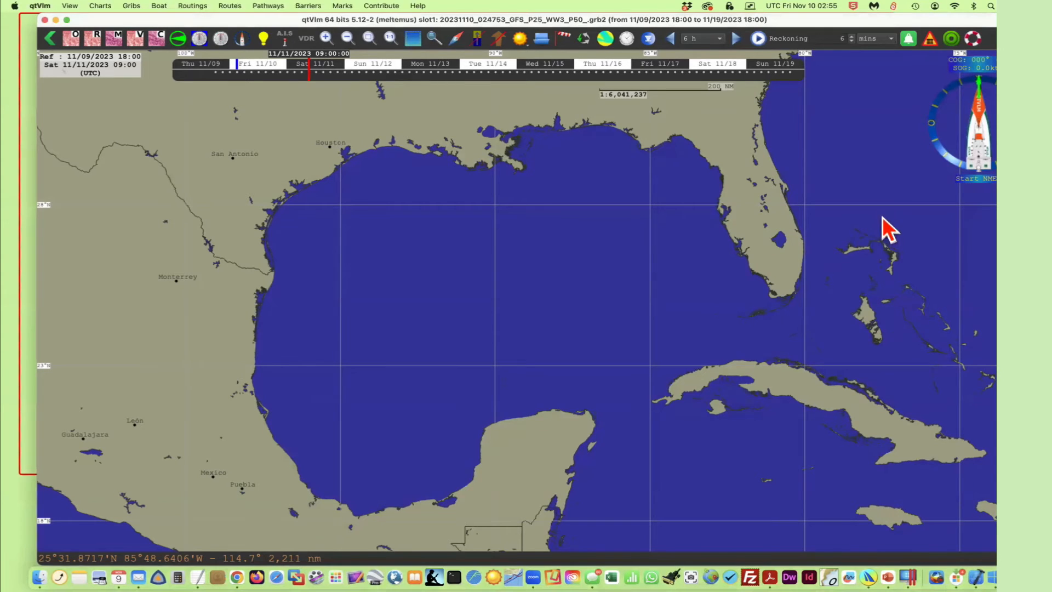
key("super+Tab")
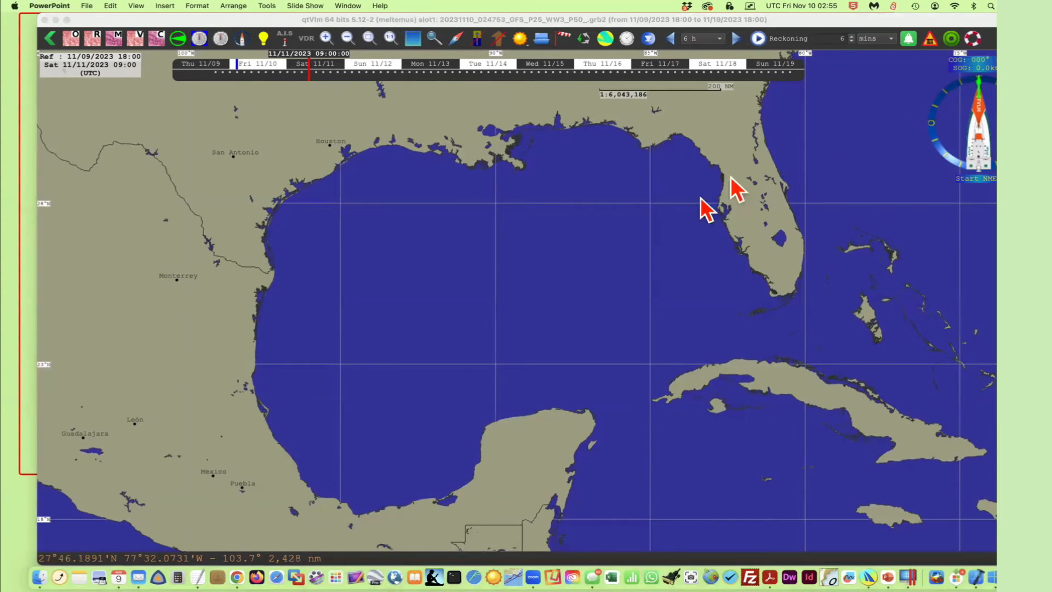
left_click(864, 216)
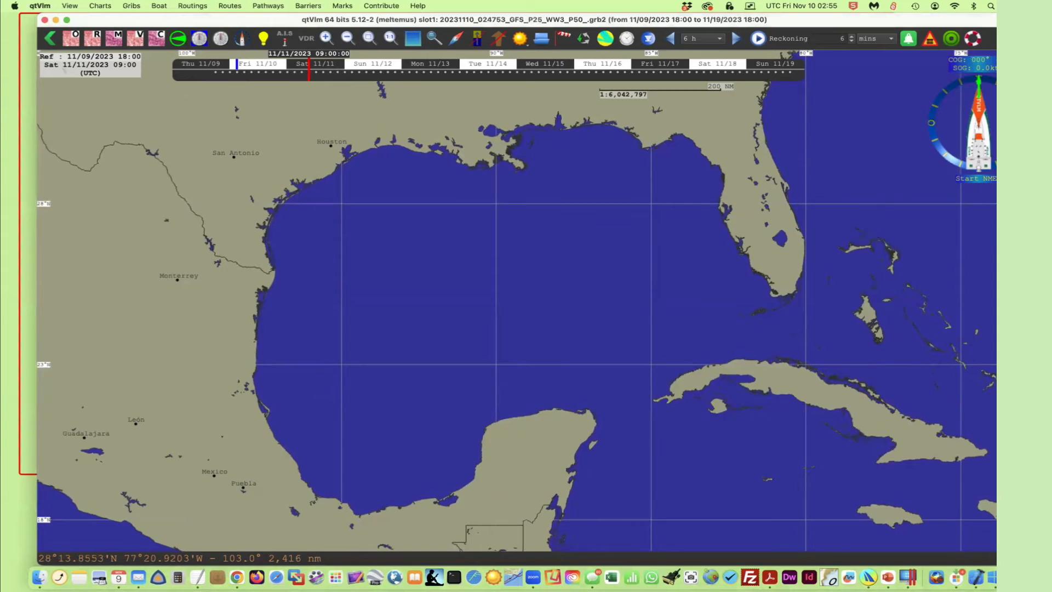
key("super+Tab")
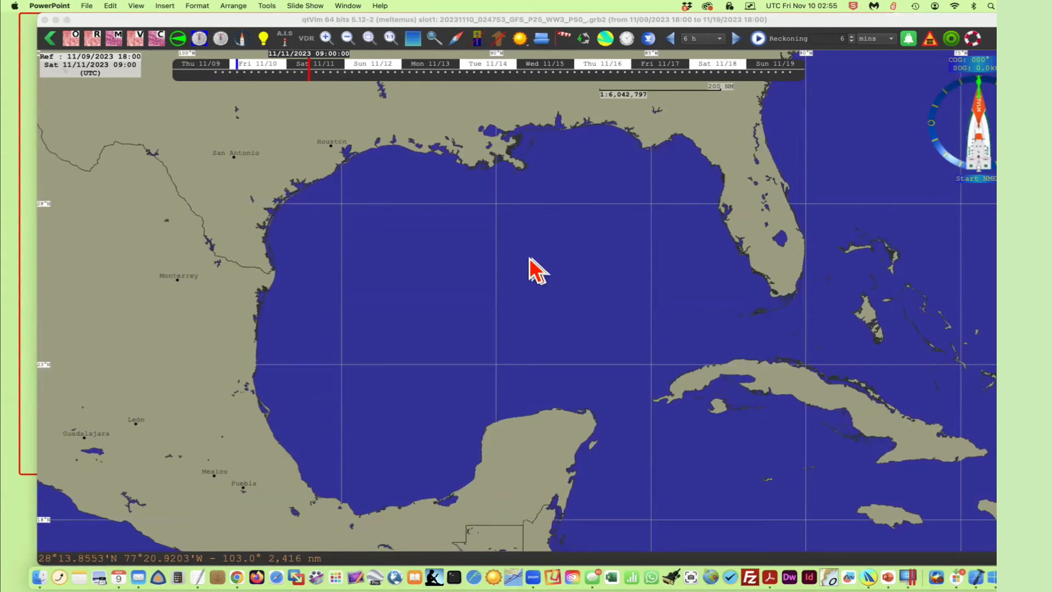
left_click_drag(536, 270, 649, 301)
key("super+Tab")
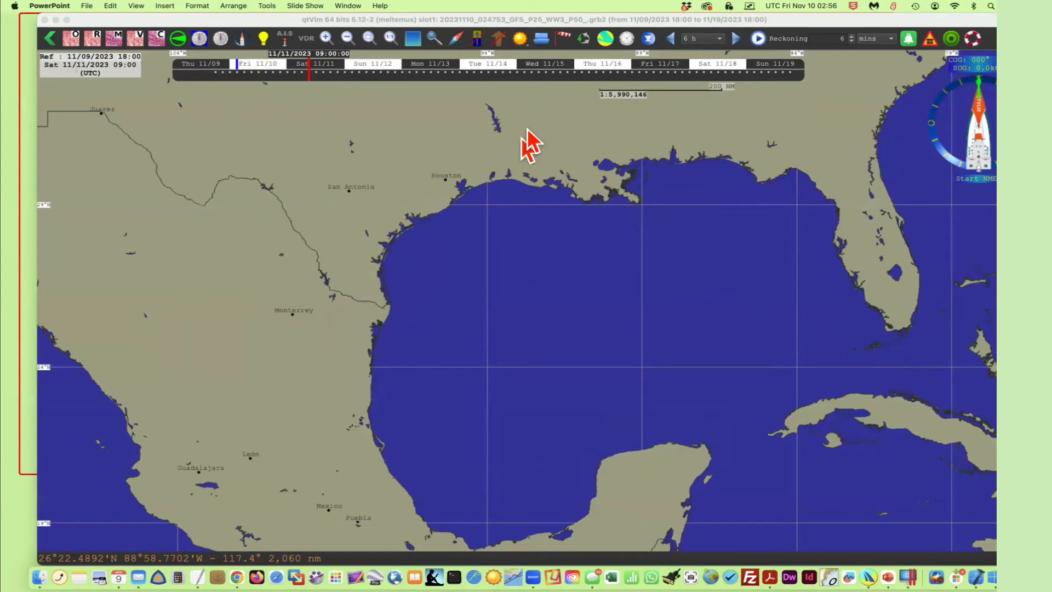
left_click(566, 315)
scroll(565, 315, "up", 2)
scroll(562, 362, "down", 1)
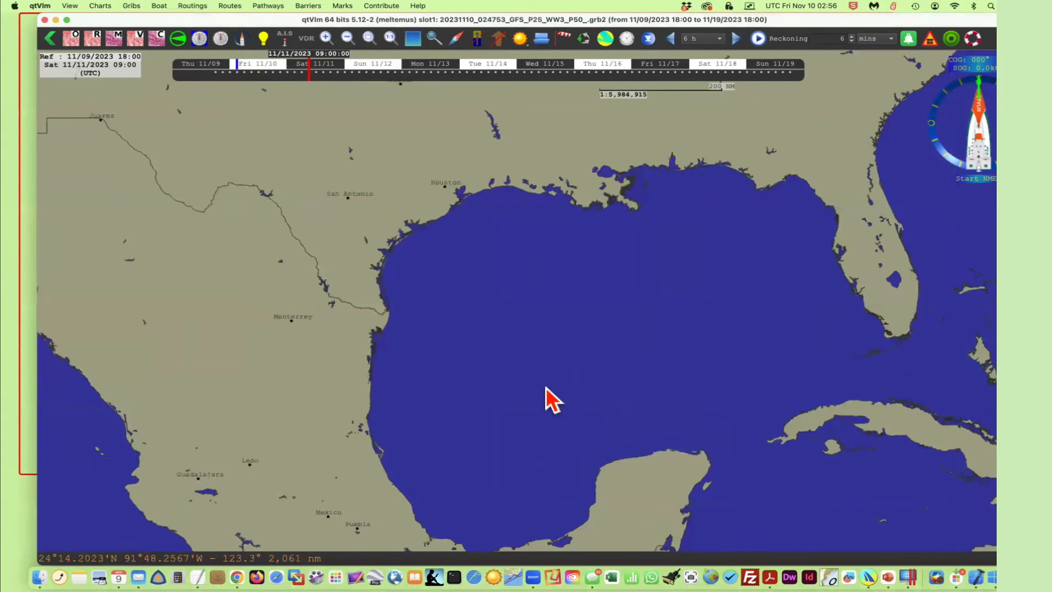
scroll(590, 400, "down", 1)
left_click_drag(592, 399, 496, 336)
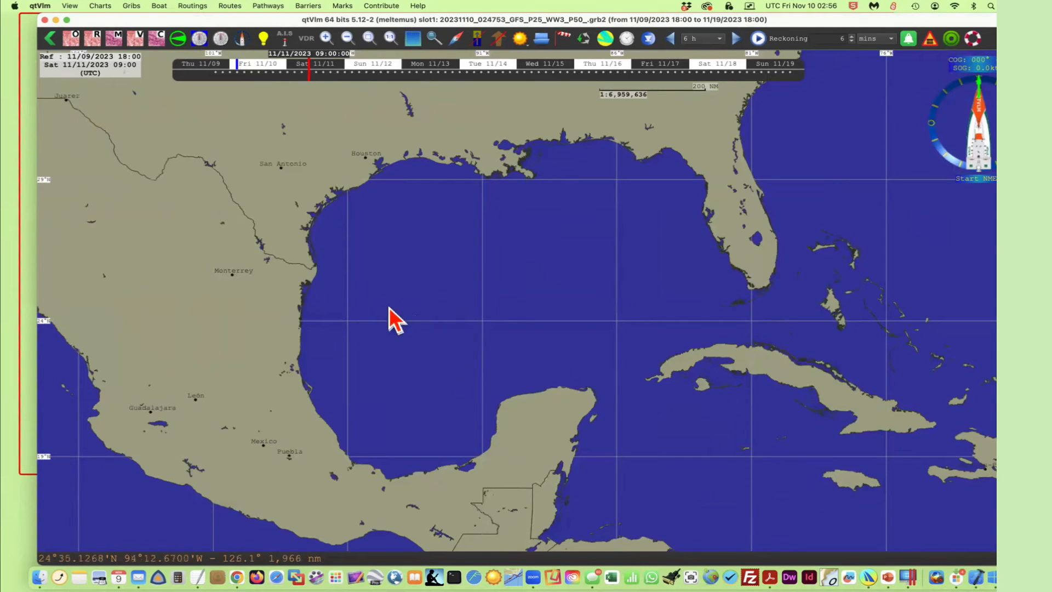
left_click_drag(448, 146, 467, 145)
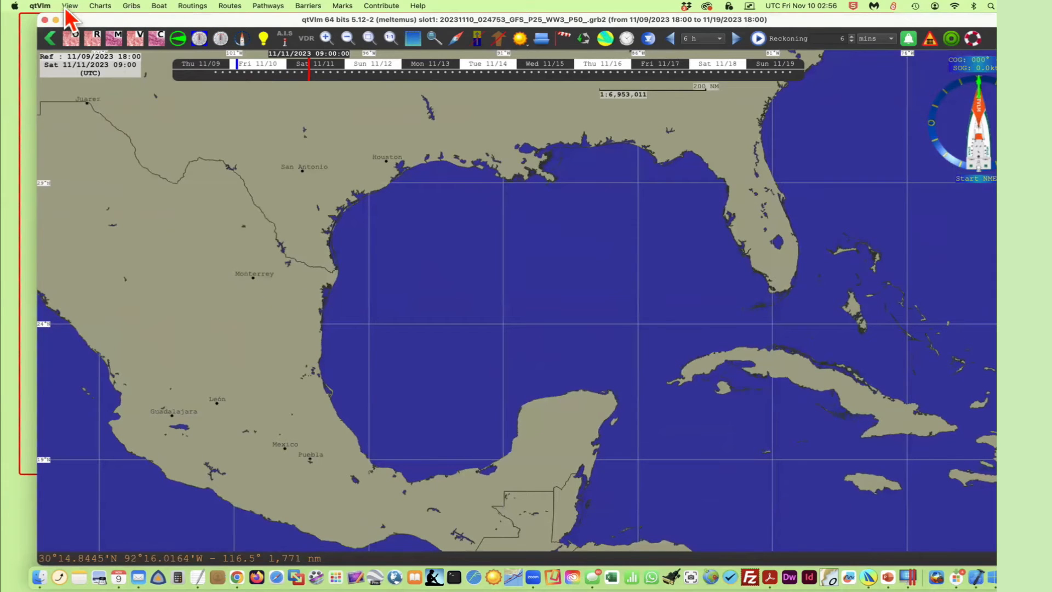
Open ECMWF20231109231103117.grb from the GOM grib files folder in grib slot 1.
left_click(137, 7)
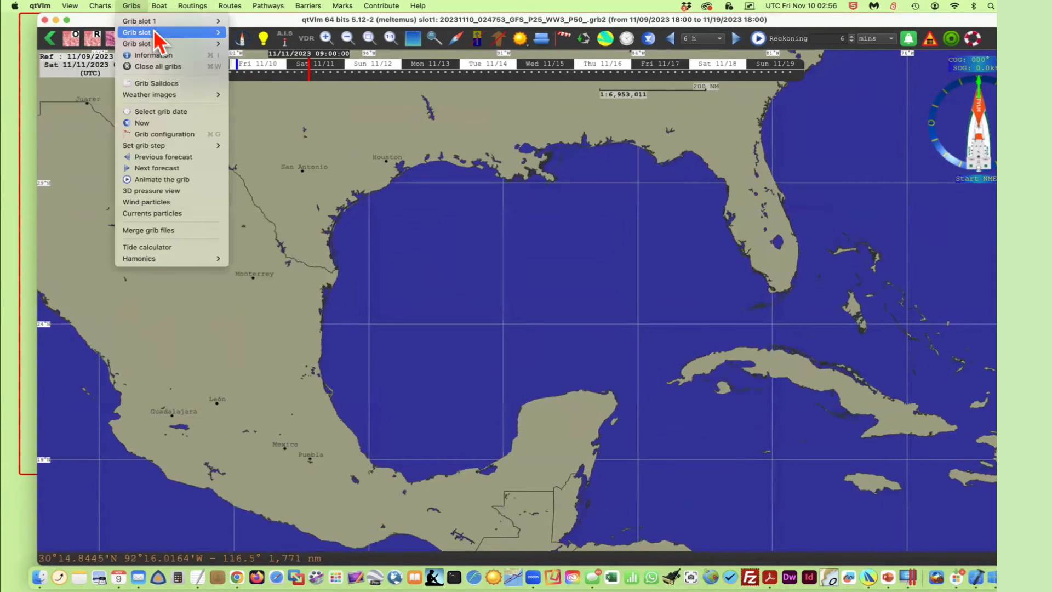
left_click(160, 22)
left_click(136, 7)
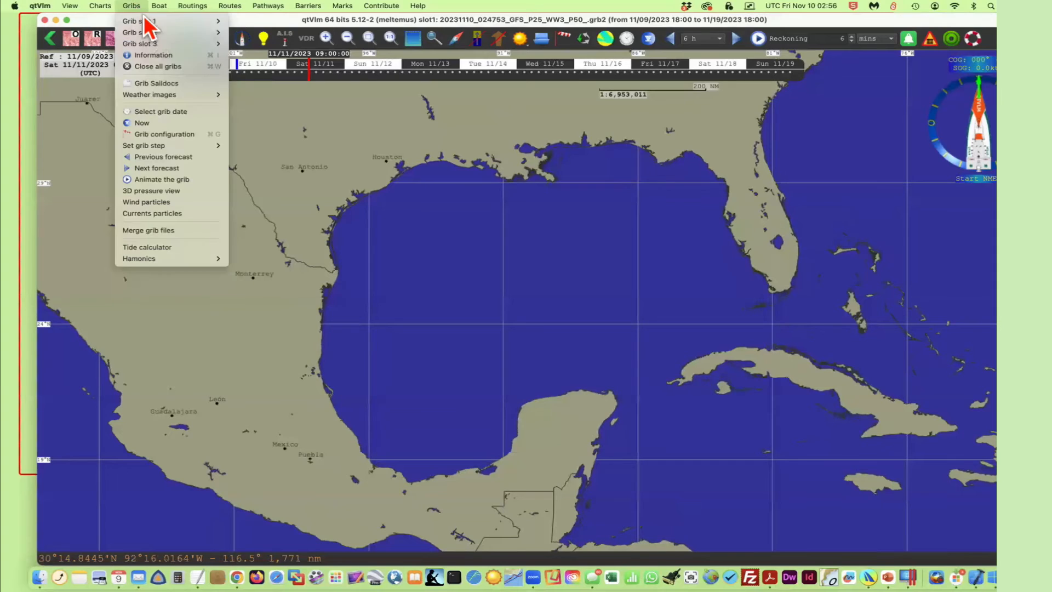
left_click(142, 21)
left_click(137, 7)
mouse_move(145, 22)
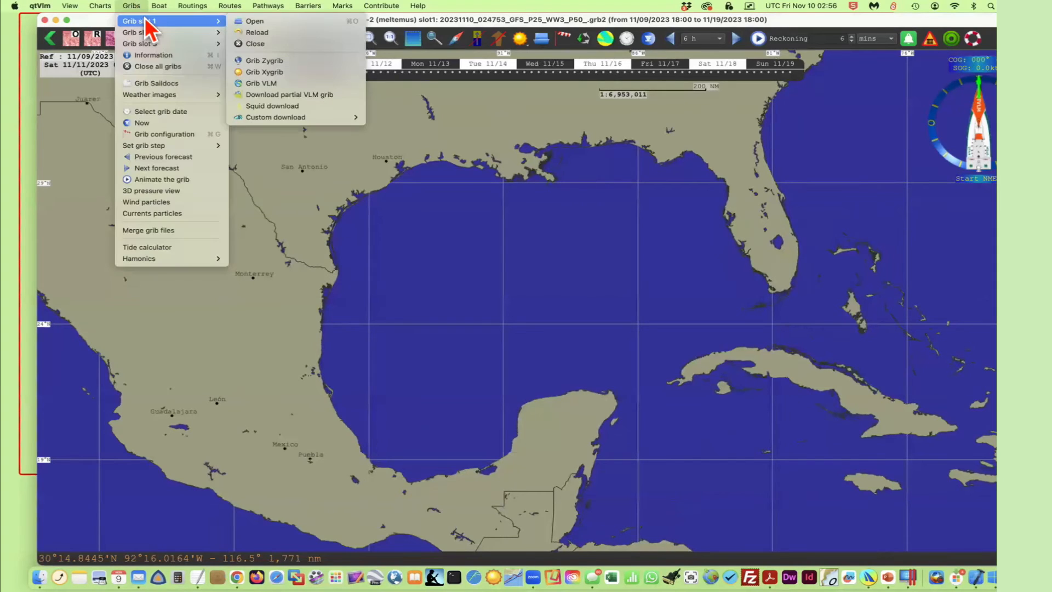
left_click(251, 22)
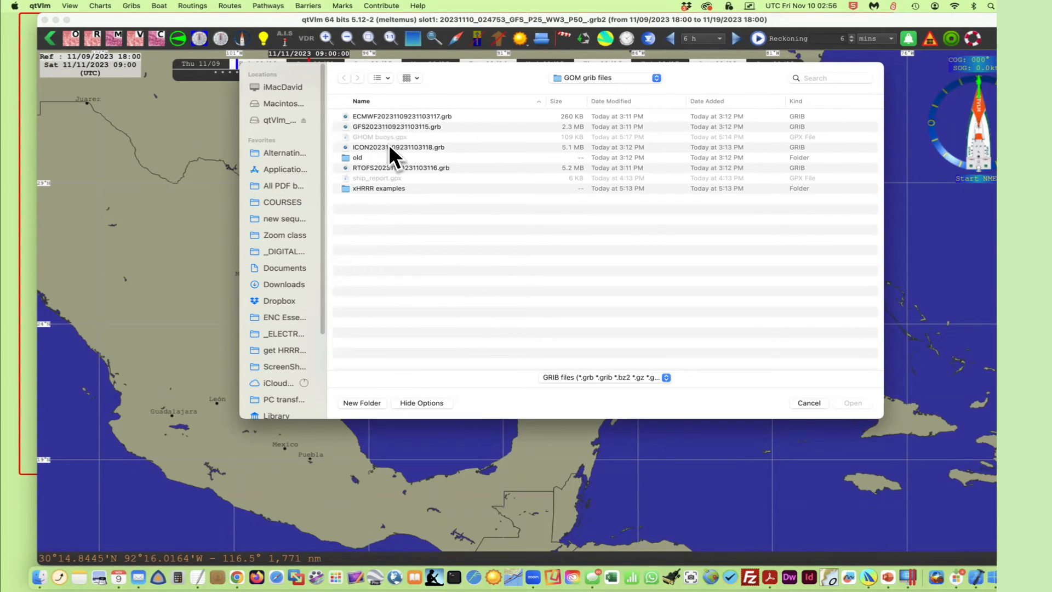
left_click(402, 115)
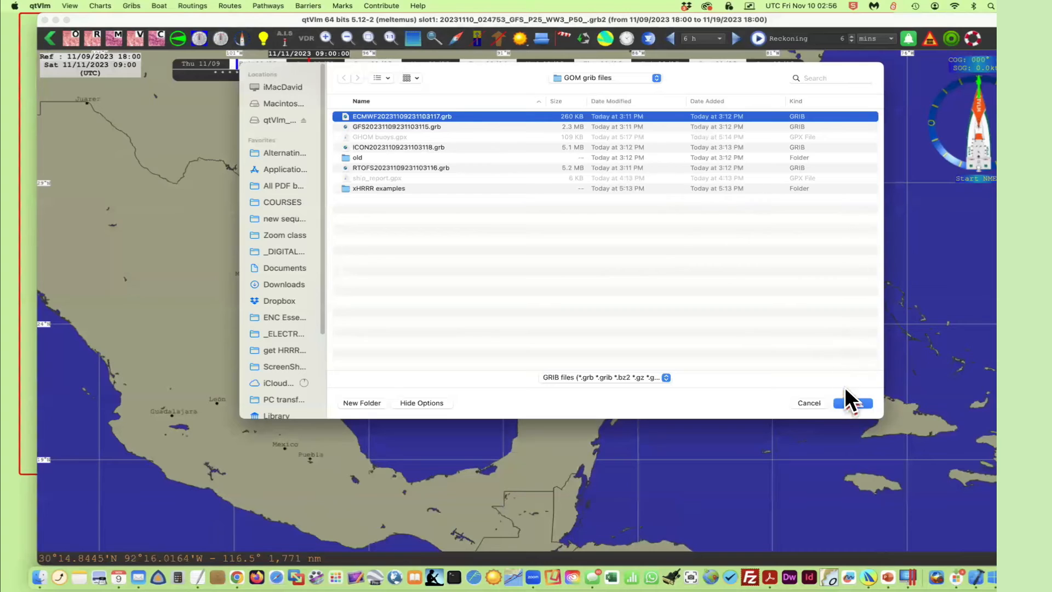
left_click(853, 403)
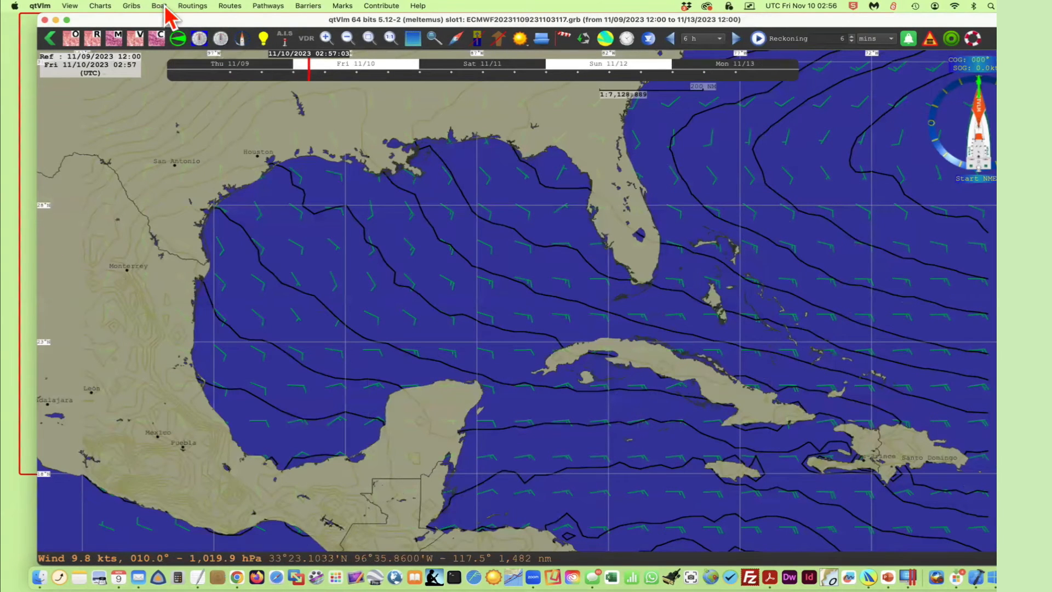
Open GFS20231109231103115.grb from the GOM grib files folder in grib slot 2.
left_click(134, 6)
mouse_move(145, 33)
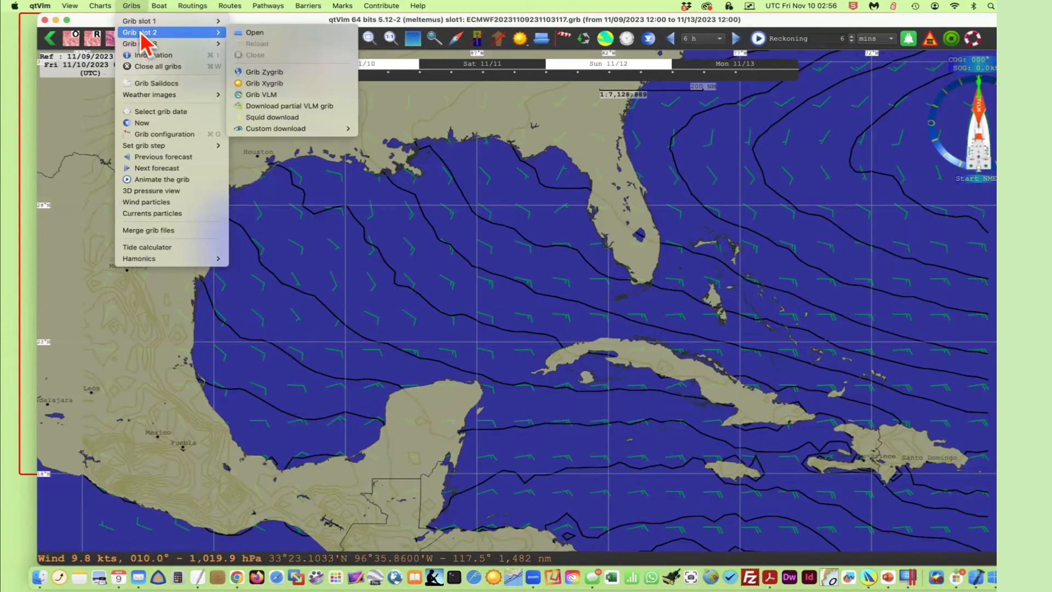
left_click(246, 34)
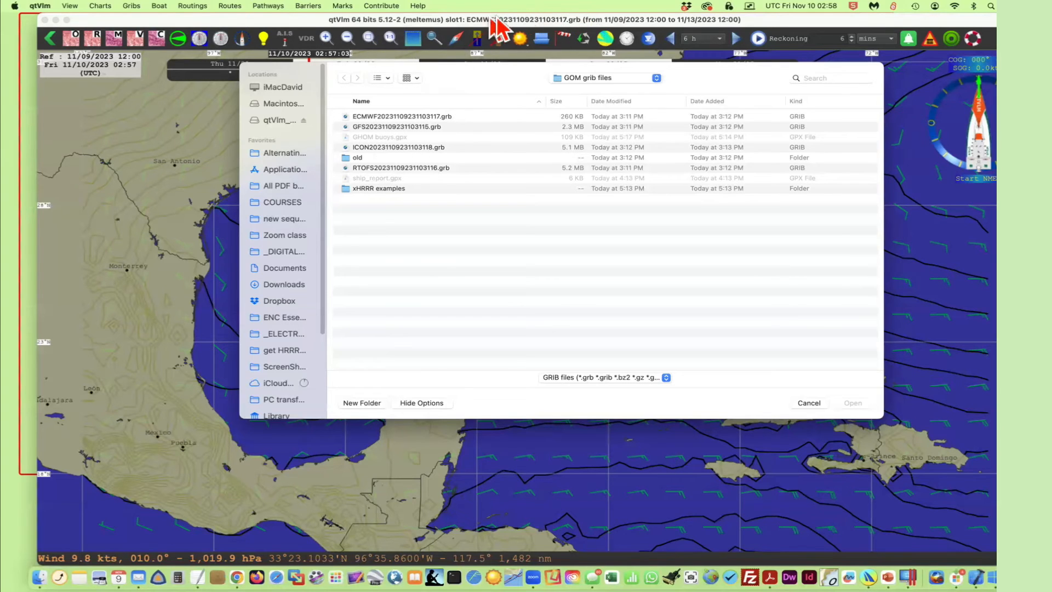
left_click(404, 128)
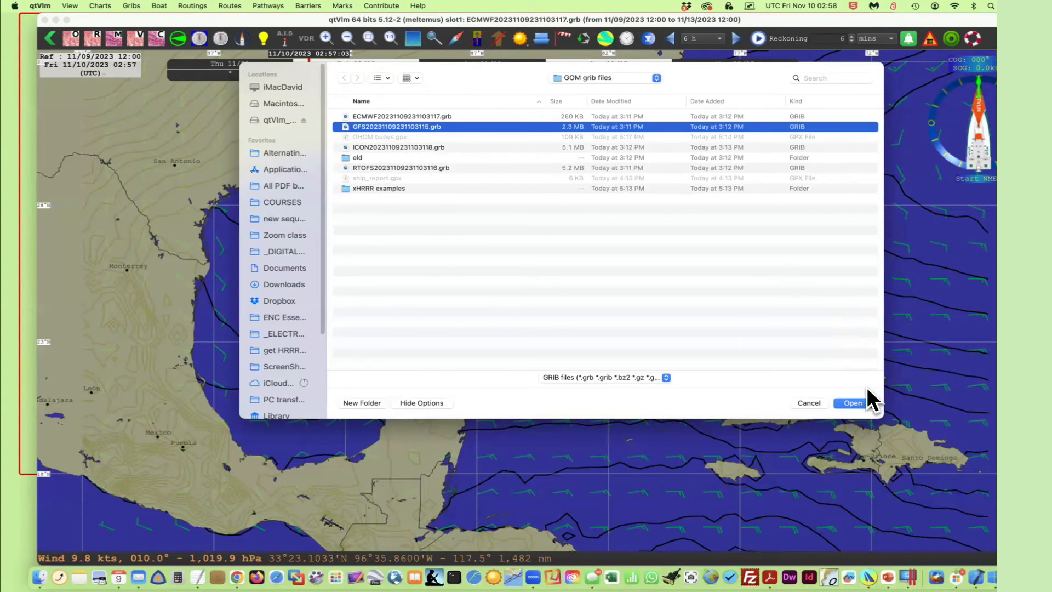
left_click(854, 404)
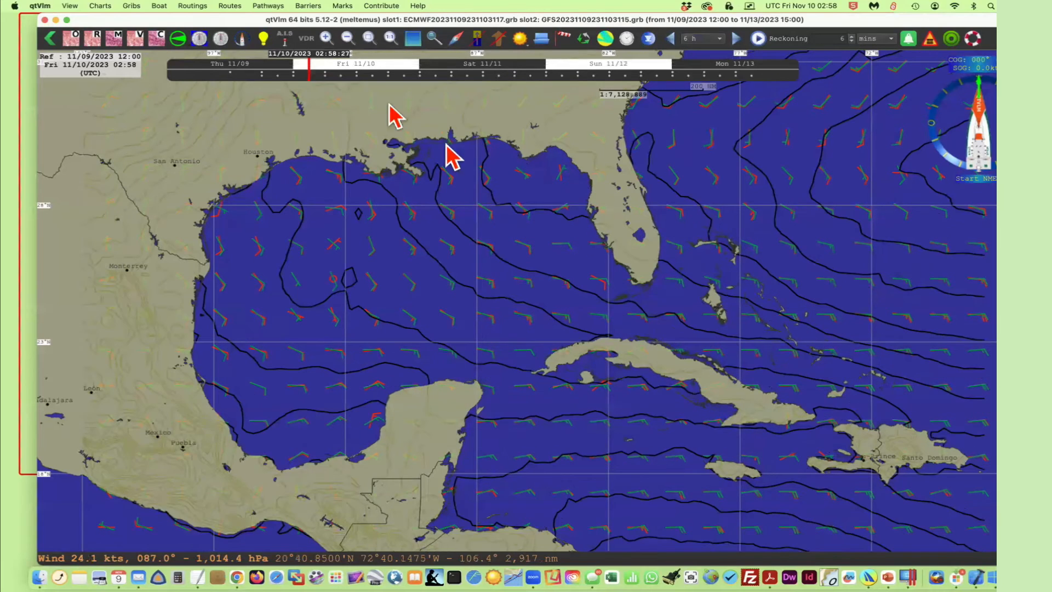
Open ICON20231109231103118.grb from the GOM grib files folder in grib slot 3.
left_click(132, 6)
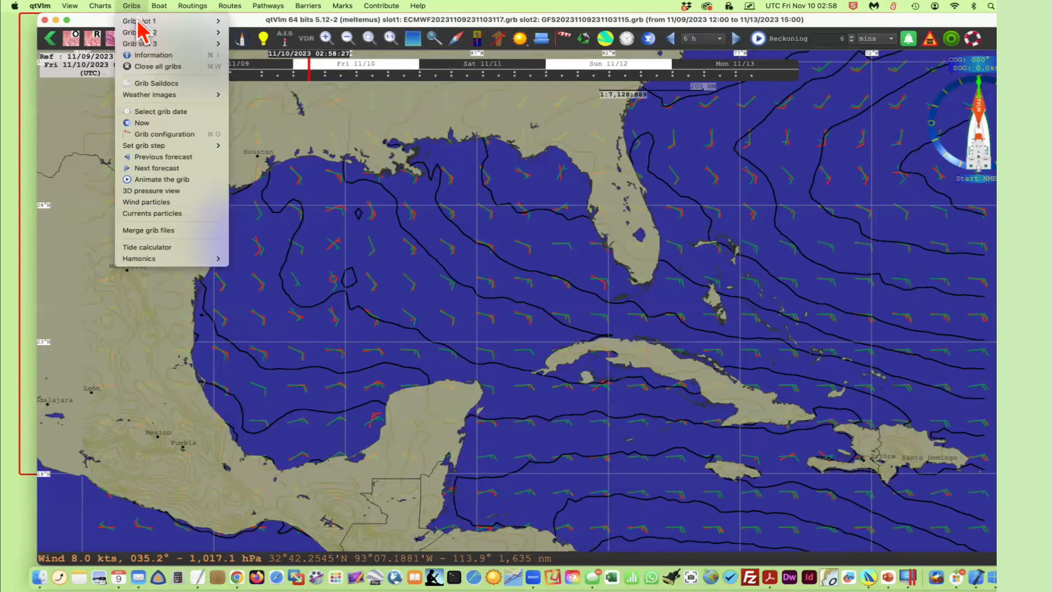
mouse_move(141, 34)
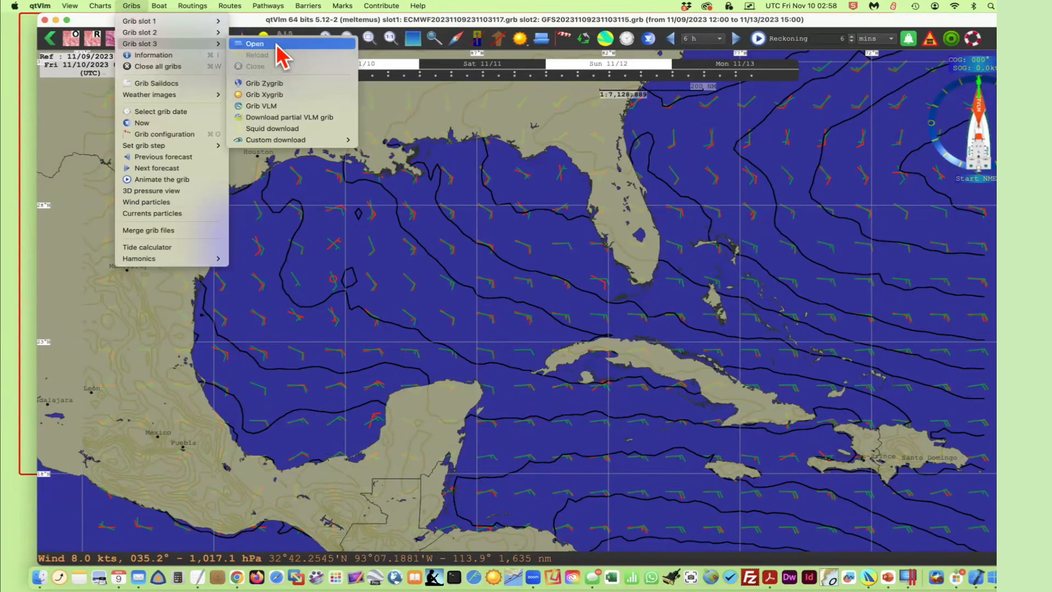
left_click(276, 44)
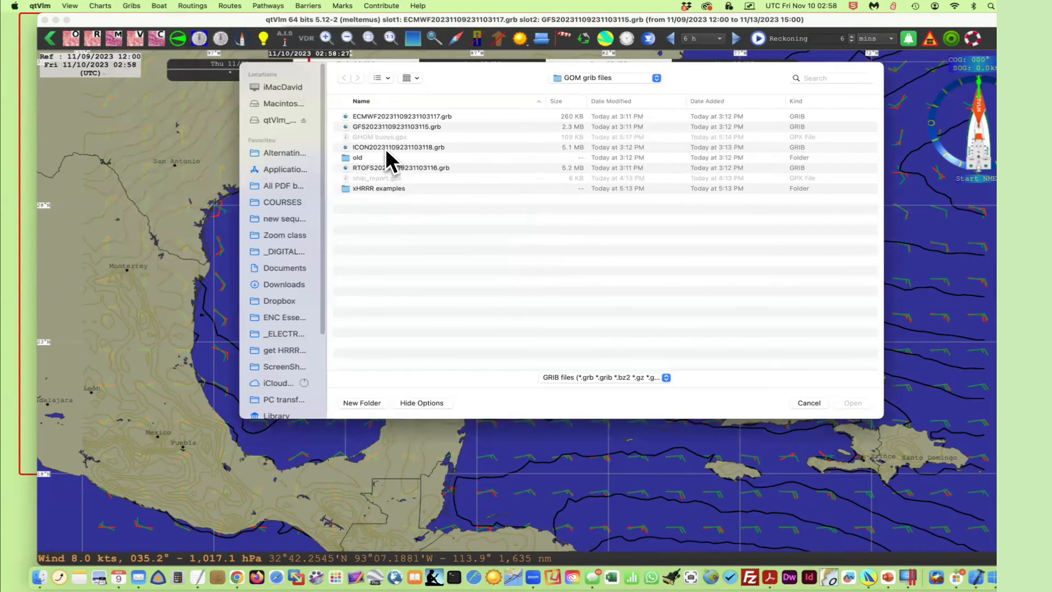
left_click(384, 146)
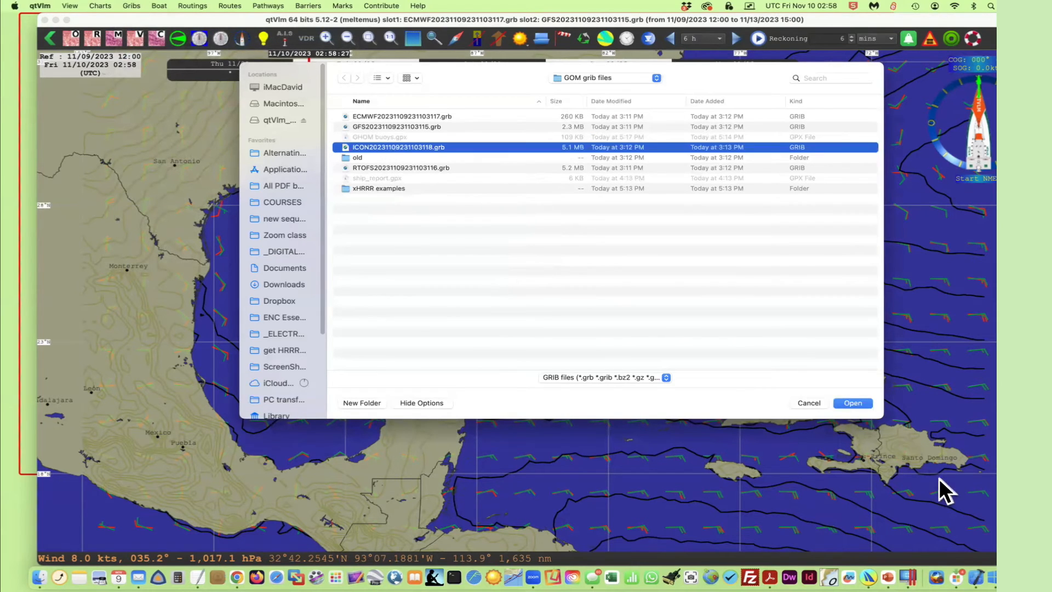
left_click(853, 404)
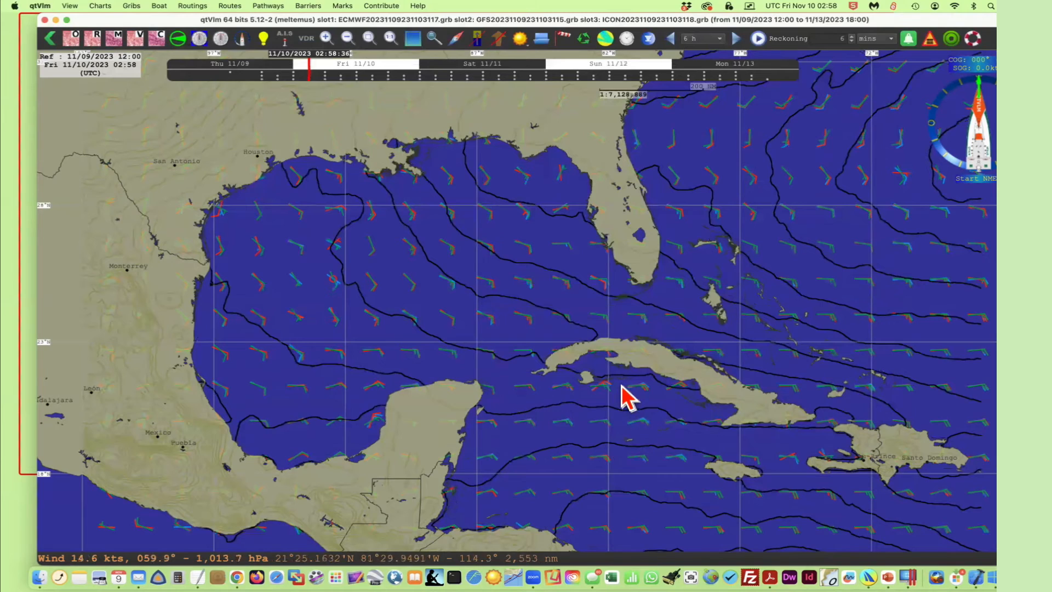
Limit the grib display over the Gulf of Mexico to the ECMWF data in slot 1.
left_click_drag(557, 332, 663, 331)
scroll(603, 324, "up", 2)
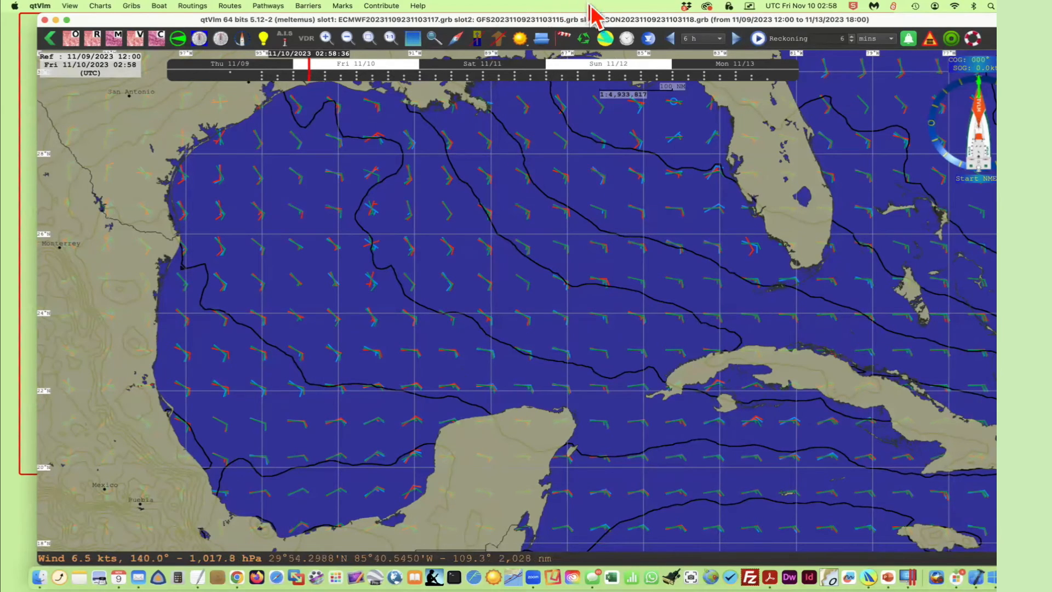
left_click(584, 39)
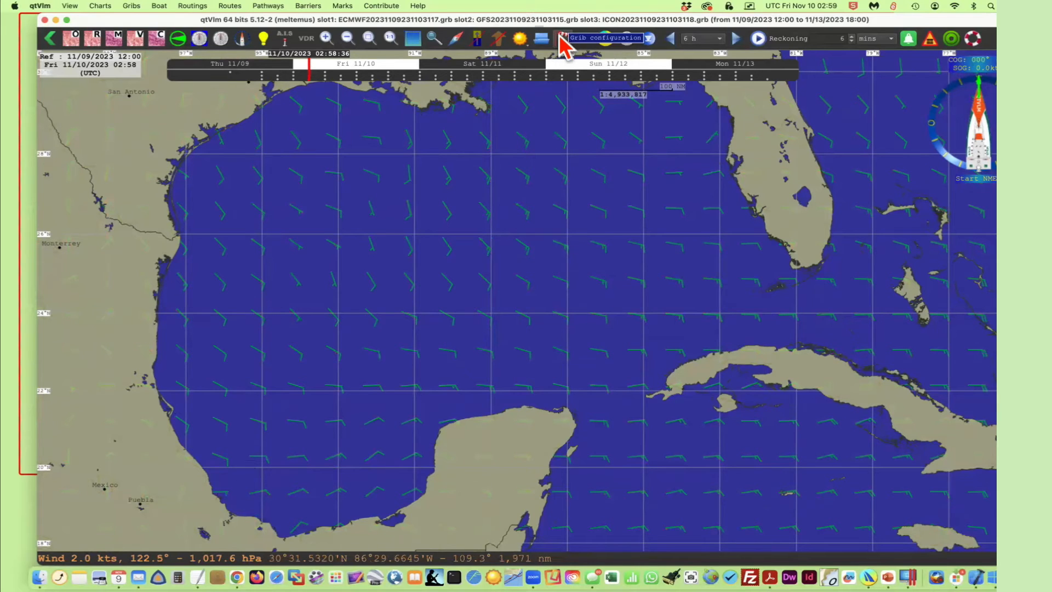
Show isobars of pressure reduced to mean sea level with 1 hPa spacing in the grib configuration.
left_click(562, 36)
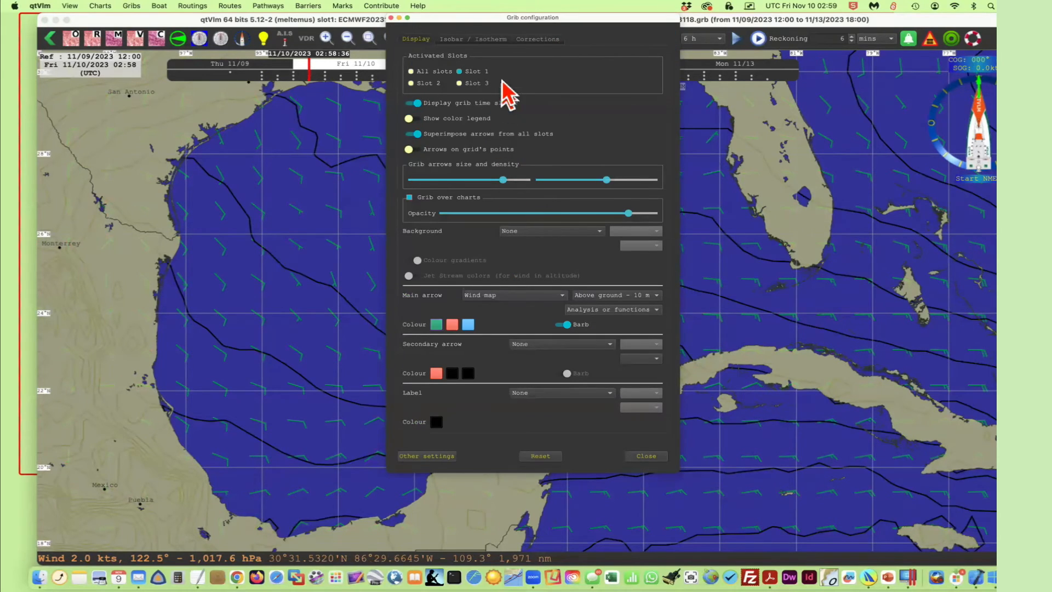
left_click(474, 40)
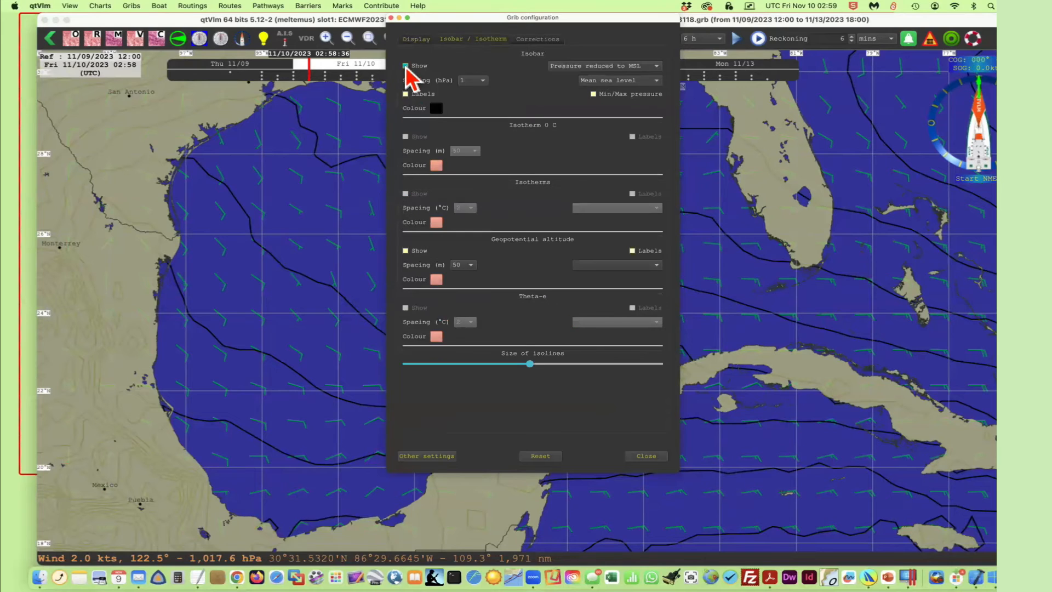
left_click(481, 81)
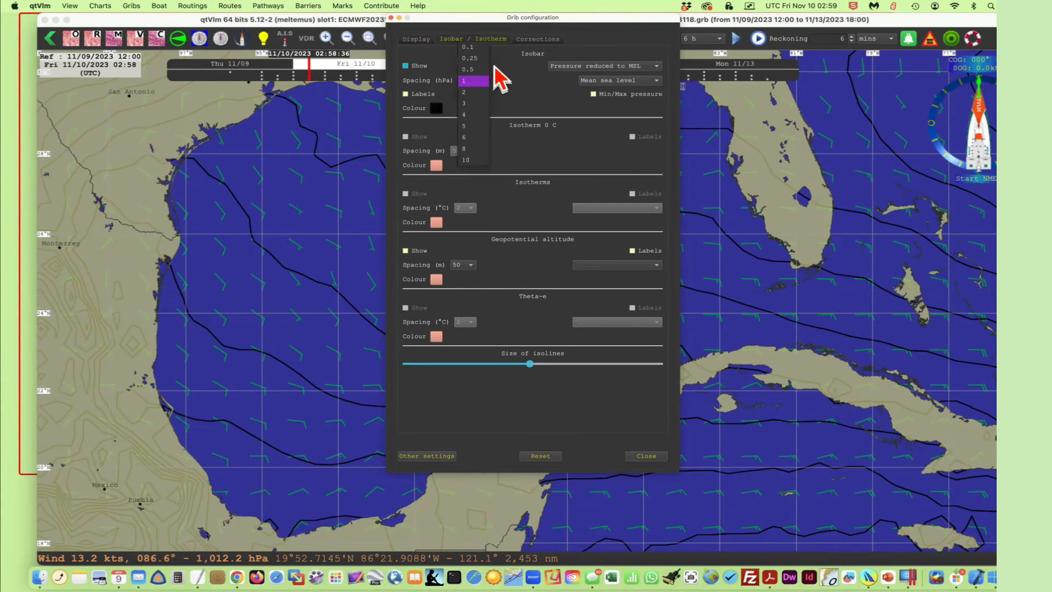
left_click(507, 89)
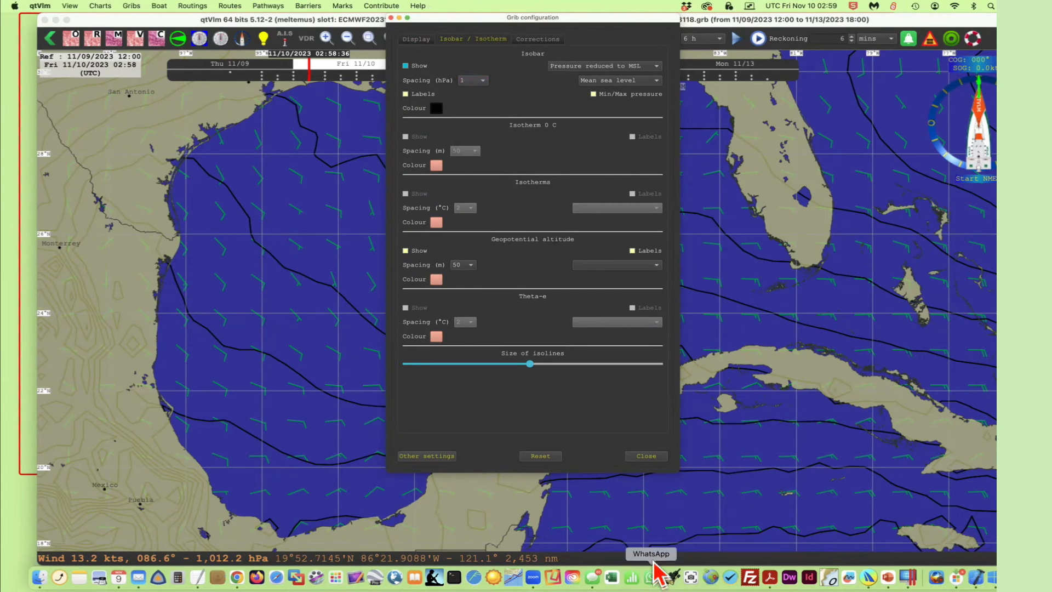
left_click(647, 457)
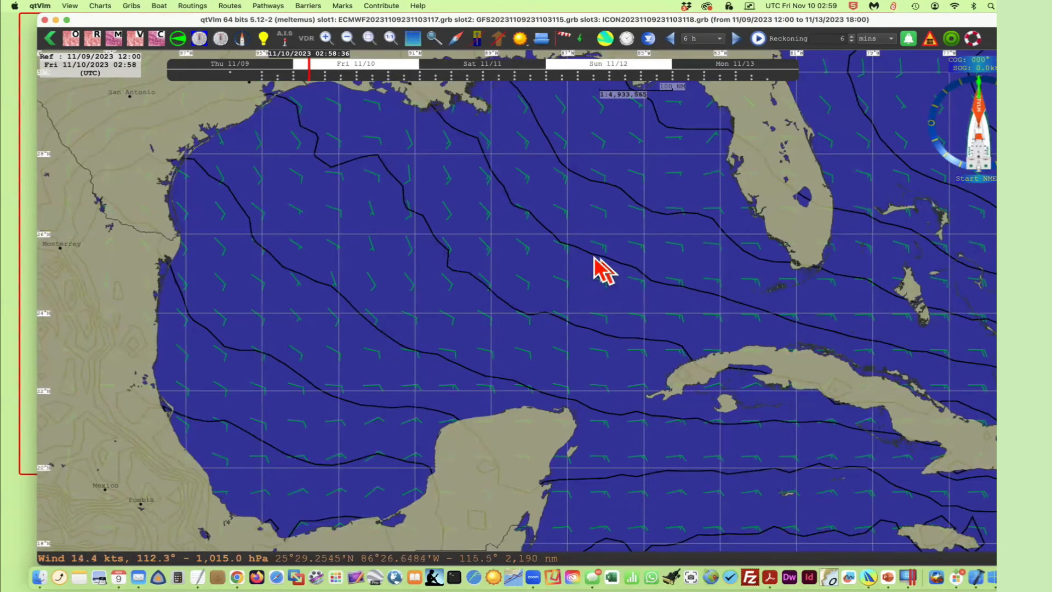
Switch the active grib slots until the winds of all three slots are superimposed over the Gulf of Mexico.
left_click(582, 40)
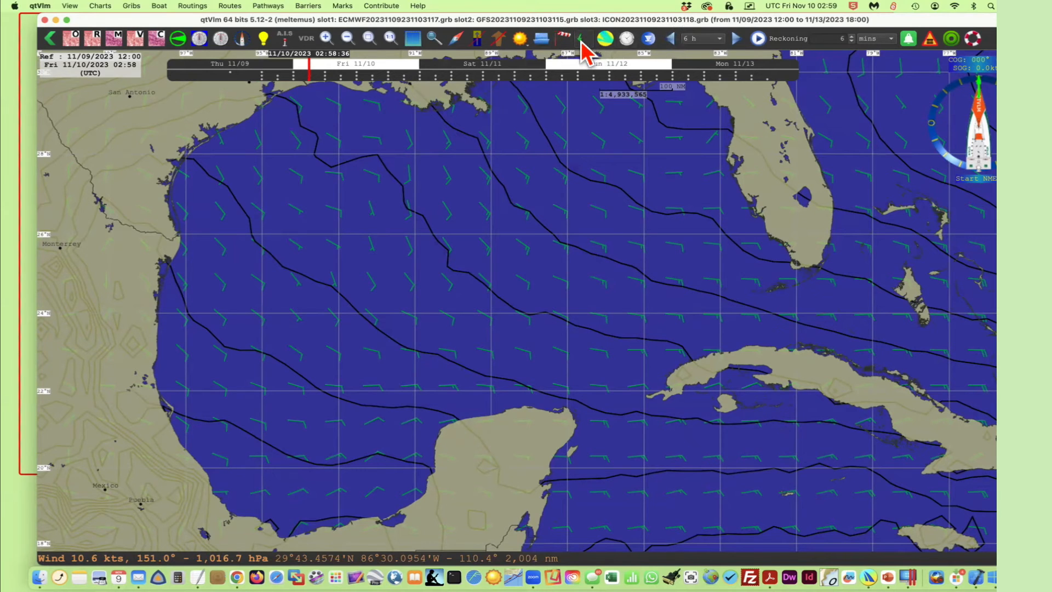
left_click(582, 39)
left_click(584, 42)
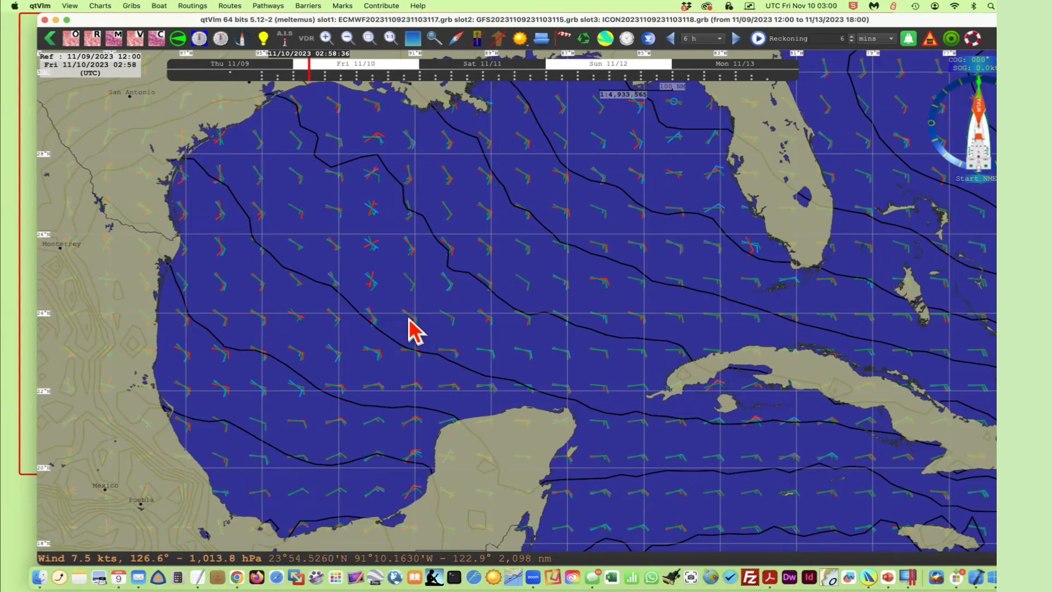
scroll(622, 460, "down", 1)
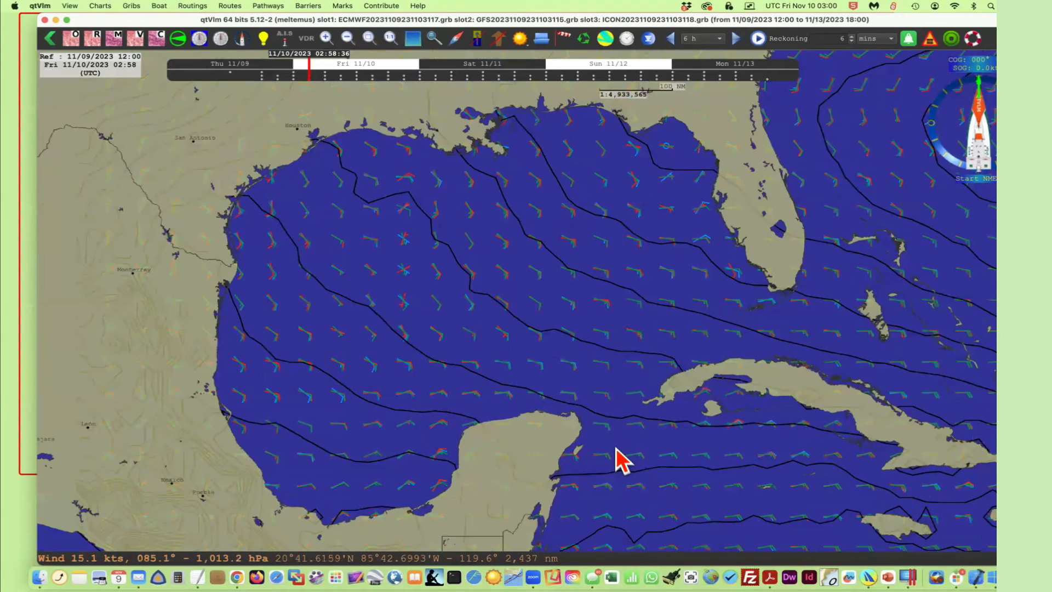
scroll(619, 458, "down", 1)
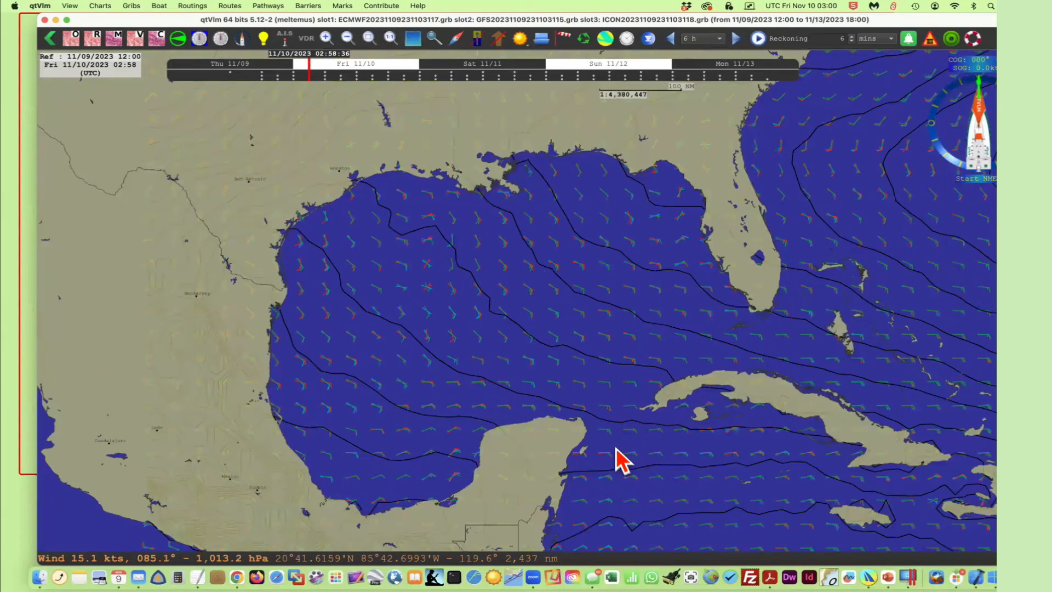
scroll(620, 460, "up", 1)
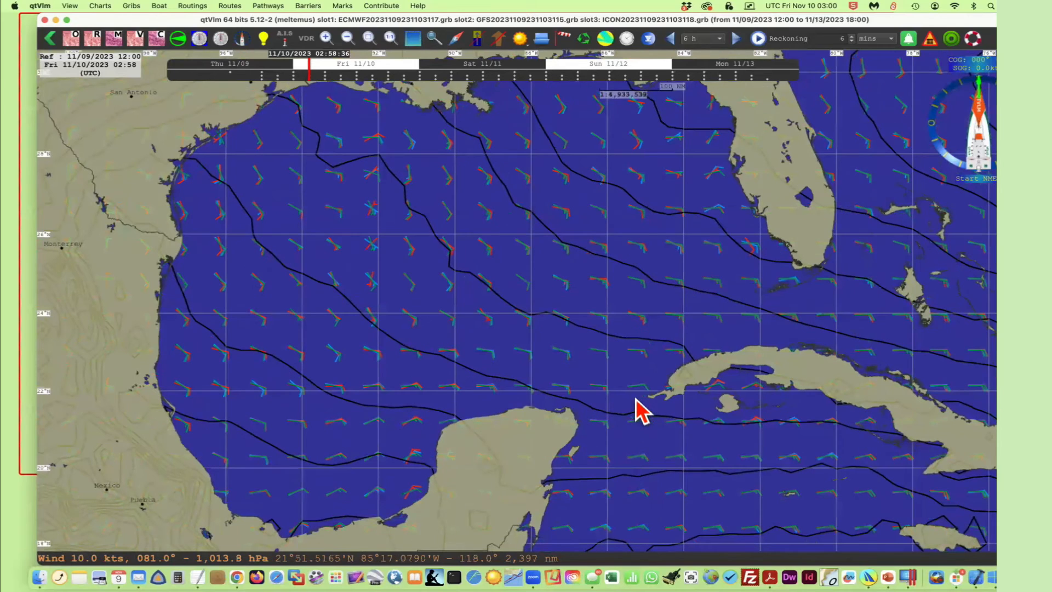
Download the weather stations around the central Gulf of Mexico onto the chart.
right_click(574, 295)
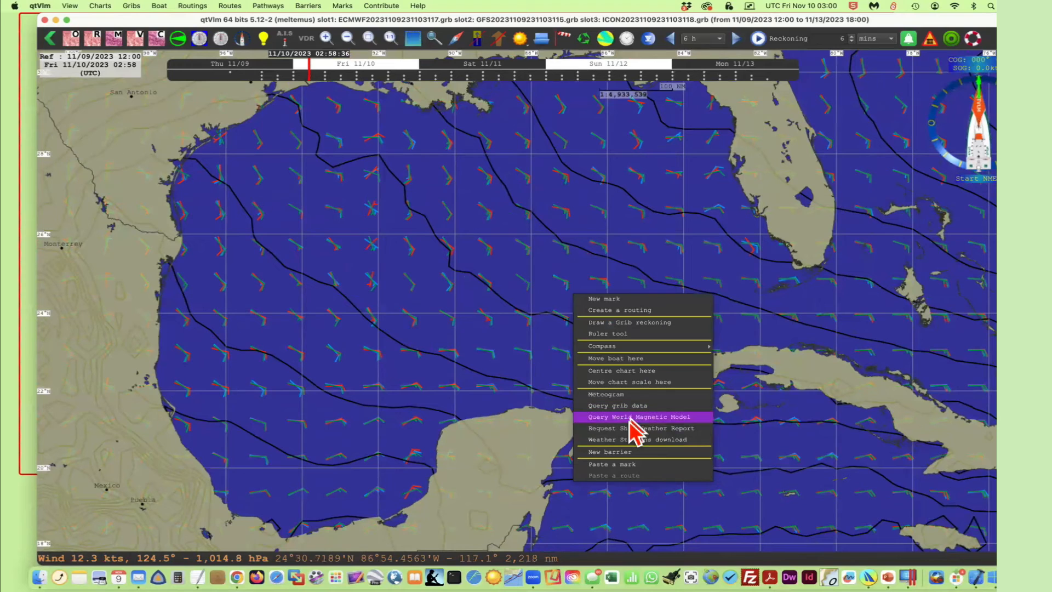
left_click(625, 441)
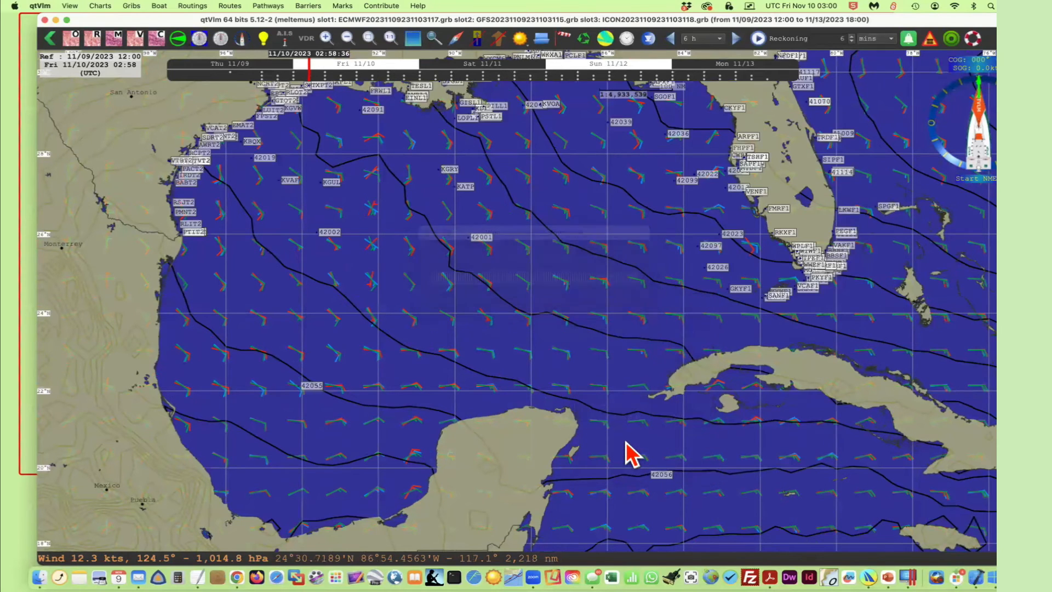
scroll(576, 333, "up", 3)
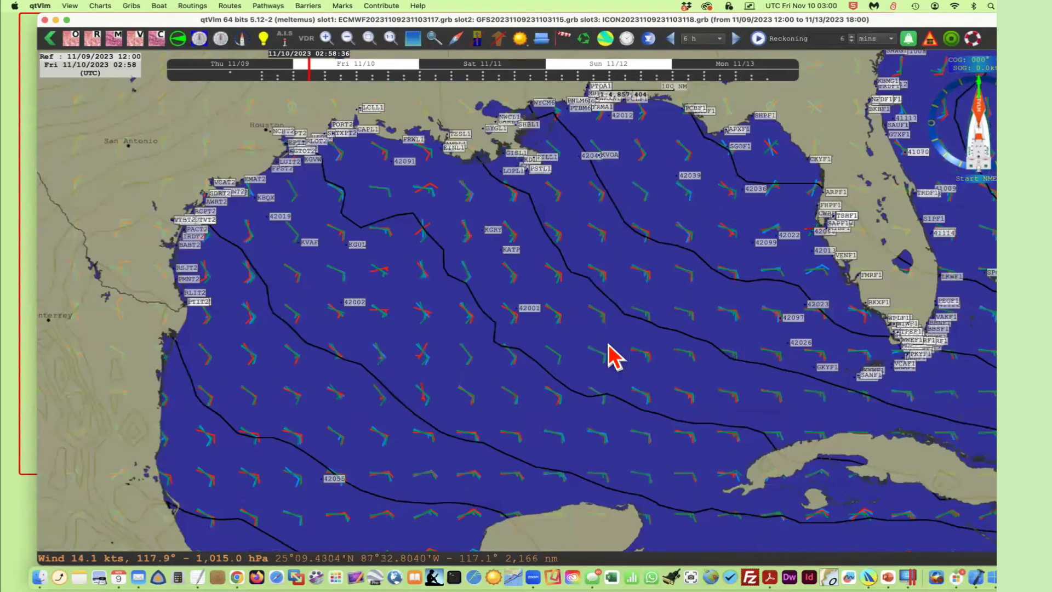
scroll(612, 368, "down", 2)
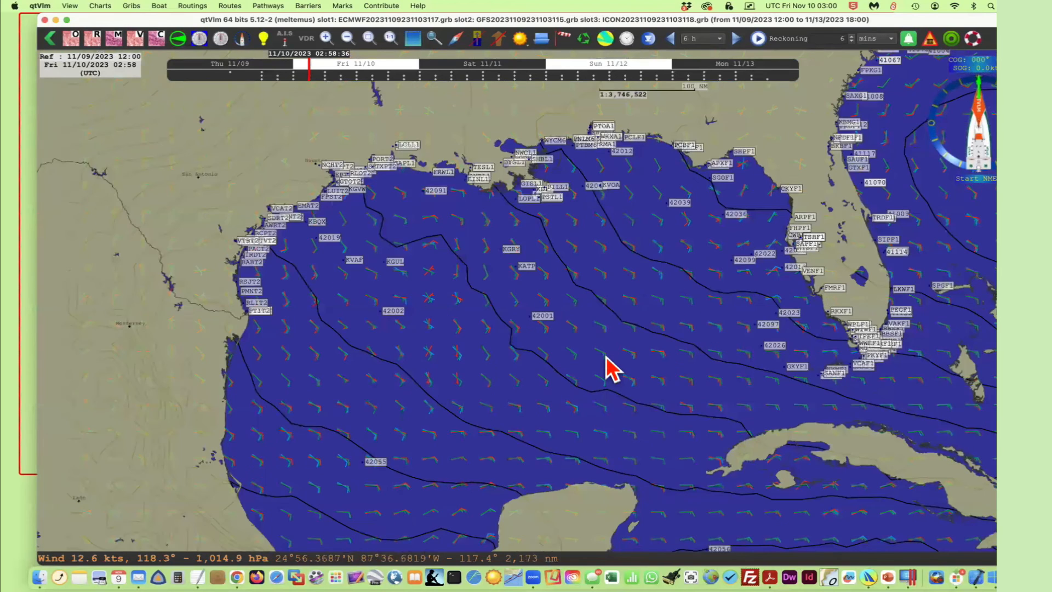
scroll(612, 368, "down", 1)
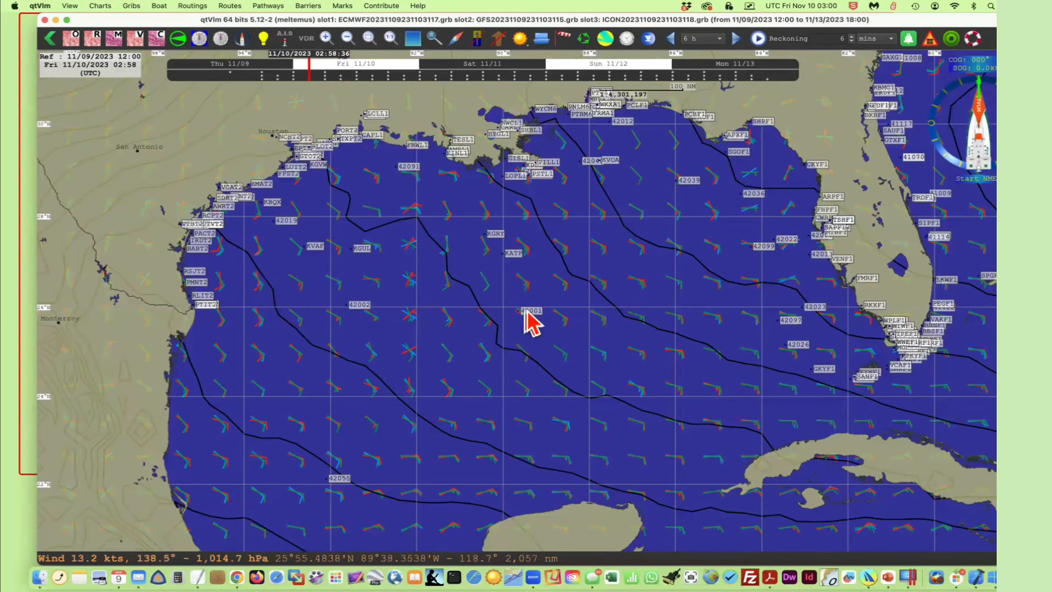
Examine the weather reports of stations 42001 and 42002 in the Gulf of Mexico.
mouse_move(524, 313)
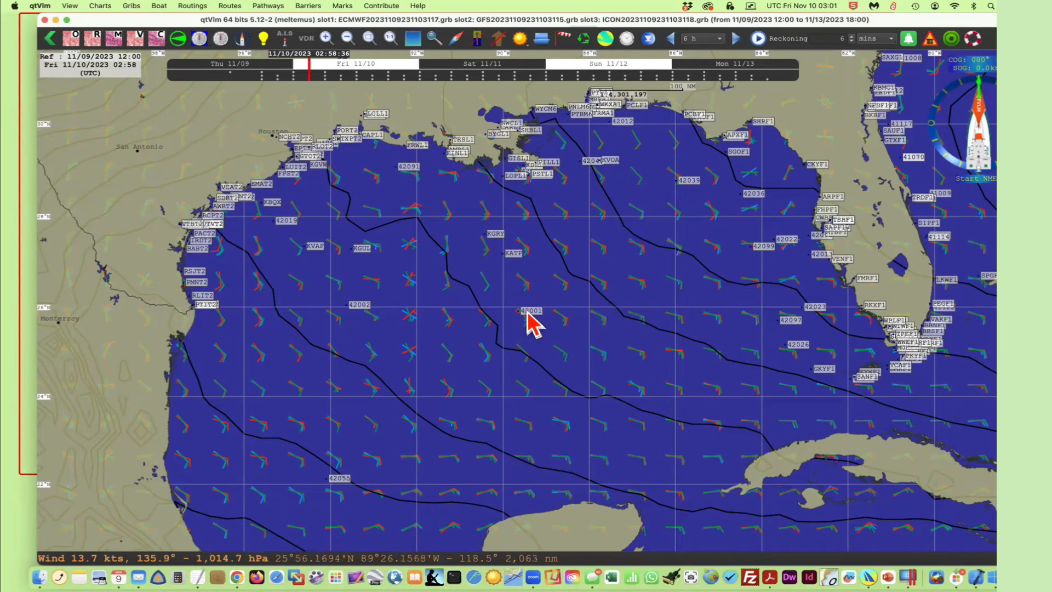
mouse_move(524, 311)
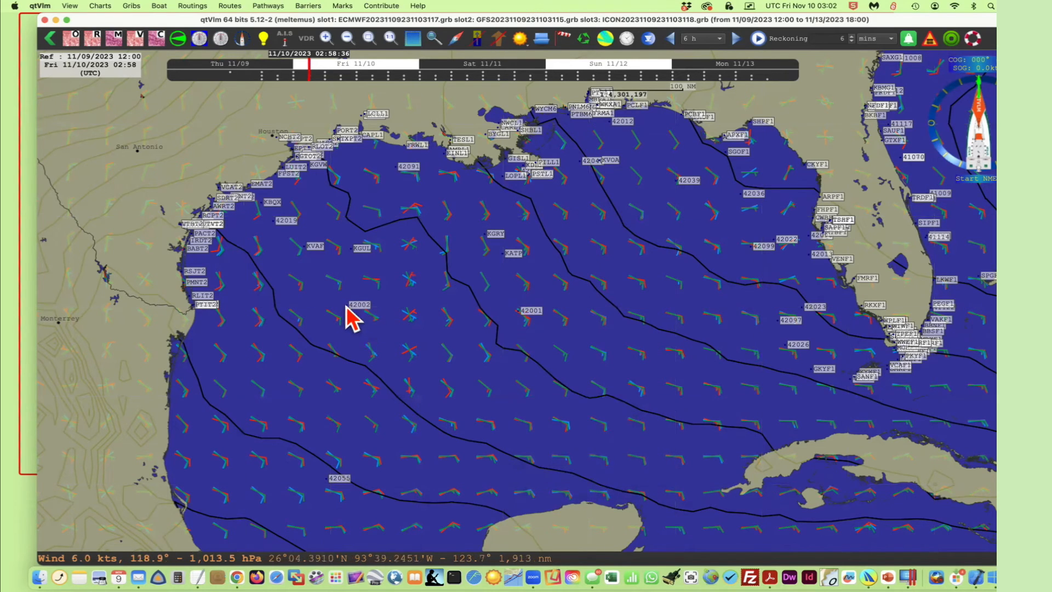
mouse_move(349, 305)
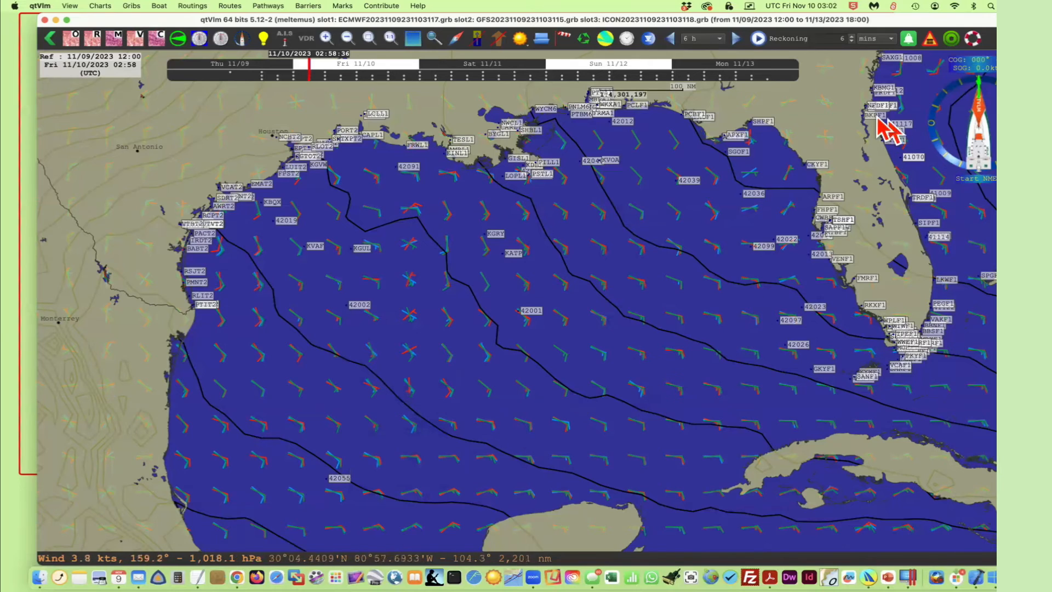
Delete marks of all types, including Weather Report, inside an area covering the northern Gulf and the US East Coast.
left_click_drag(651, 272, 644, 335)
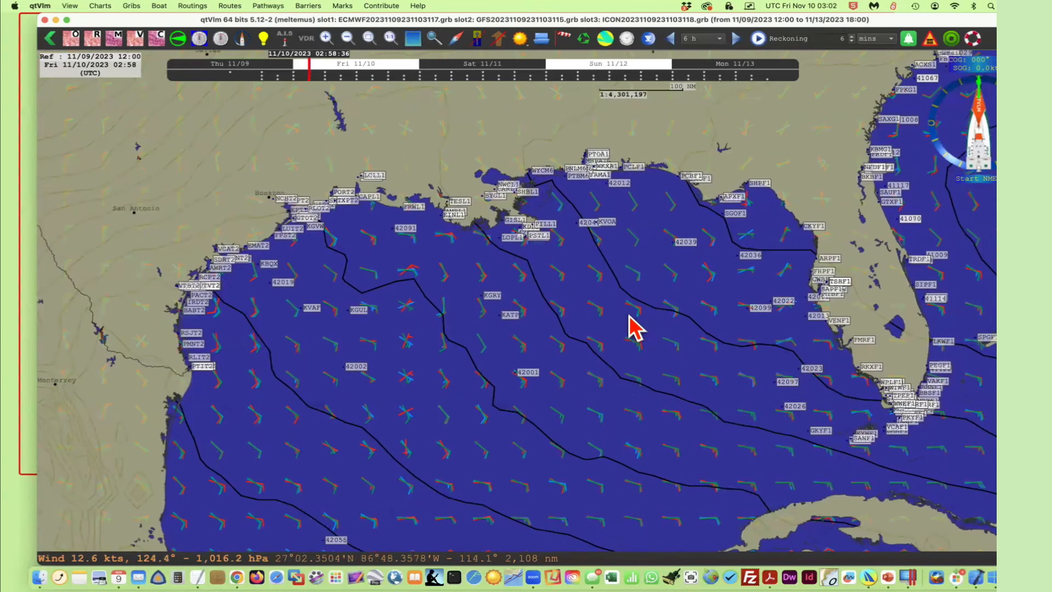
scroll(643, 387, "down", 3)
scroll(644, 387, "down", 3)
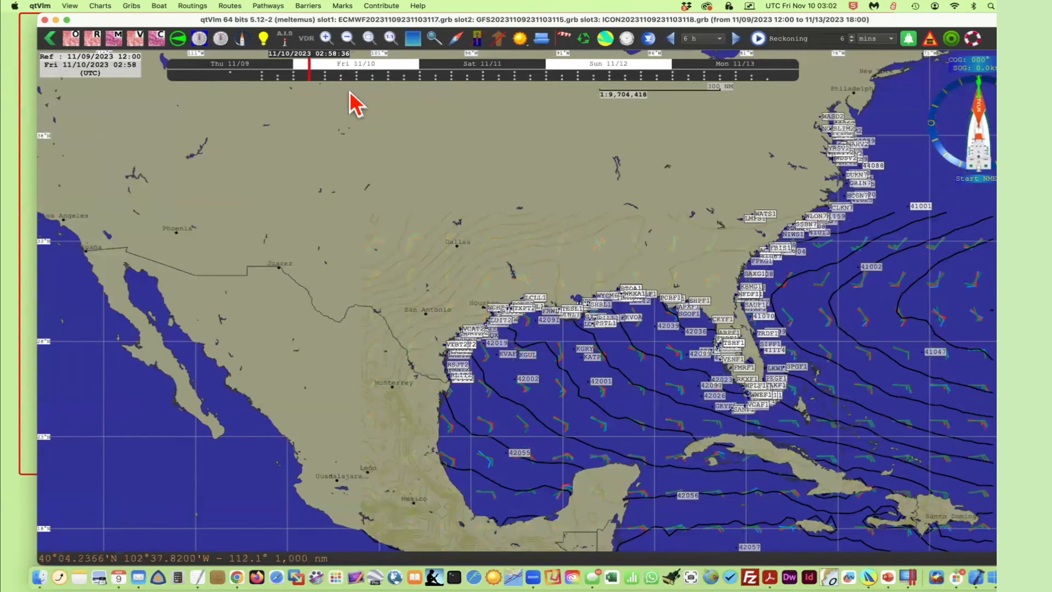
left_click_drag(367, 94, 966, 455)
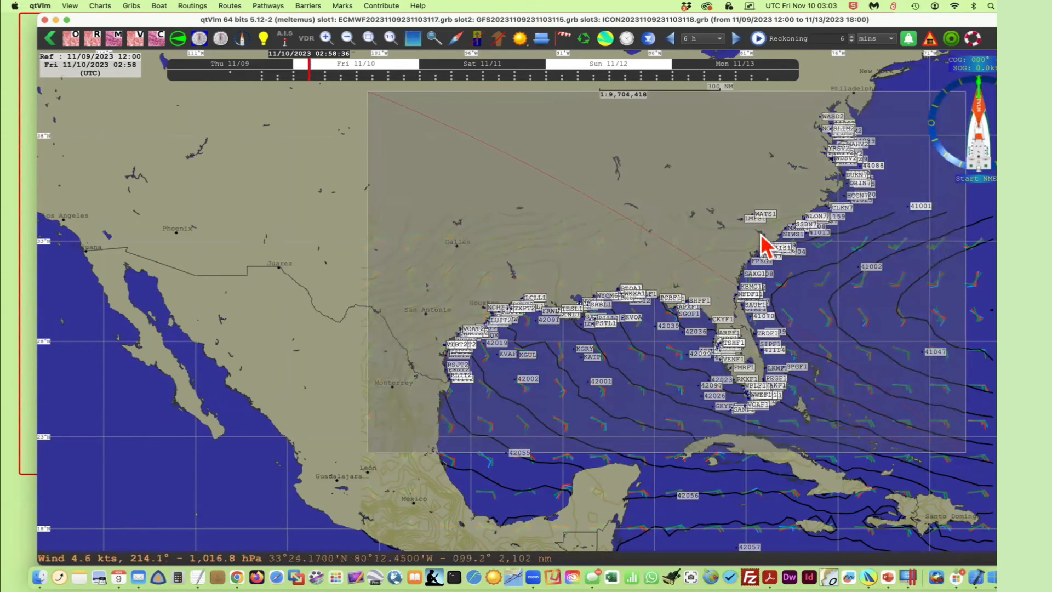
right_click(726, 253)
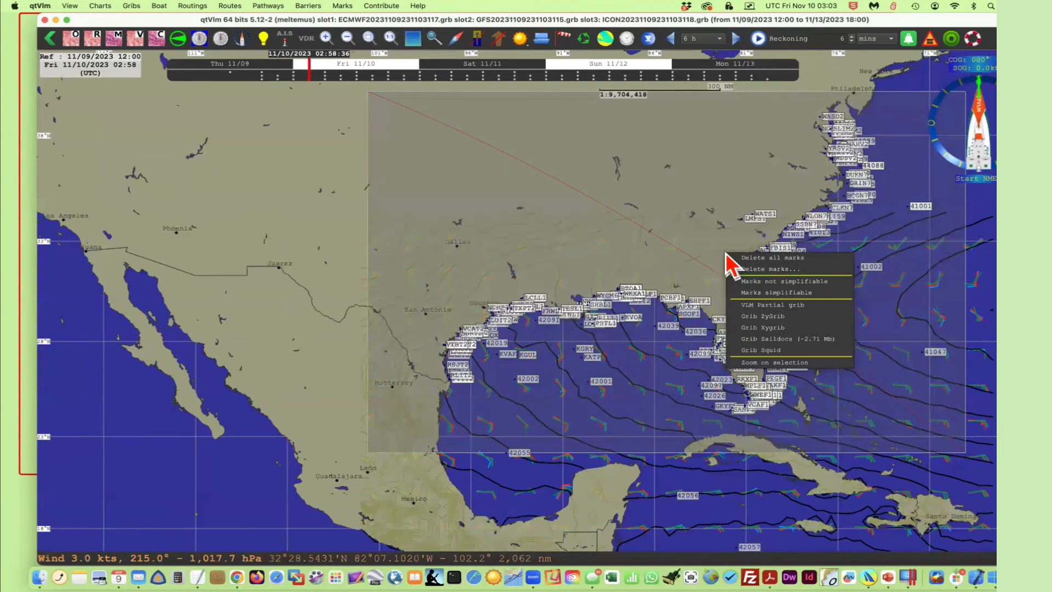
left_click(772, 269)
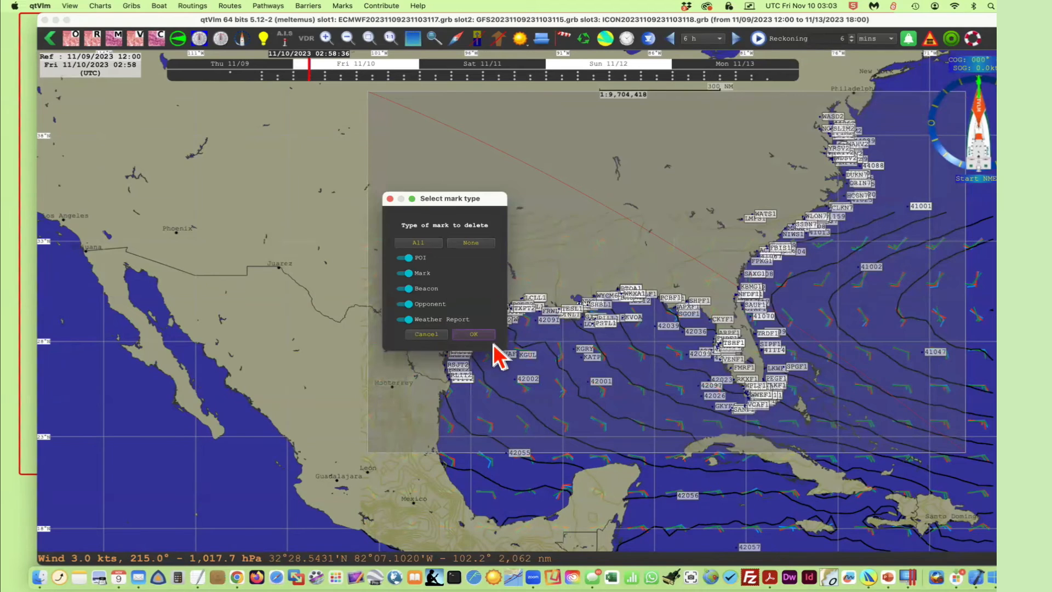
left_click(476, 333)
Delete all remaining station marks in an area covering the southern Gulf and the western Caribbean.
left_click_drag(639, 367, 602, 237)
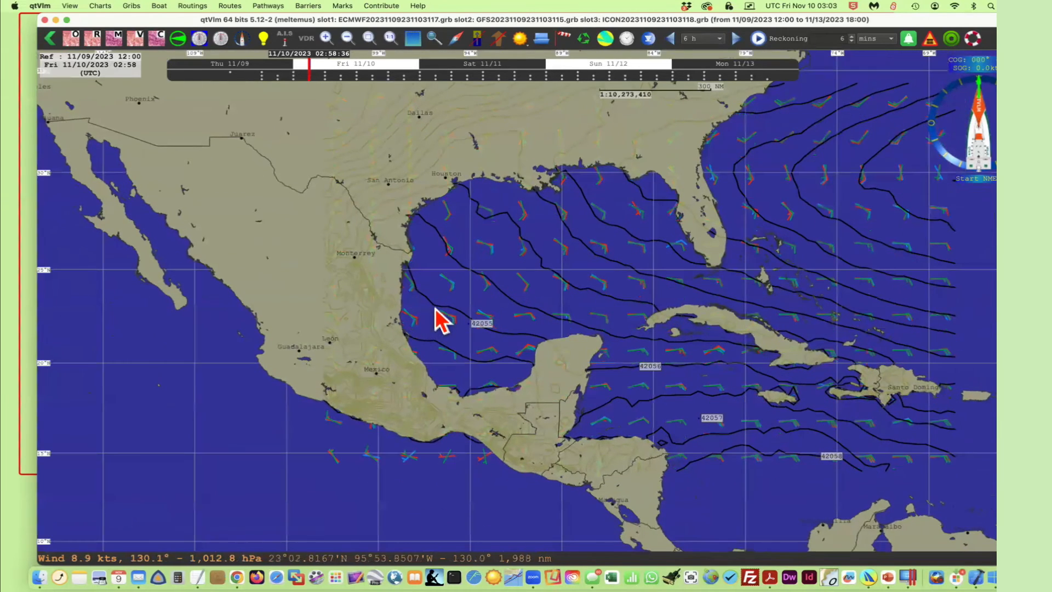
left_click_drag(436, 308, 872, 472)
right_click(824, 415)
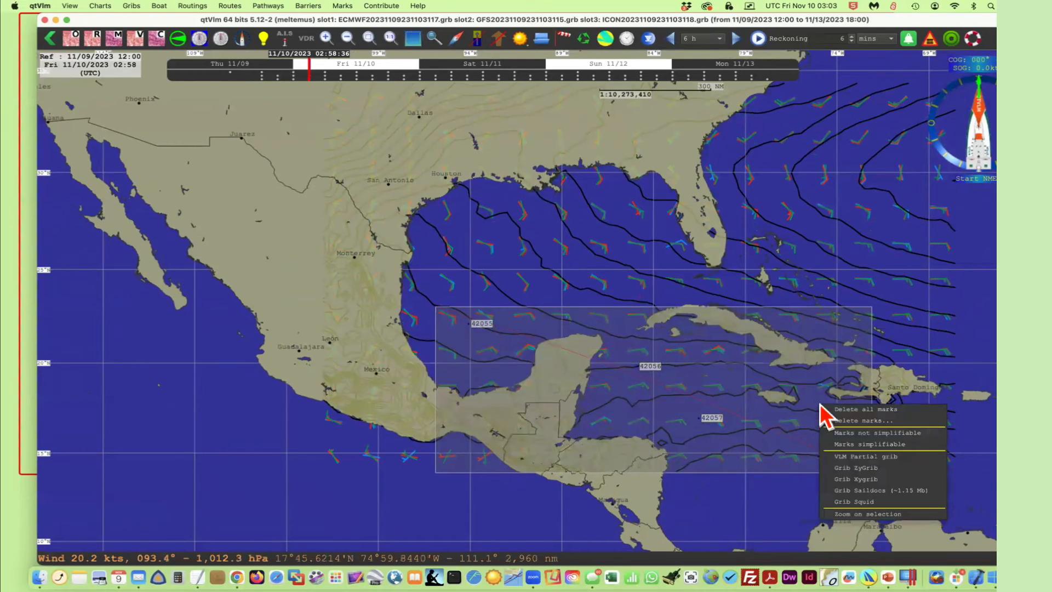
left_click(849, 414)
left_click(609, 306)
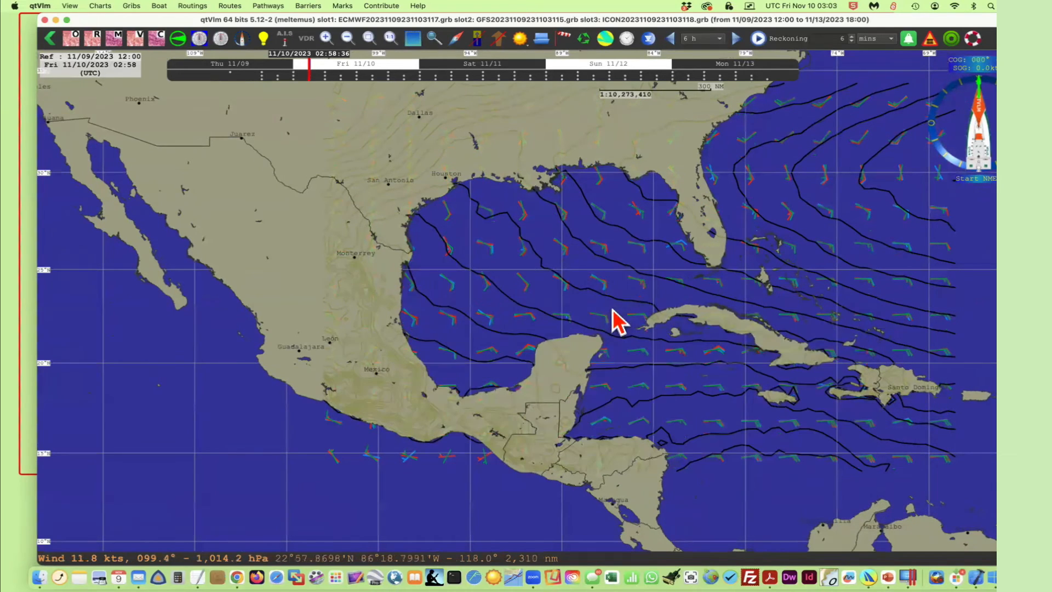
Request a ship weather report for 25.67N, 88.92W in the central Gulf and send the prepared e-mail.
scroll(619, 327, "up", 3)
scroll(626, 329, "up", 2)
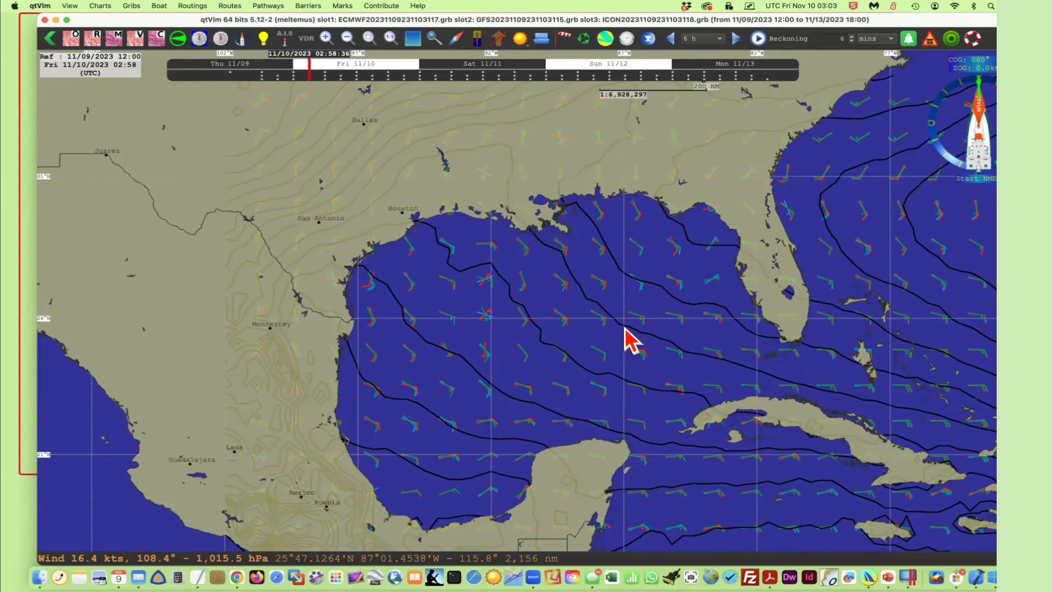
right_click(573, 329)
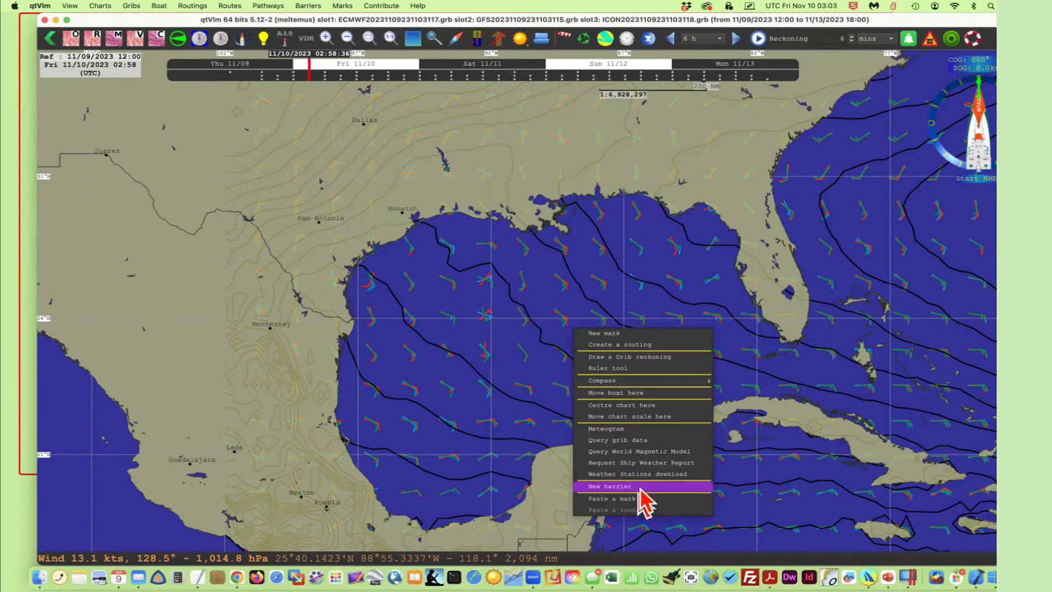
left_click(639, 464)
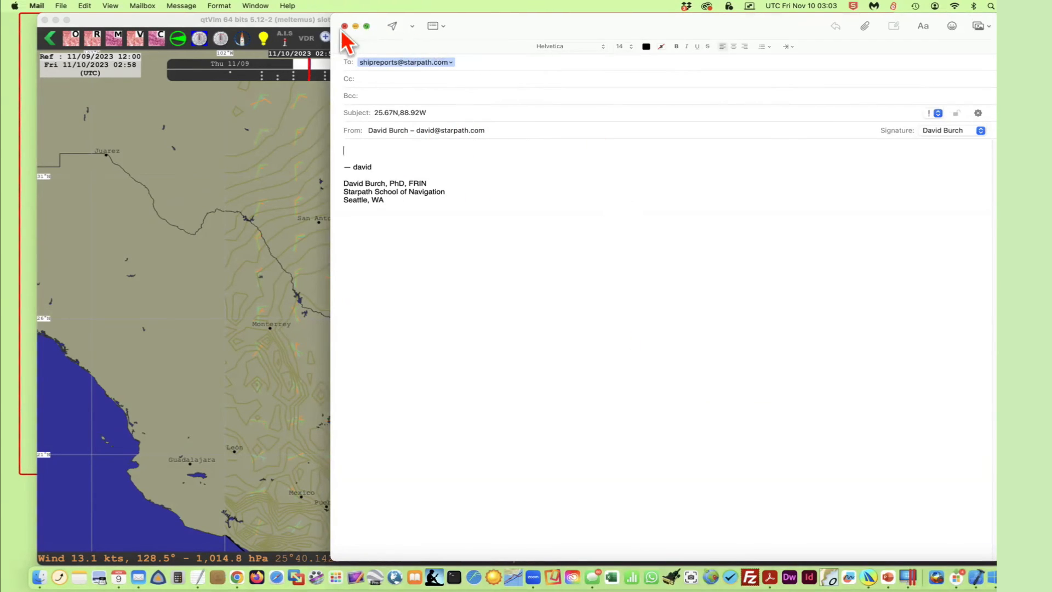
left_click(393, 26)
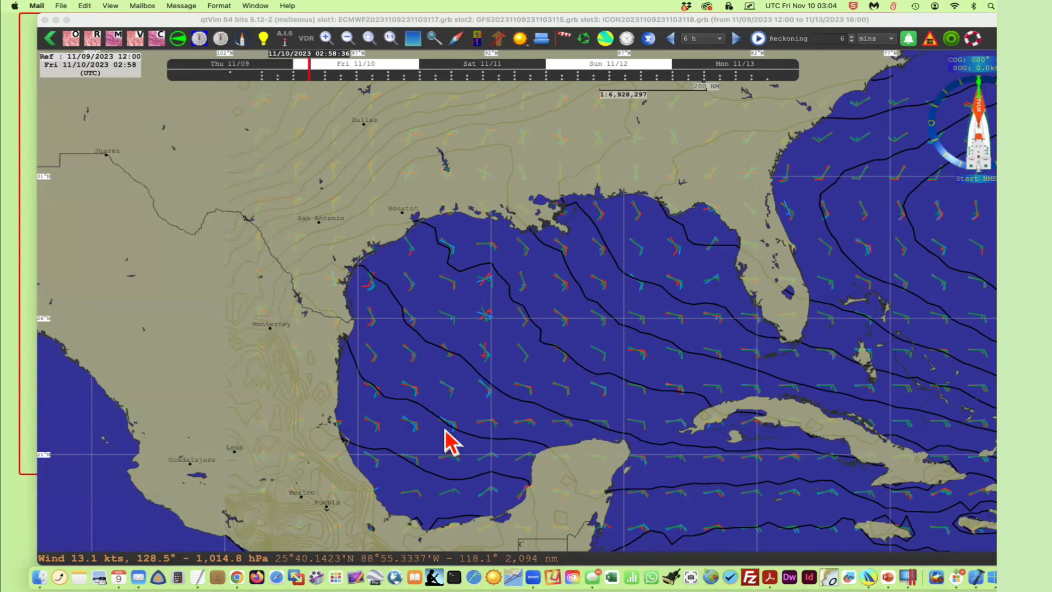
Check the Mail inbox for a reply to the ship weather report request.
left_click(140, 565)
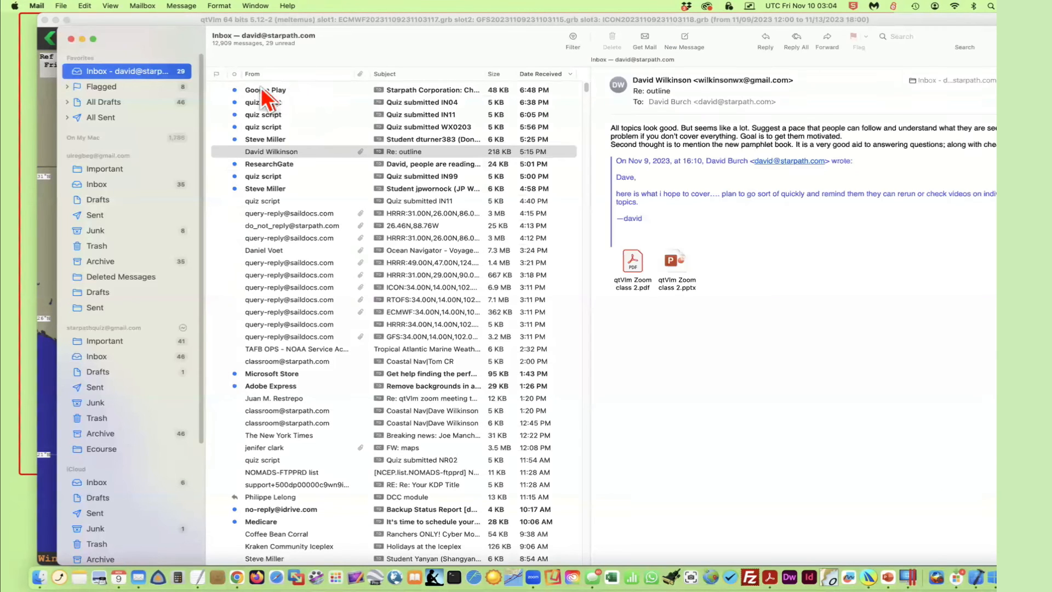
left_click(70, 39)
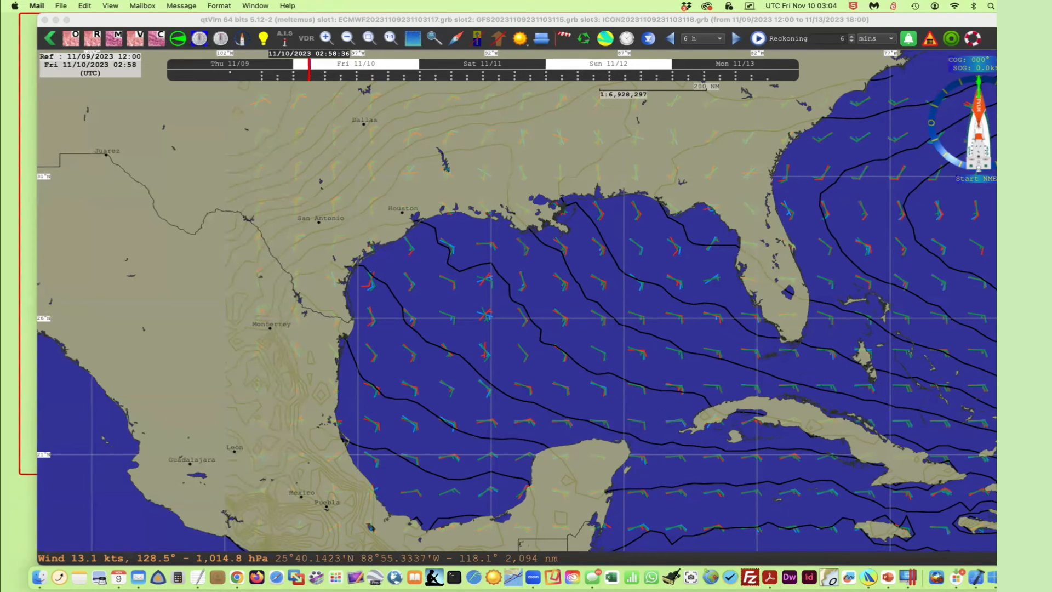
key("super+Tab")
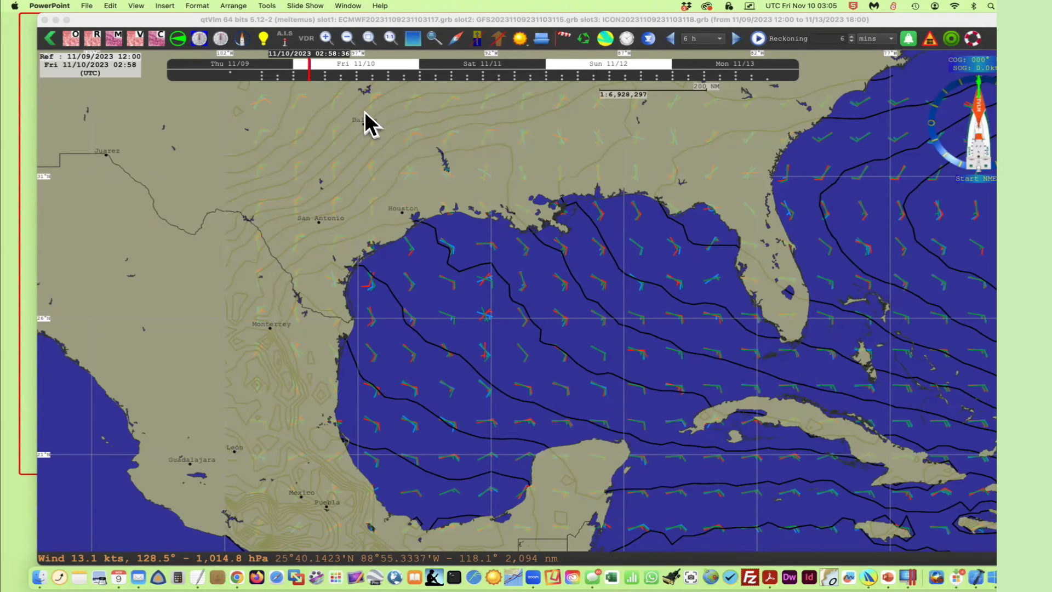
Switch to qtVlm and import the ship weather reports from the GPX file ship_report.gpx as marks.
left_click(214, 152)
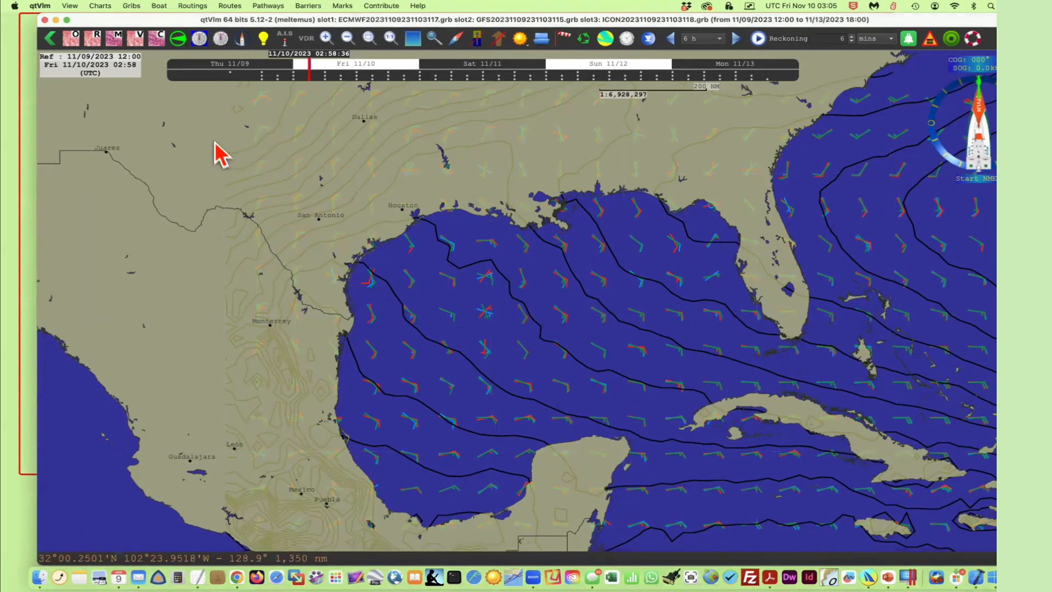
left_click(343, 6)
mouse_move(352, 57)
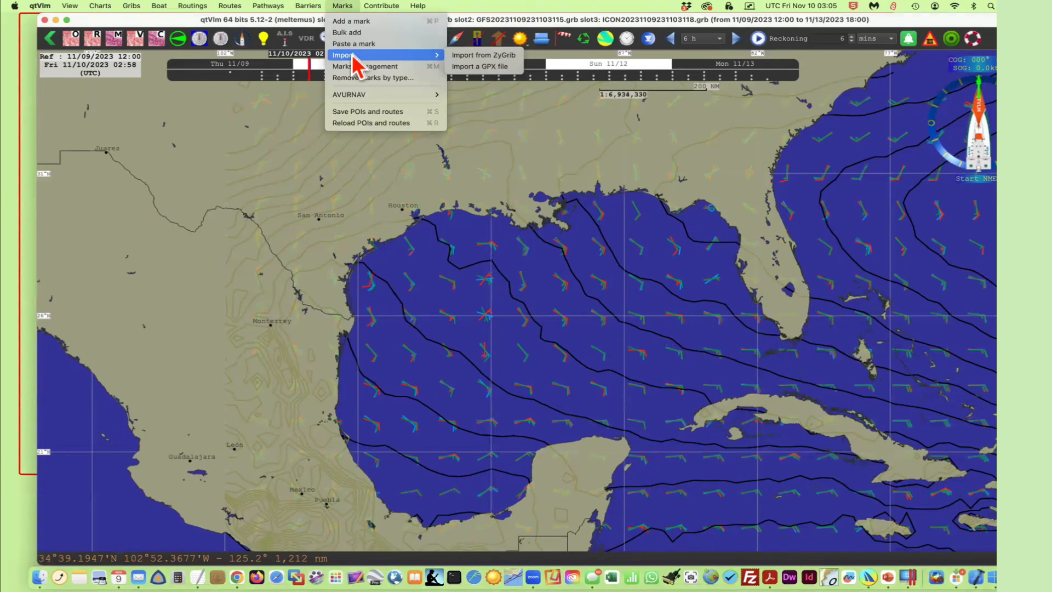
left_click(469, 68)
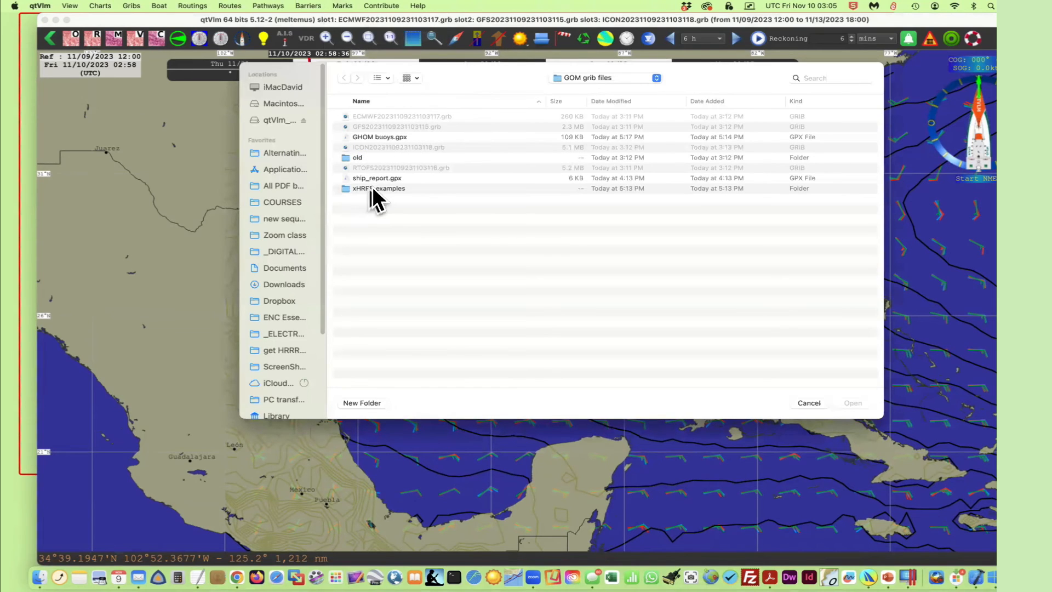
left_click(380, 178)
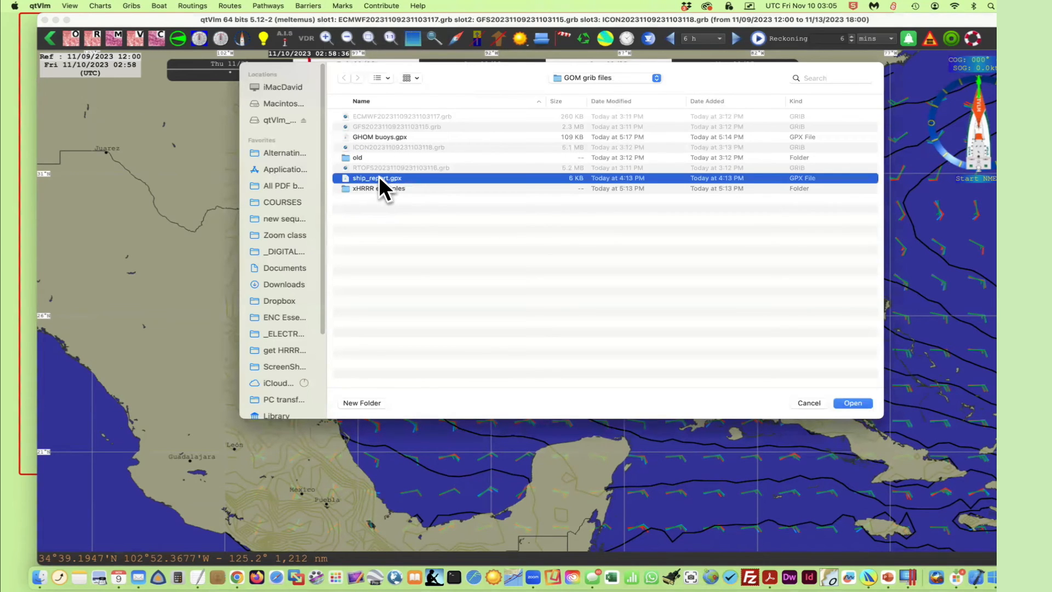
left_click(852, 403)
Examine the imported ship reports across the Gulf, comparing the Ship36 and Ship10 observations with the grib data at their report times.
scroll(529, 335, "up", 4)
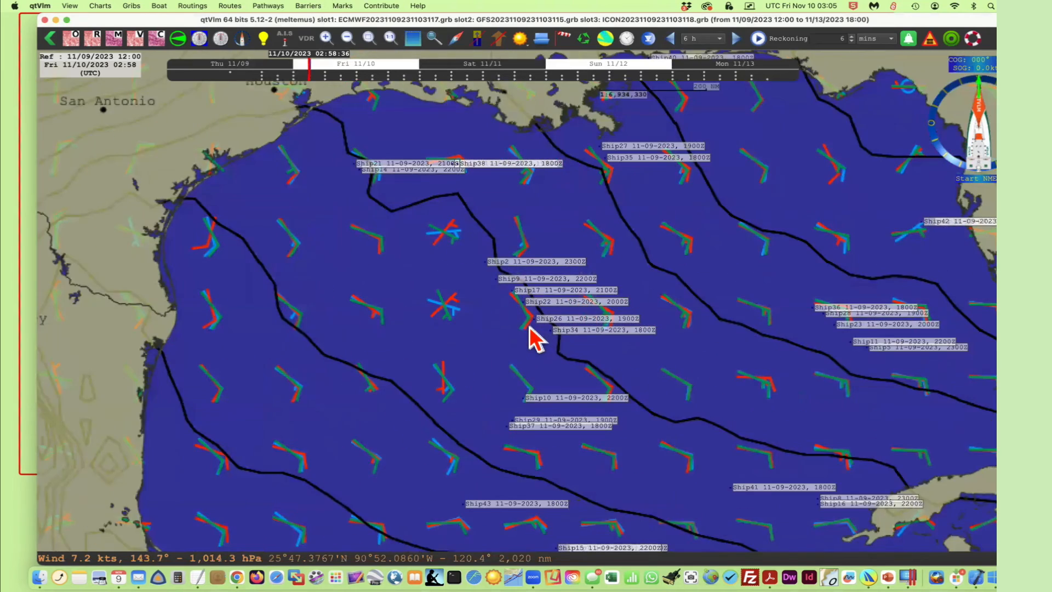
scroll(767, 378, "up", 3)
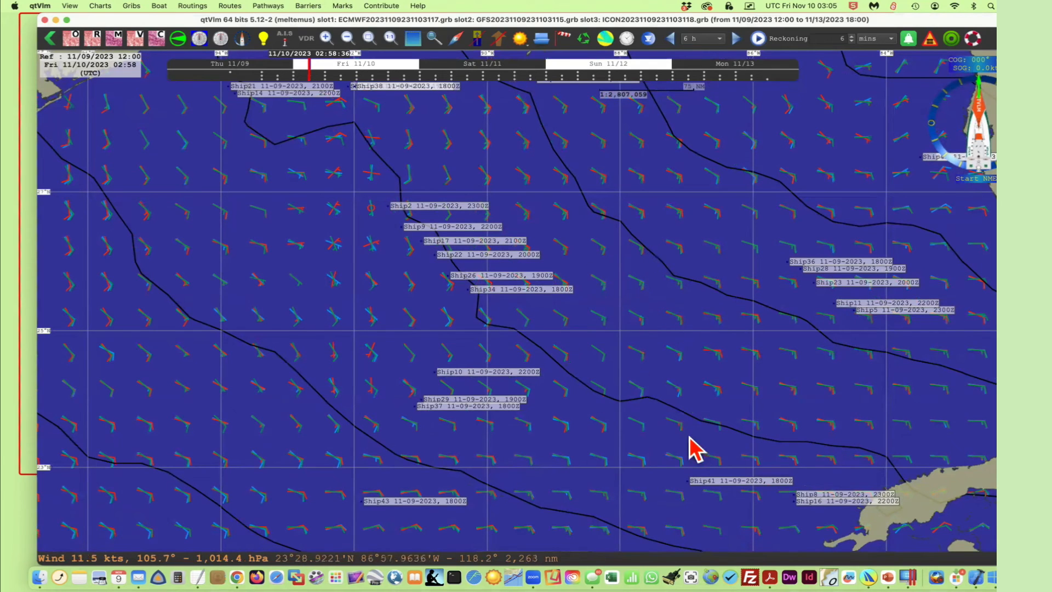
mouse_move(793, 264)
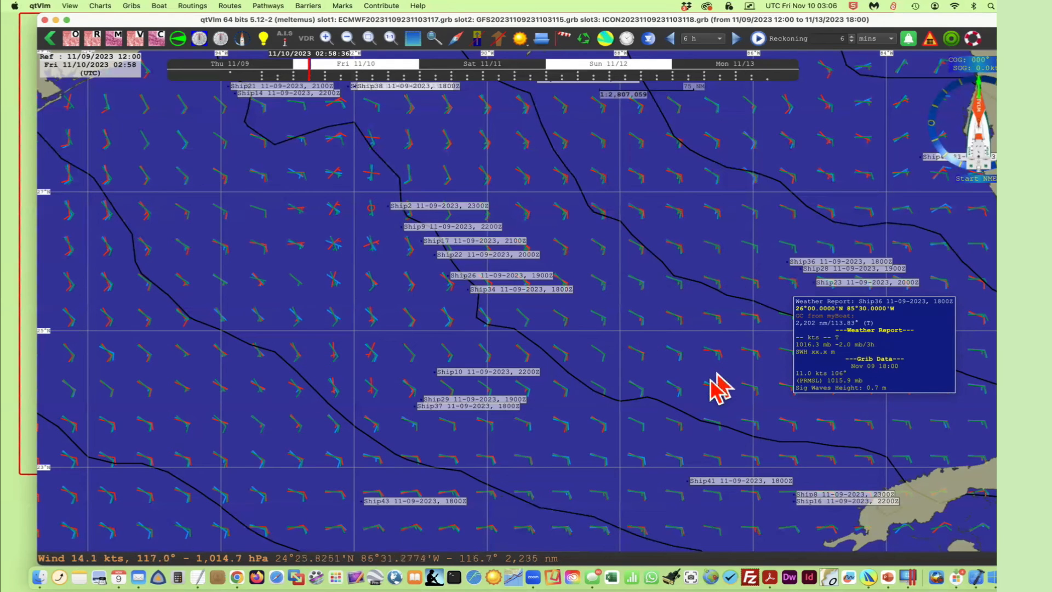
scroll(716, 384, "down", 1)
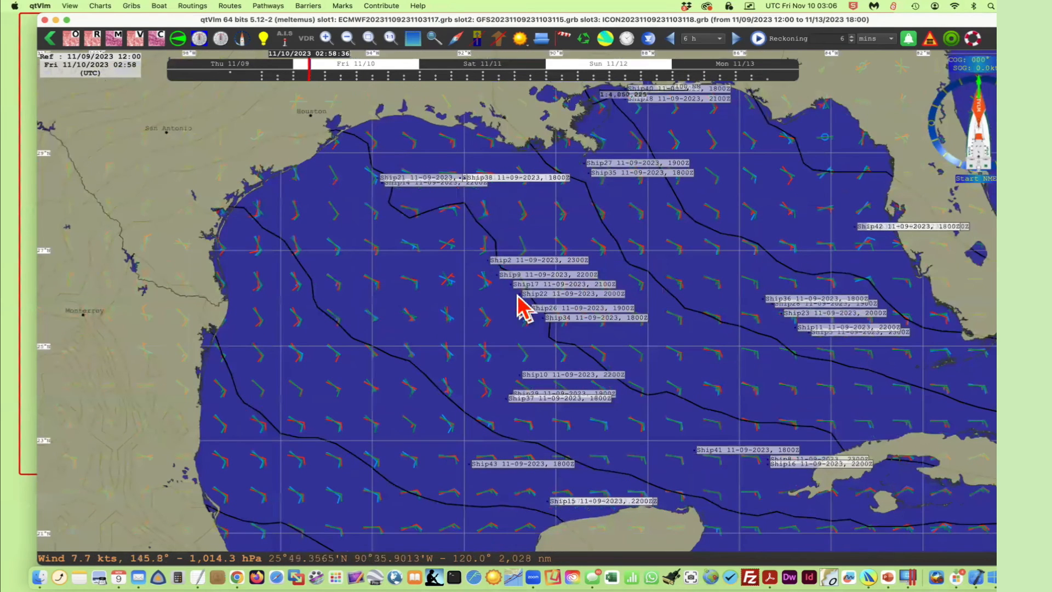
scroll(521, 324, "up", 2)
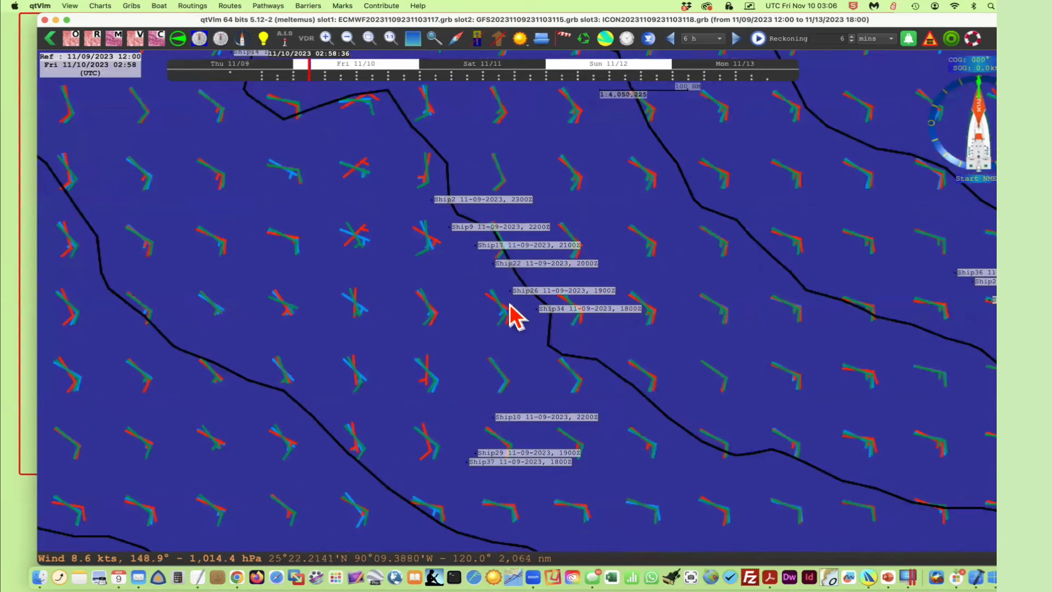
left_click_drag(852, 355, 932, 422)
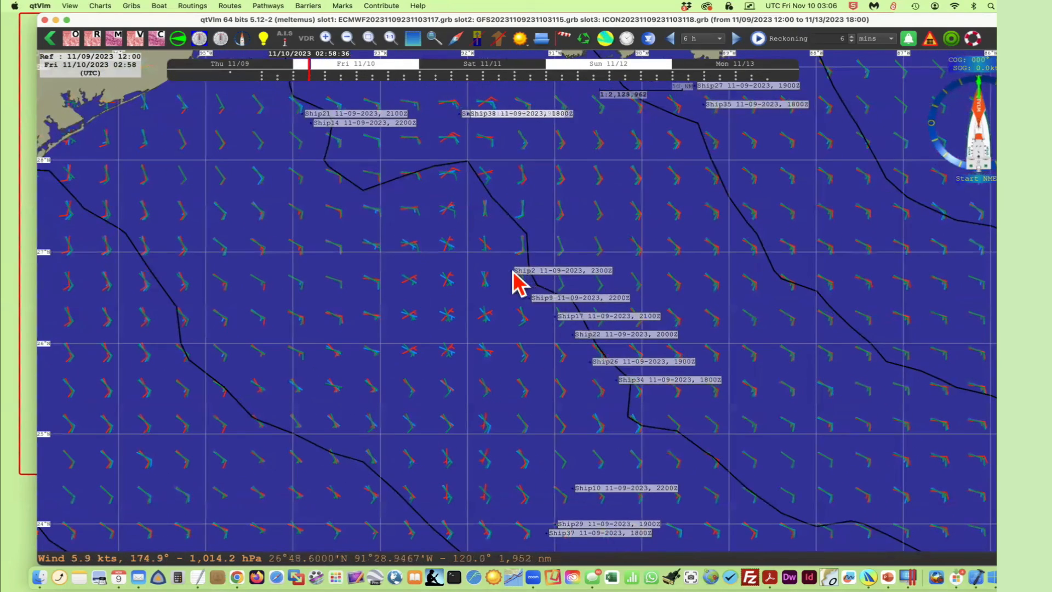
mouse_move(513, 273)
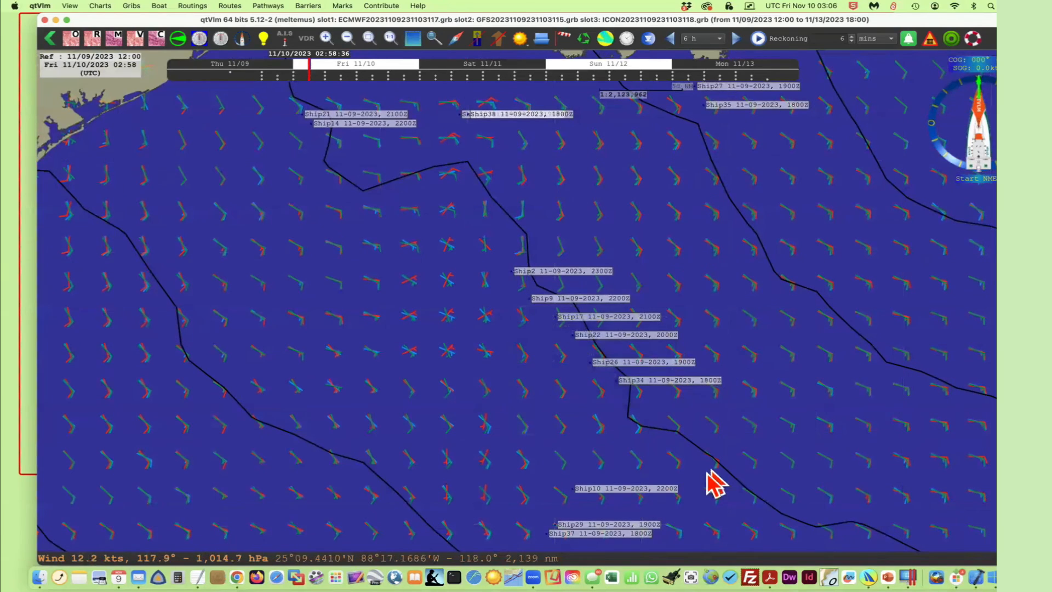
mouse_move(611, 489)
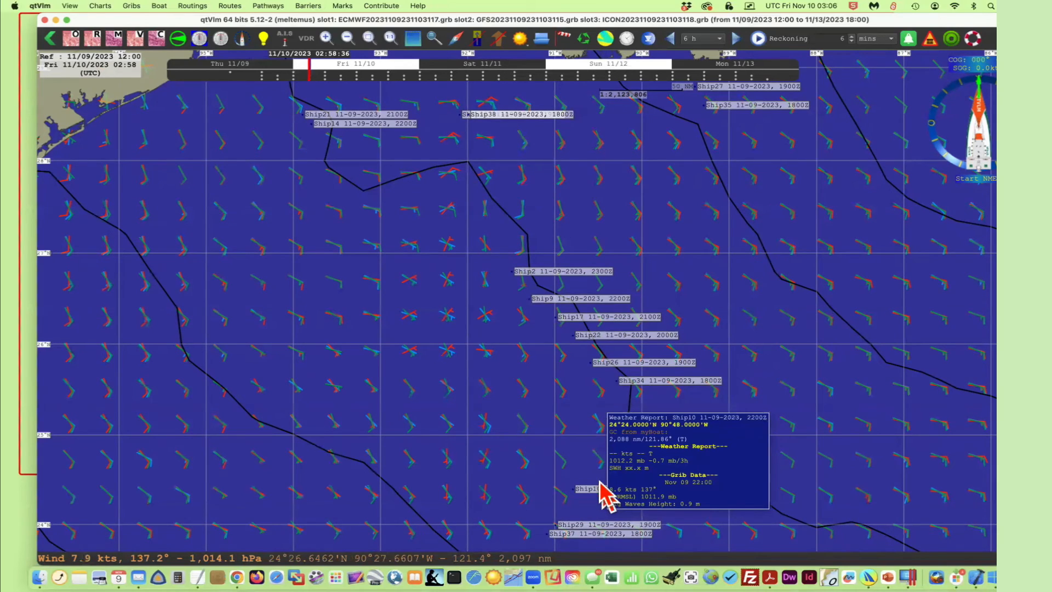
Delete all ship report marks inside an area covering the Gulf of Mexico, Florida and Cuba.
scroll(485, 421, "down", 2)
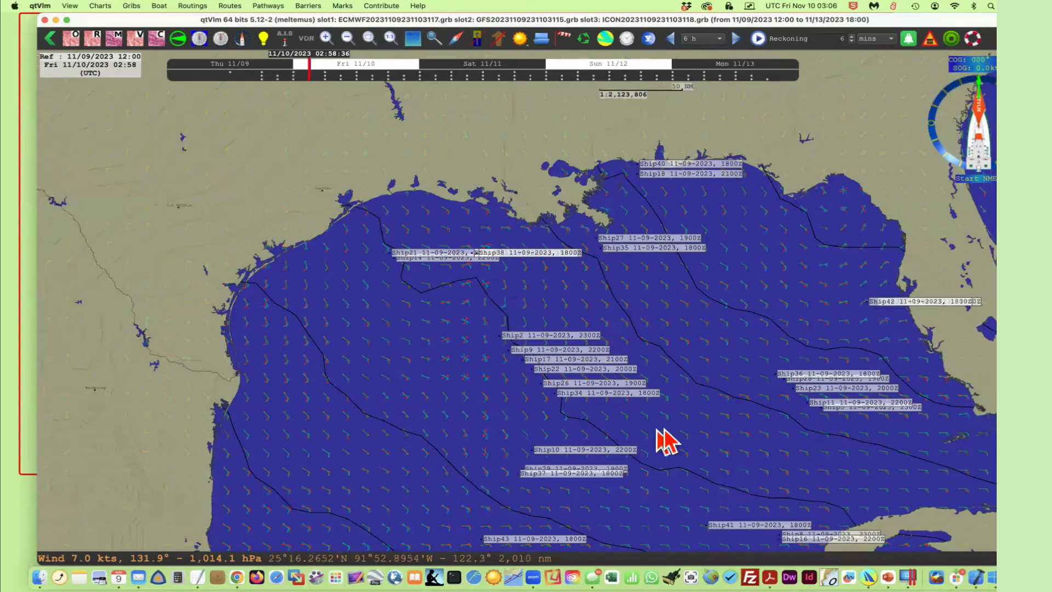
scroll(677, 427, "down", 2)
scroll(674, 406, "down", 2)
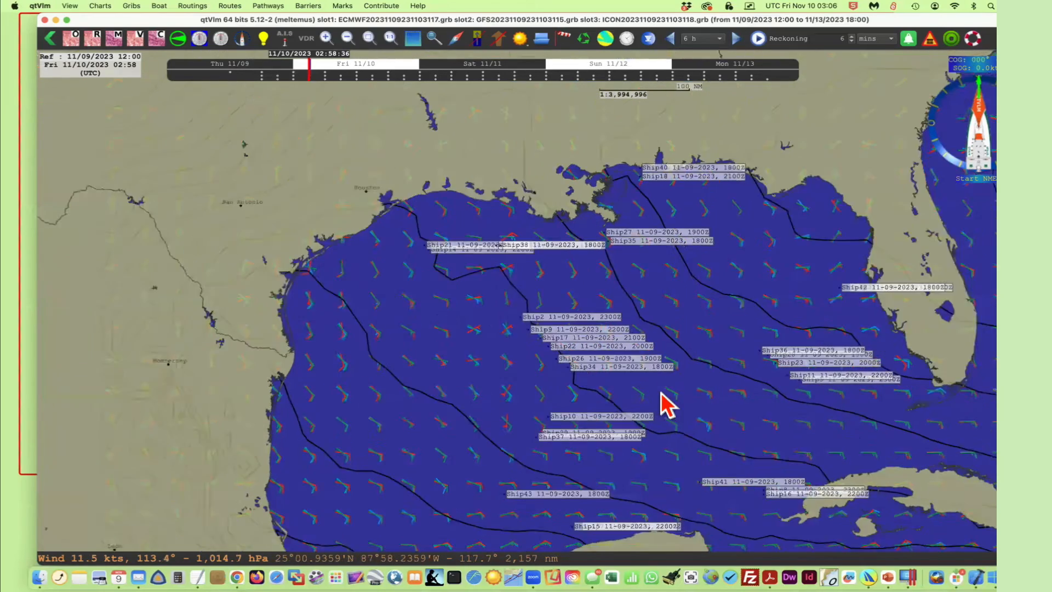
scroll(719, 490, "down", 2)
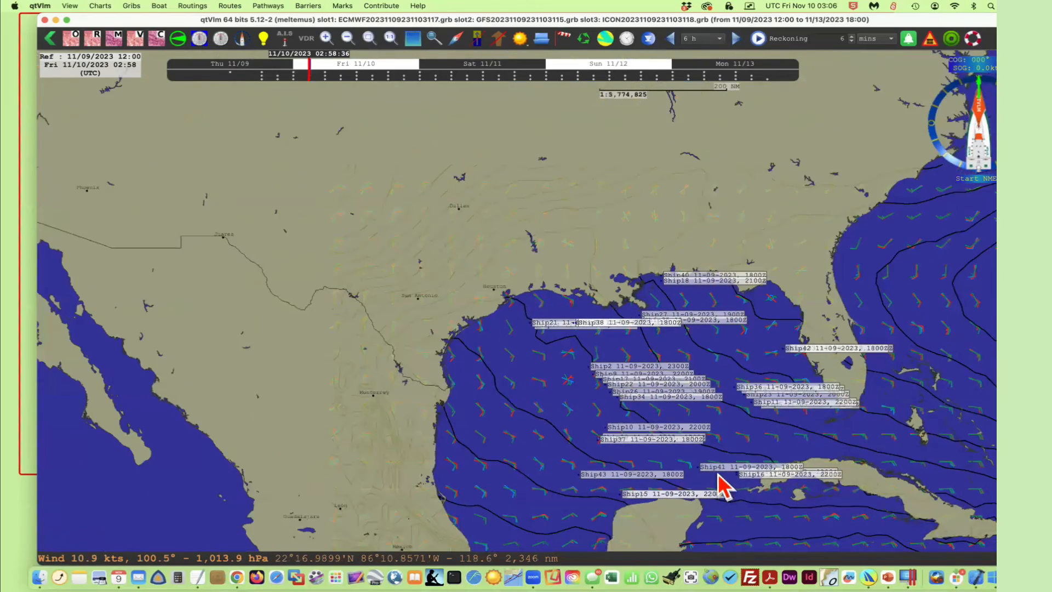
left_click_drag(457, 241, 957, 527)
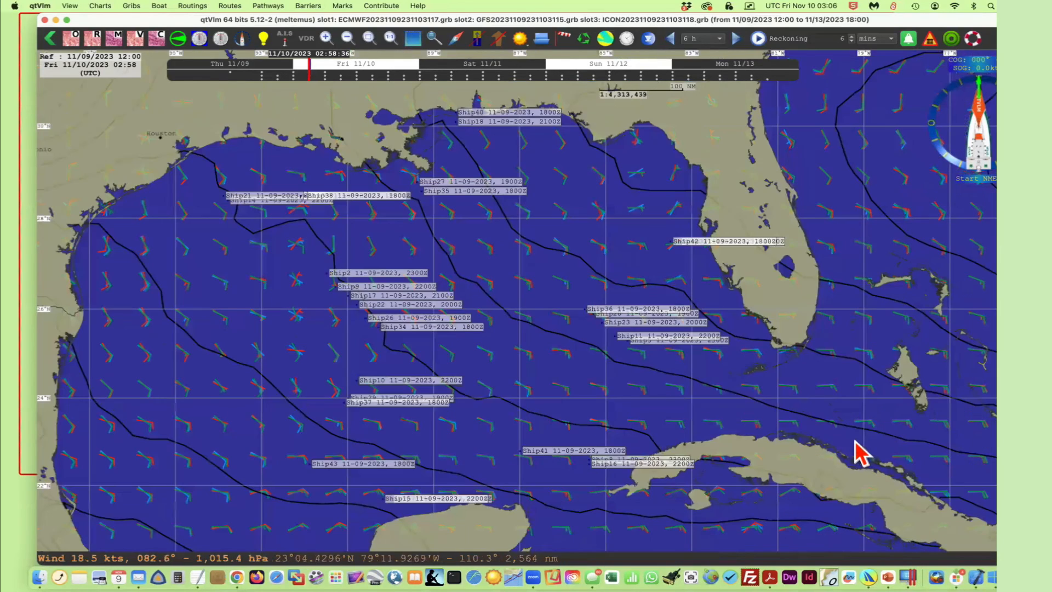
scroll(394, 345, "down", 2)
scroll(399, 373, "down", 2)
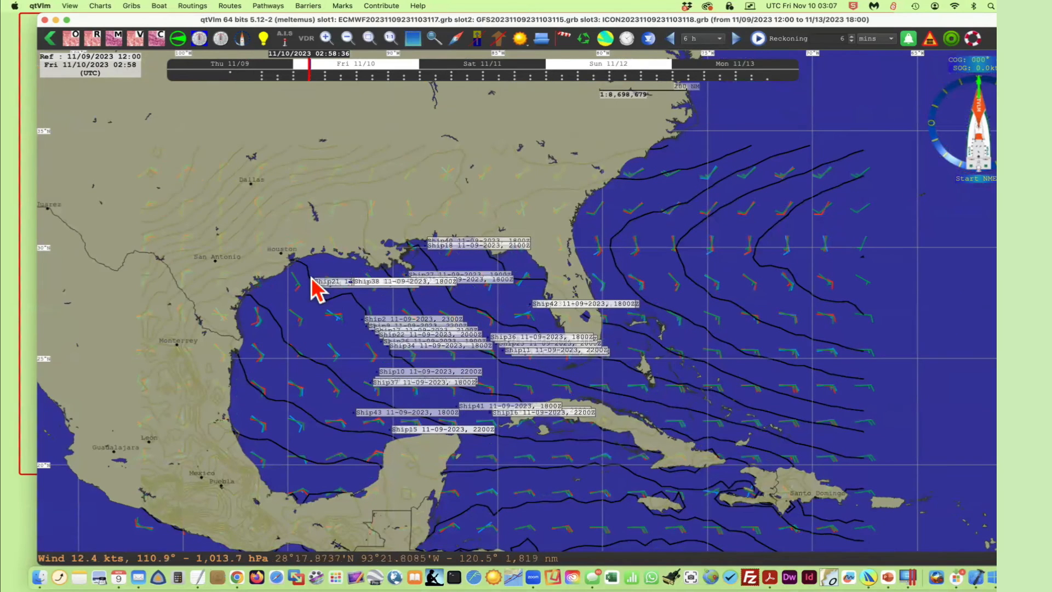
left_click_drag(289, 215, 730, 488)
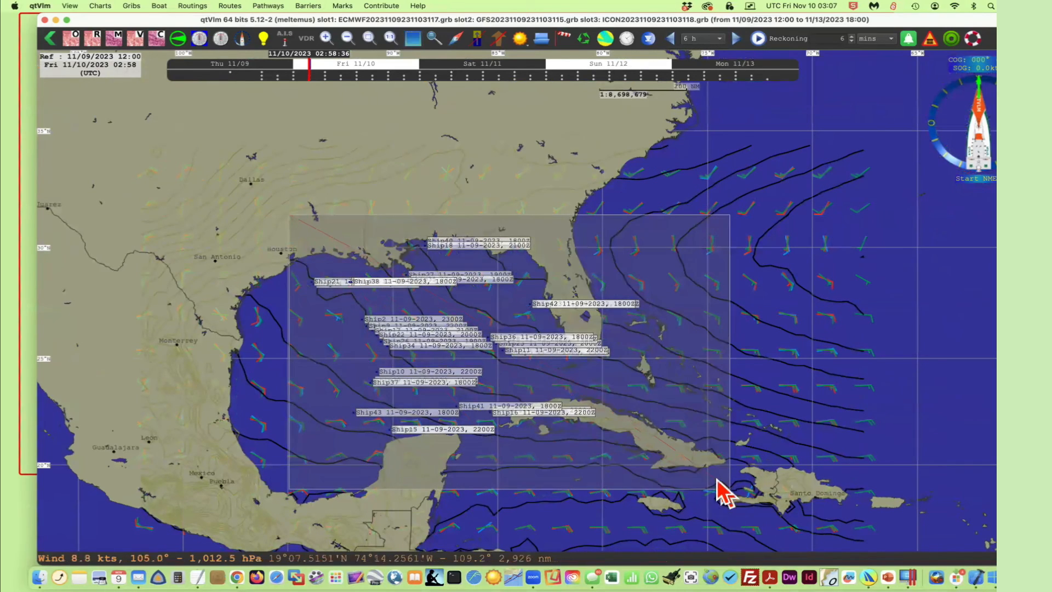
right_click(594, 321)
left_click(638, 327)
left_click(608, 308)
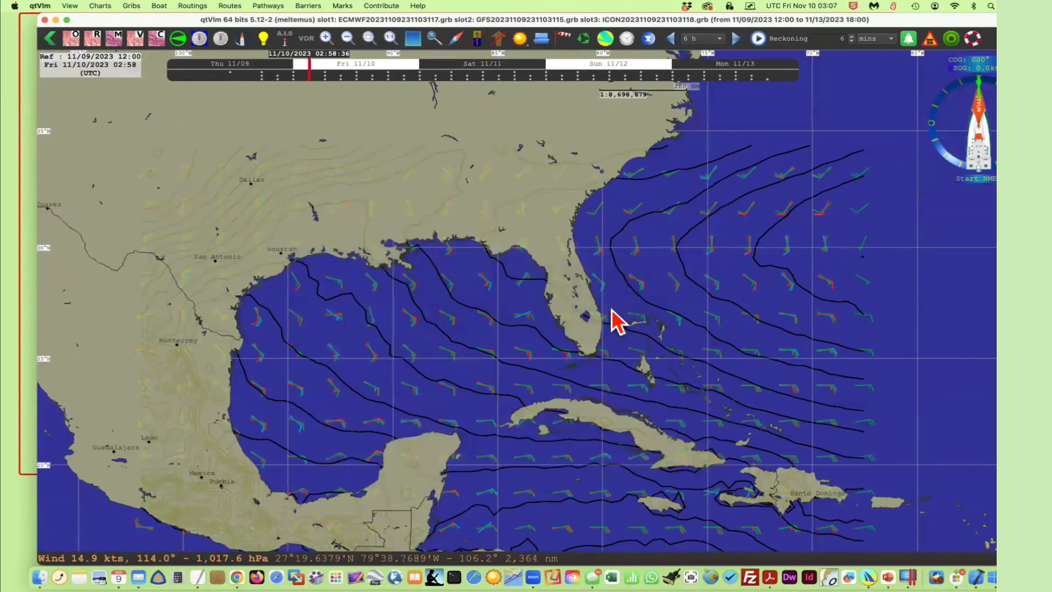
Overlay the weather image GOM and Carib Surface Analysis on the chart, keeping its stored position and range.
left_click_drag(499, 324, 711, 341)
scroll(646, 322, "up", 2)
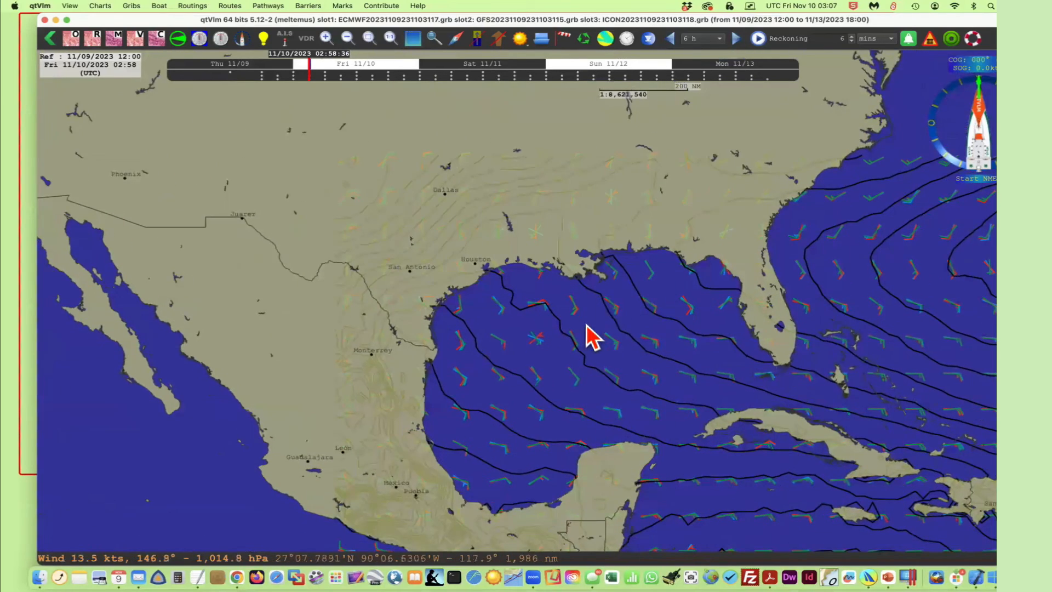
left_click_drag(576, 370, 549, 344)
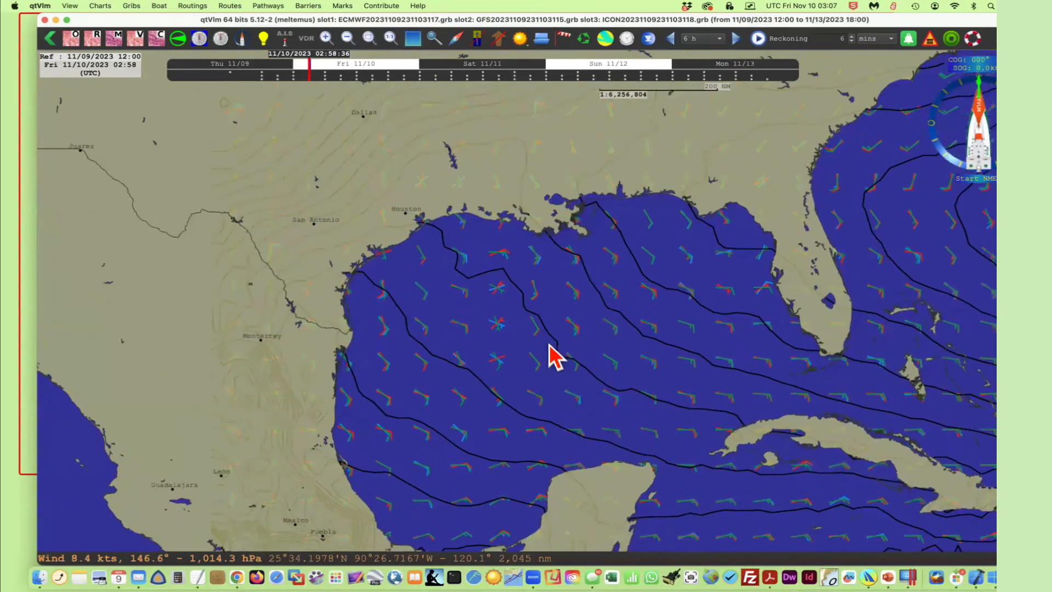
left_click(70, 7)
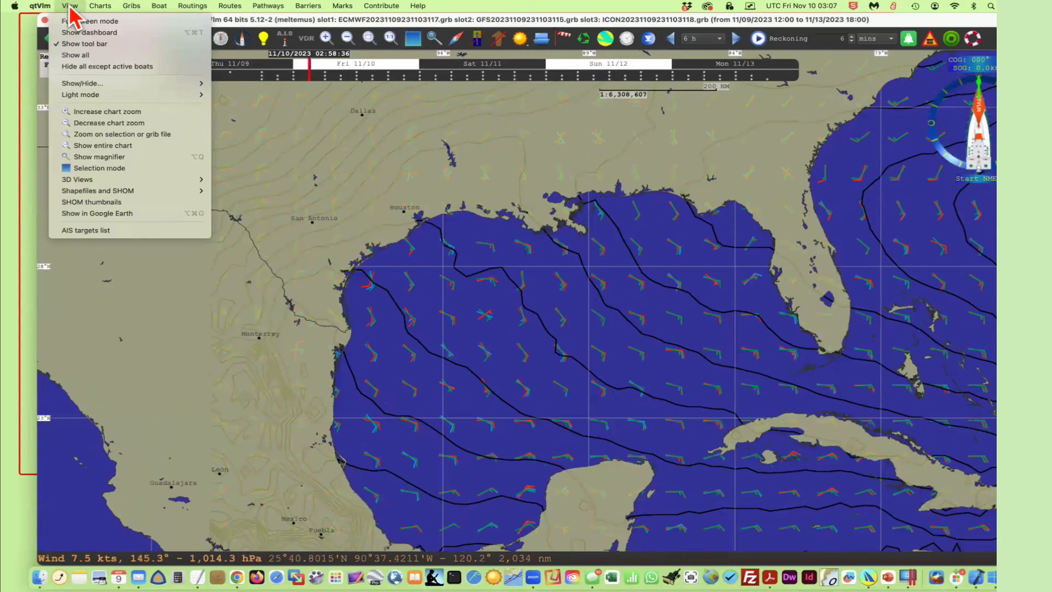
mouse_move(134, 12)
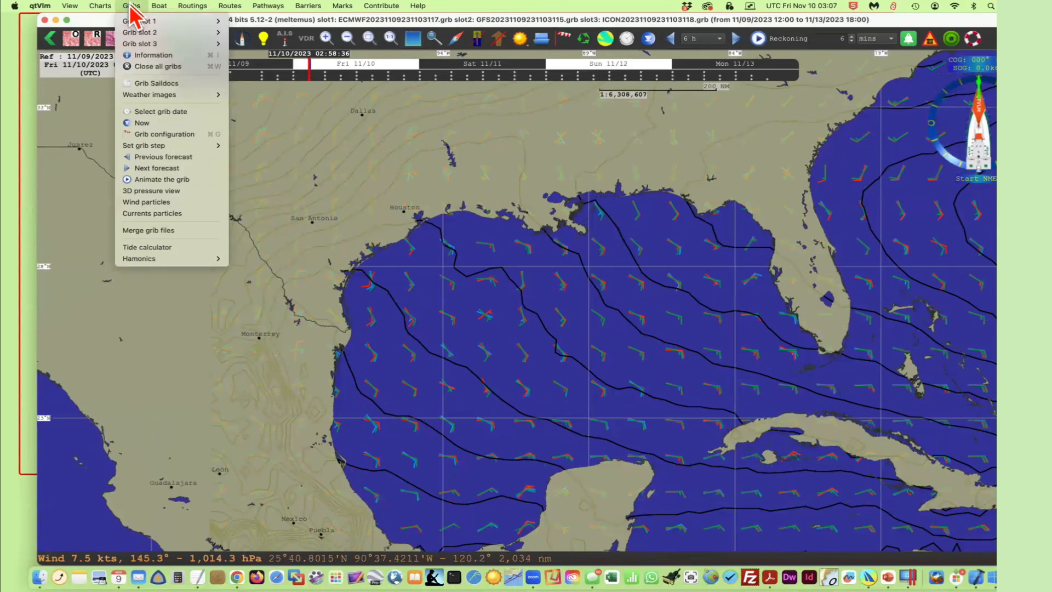
mouse_move(176, 98)
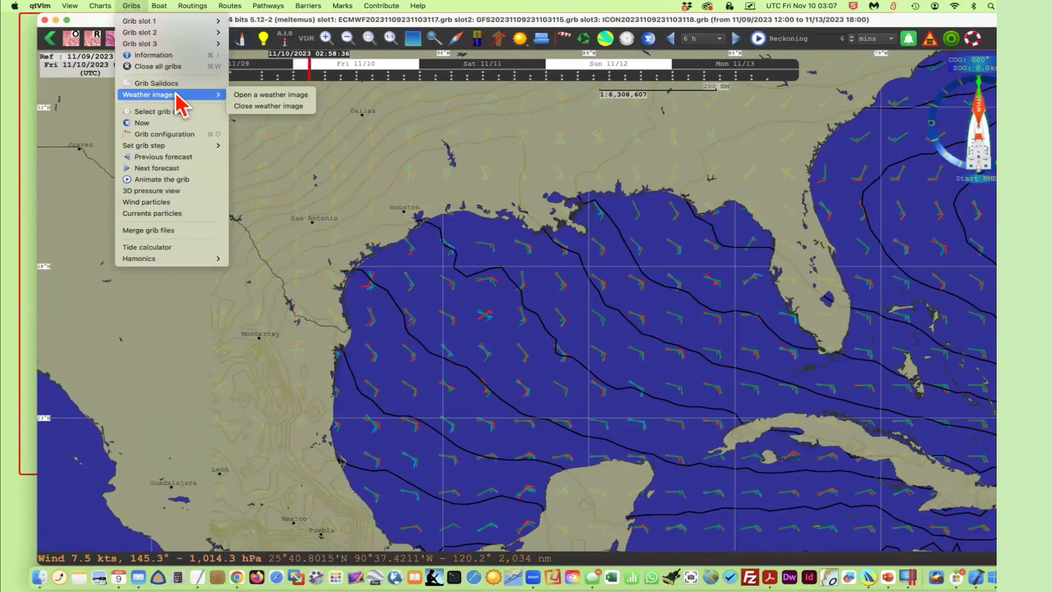
left_click(302, 97)
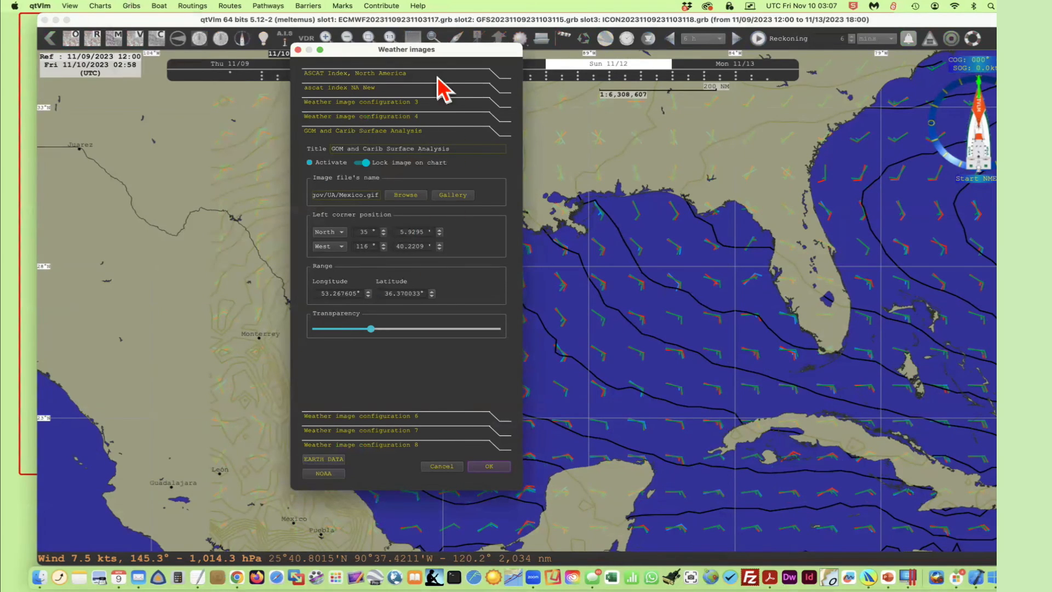
left_click(490, 466)
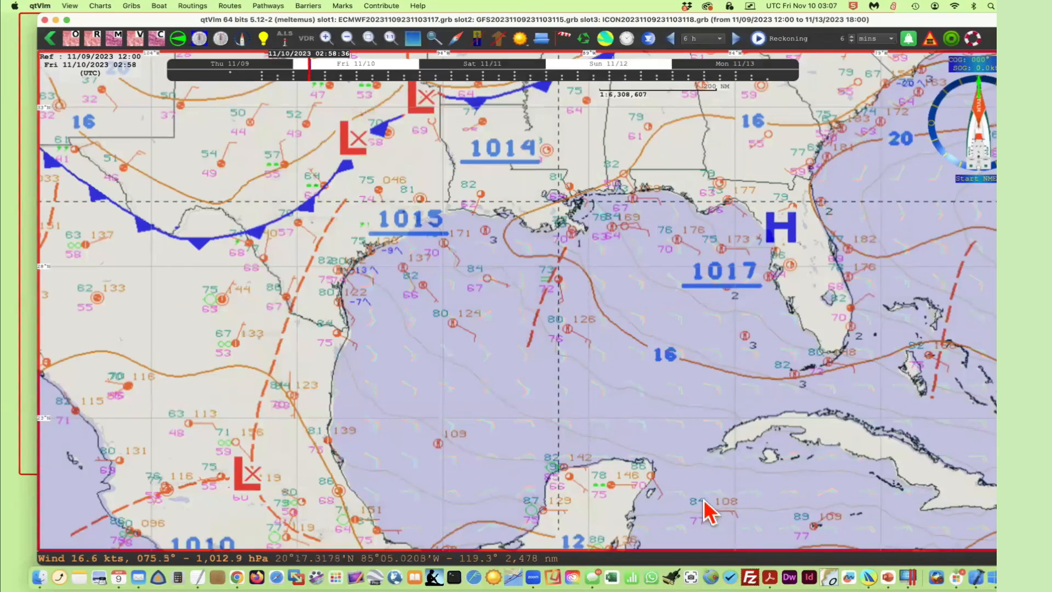
Examine the full extent of the surface analysis image down to the valid time label along its lower edge.
left_click_drag(700, 505, 701, 424)
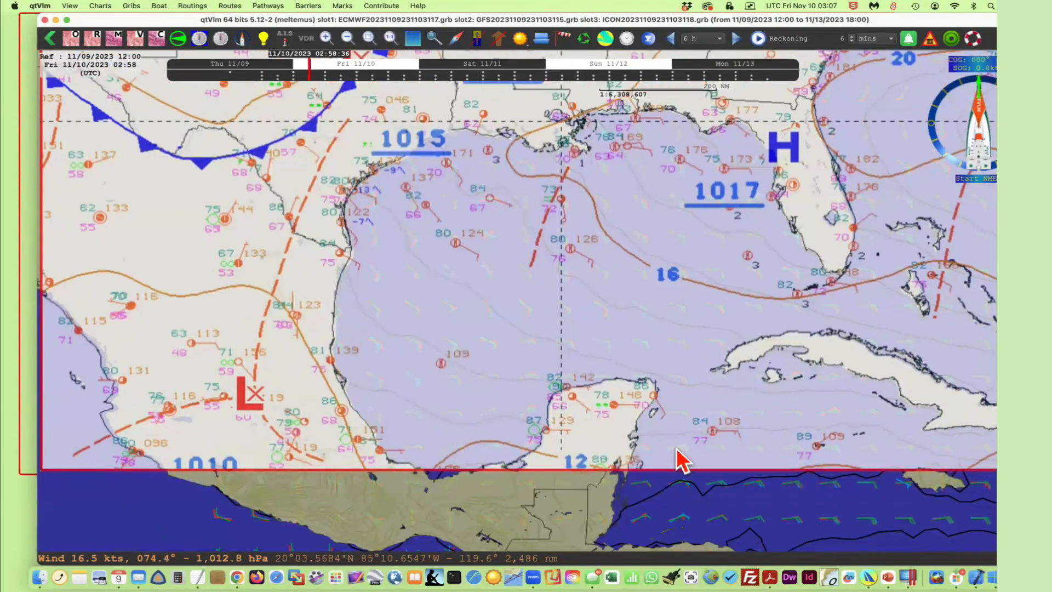
scroll(677, 449, "down", 3)
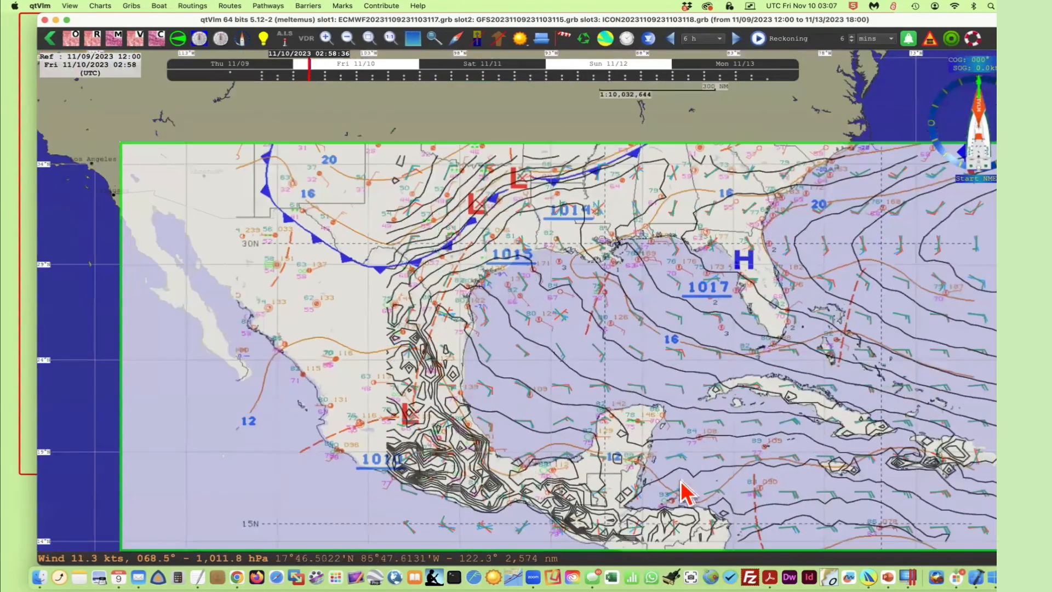
left_click_drag(680, 490, 694, 287)
scroll(658, 411, "down", 2)
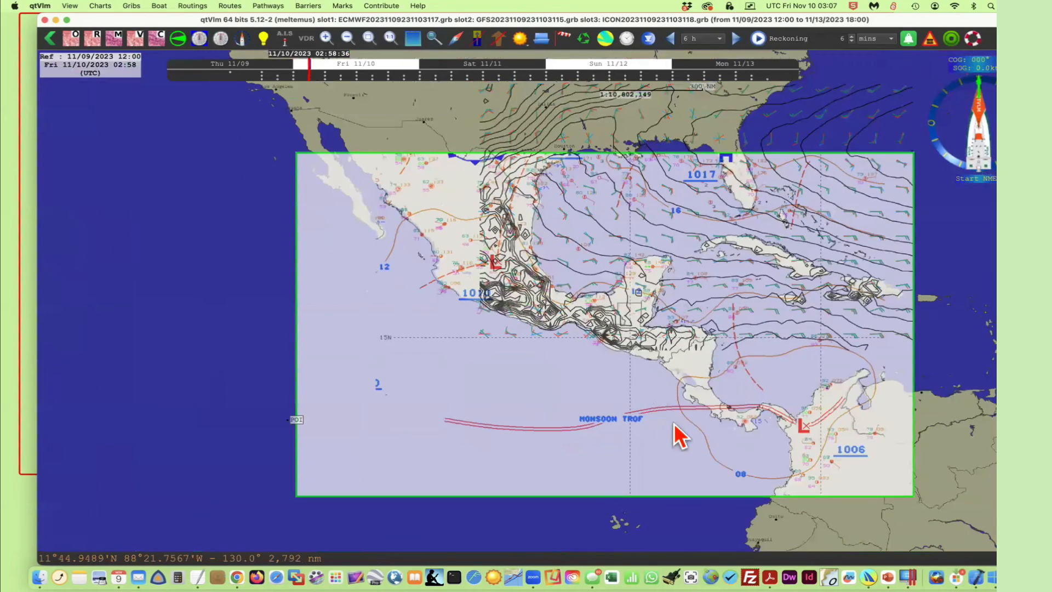
left_click_drag(662, 447, 657, 400)
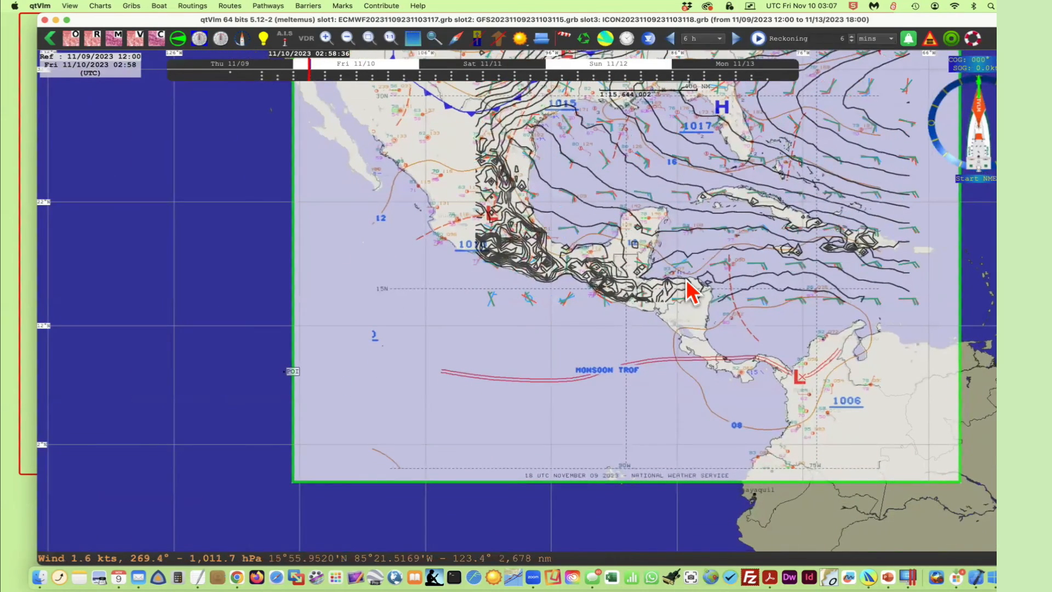
Compare the surface analysis isobars, troughs and station plots with the grib isobars and wind barbs over the Gulf and Central America.
left_click_drag(690, 248, 687, 380)
scroll(638, 303, "up", 2)
scroll(638, 303, "up", 2)
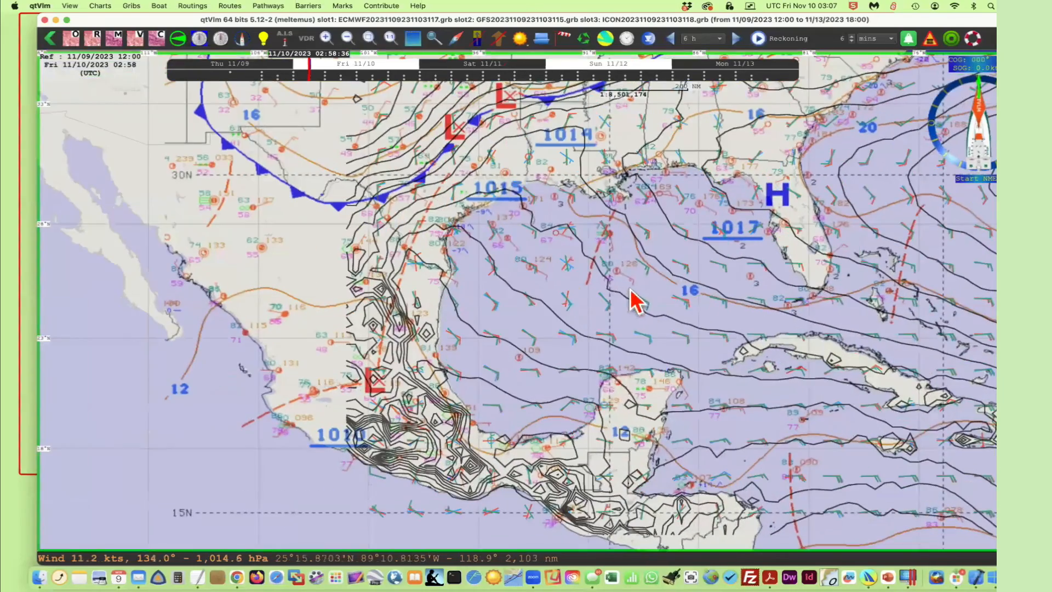
left_click_drag(647, 262, 583, 340)
left_click_drag(592, 249, 629, 272)
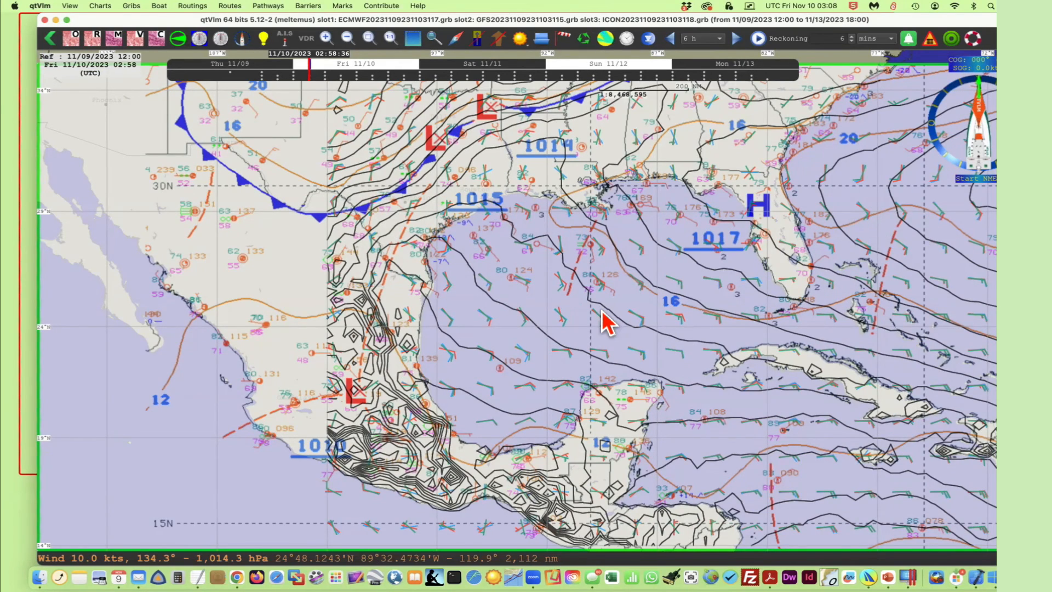
scroll(603, 315, "up", 2)
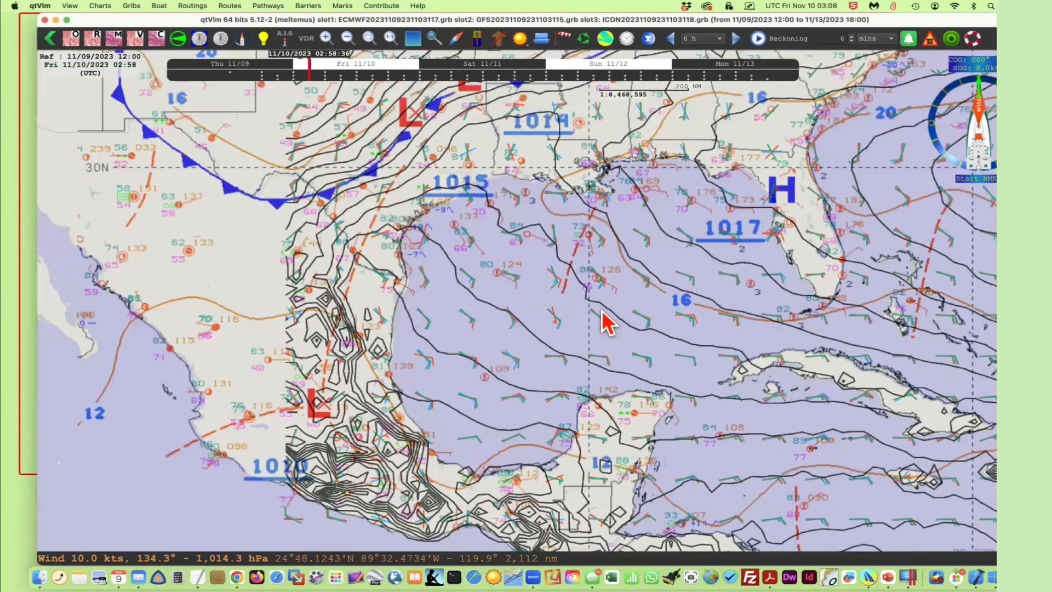
scroll(603, 310, "up", 1)
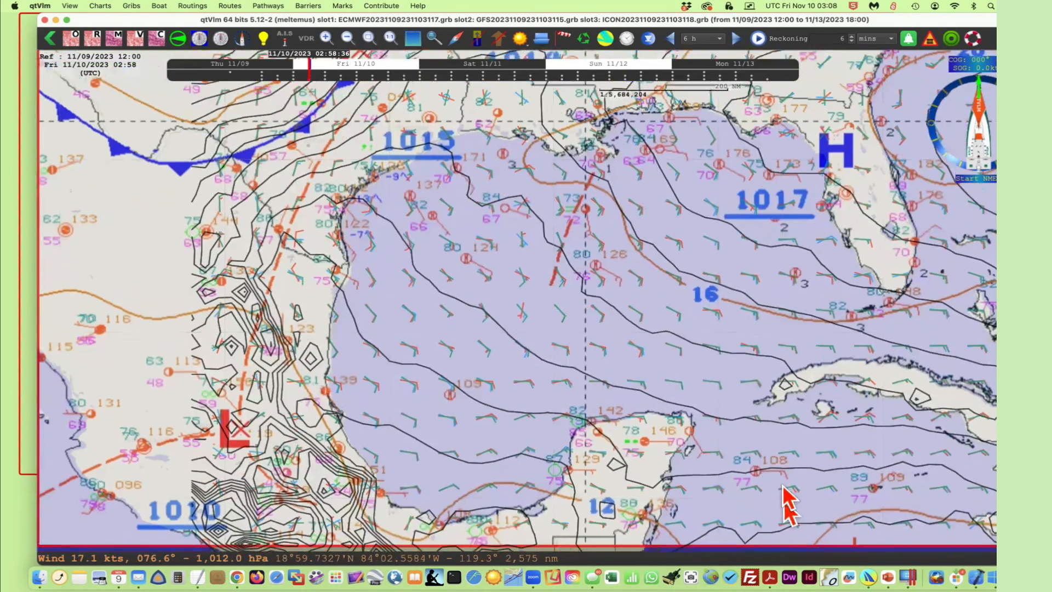
left_click_drag(787, 501, 803, 282)
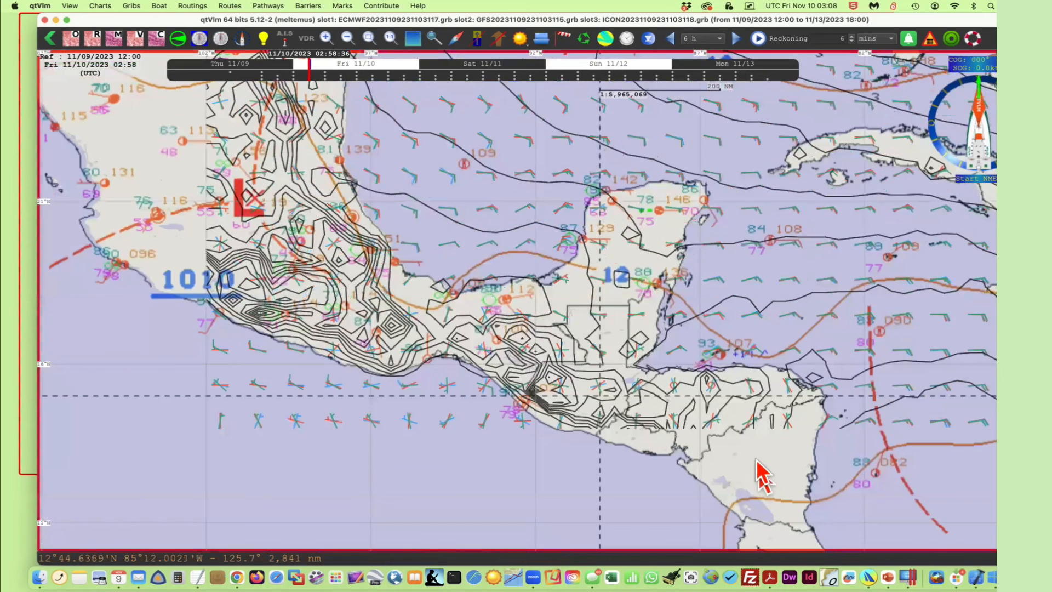
Set the grib display time to Thu 11/09/2023 18:00 UTC.
left_click_drag(758, 477, 782, 207)
left_click_drag(606, 422, 647, 482)
left_click_drag(584, 239, 596, 447)
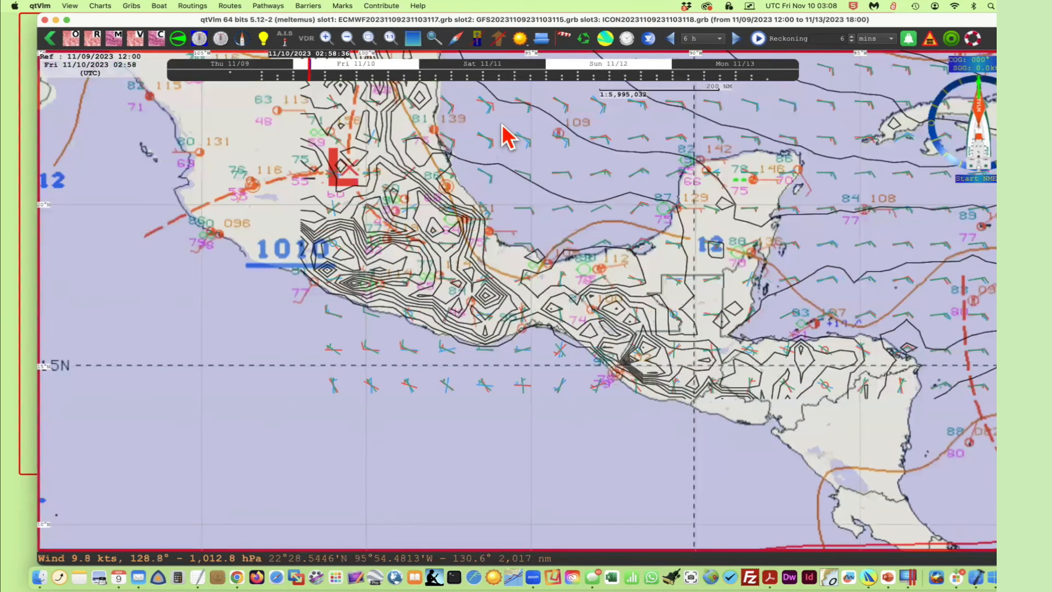
left_click(627, 38)
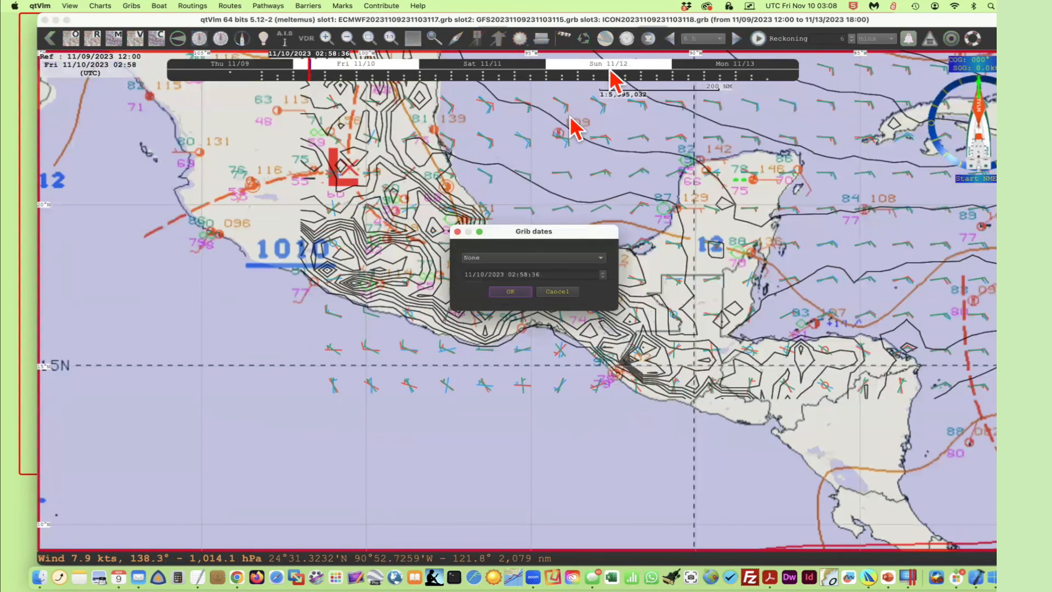
left_click(494, 258)
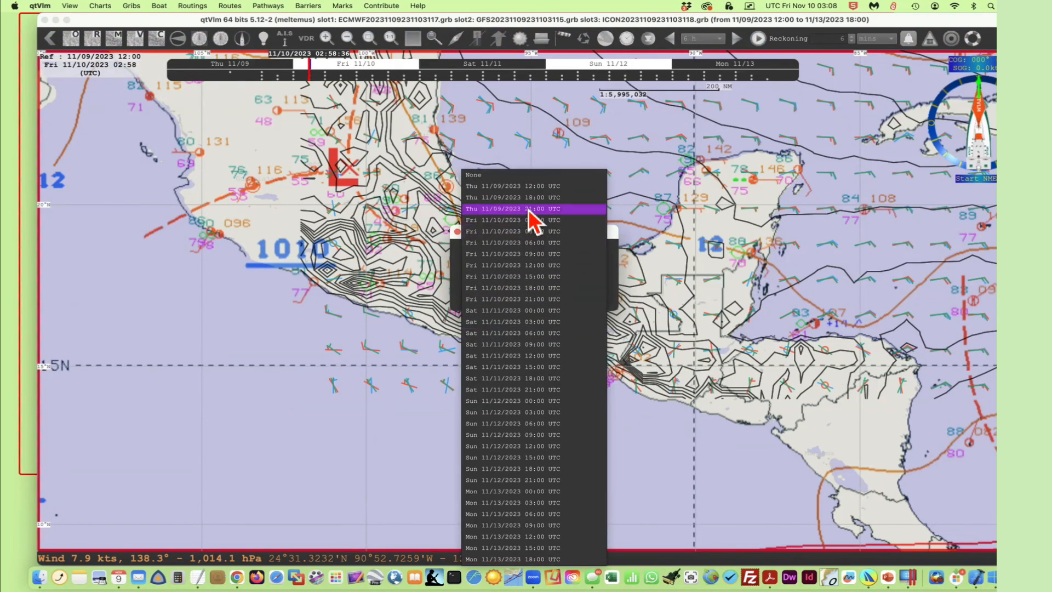
left_click(561, 198)
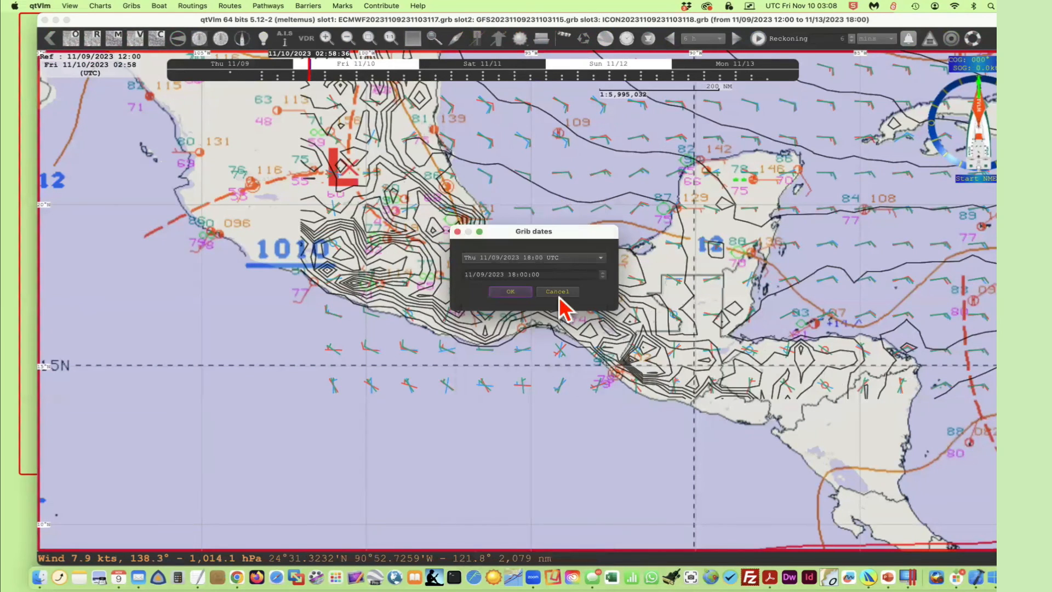
left_click(510, 291)
Switch the grib display over the Gulf of Mexico from all slots to slot 1, the ECMWF grib, only.
left_click_drag(589, 238, 495, 492)
left_click_drag(640, 270, 568, 301)
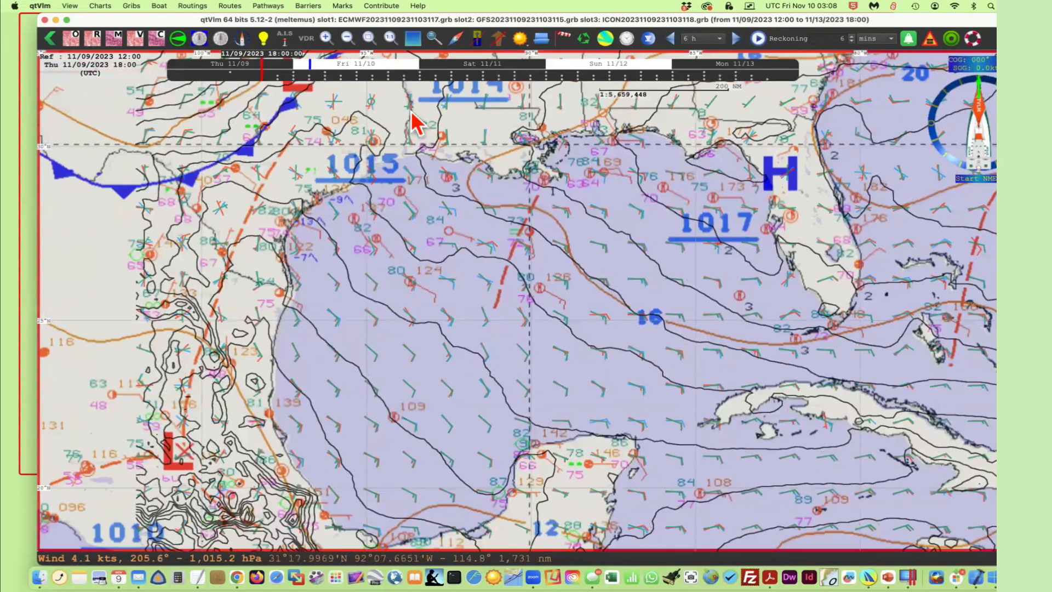
left_click(583, 42)
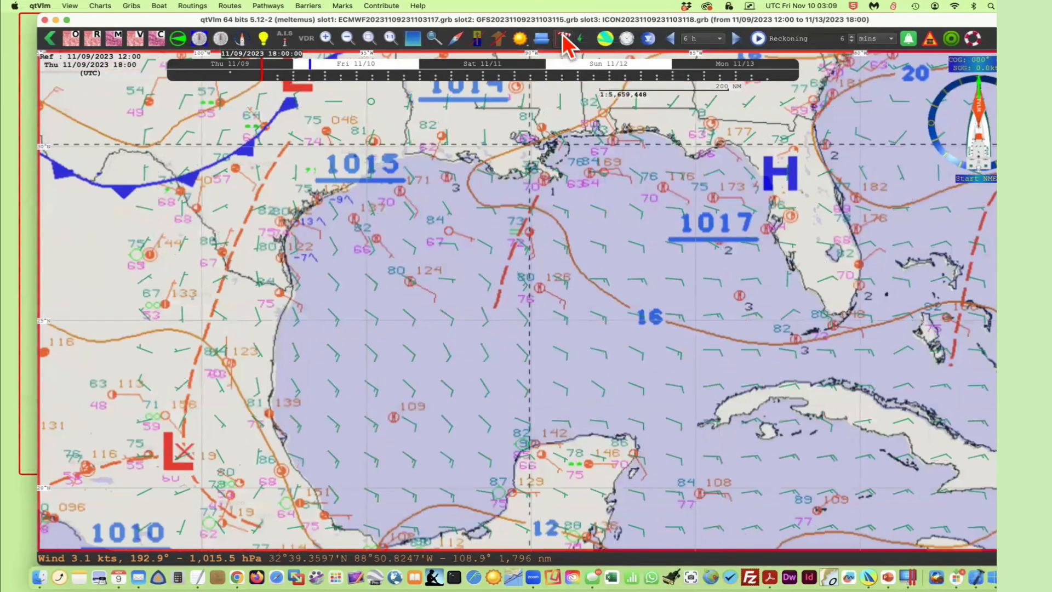
Set the spacing of the grib isobars to 0.5 hPa and close the grib configuration.
left_click(562, 35)
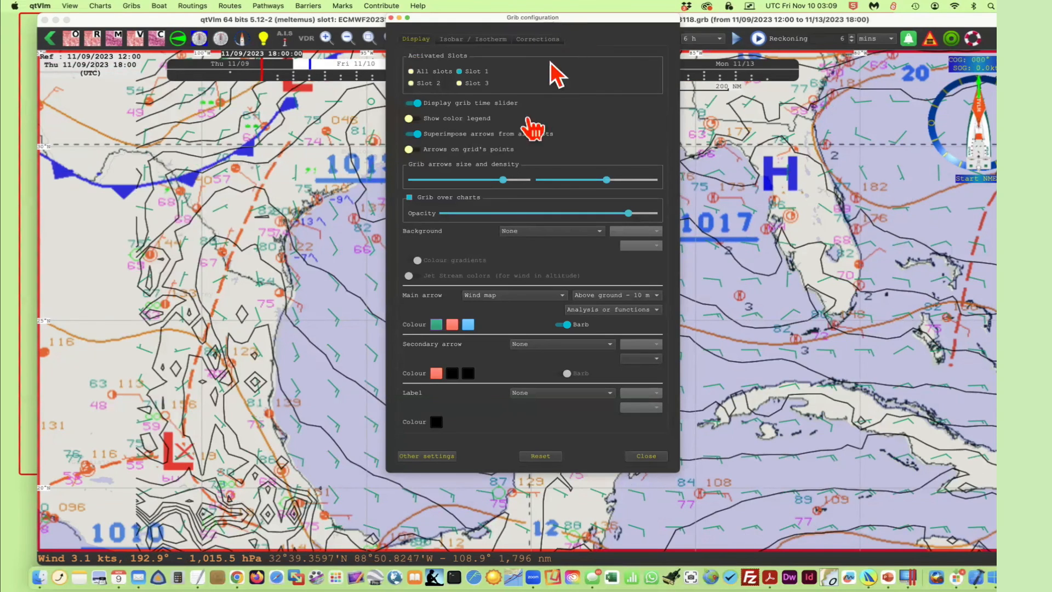
left_click(467, 40)
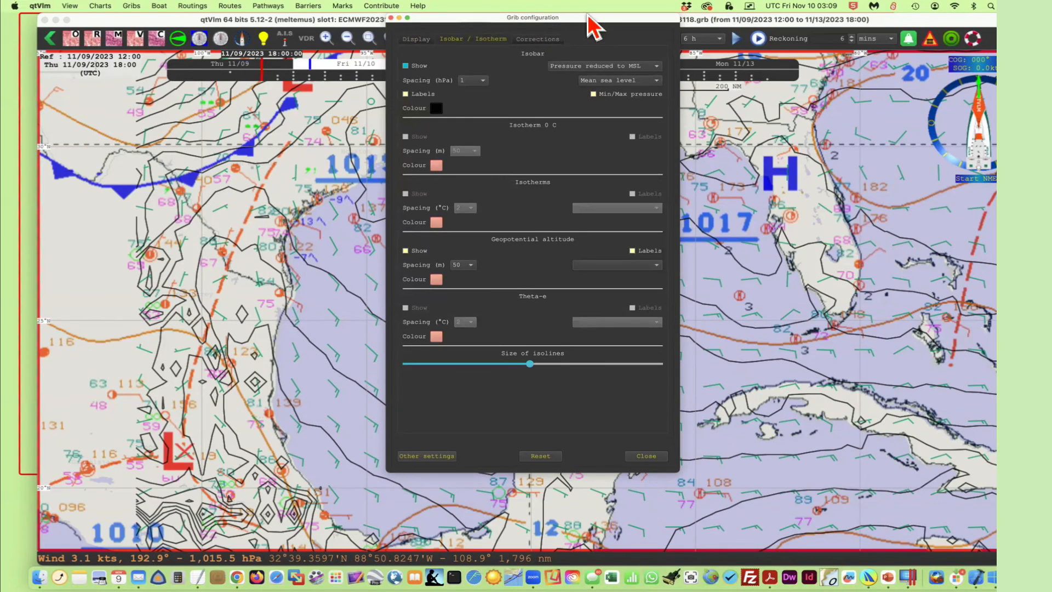
left_click_drag(589, 27, 833, 47)
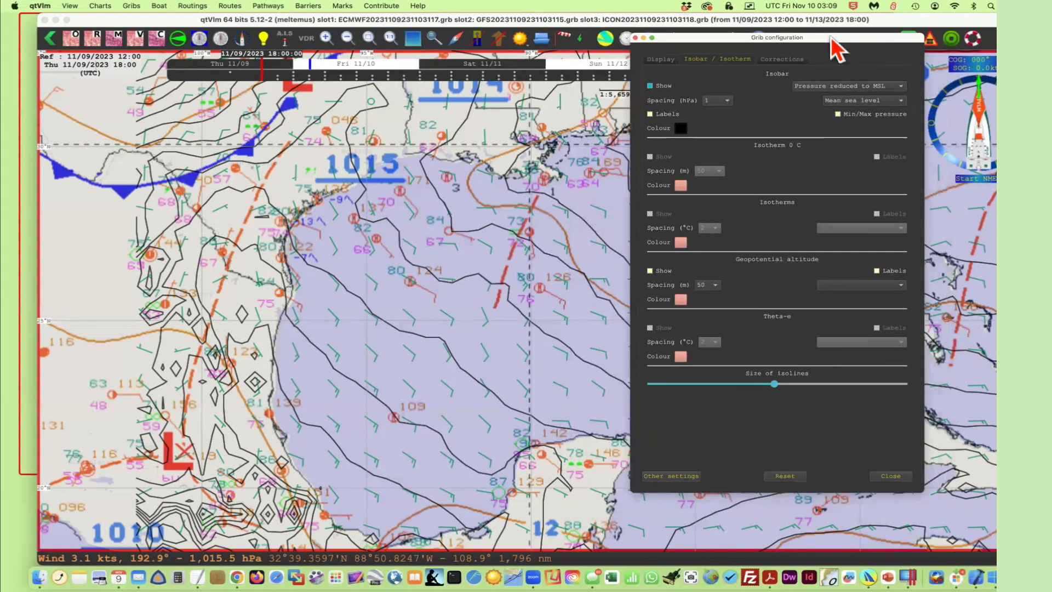
left_click(727, 101)
left_click(721, 89)
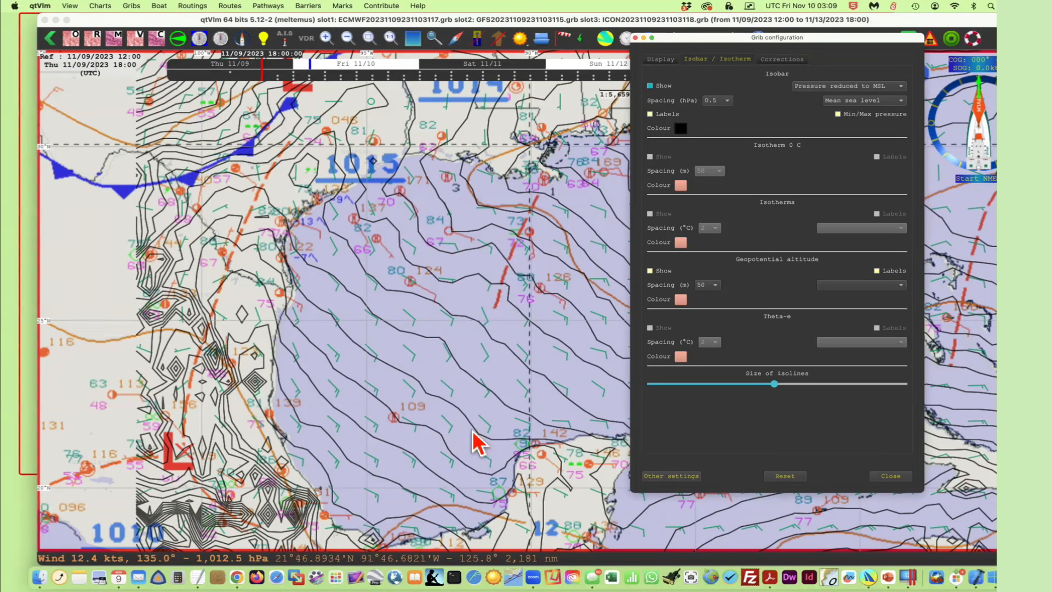
left_click_drag(680, 40, 800, 75)
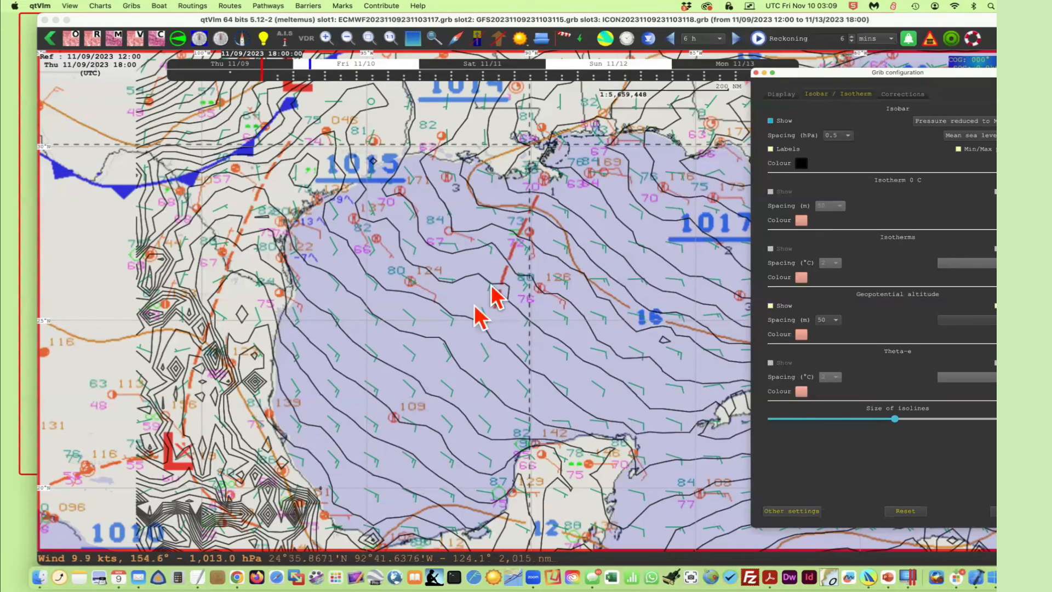
left_click_drag(467, 359, 408, 344)
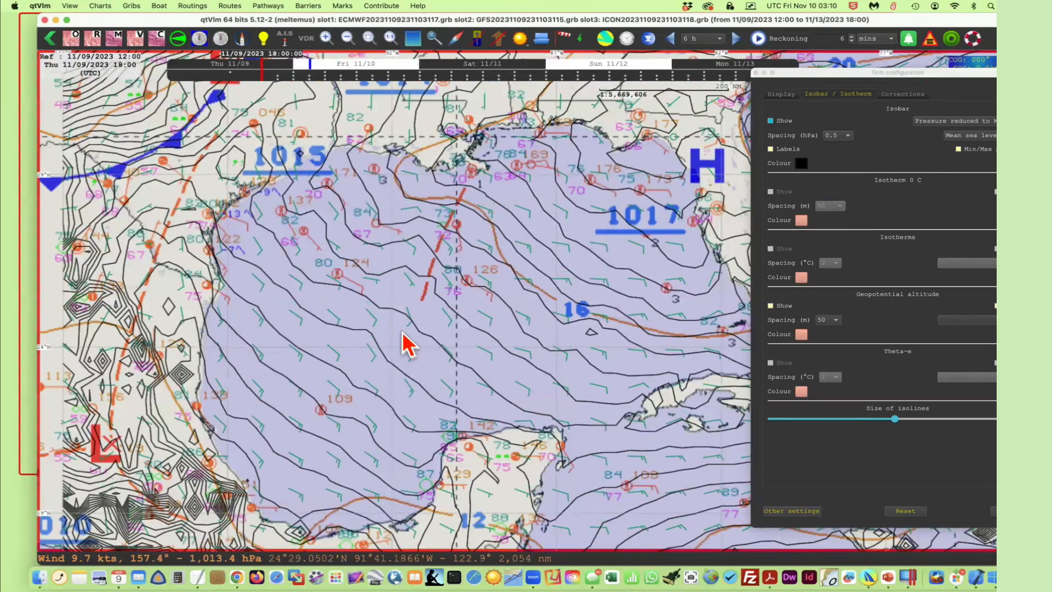
left_click(756, 73)
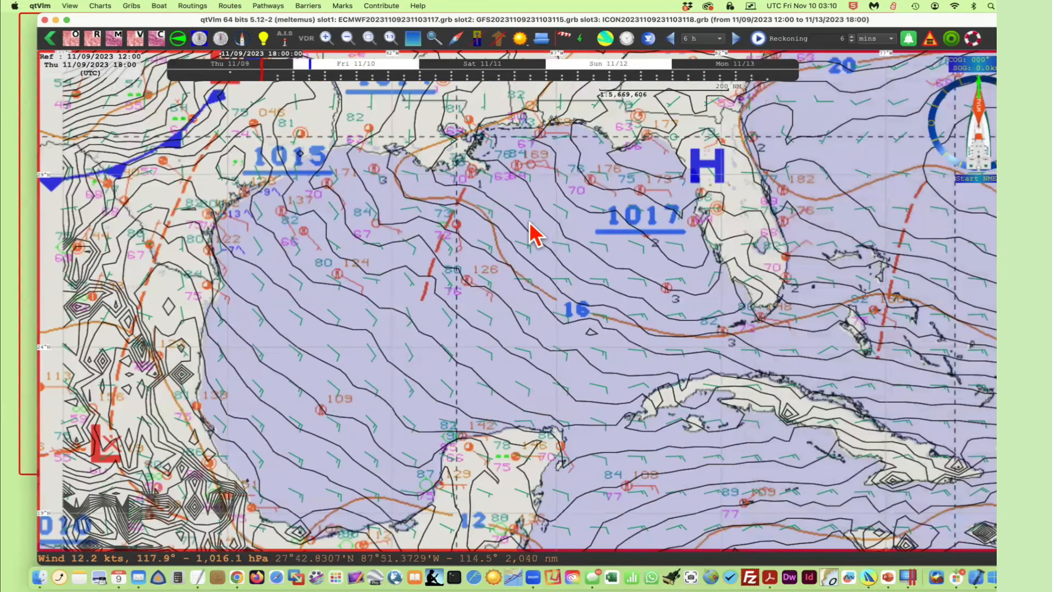
key("F11")
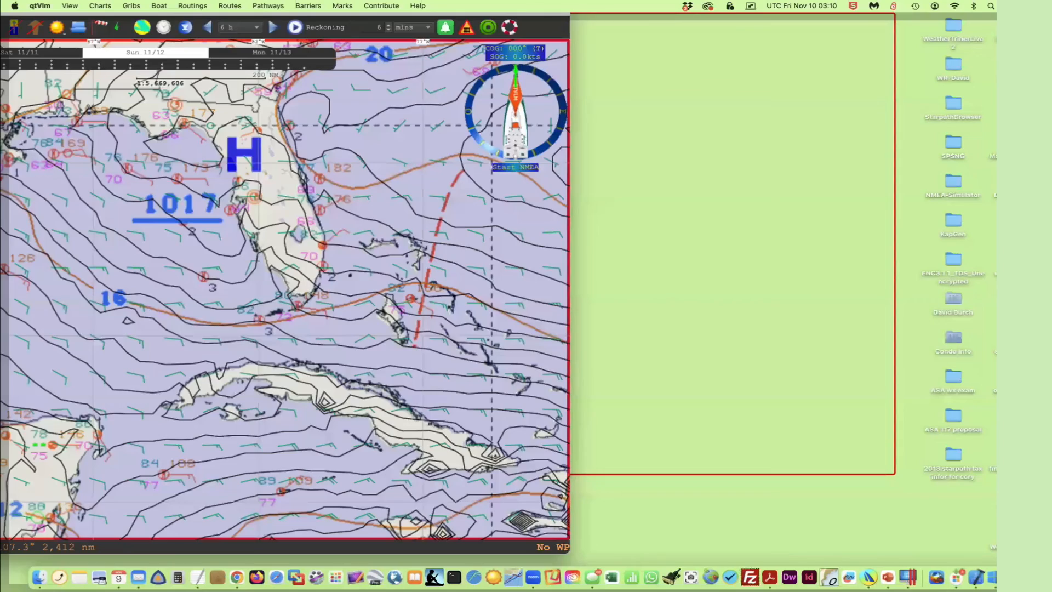
left_click(5, 403)
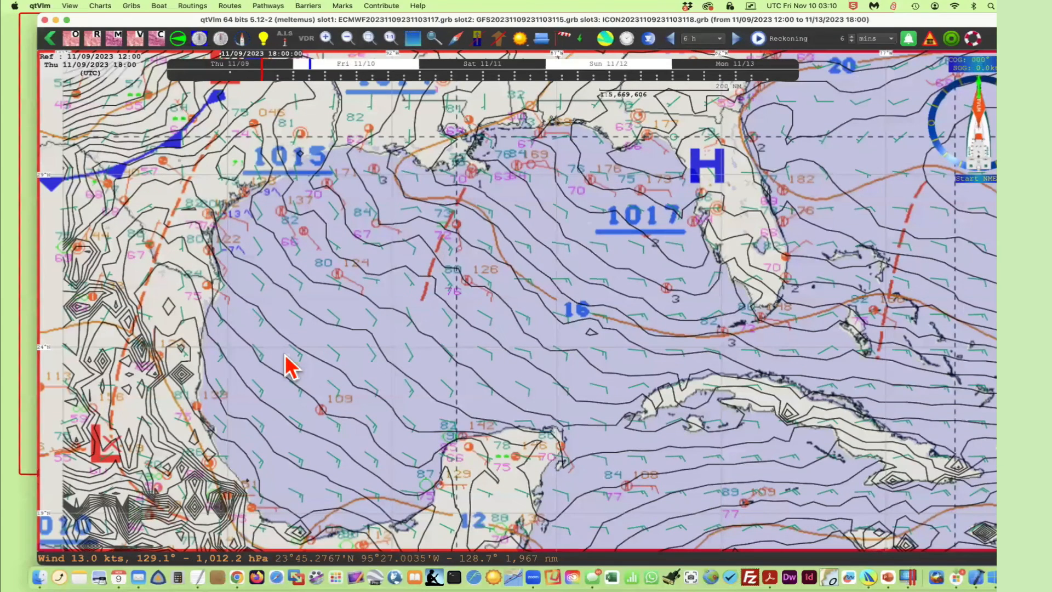